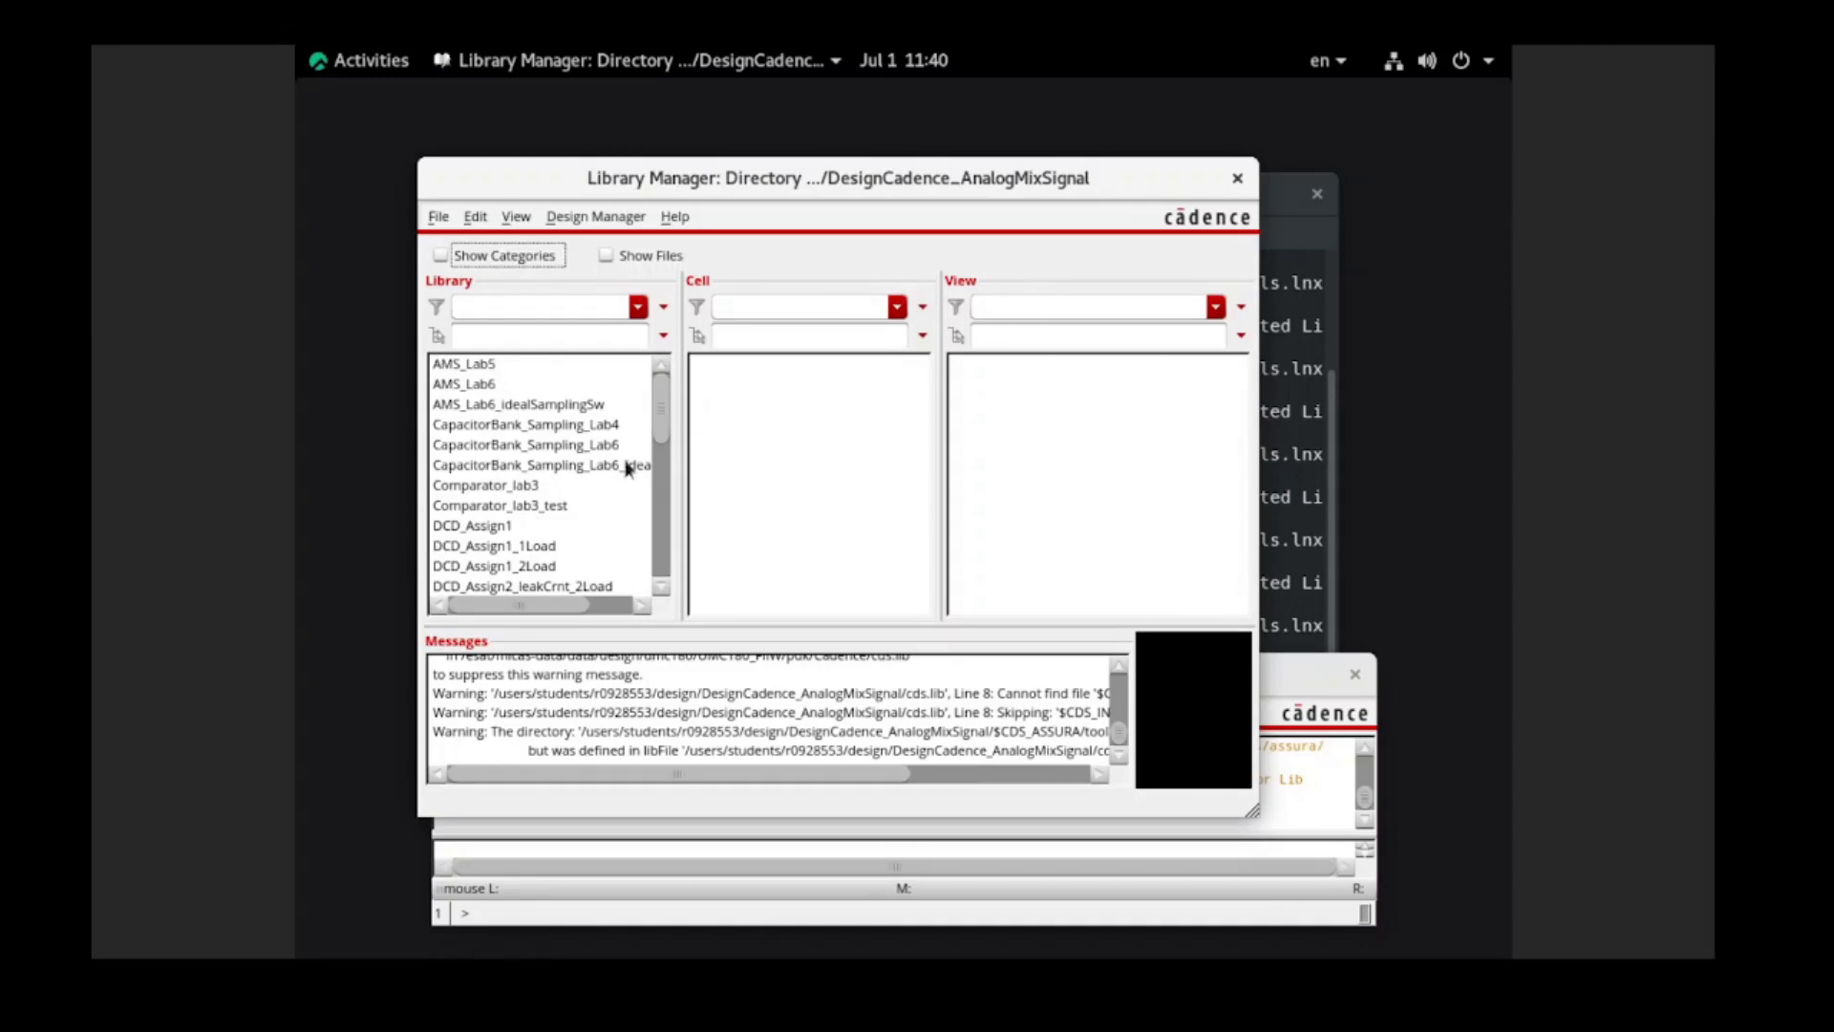
Select the LPF_trial1 library and start a new cell view in it.
scroll(628, 468, down, 2)
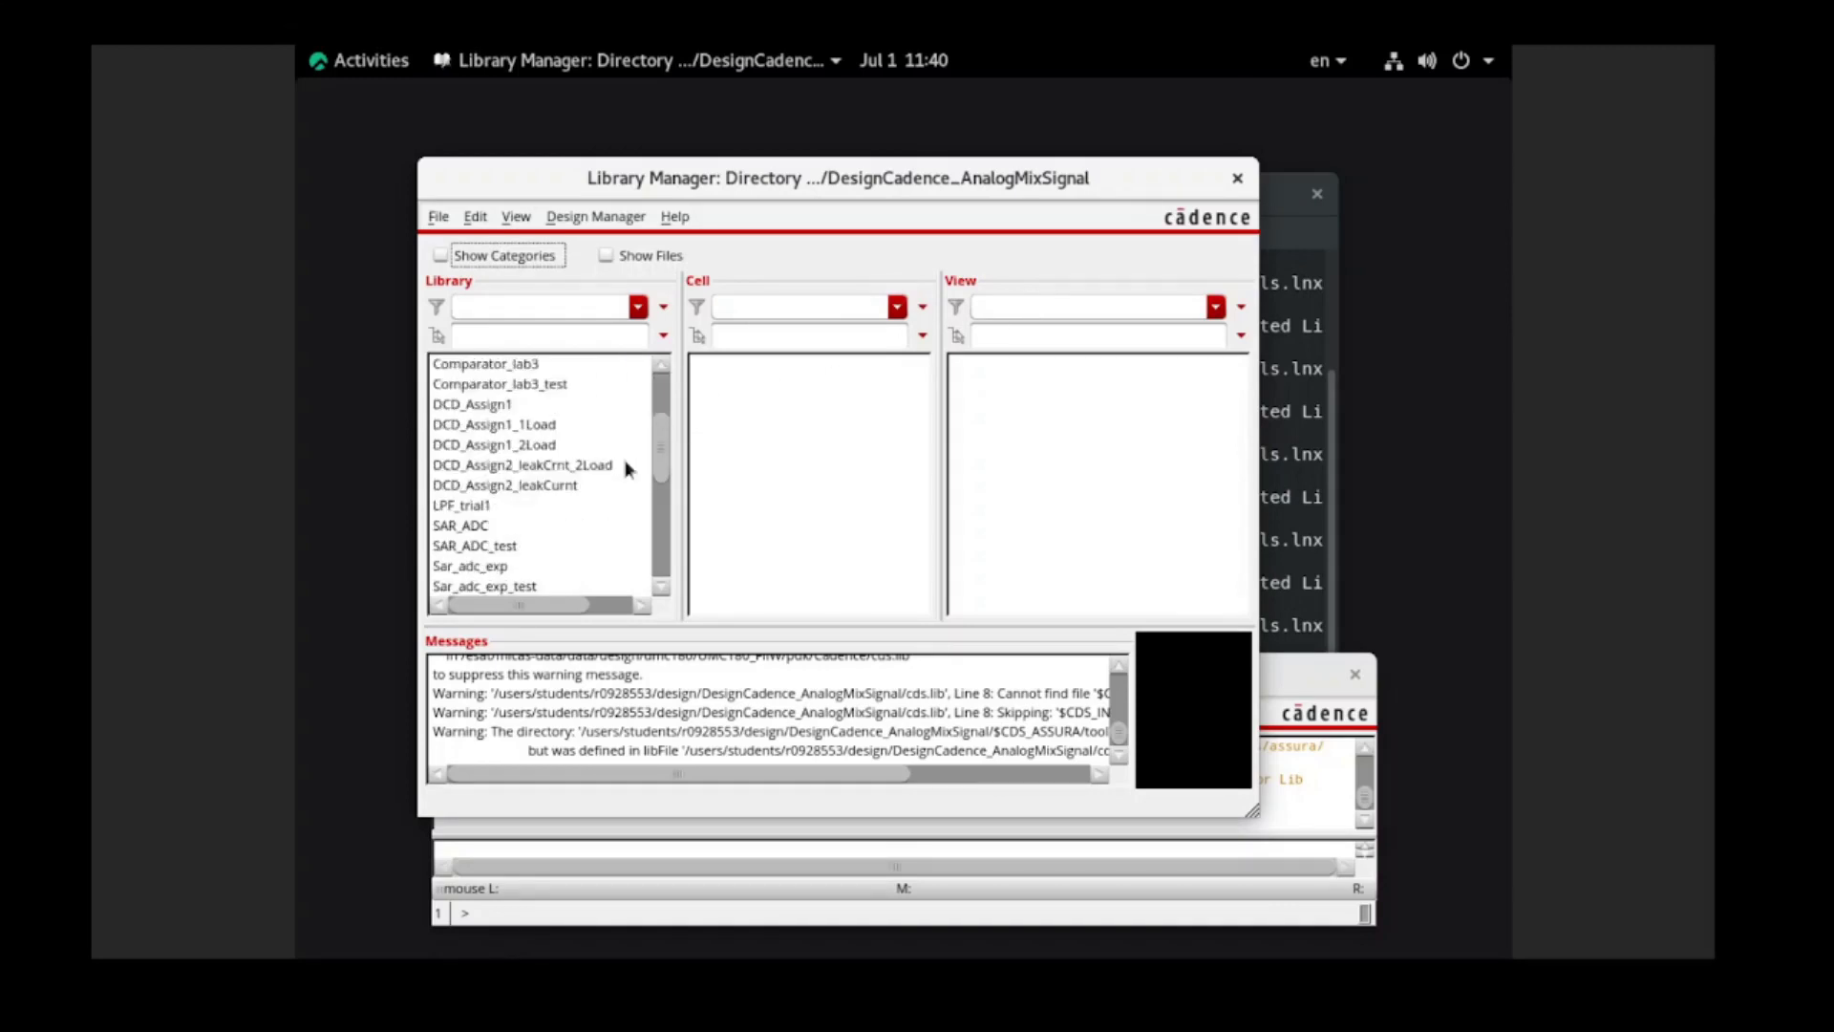
click(461, 509)
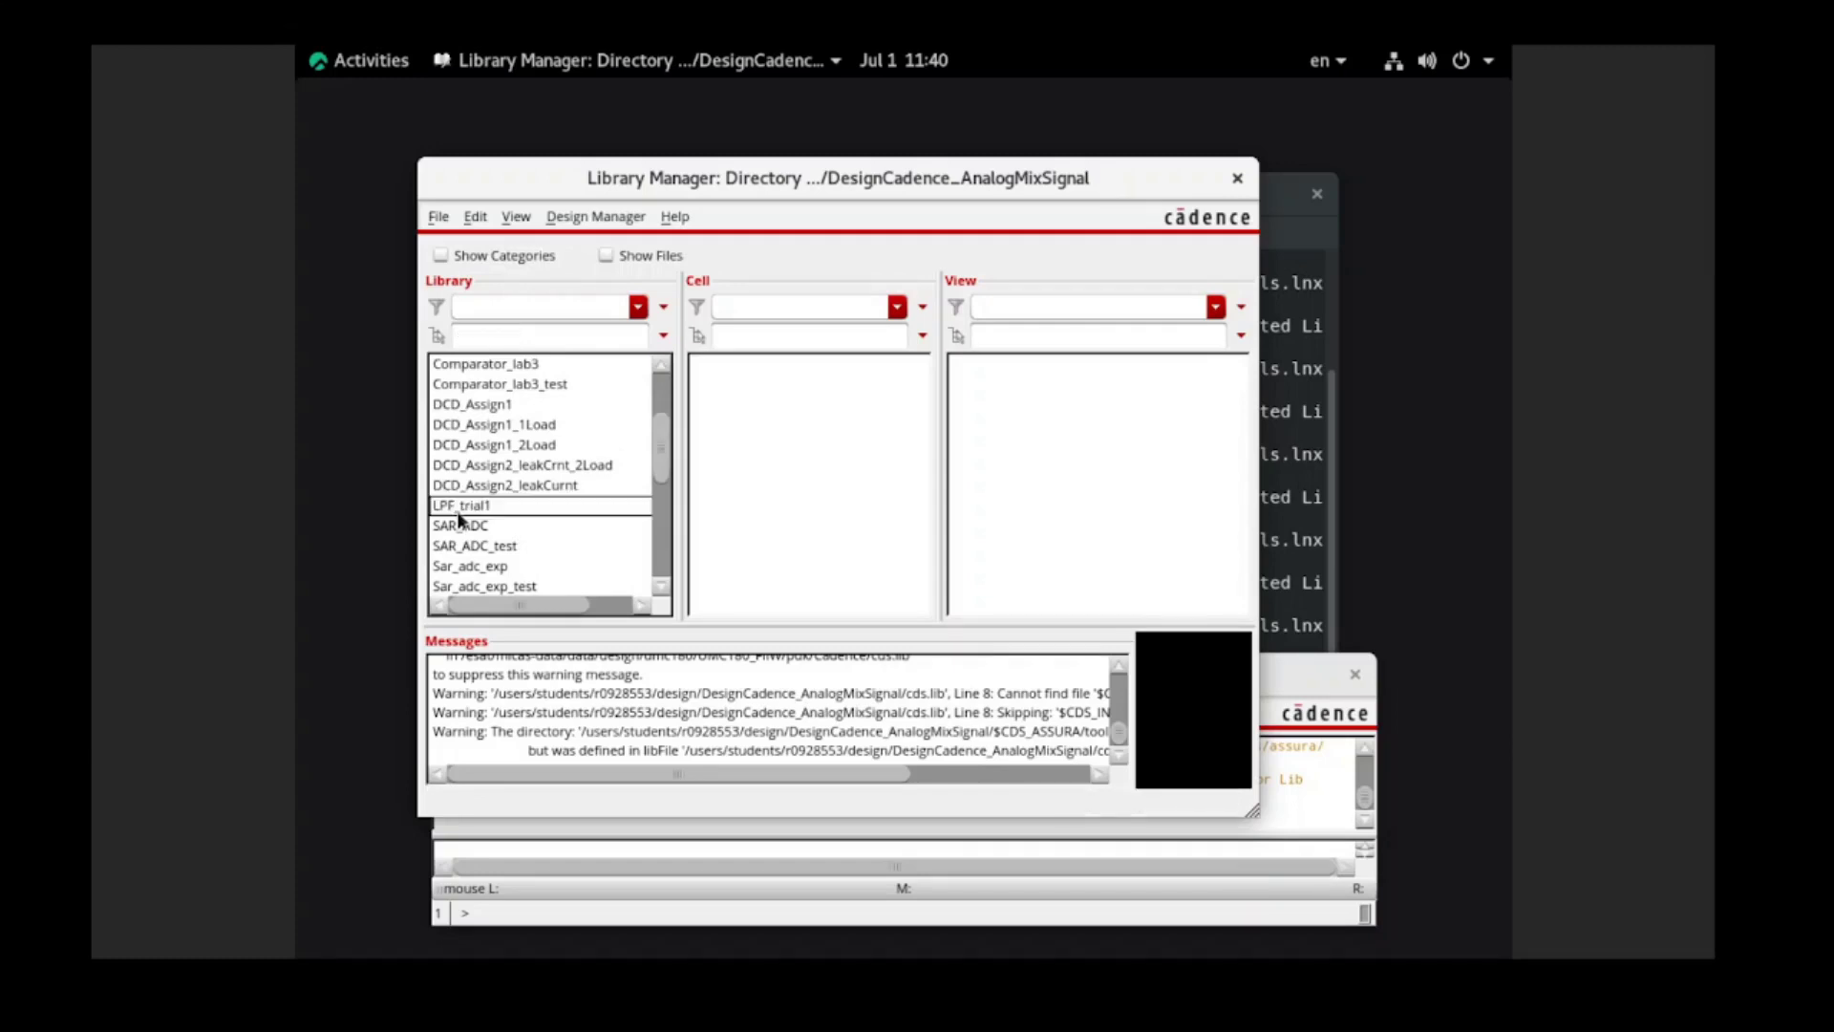
right_click(458, 518)
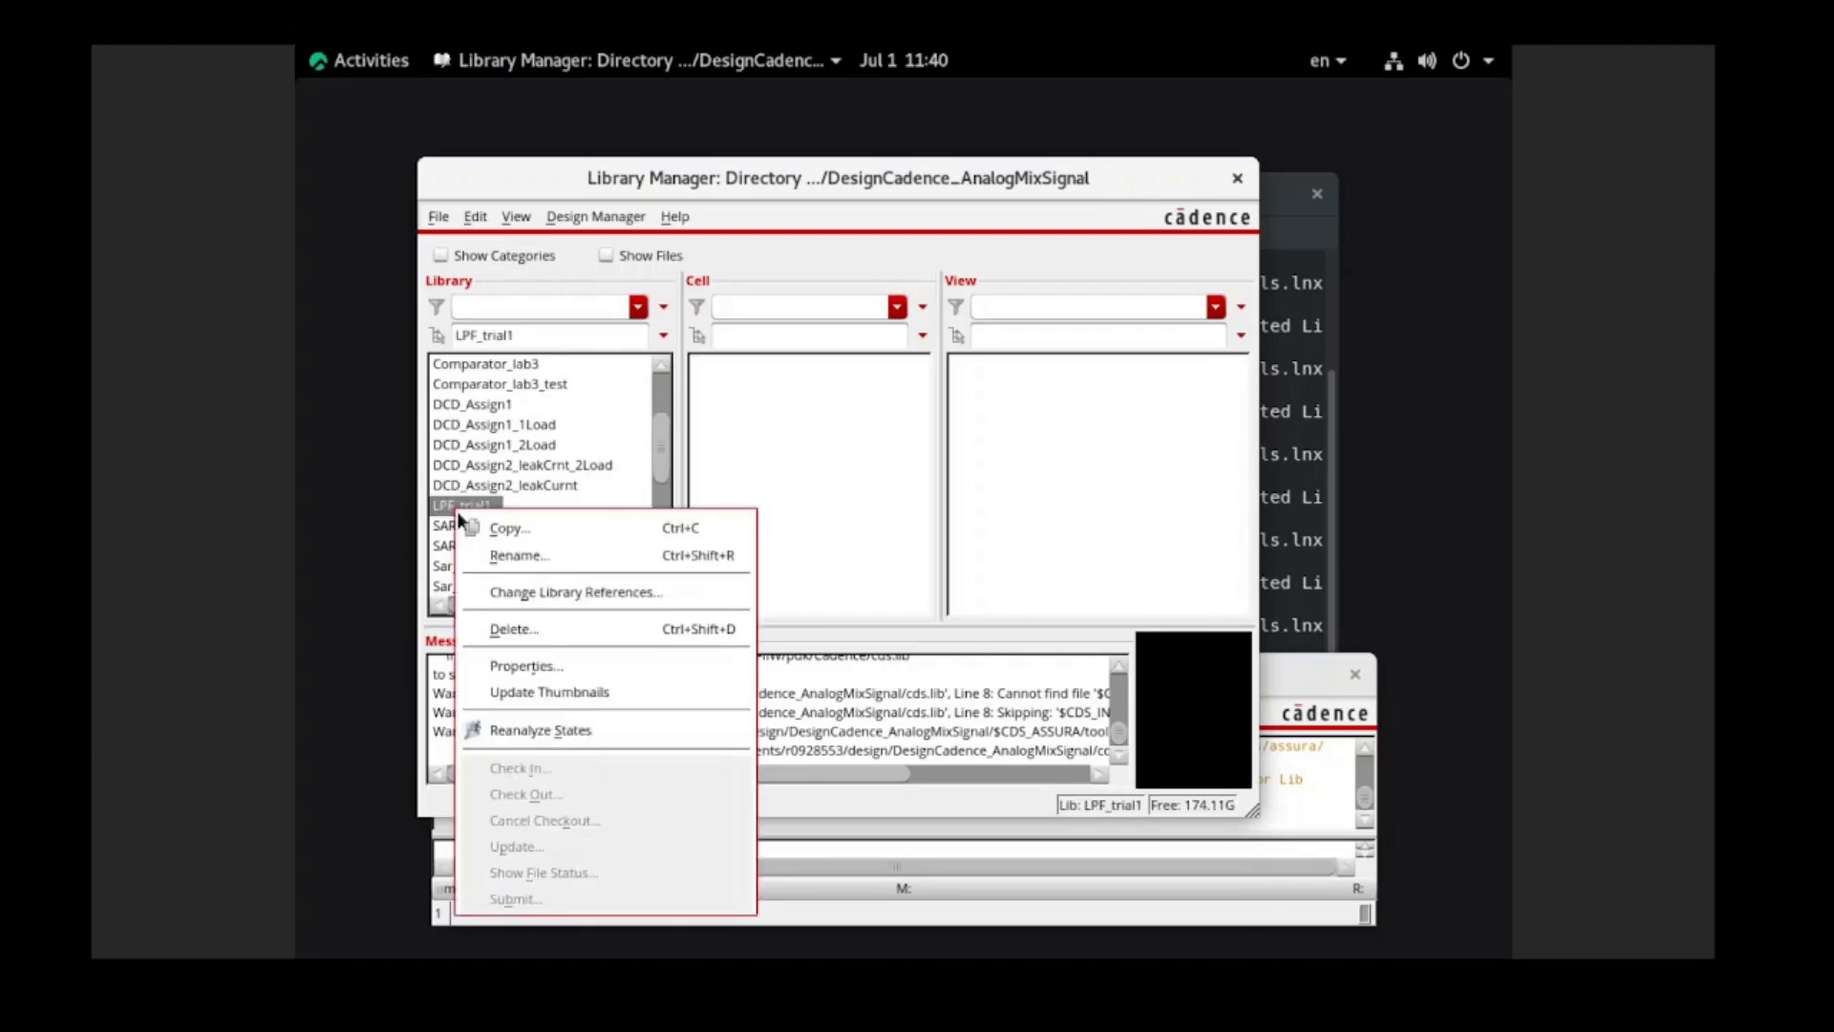
click(442, 516)
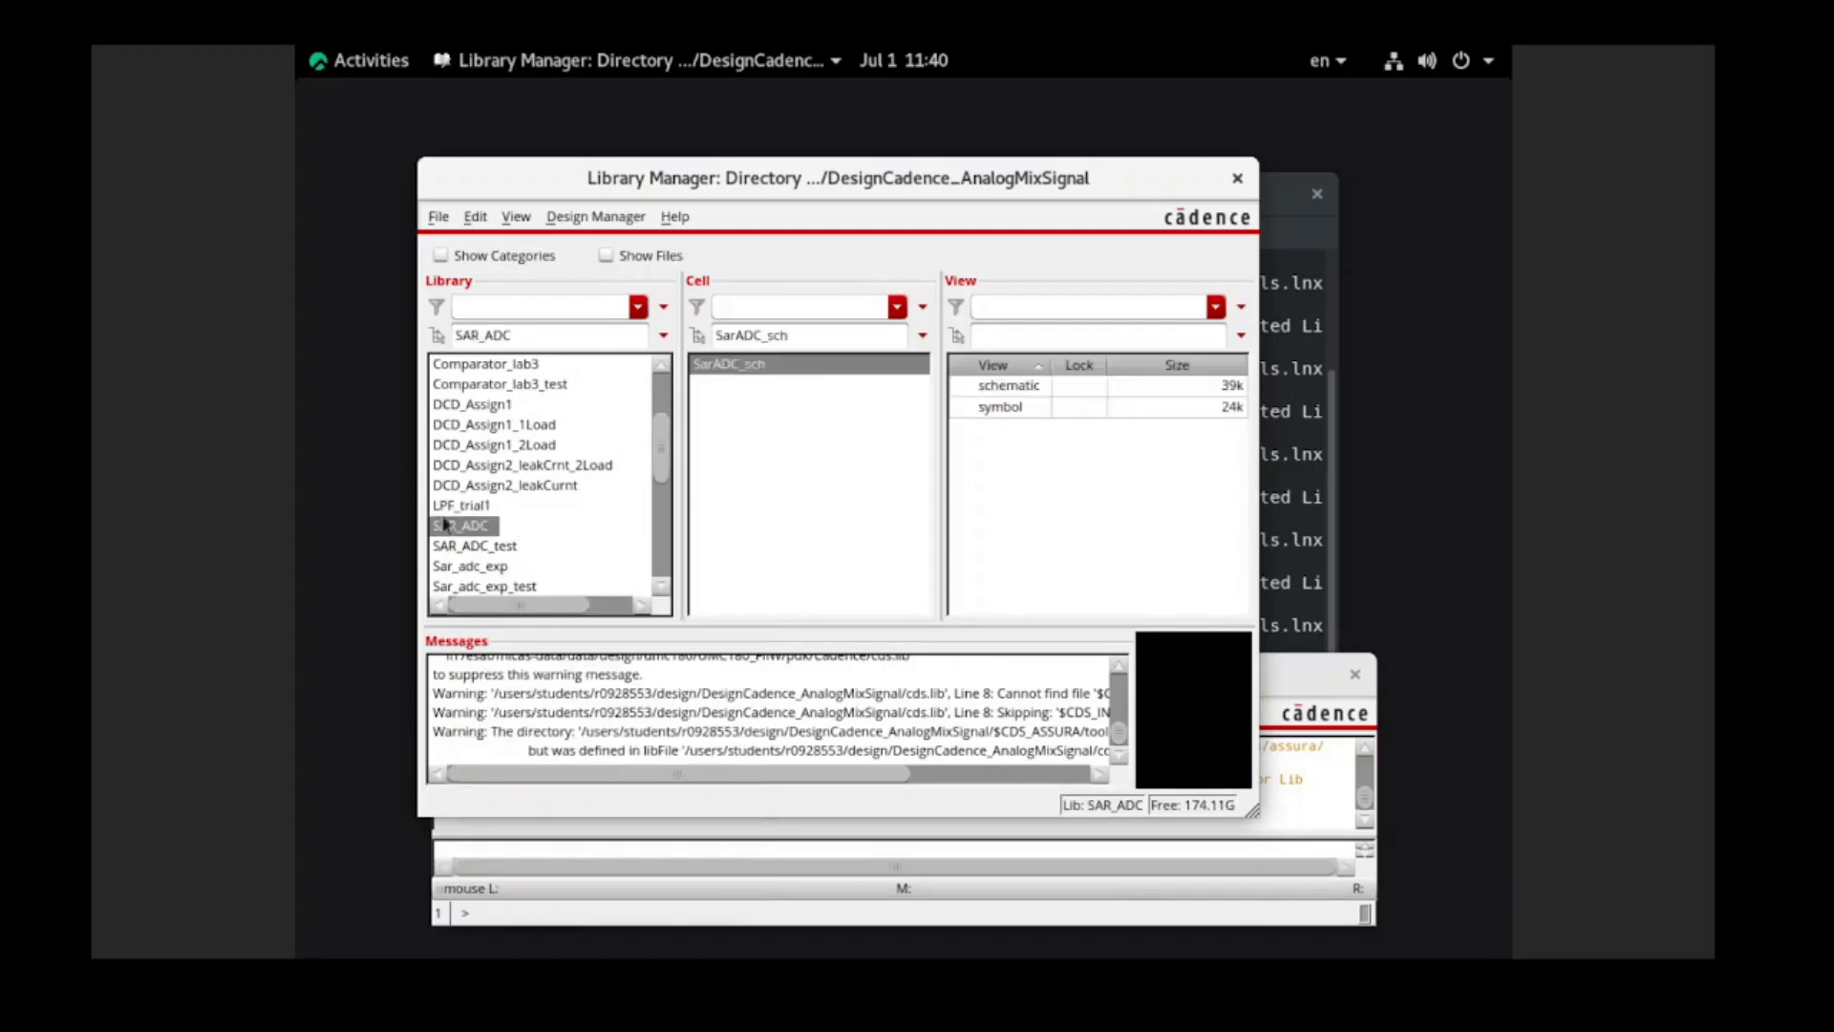
click(439, 218)
mouse_move(446, 250)
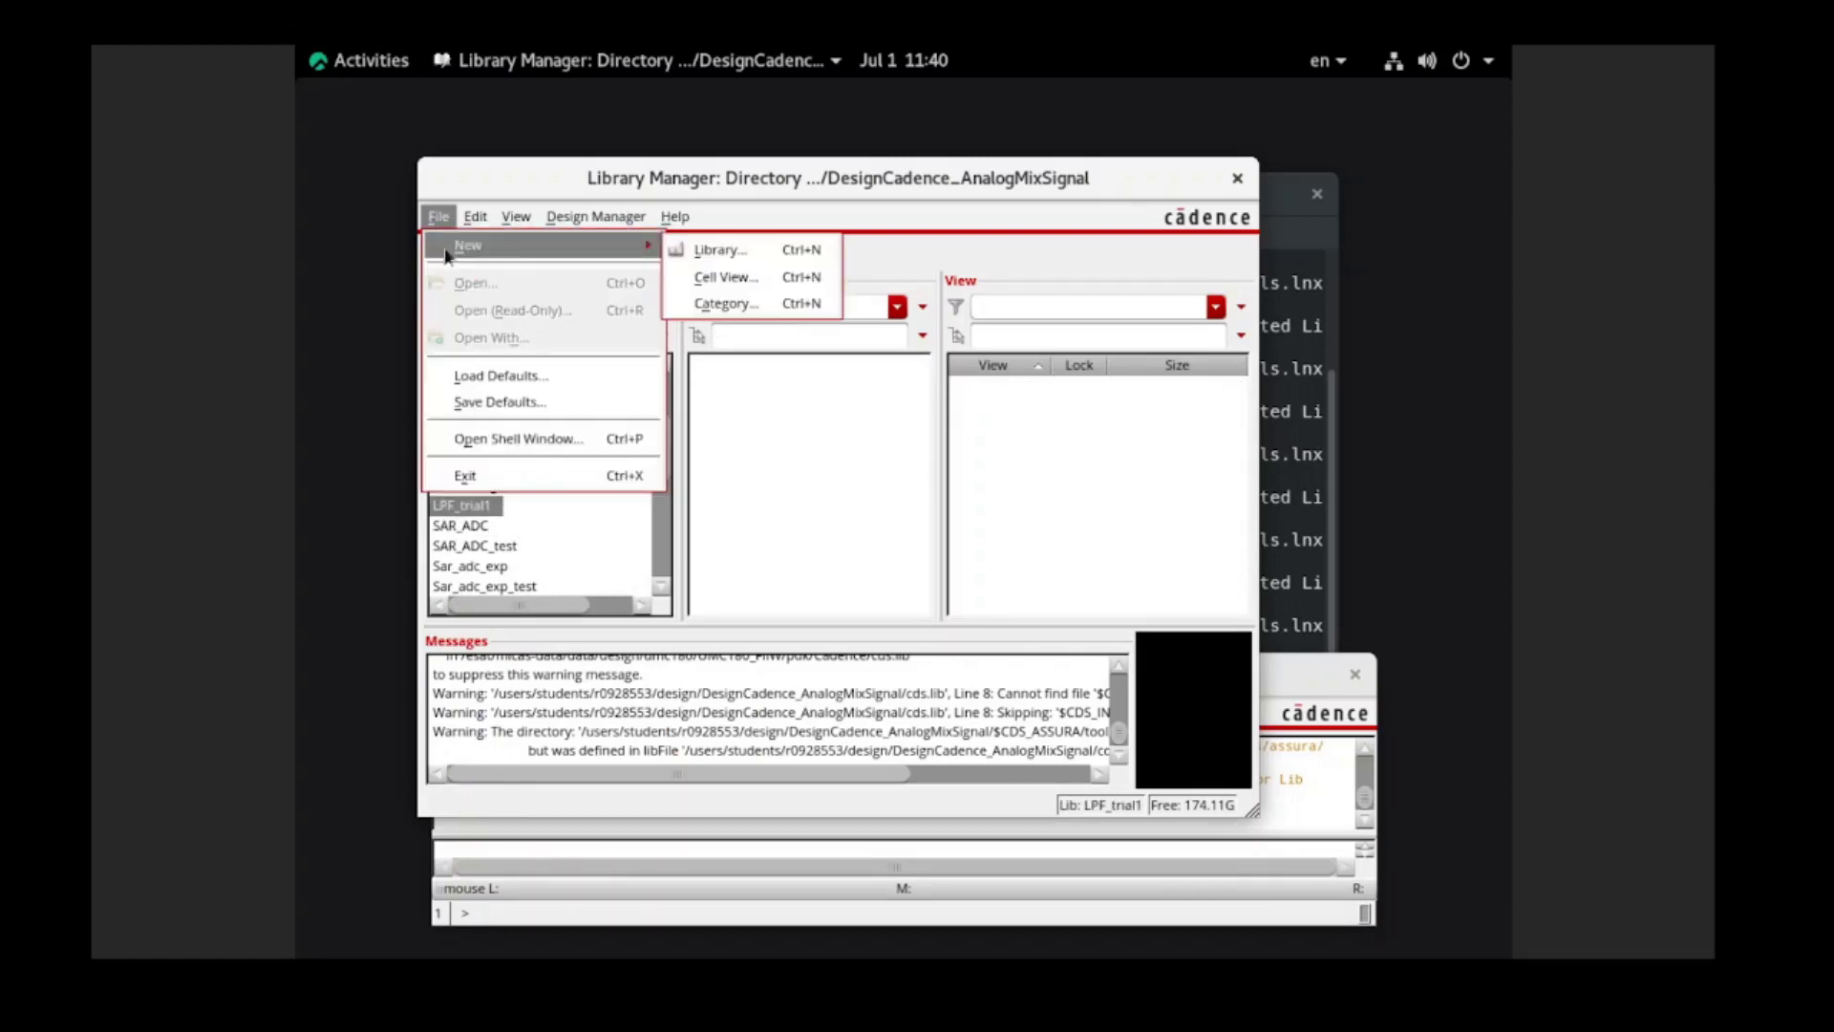
click(762, 277)
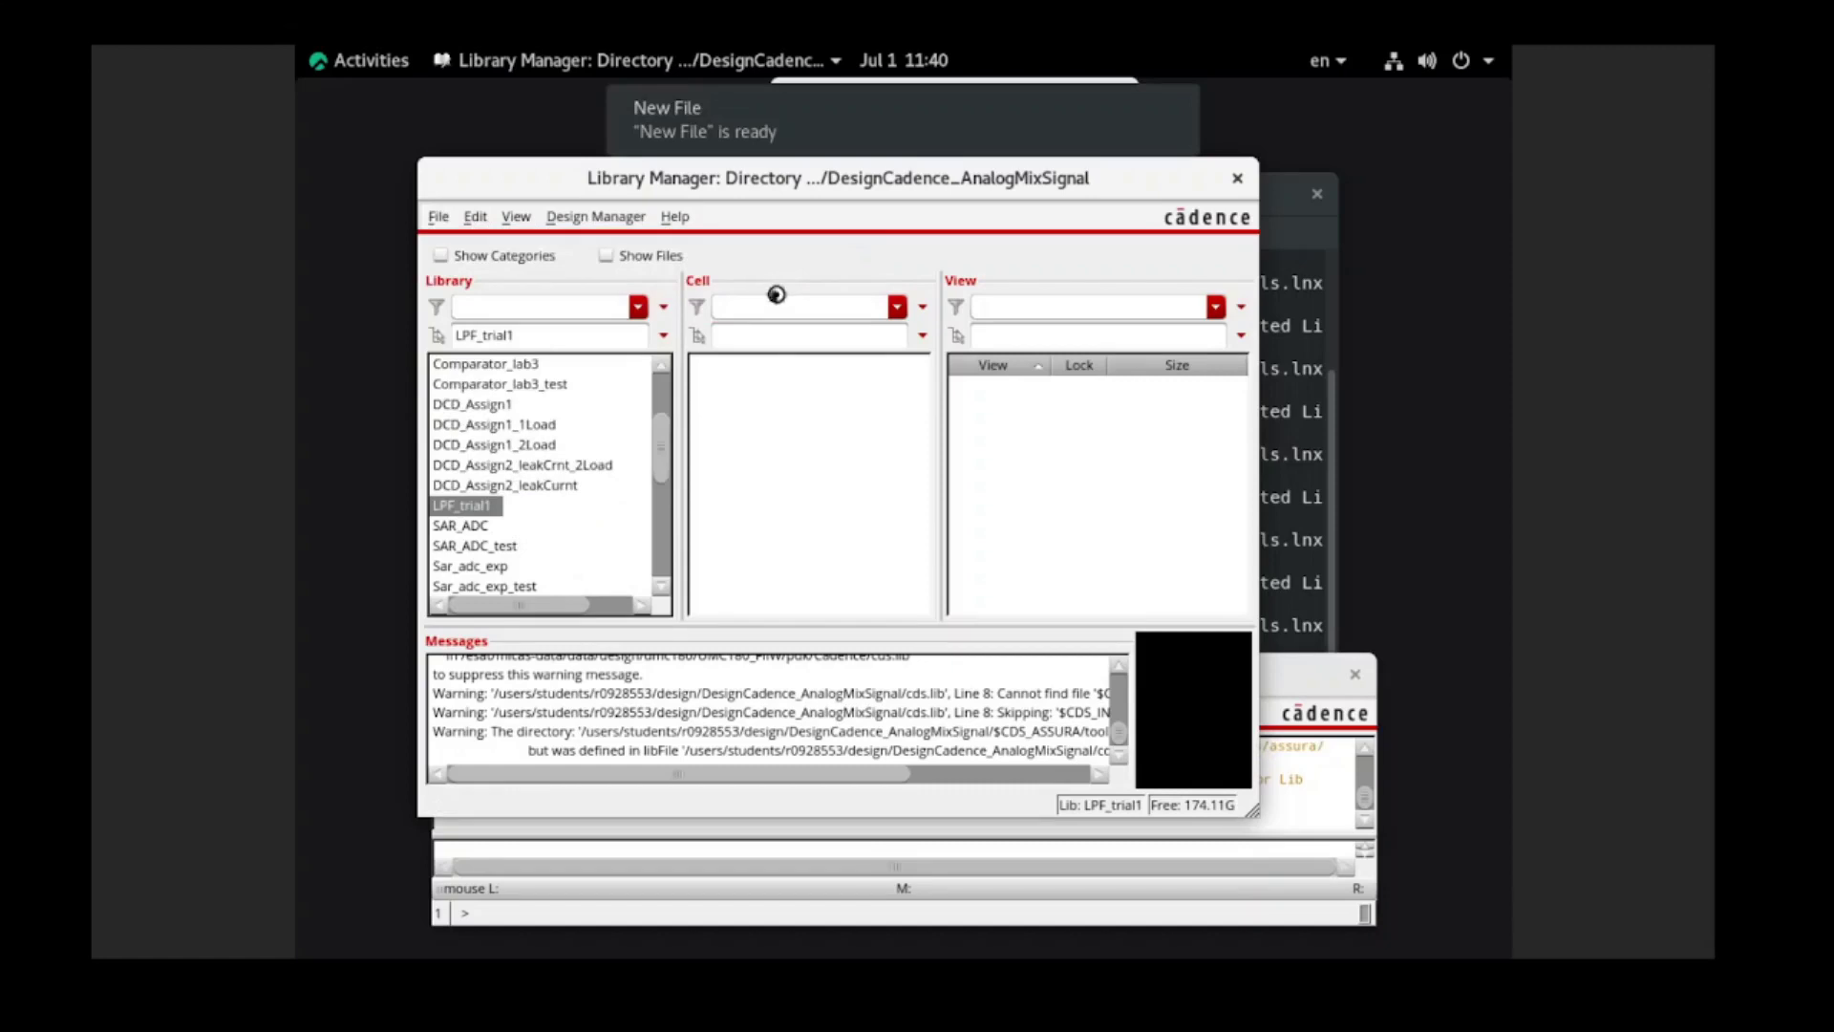
Dismiss the sign-in prompt, return to full screen, and create the schematic cell view named Lpf.
click(1067, 102)
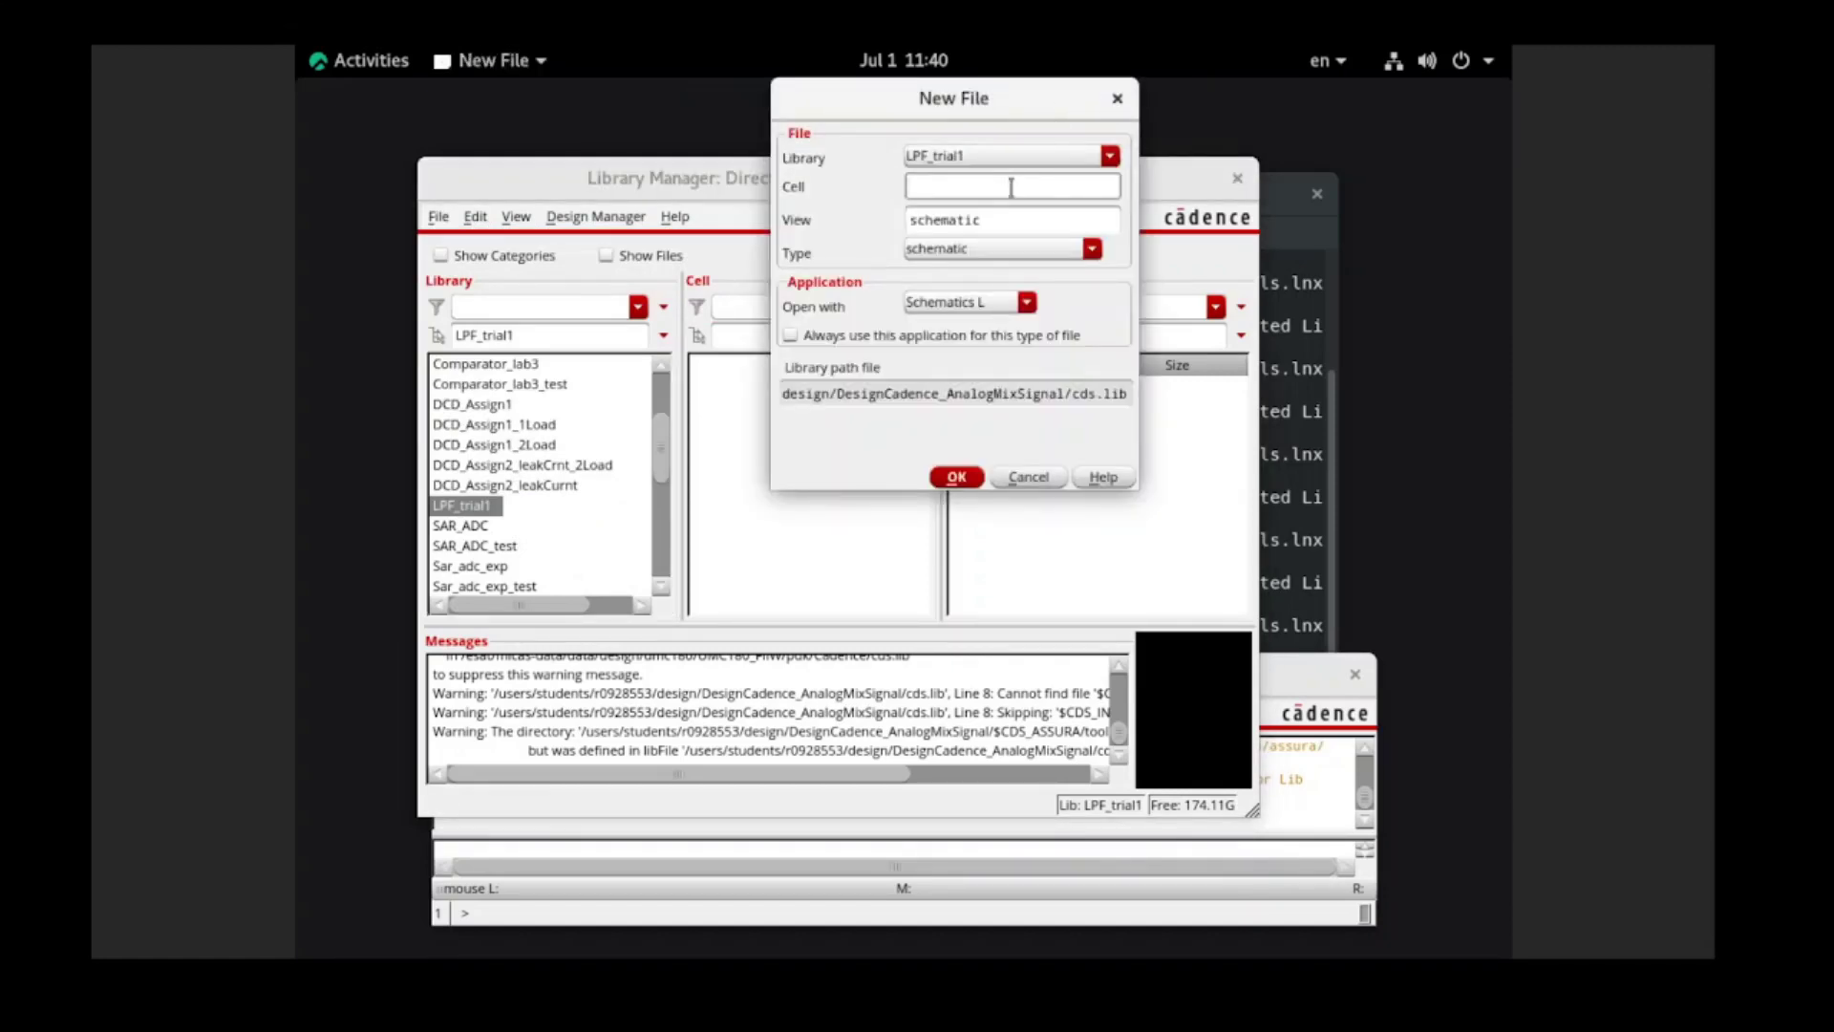
key(Escape)
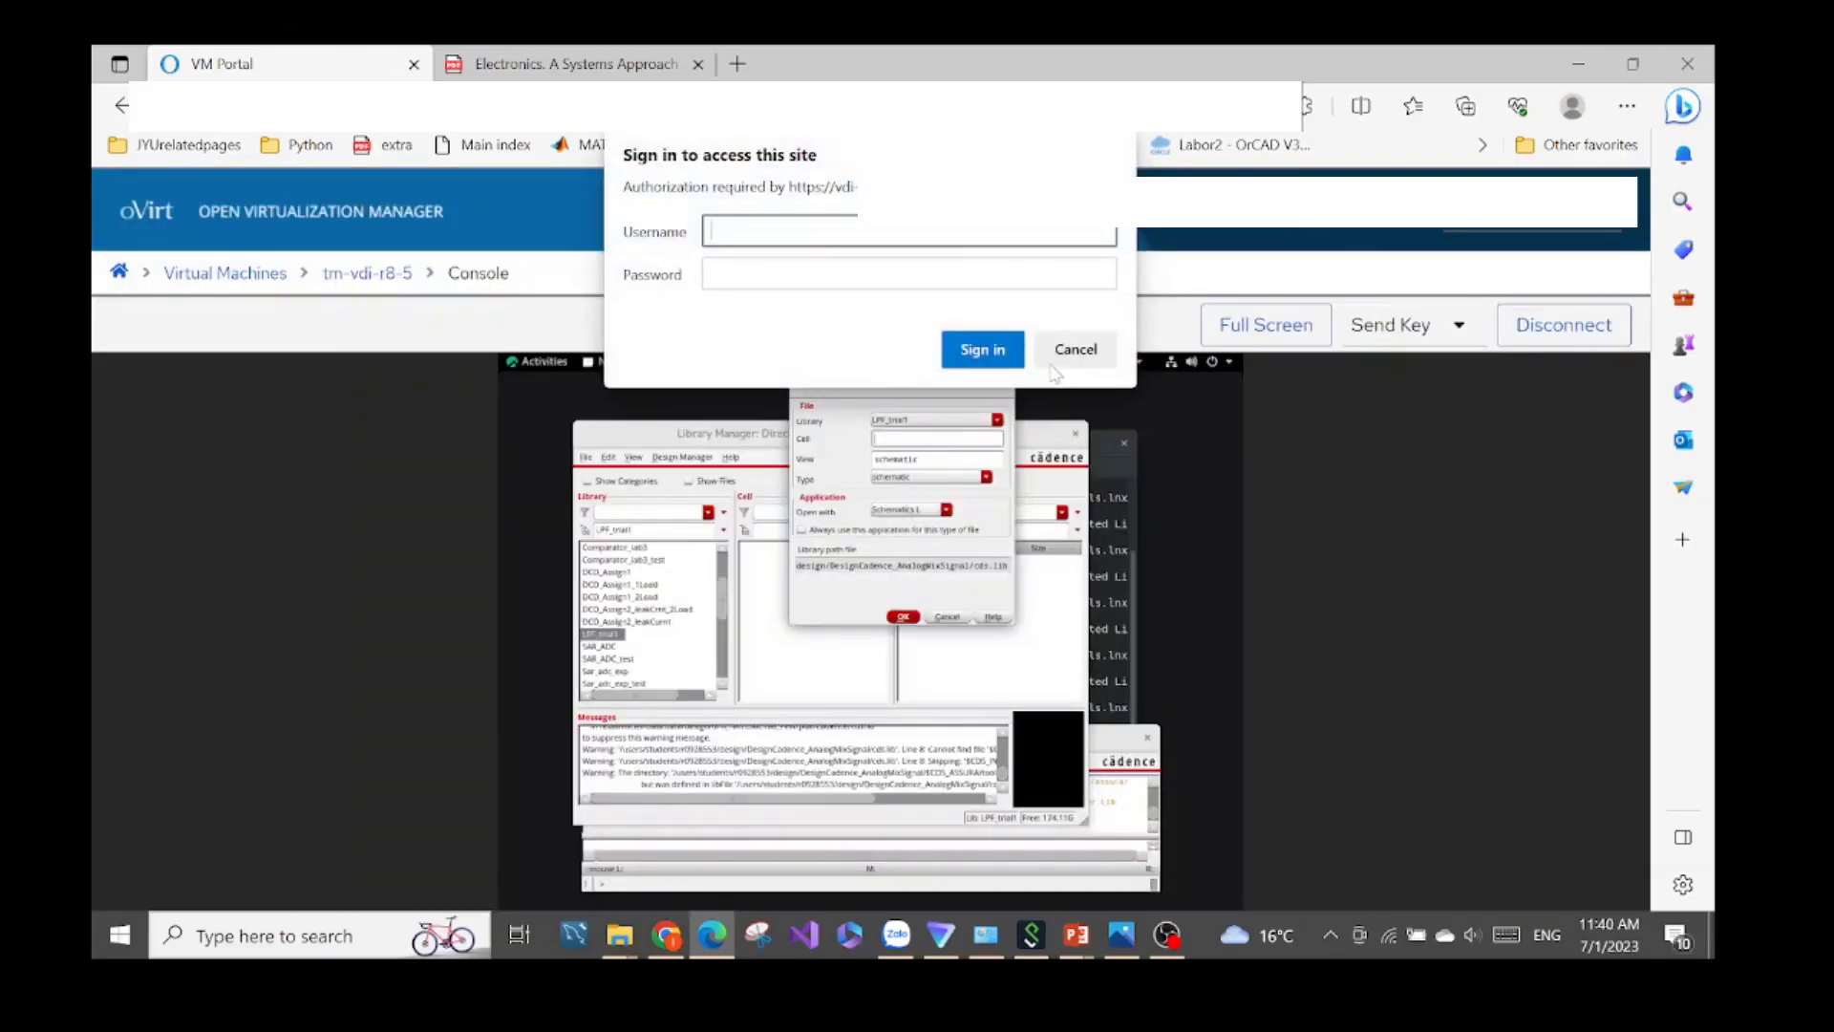
click(1072, 347)
click(1243, 346)
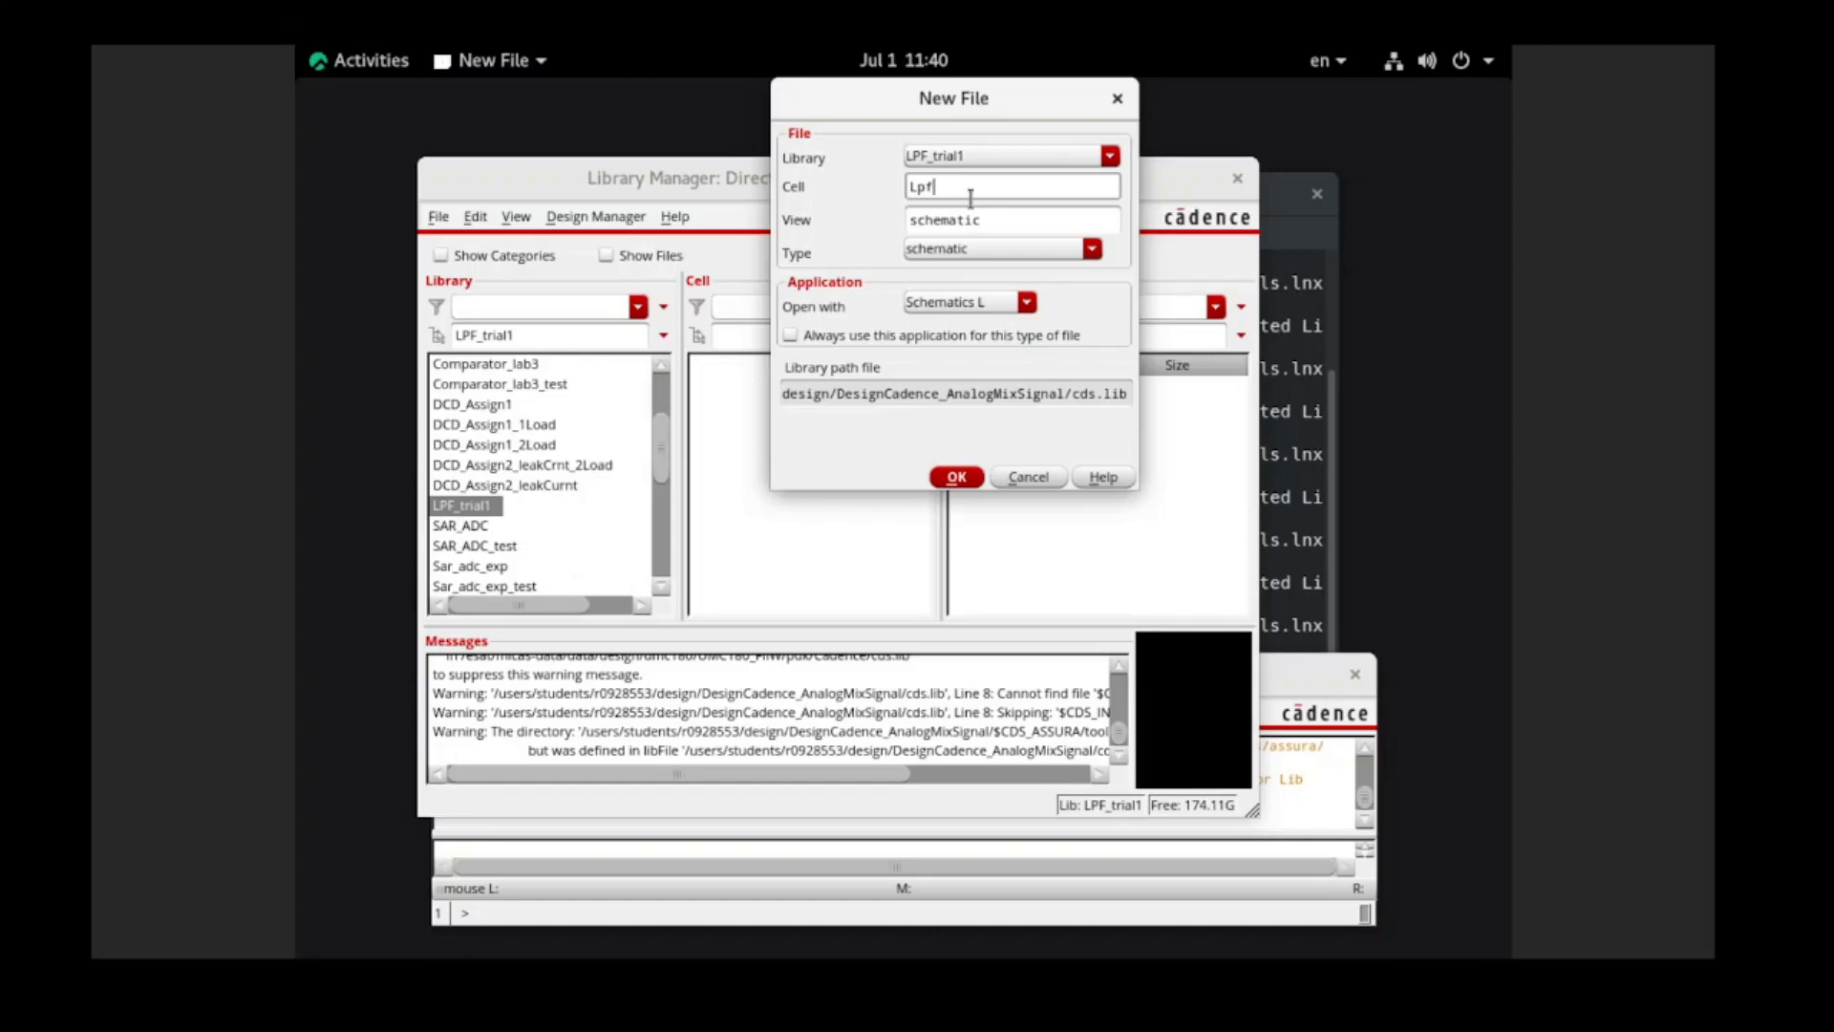
click(956, 477)
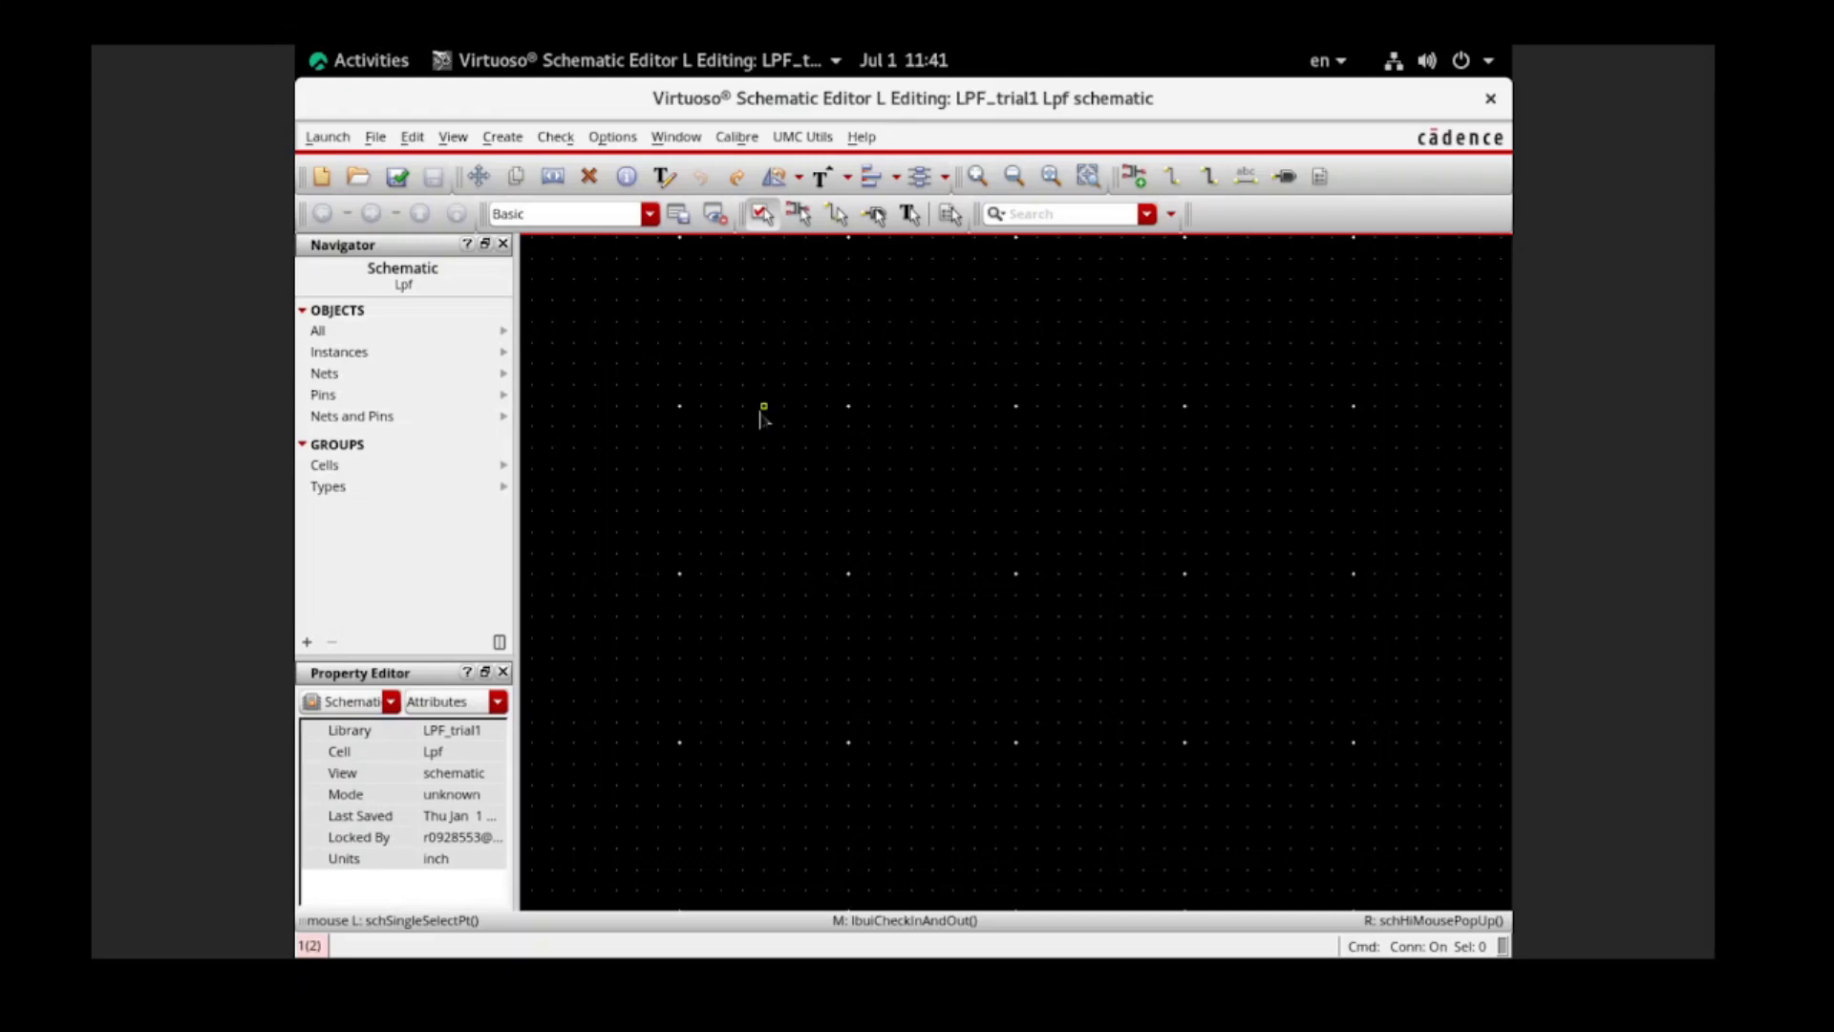
Place a vsin voltage source from analogLib, using its symbol view, near the middle of the empty schematic.
click(502, 137)
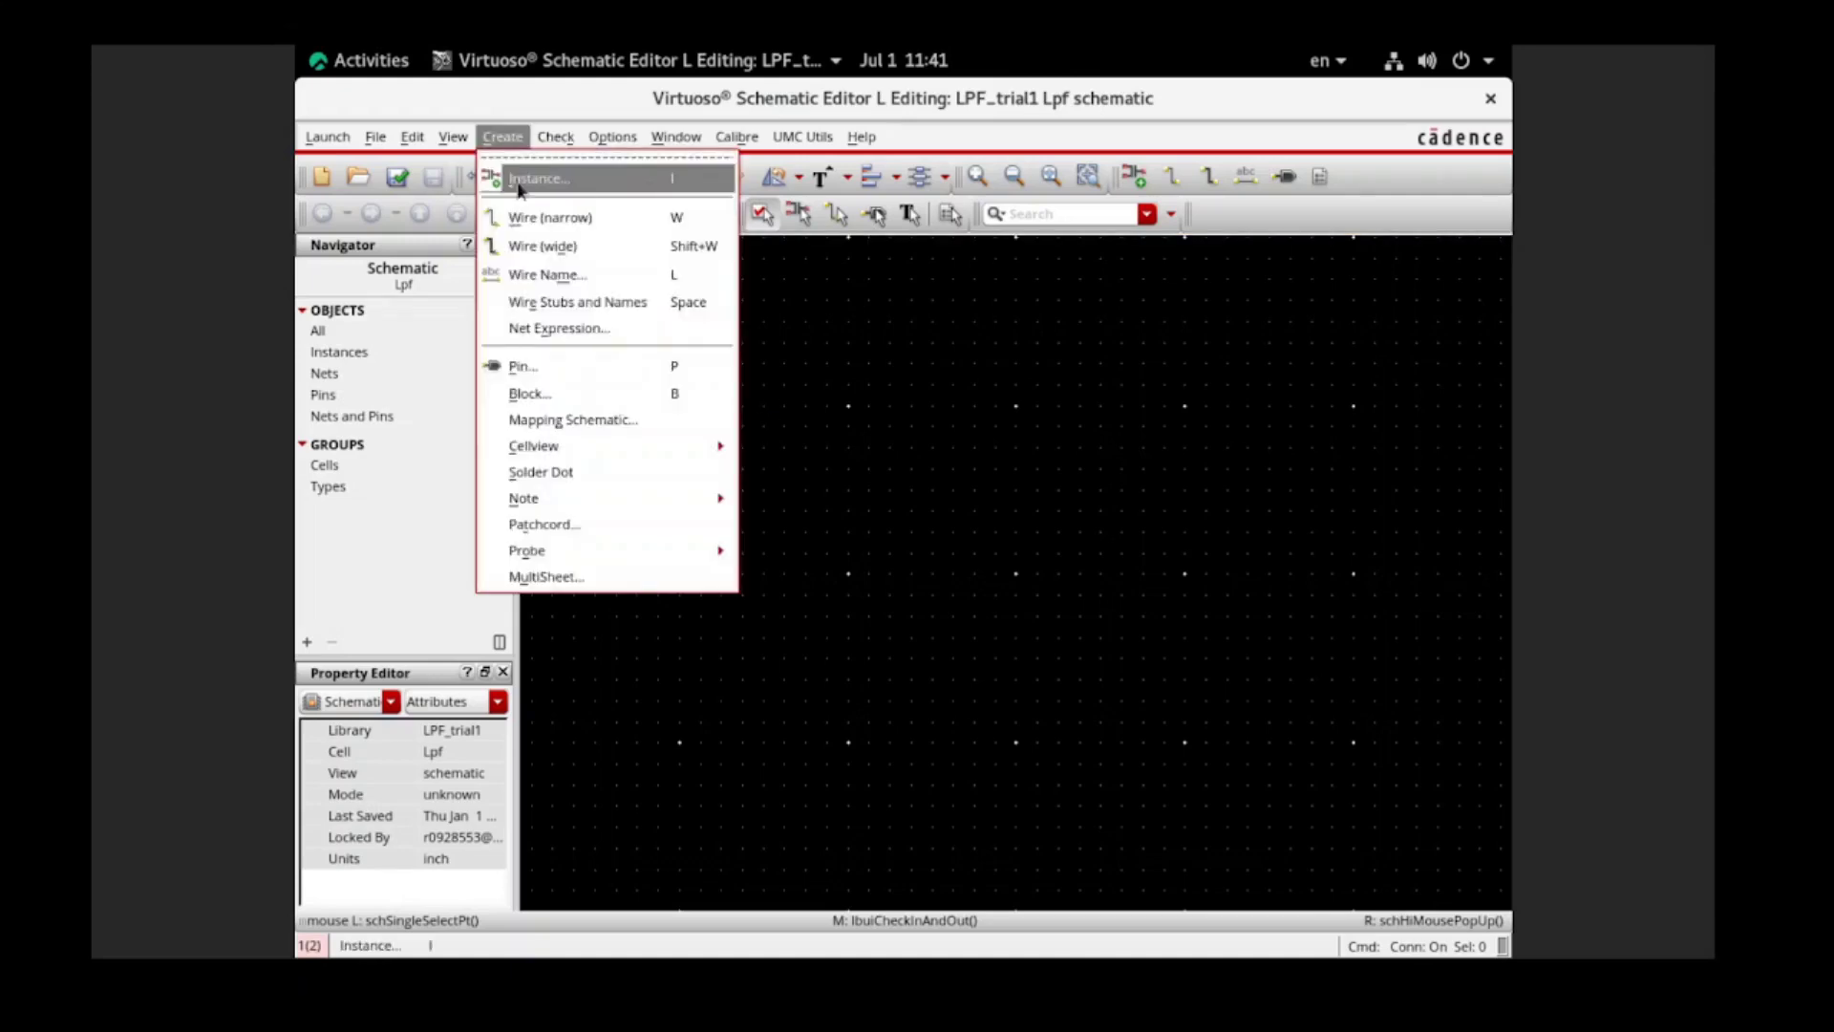
click(653, 181)
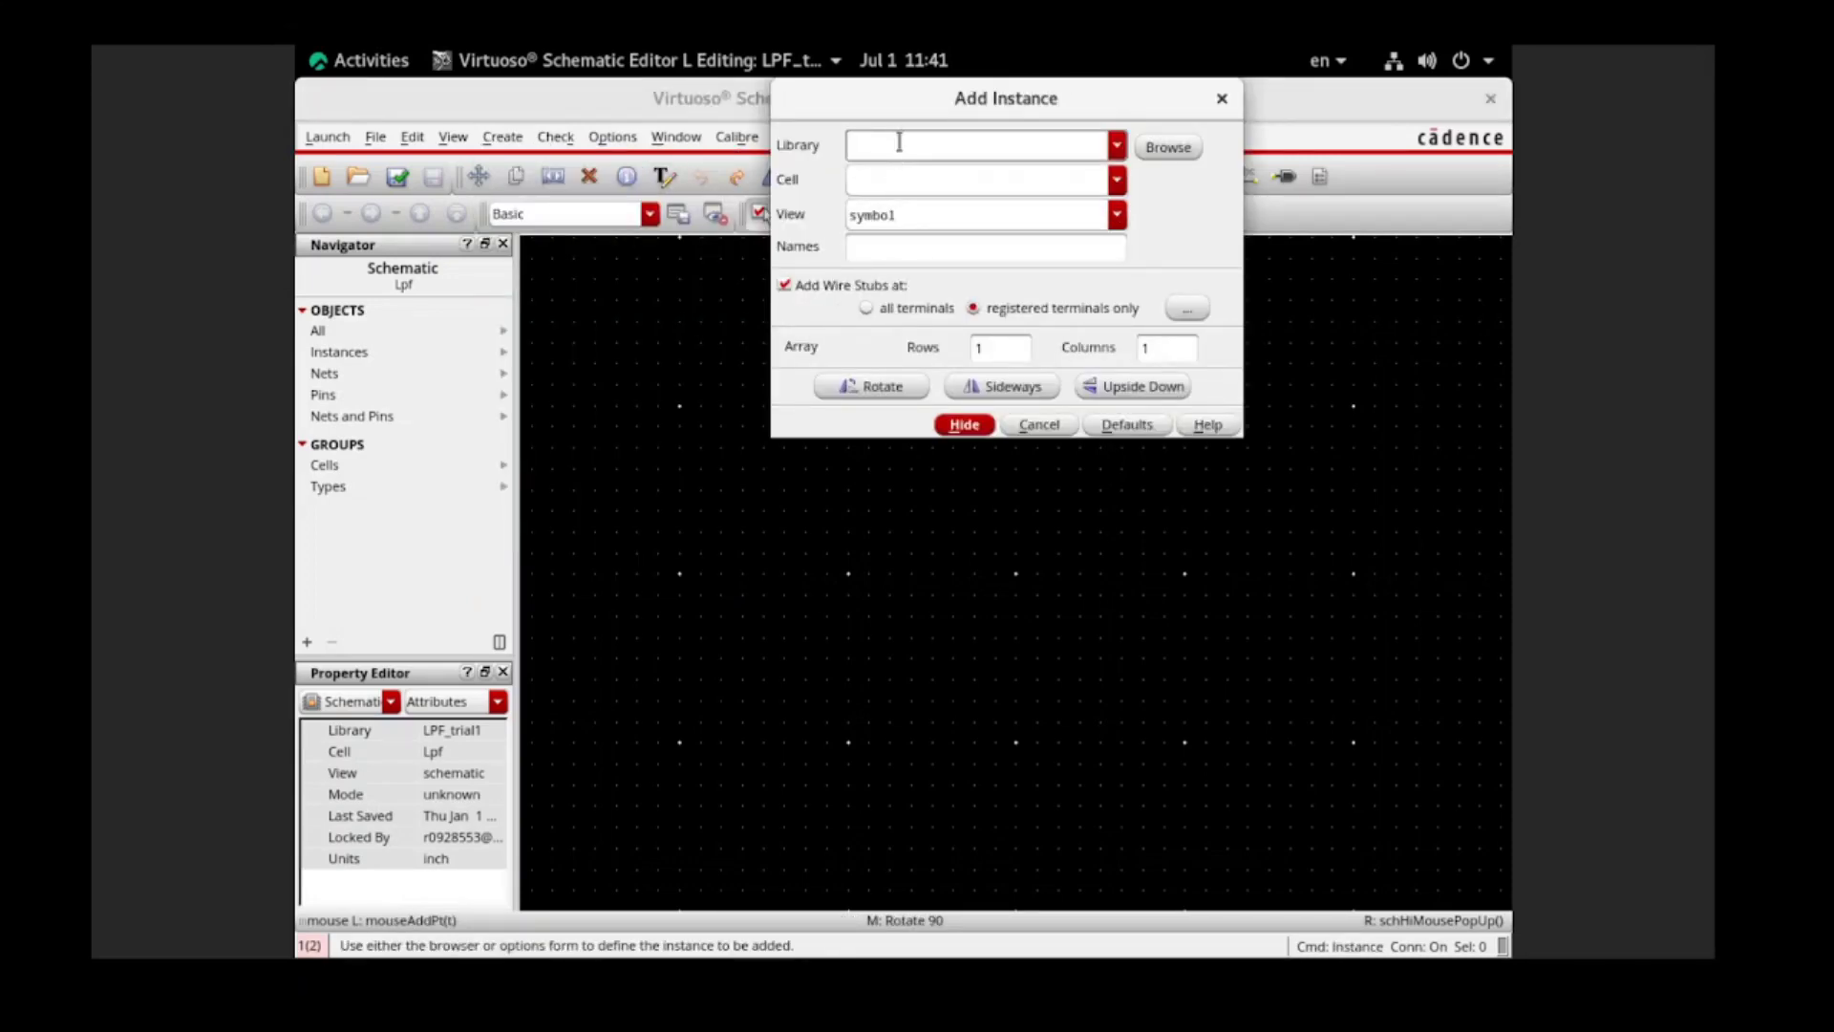
text(analogLib)
key(Tab)
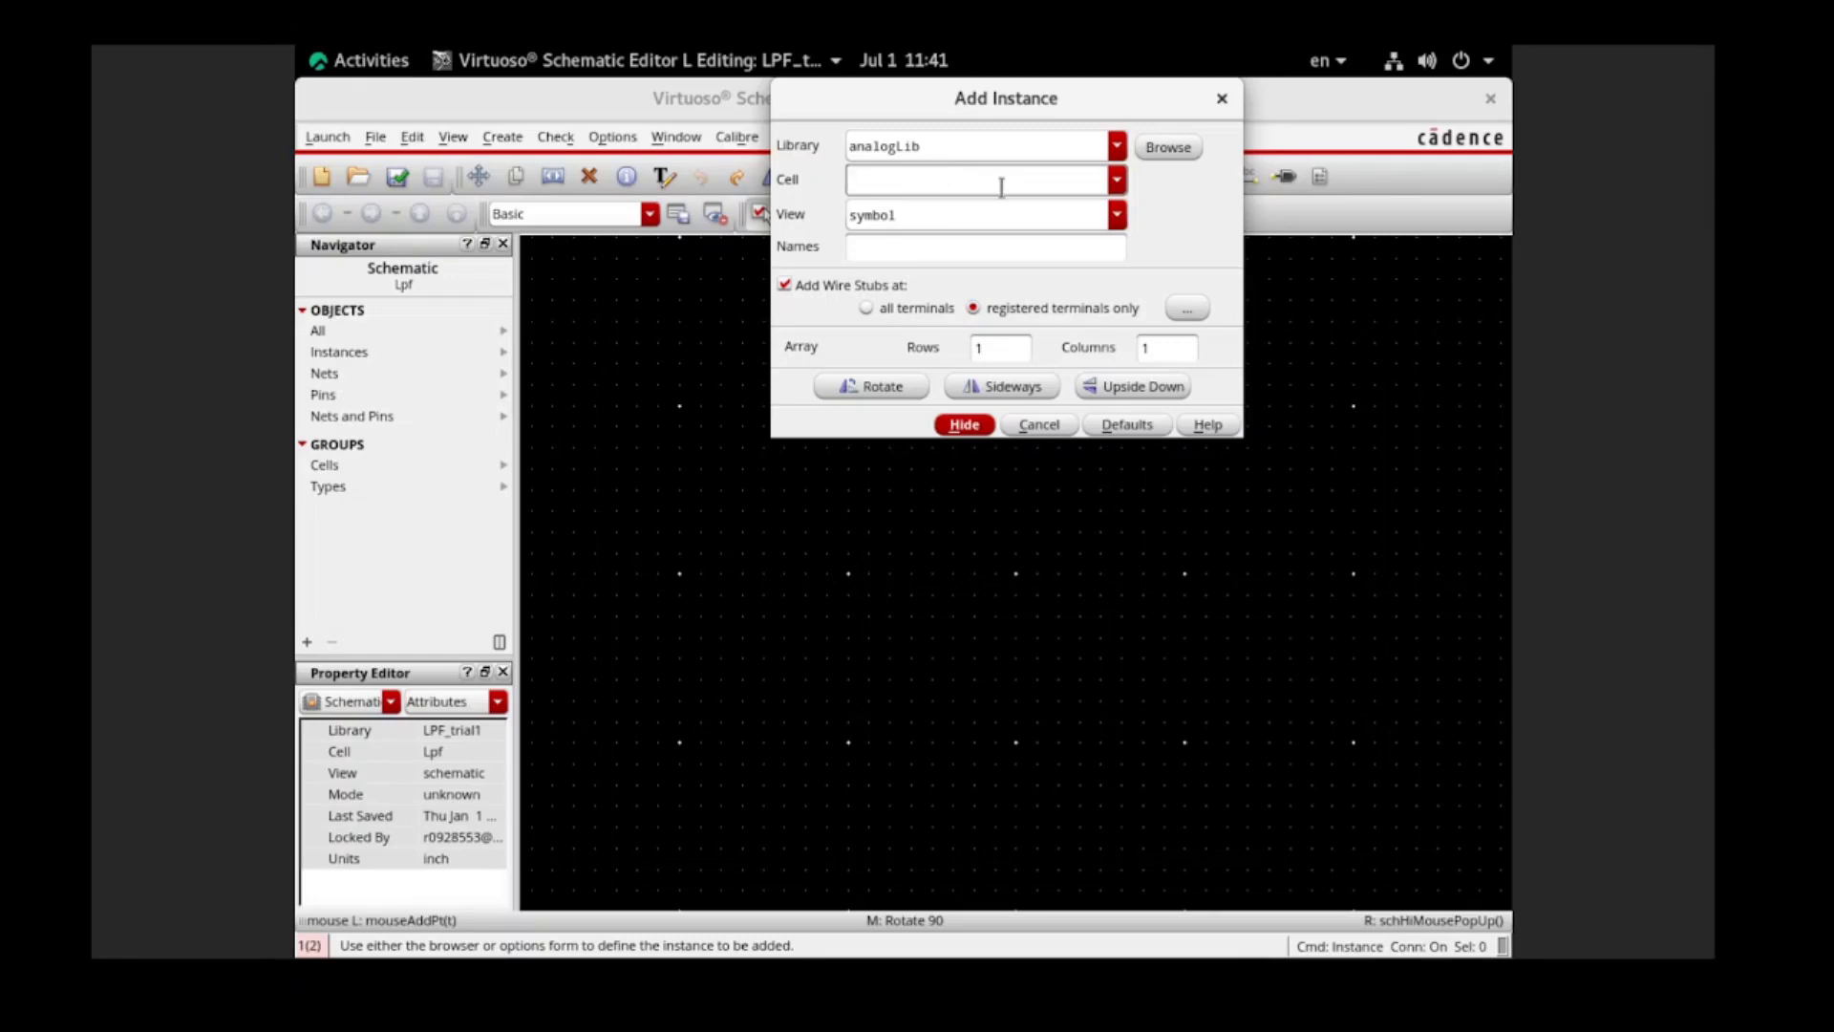
text(vsin)
click(1001, 204)
click(1076, 343)
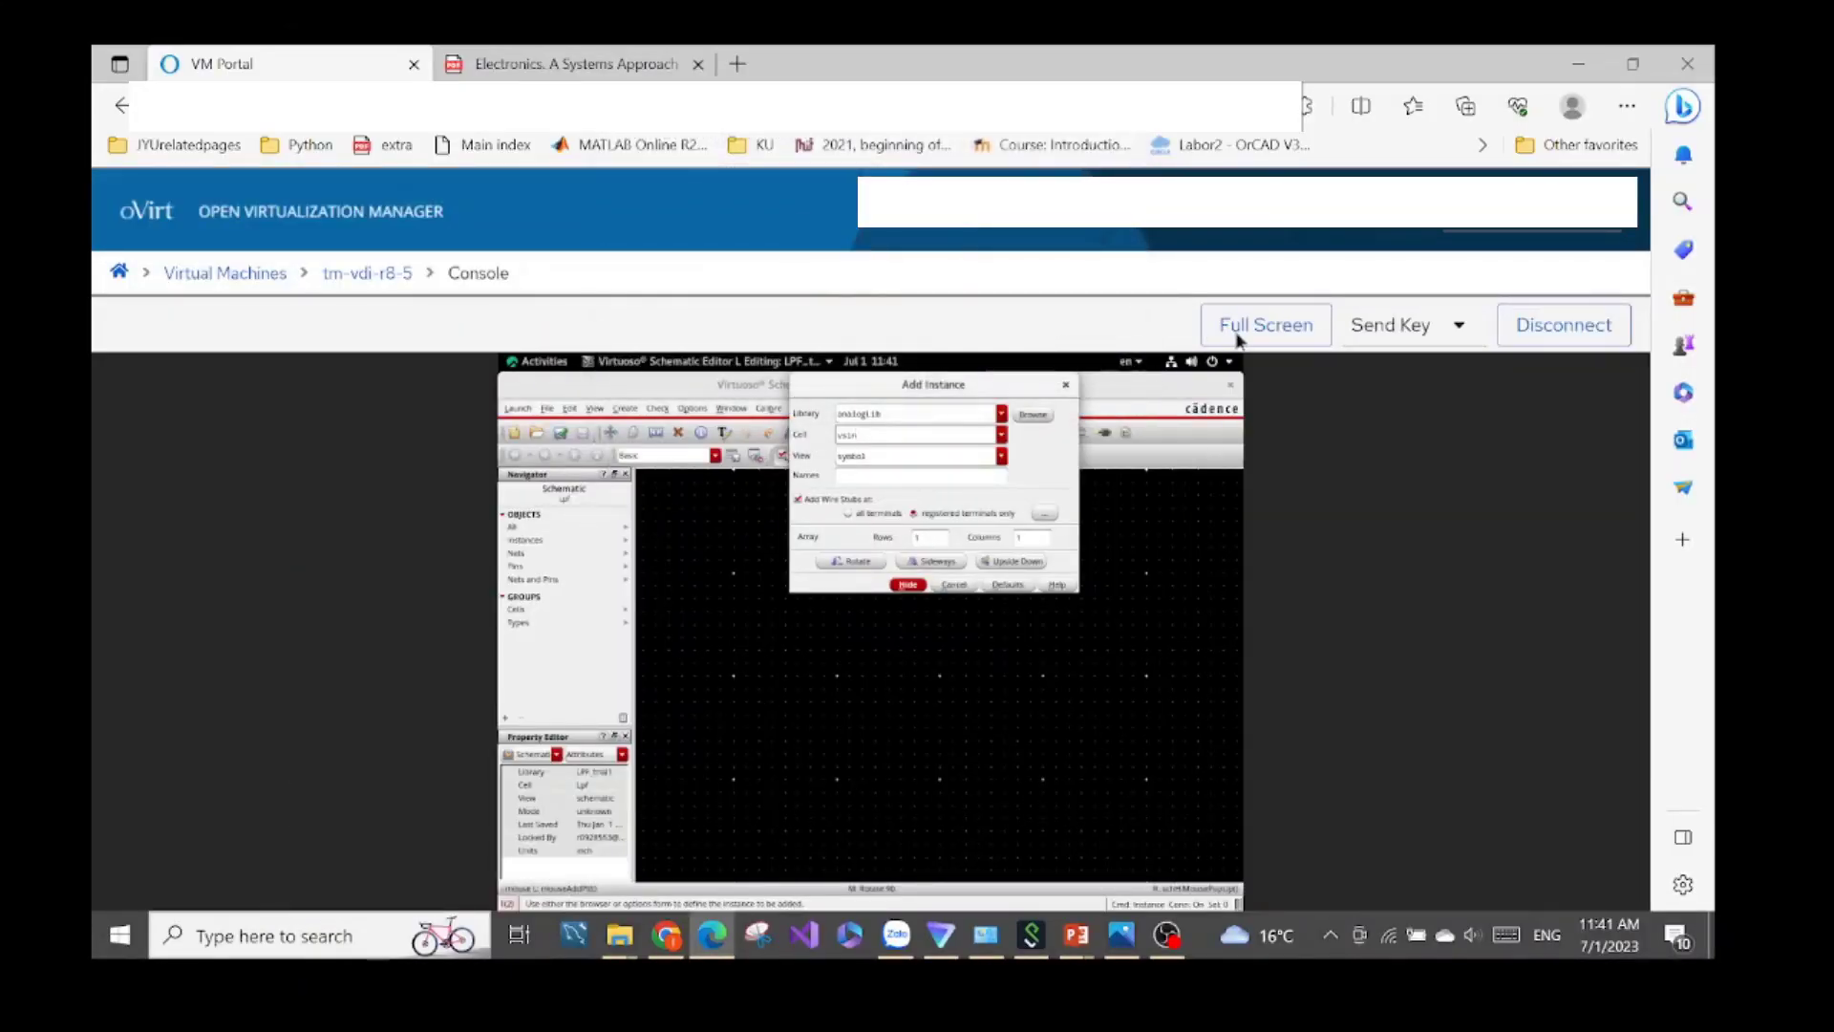
click(1232, 324)
click(888, 216)
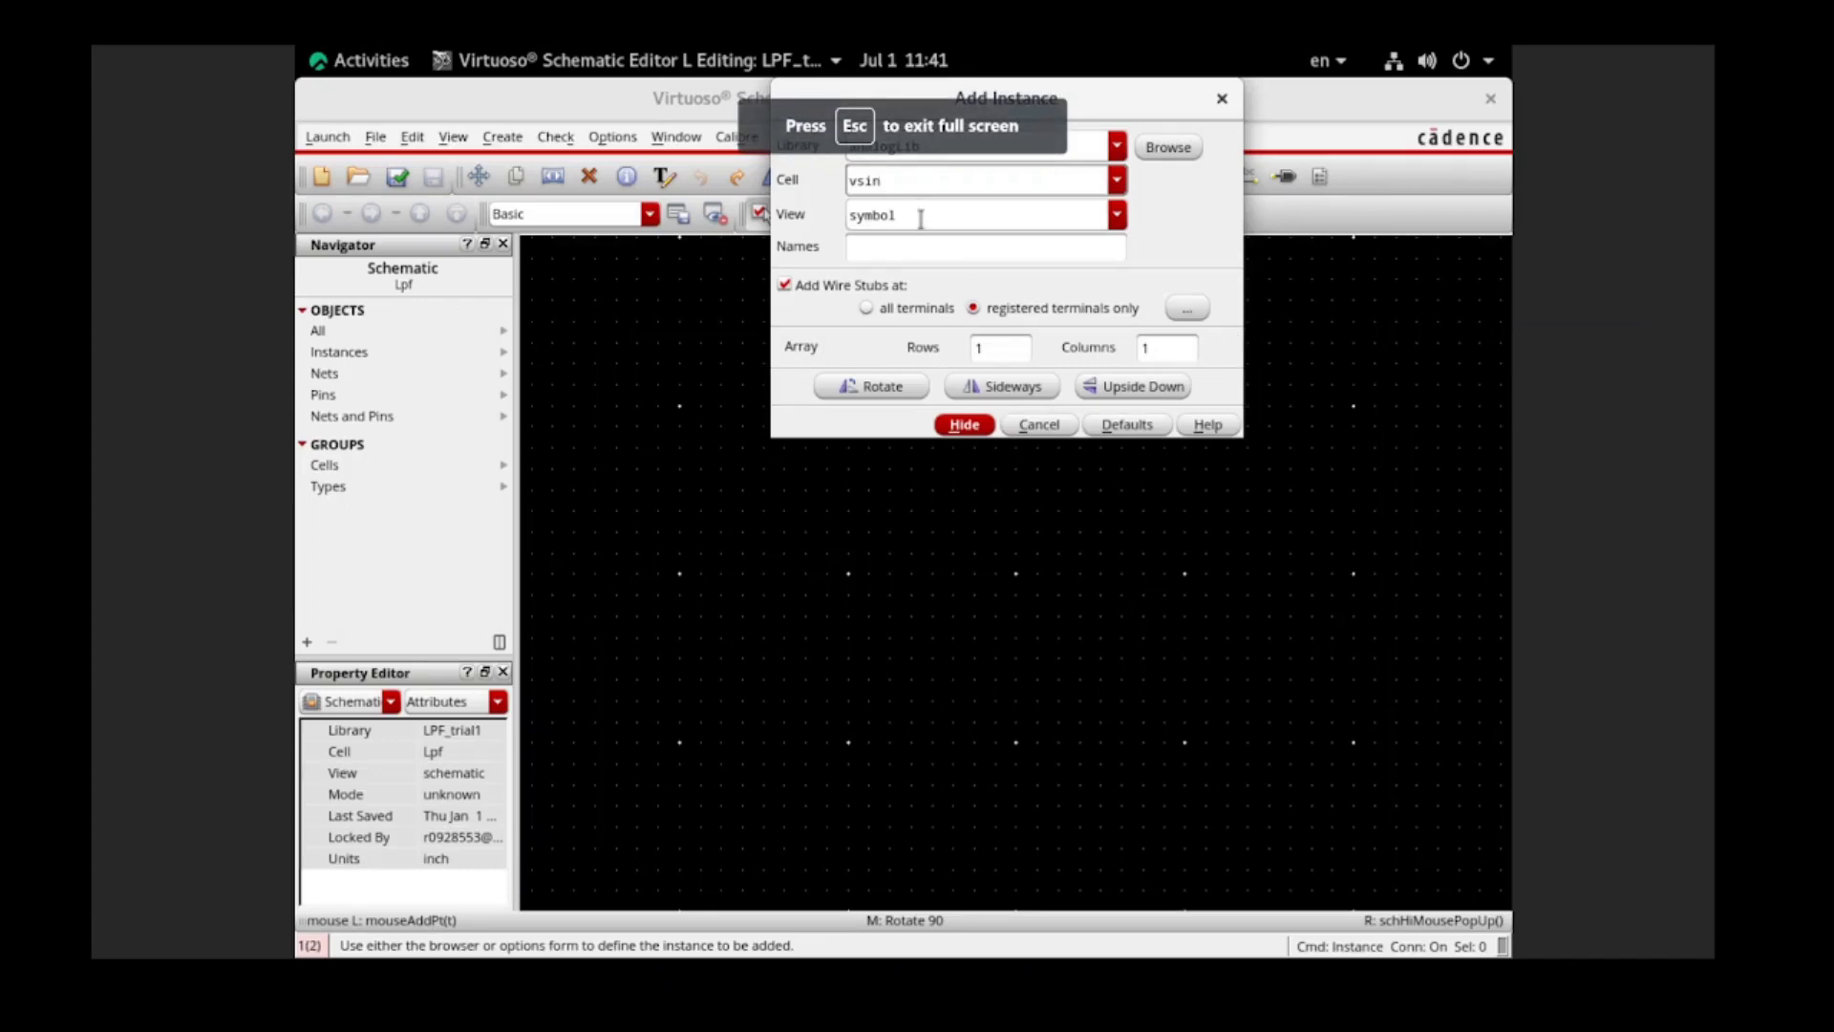
drag(1100, 114, 609, 175)
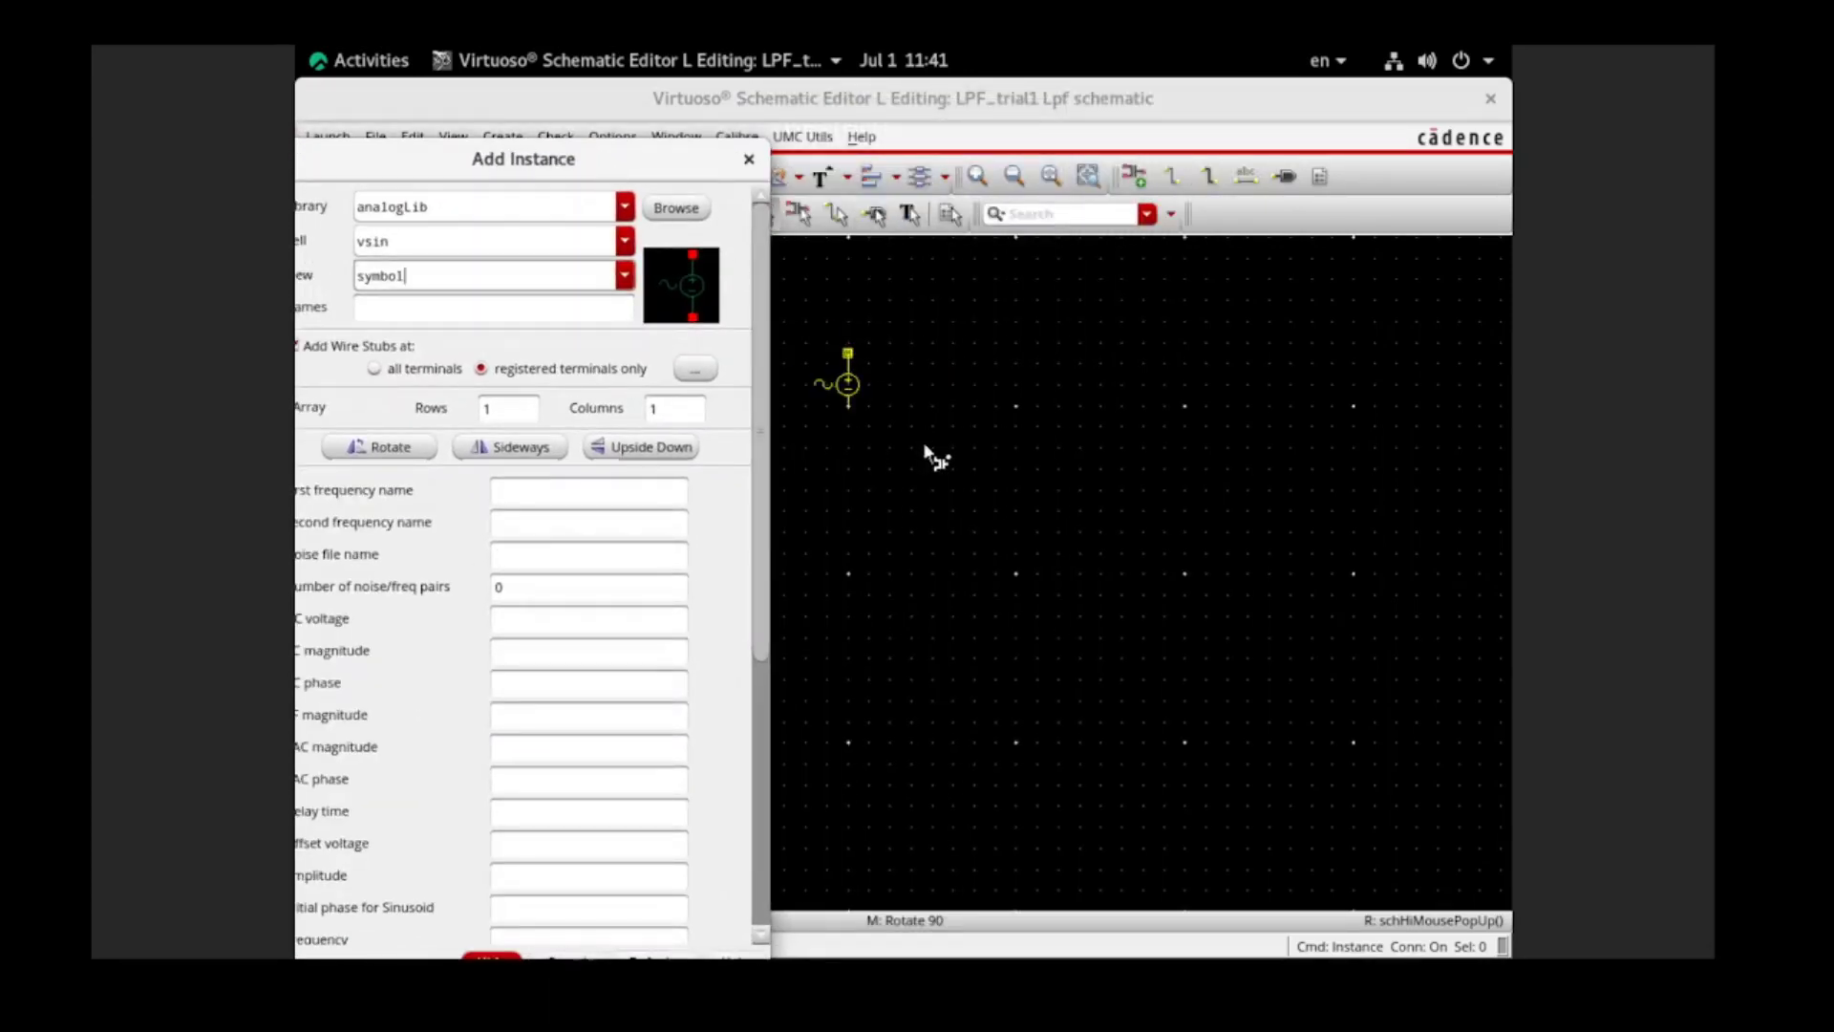
click(952, 537)
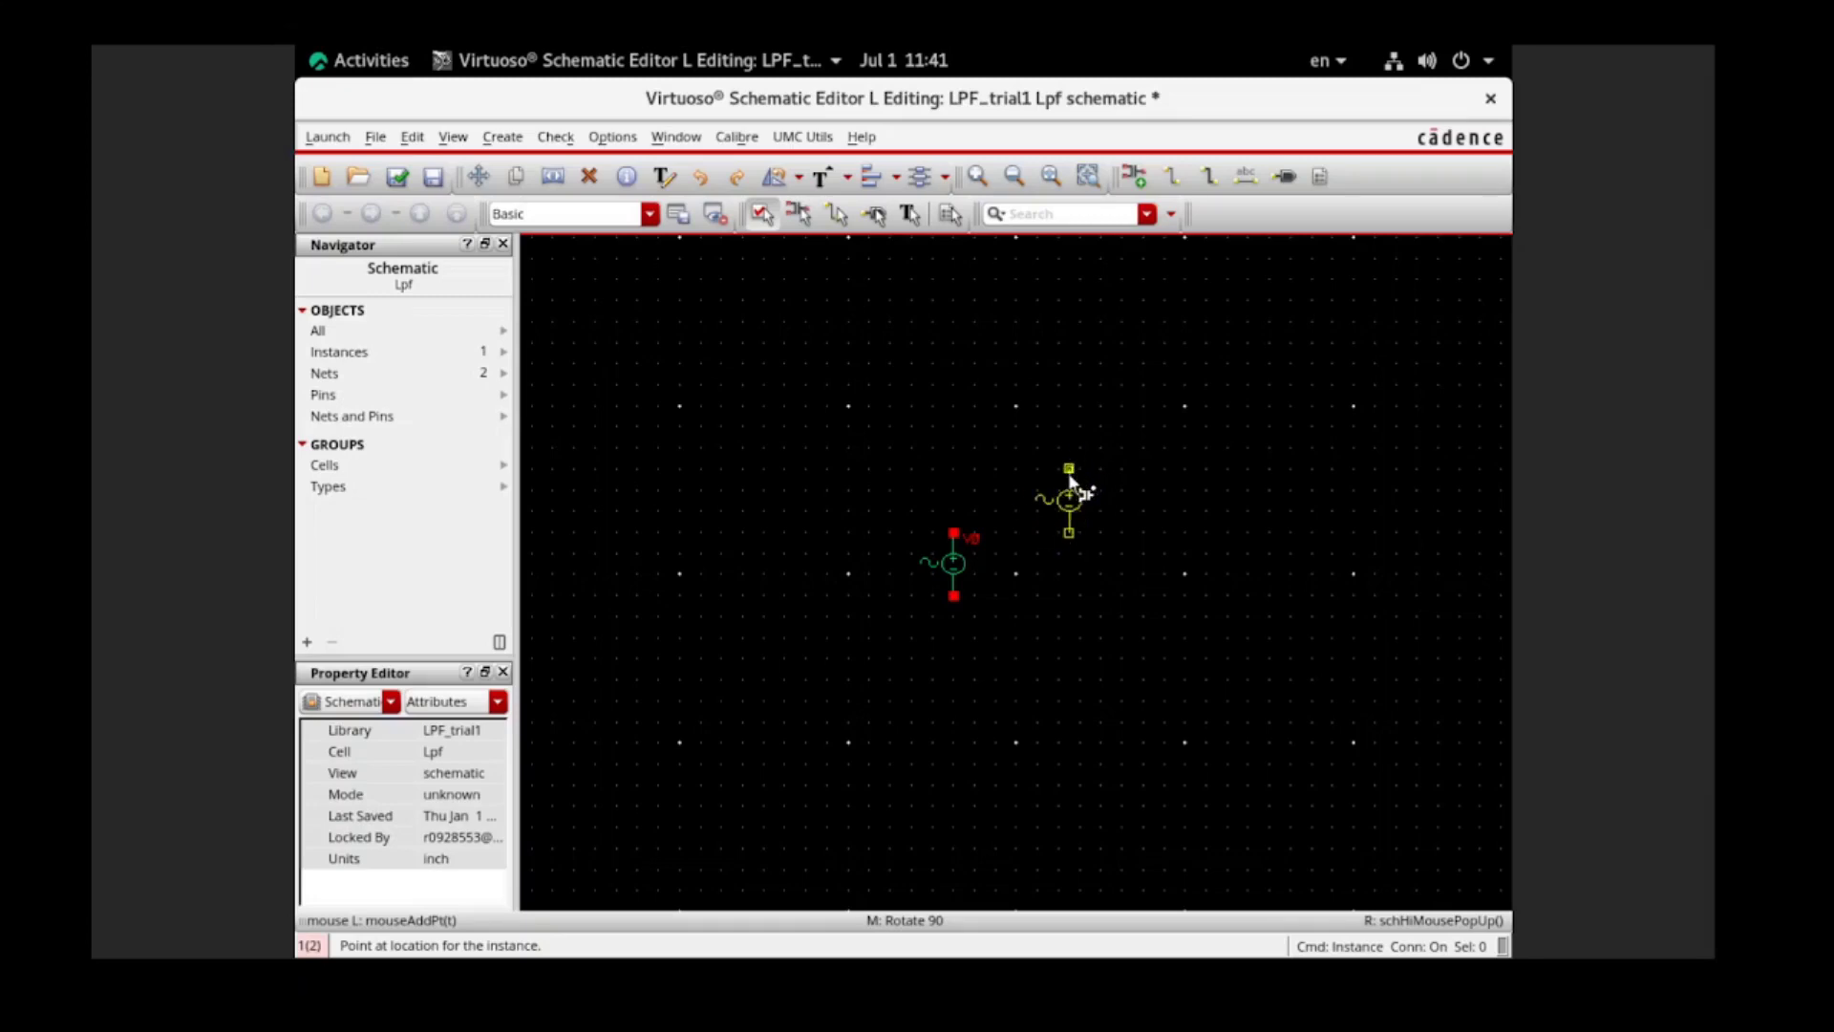
key(Delete)
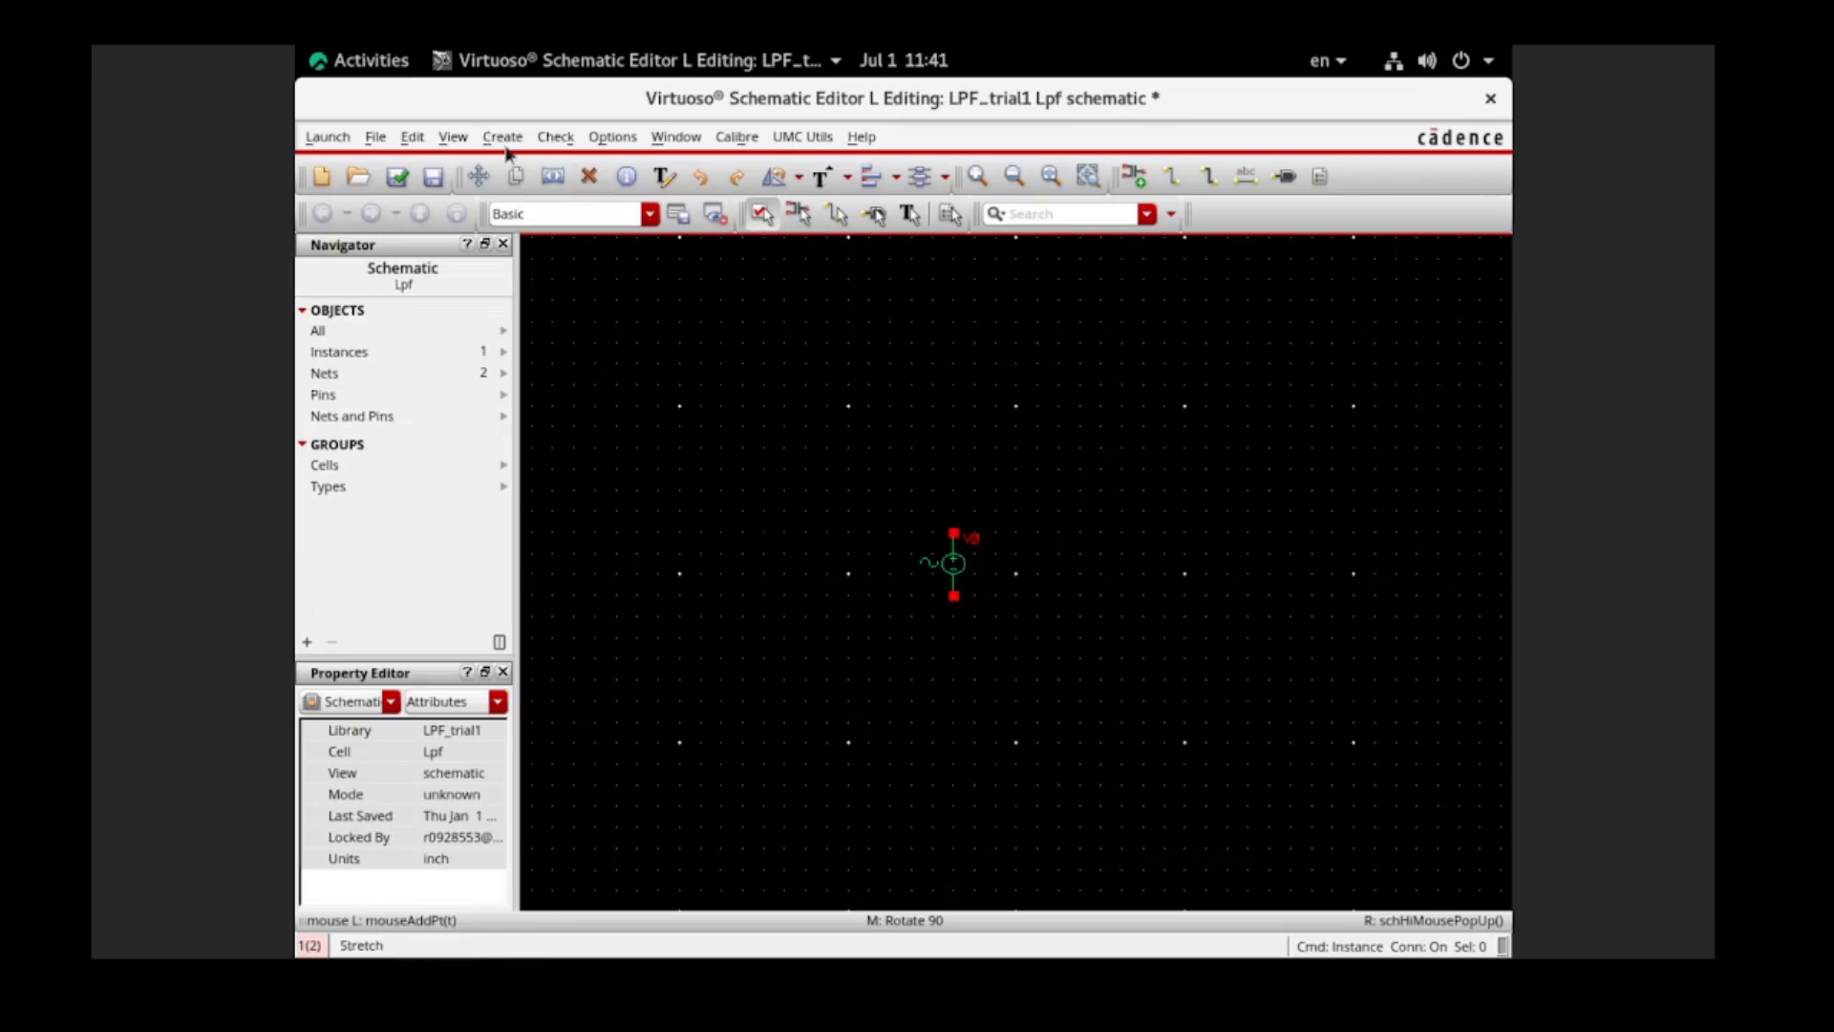
click(502, 137)
click(540, 180)
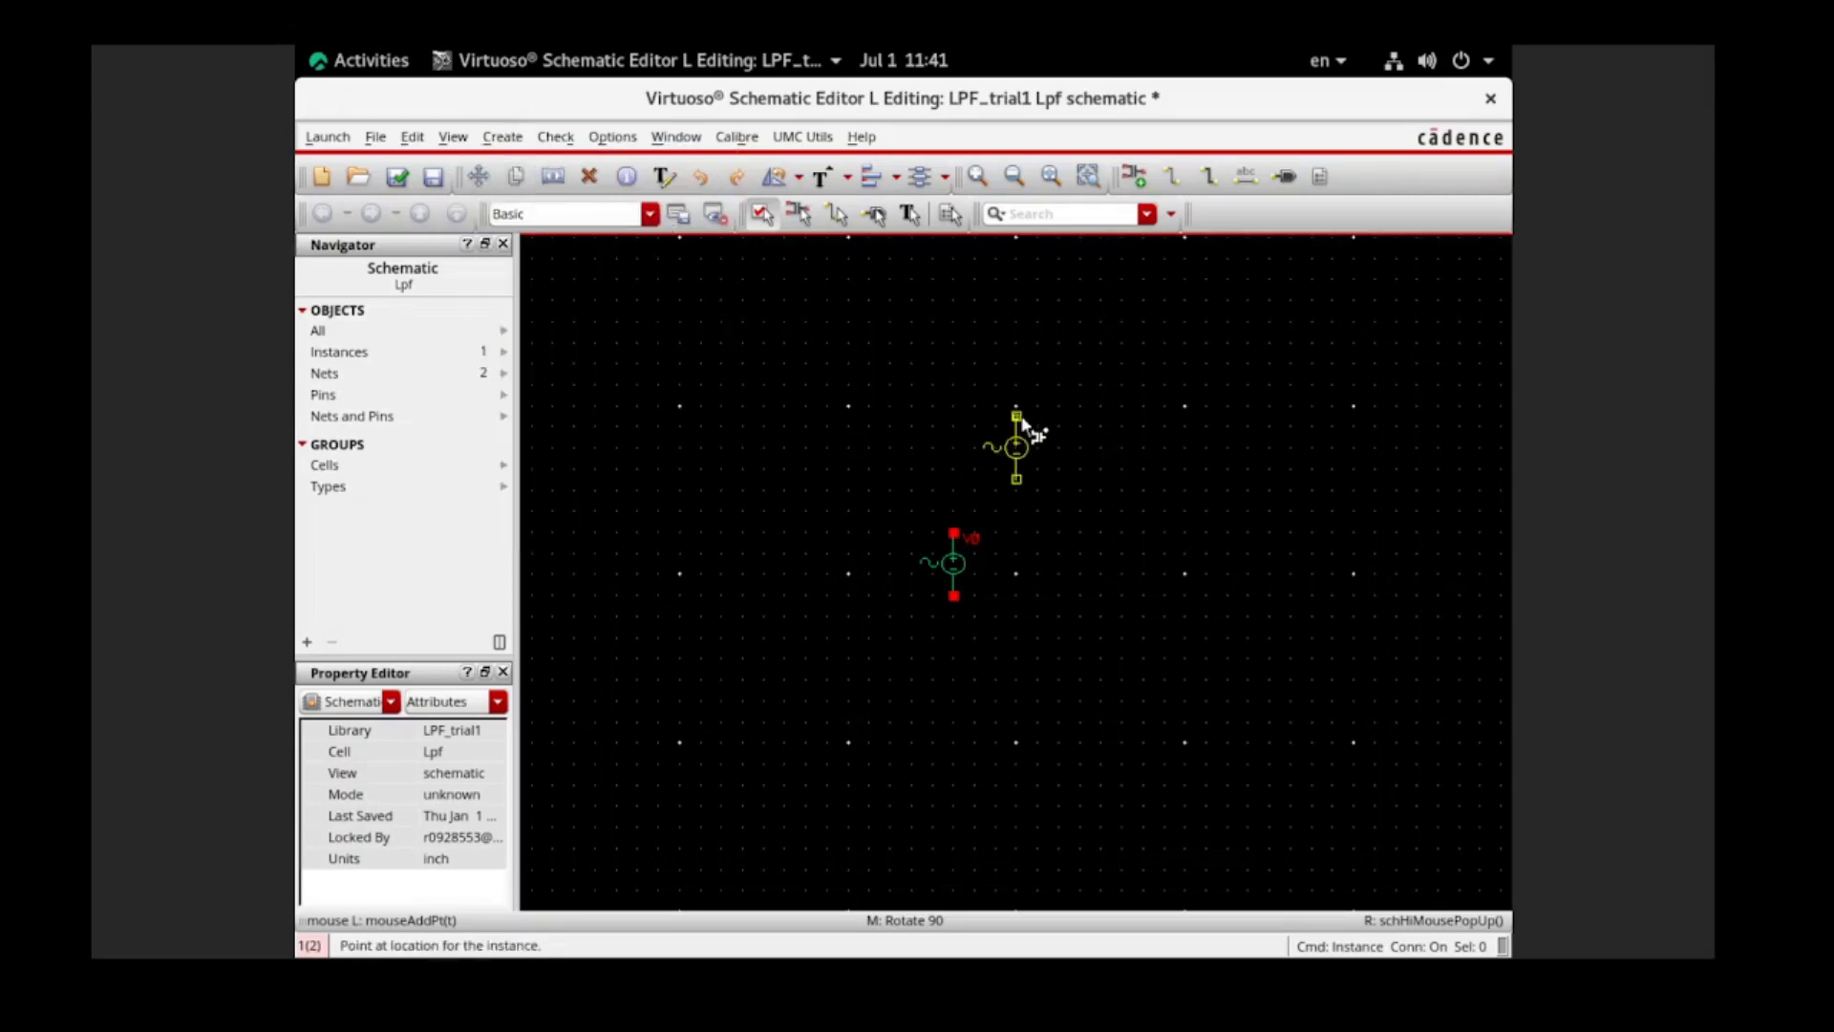
key(Escape)
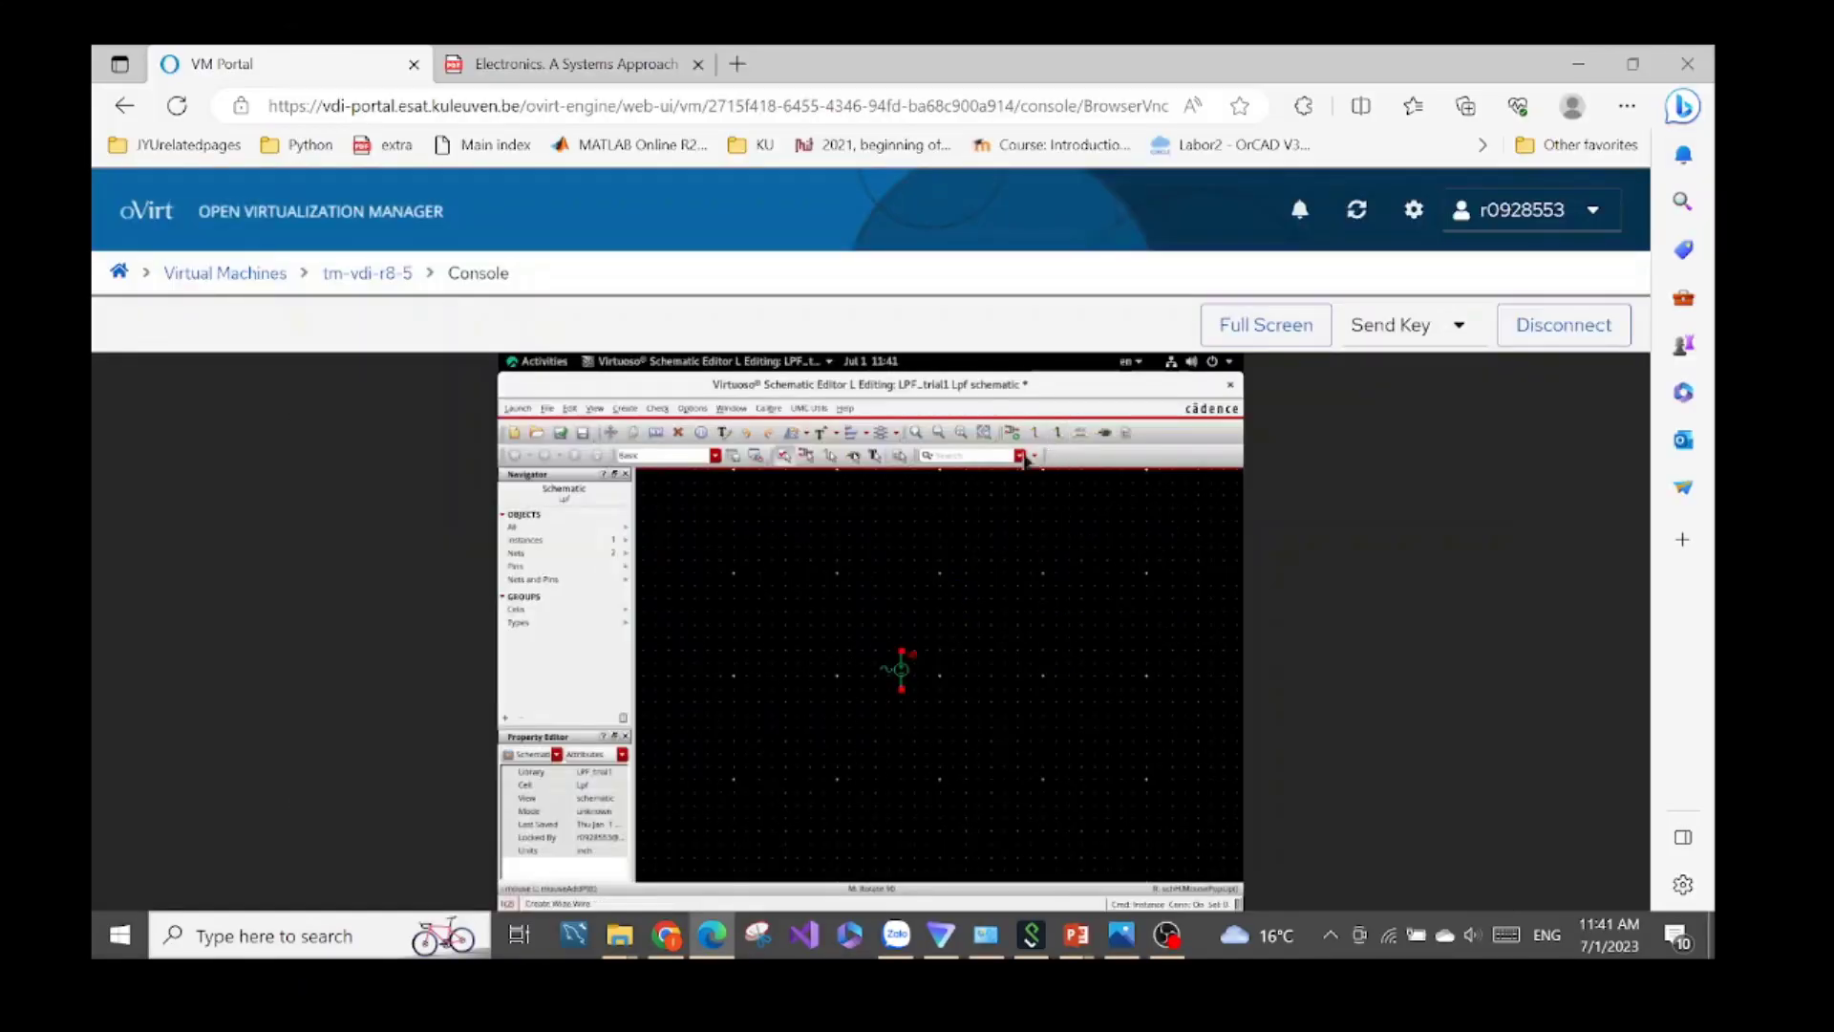
click(1239, 326)
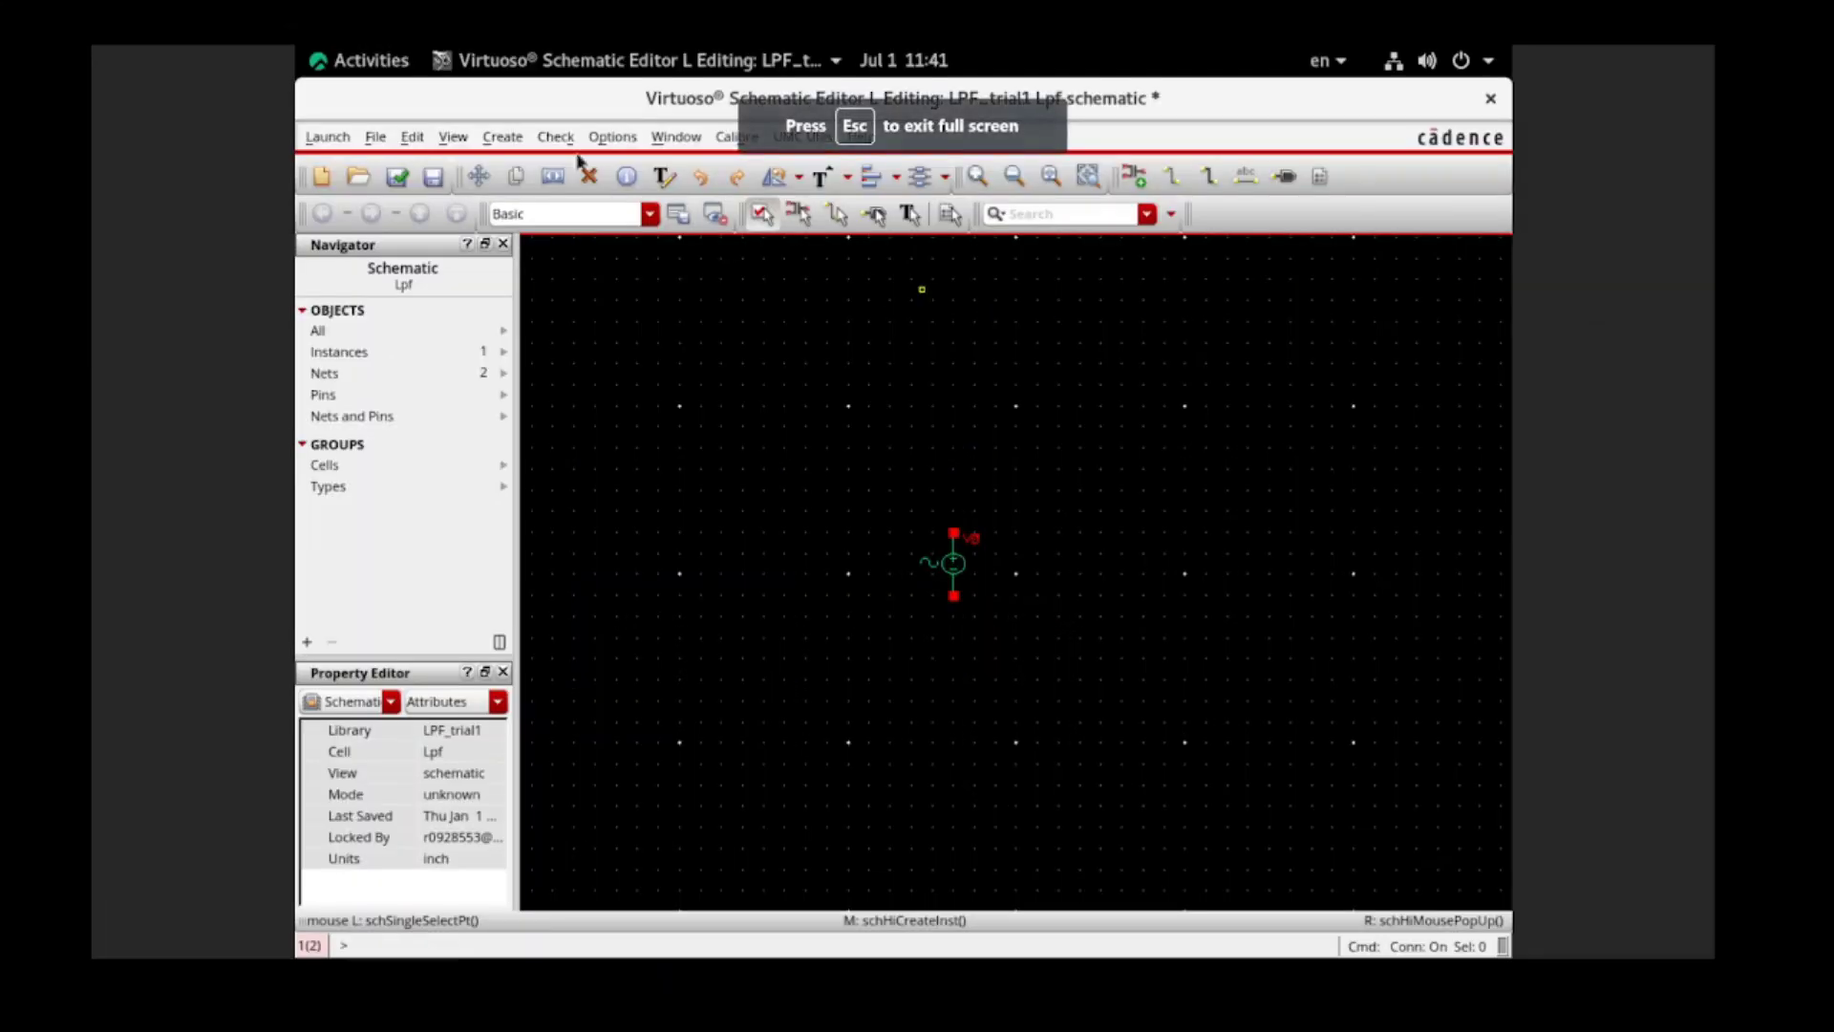
Start adding another analogLib instance and try resistor as its cell name.
key(i)
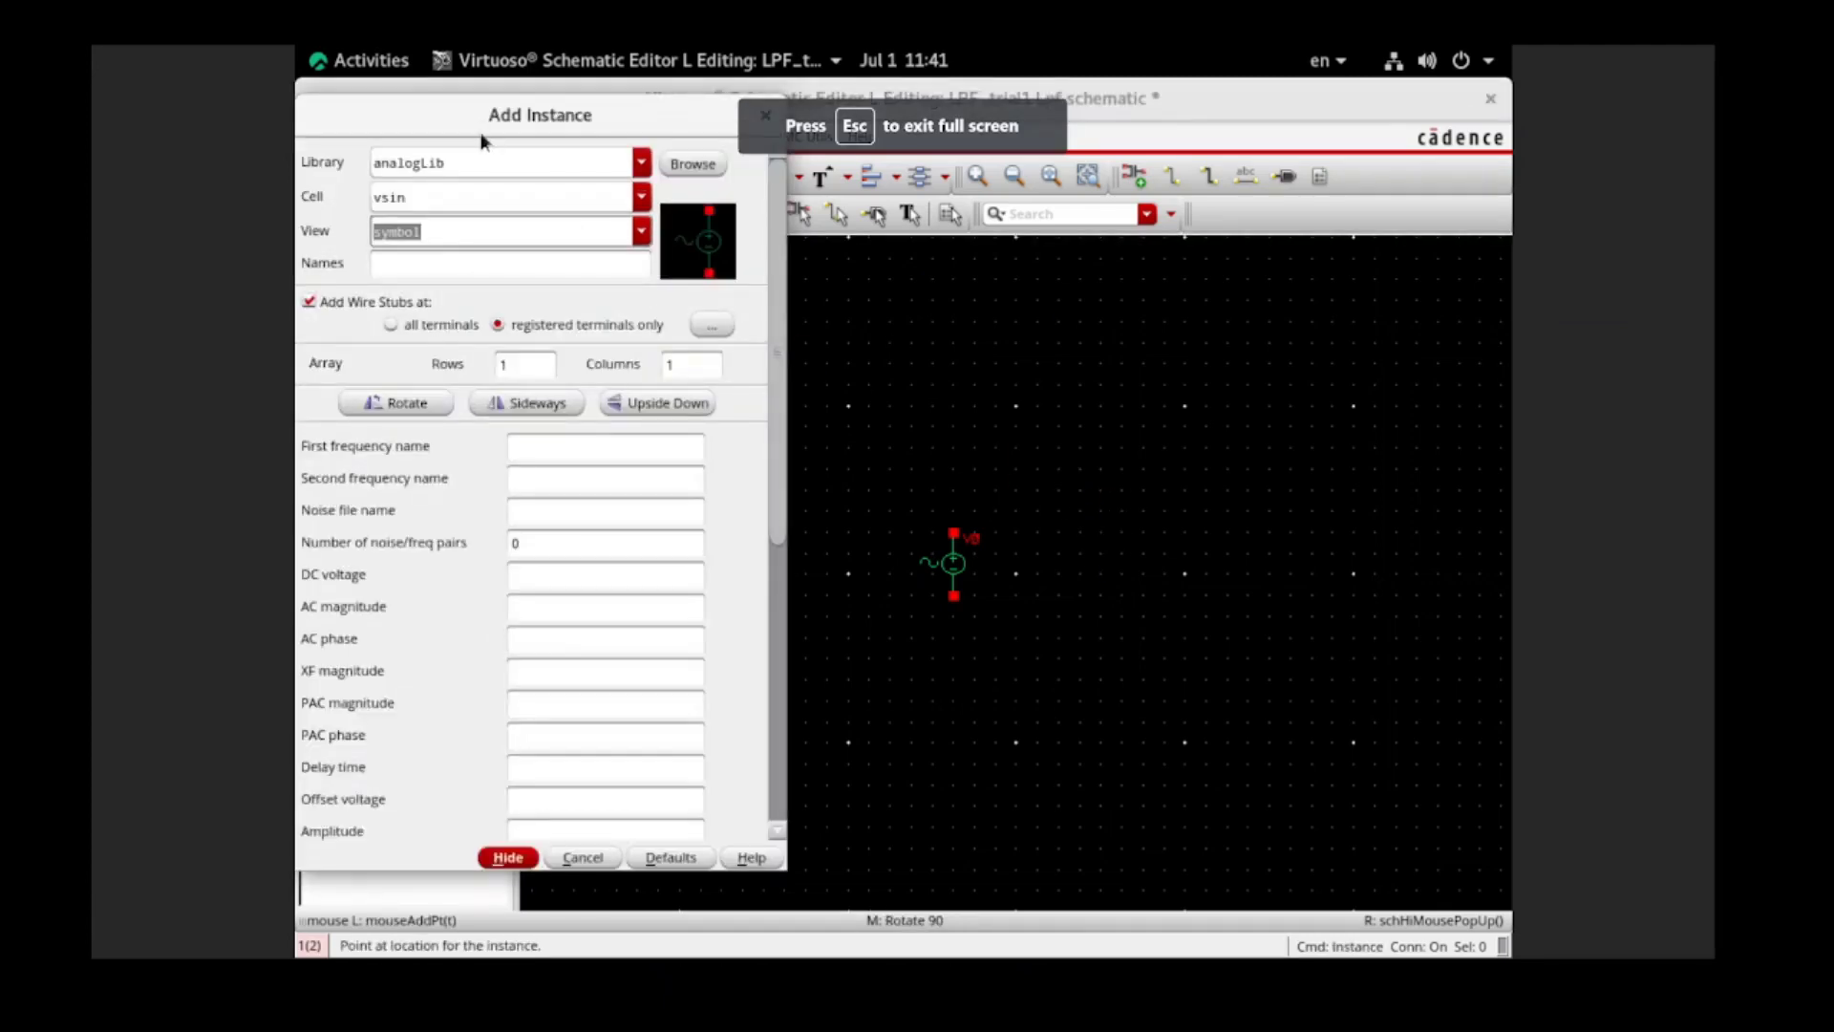
click(516, 241)
double_click(518, 240)
text(resistor)
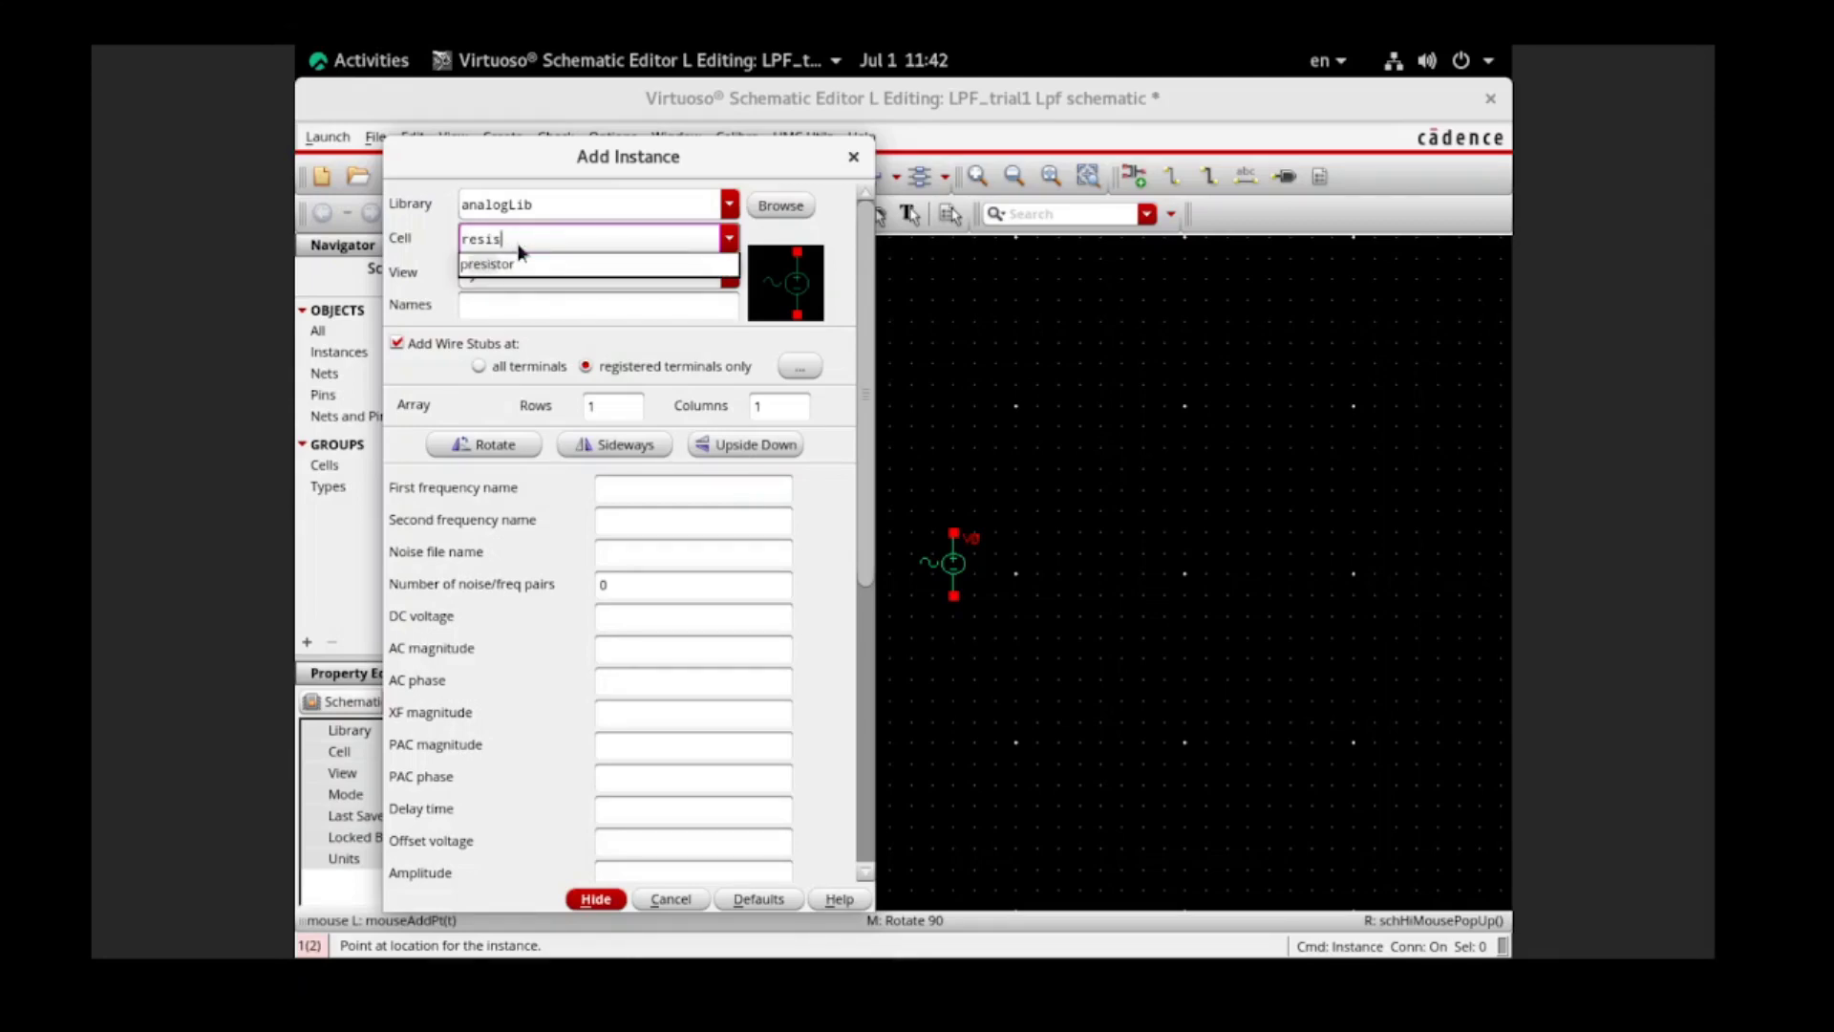
key(BackSpace)
key(BackSpace)
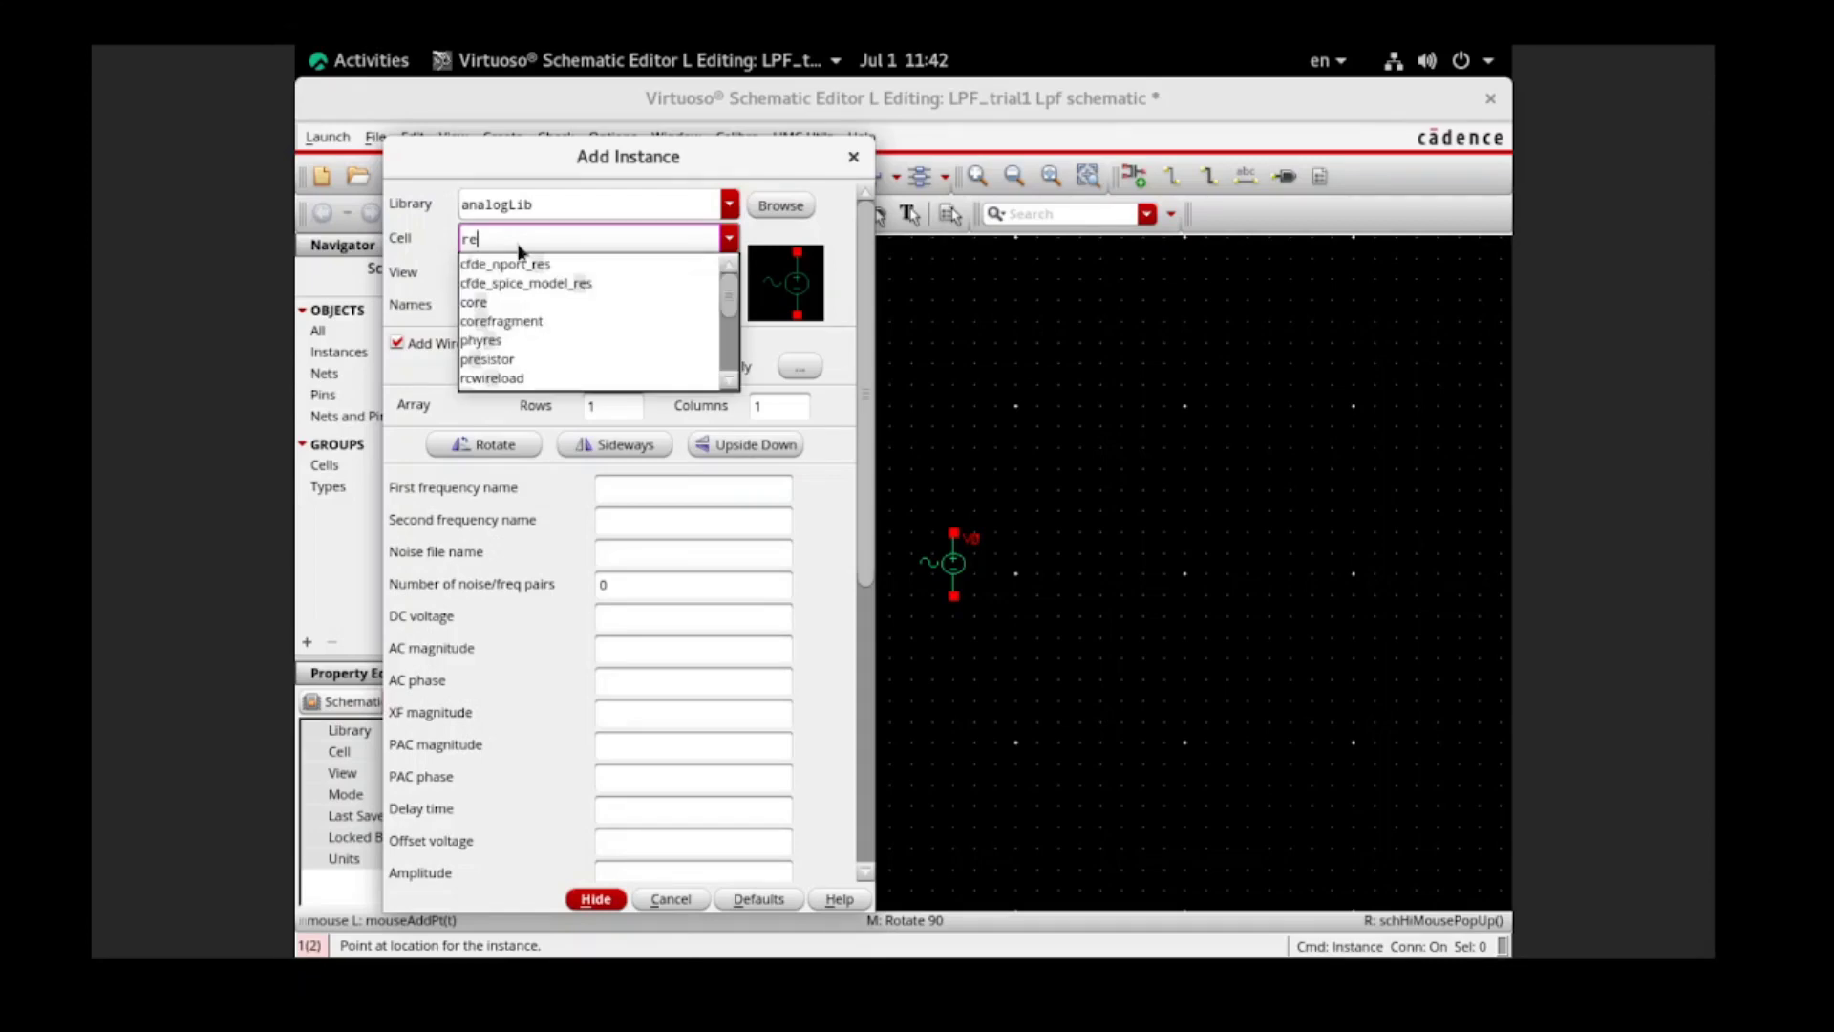
text(esistor)
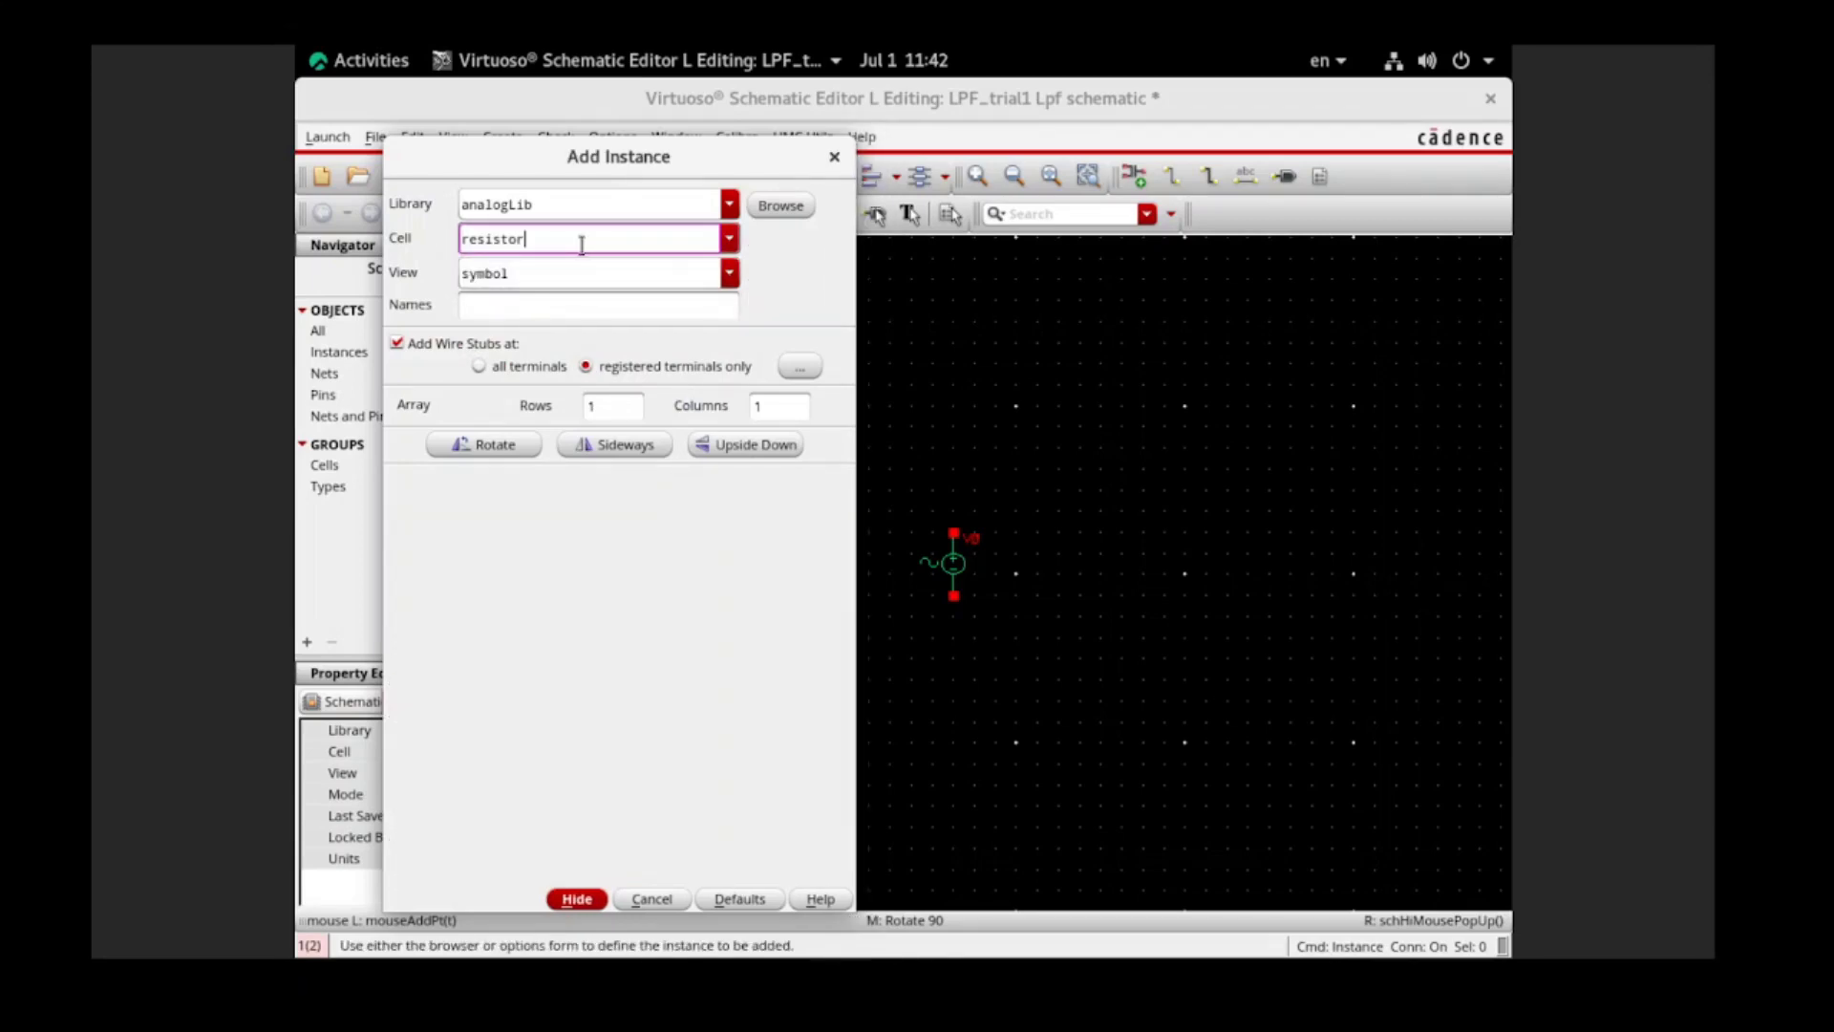
Change the new analogLib instance's cell to res, with the symbol view.
key(BackSpace)
key(BackSpace)
key(BackSpace)
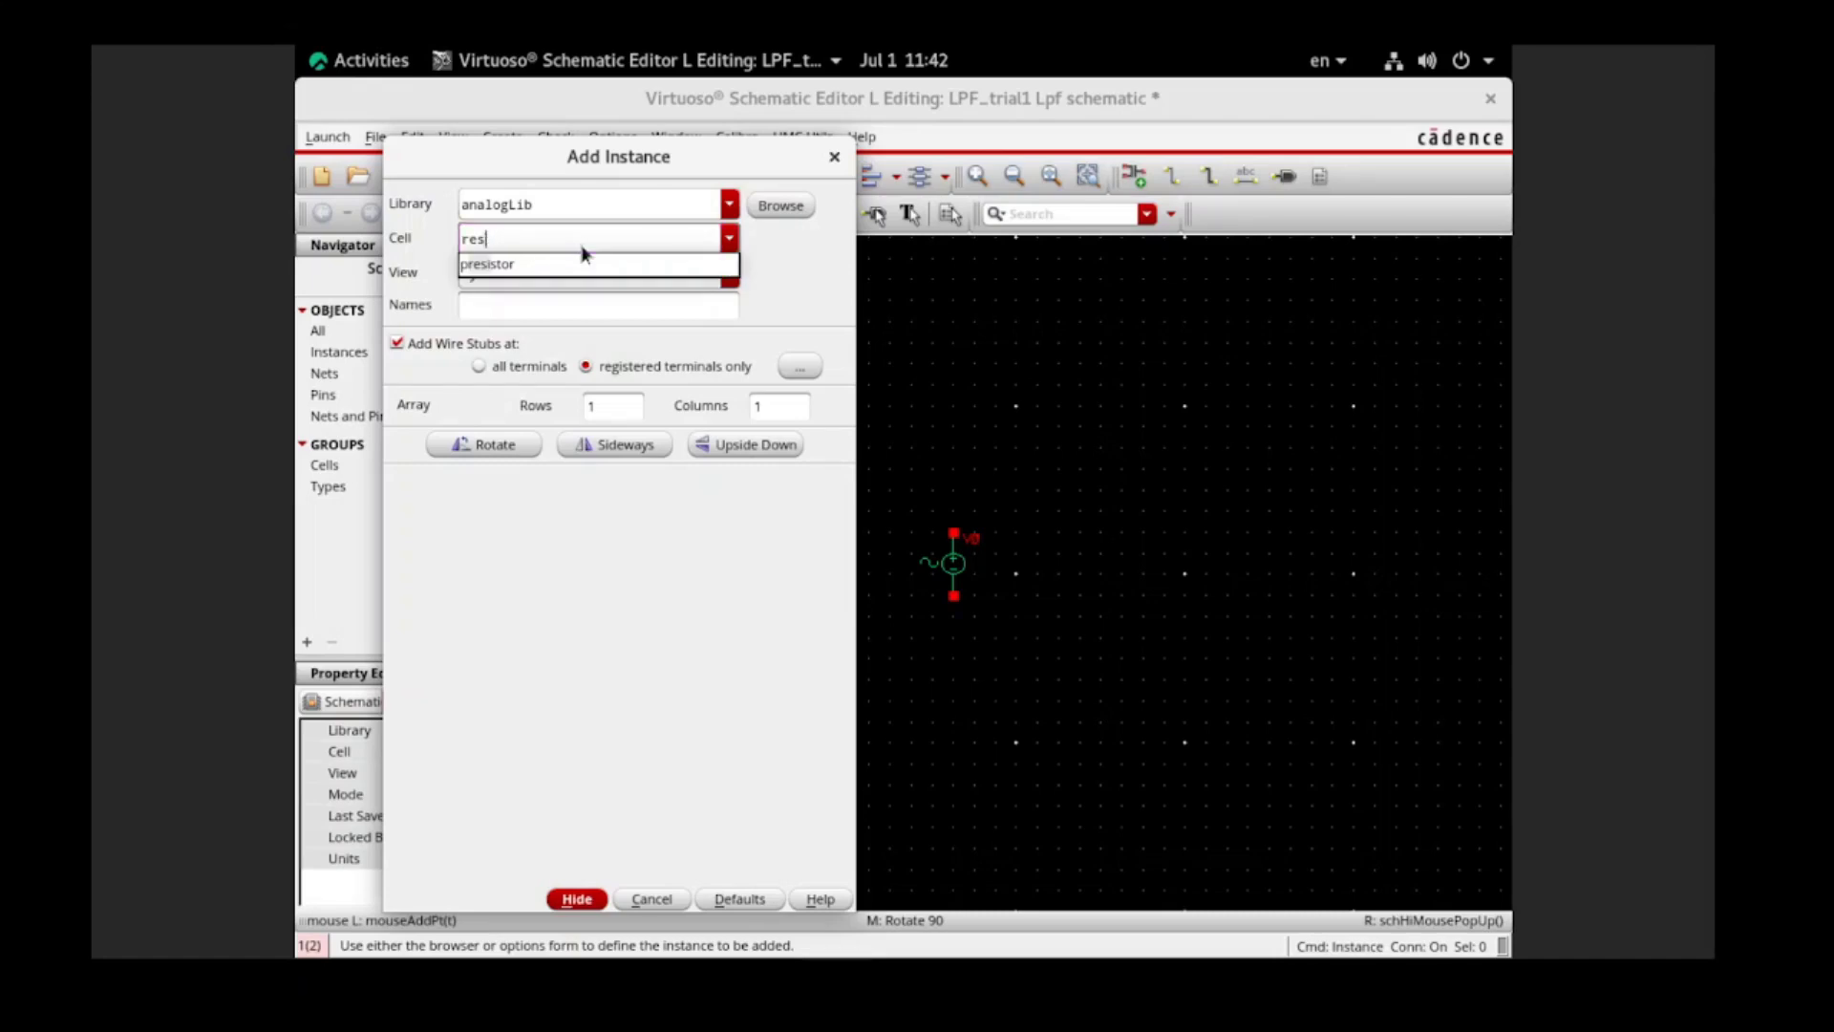
key(Down)
key(Down)
key(Down)
key(Down)
key(Down)
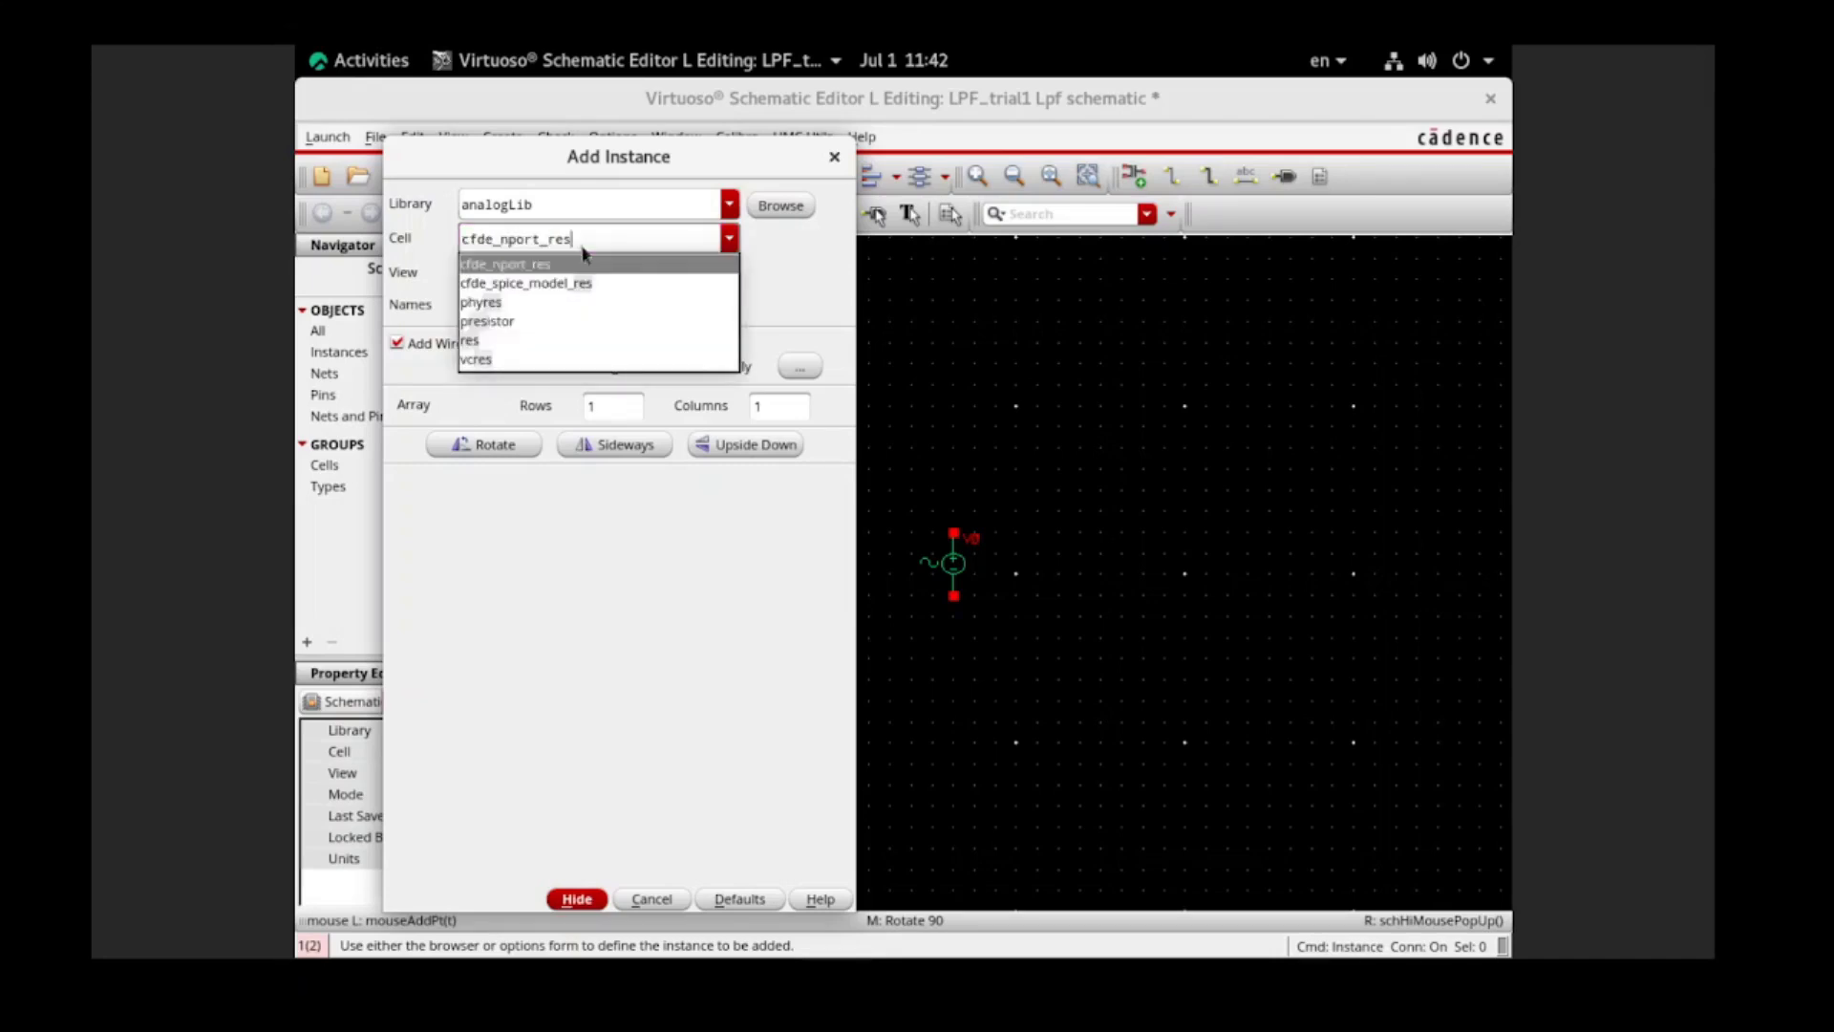
key(Return)
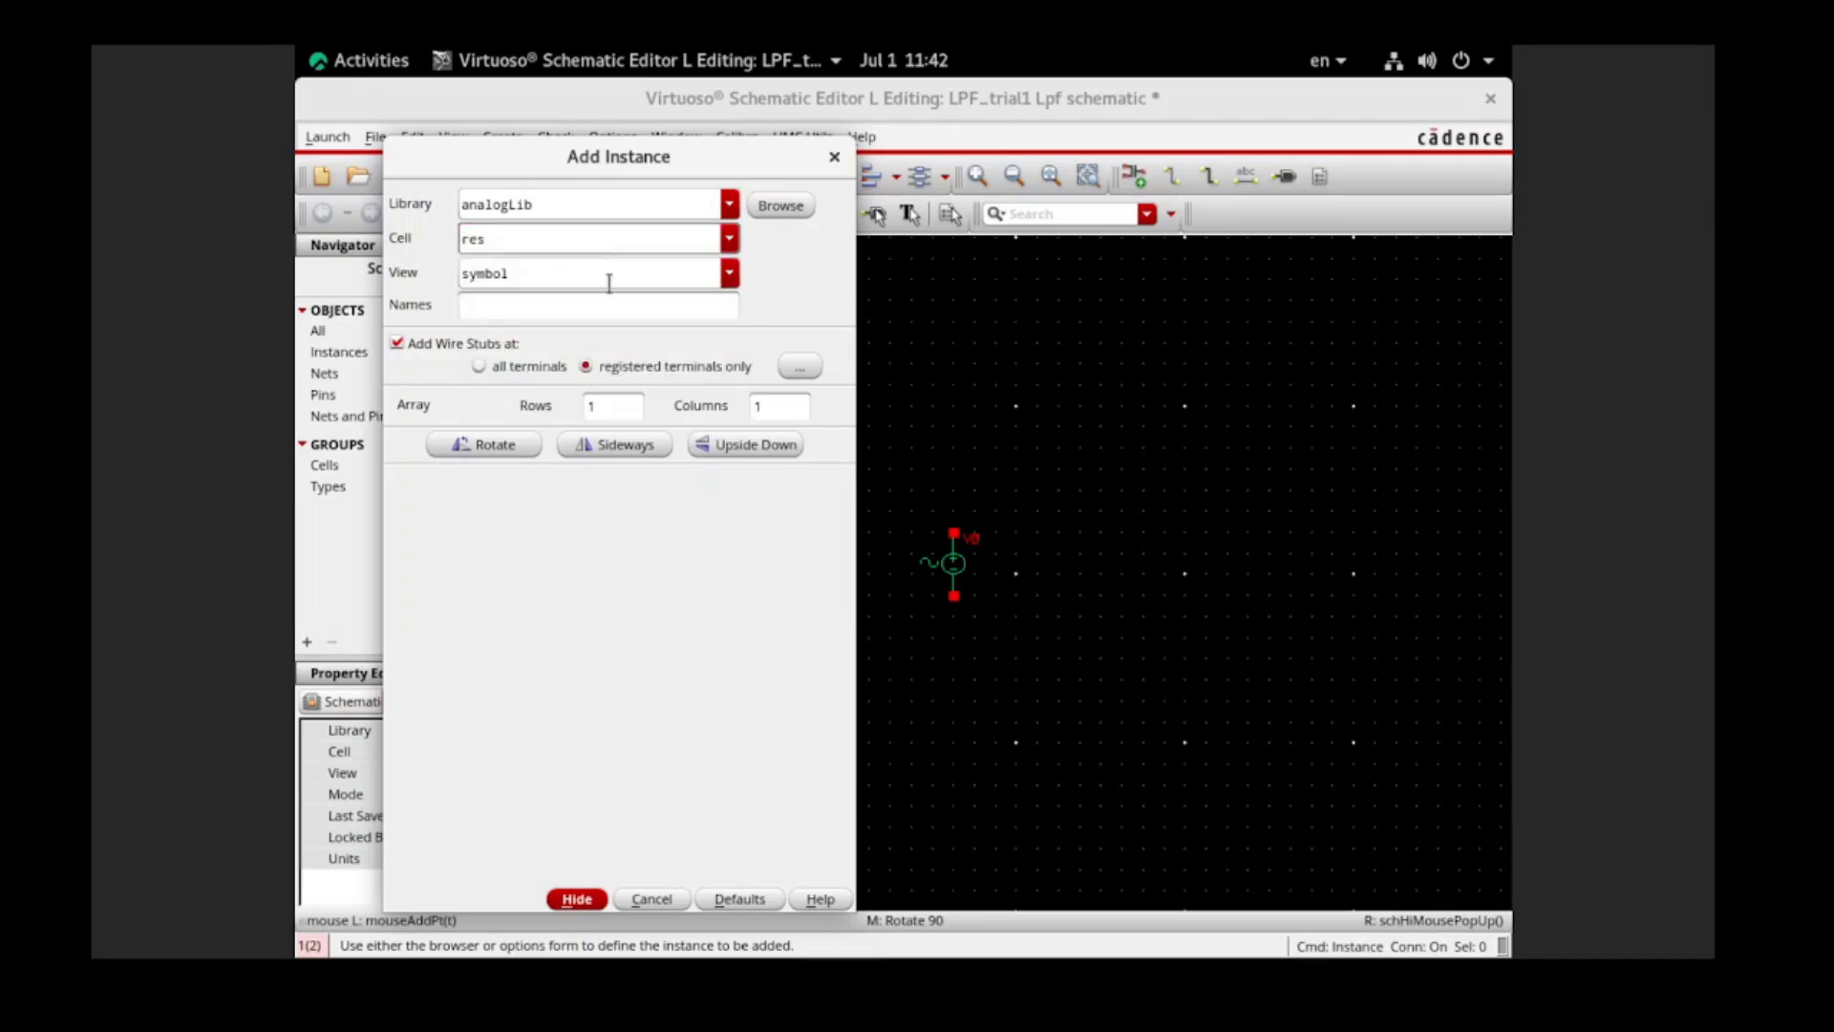
key(Tab)
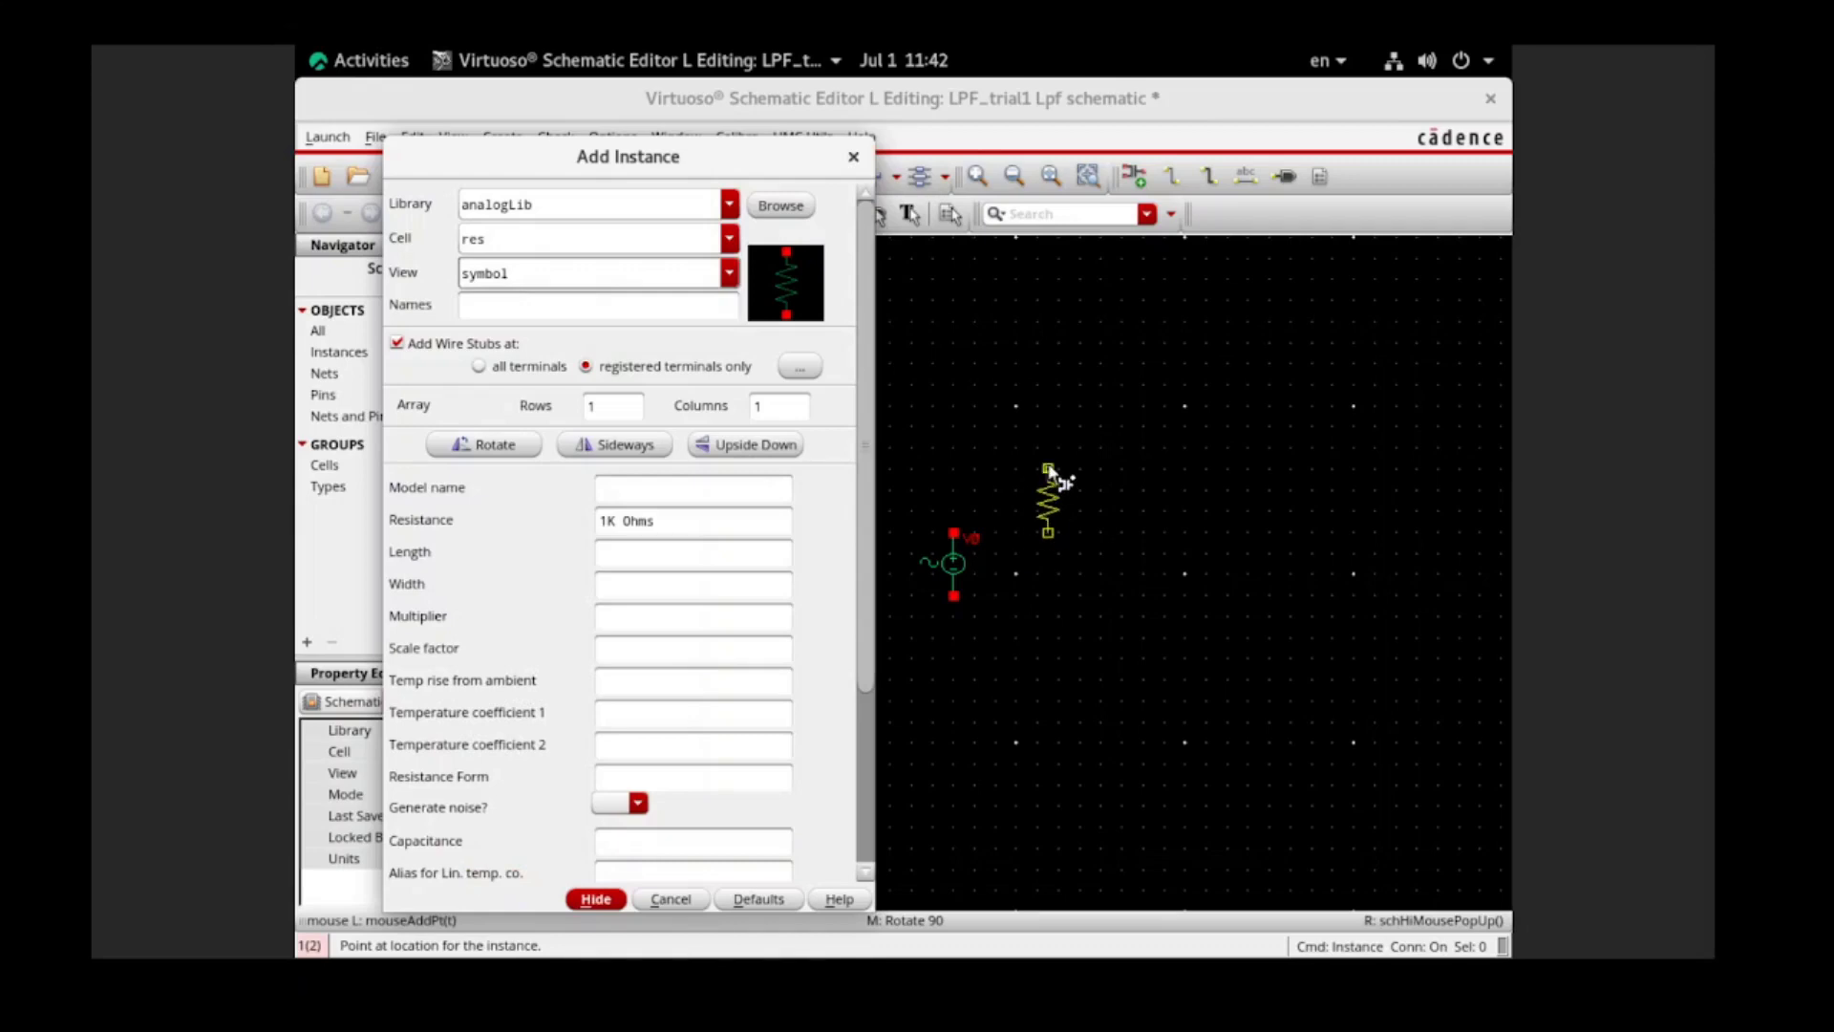
Place two res instances, one just above and beside the voltage source and one further to its right, and return to full screen.
click(1048, 468)
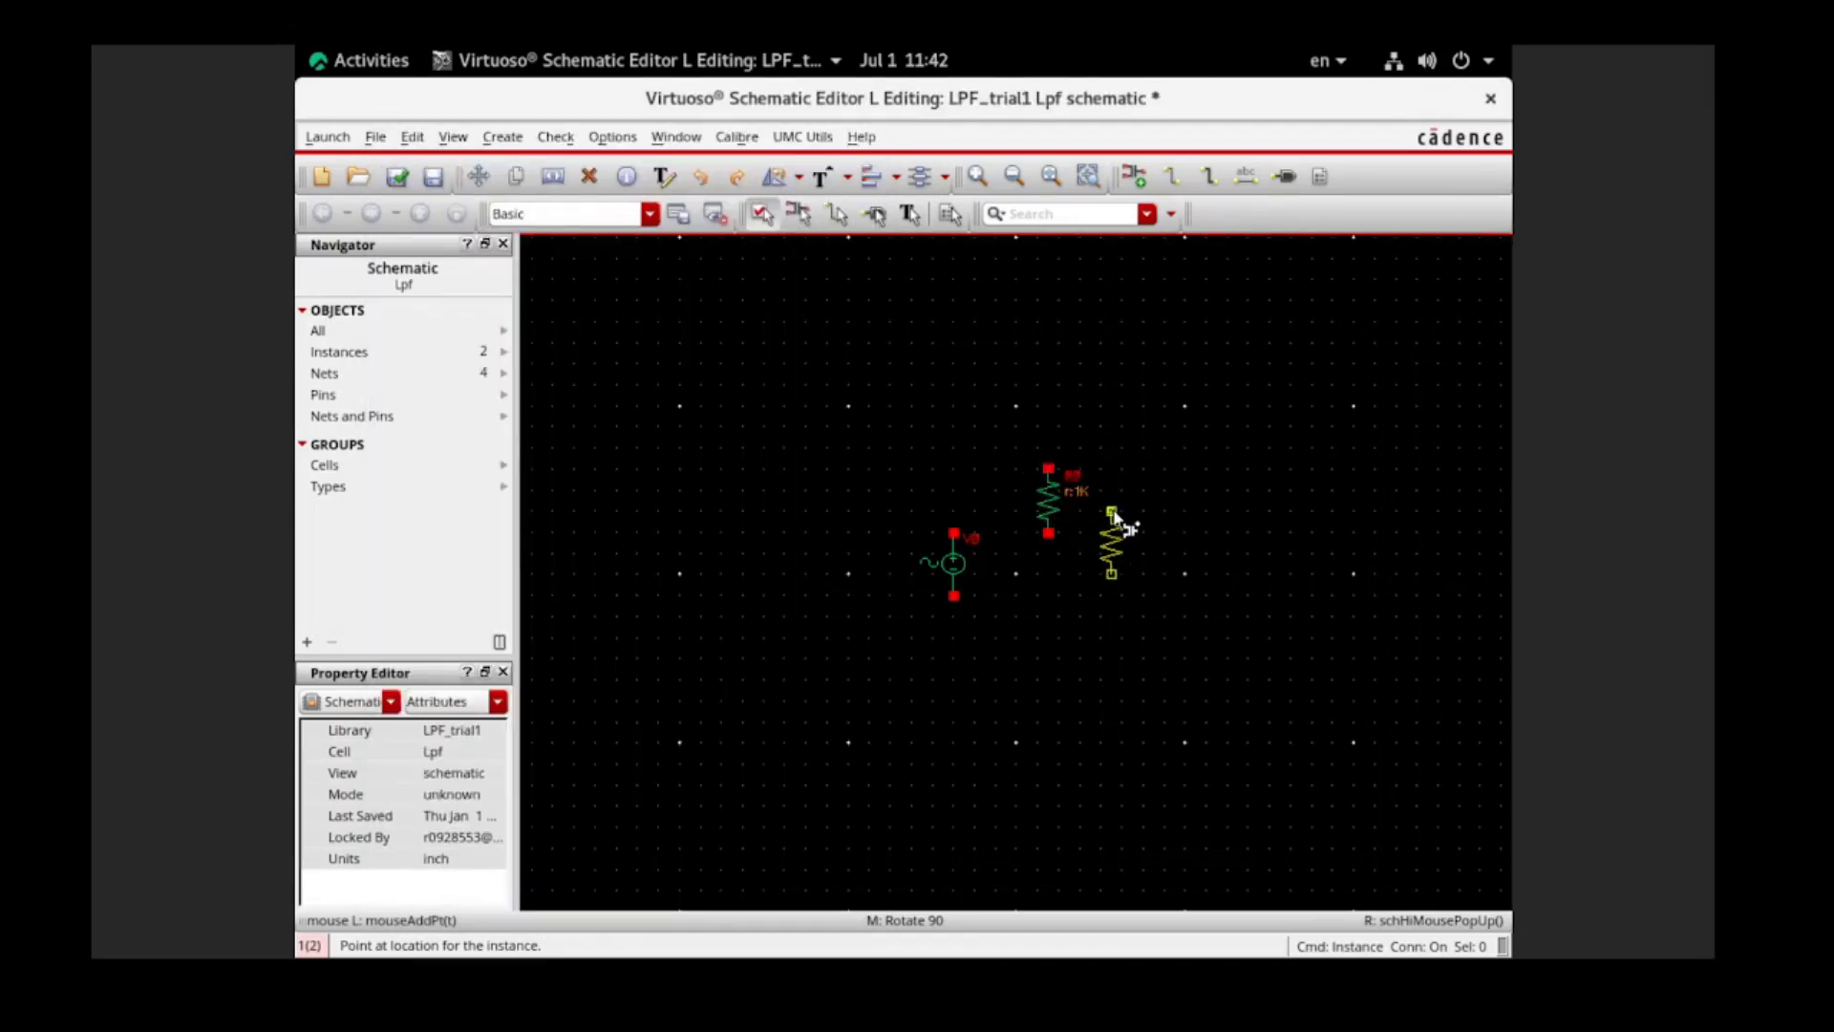
click(1175, 532)
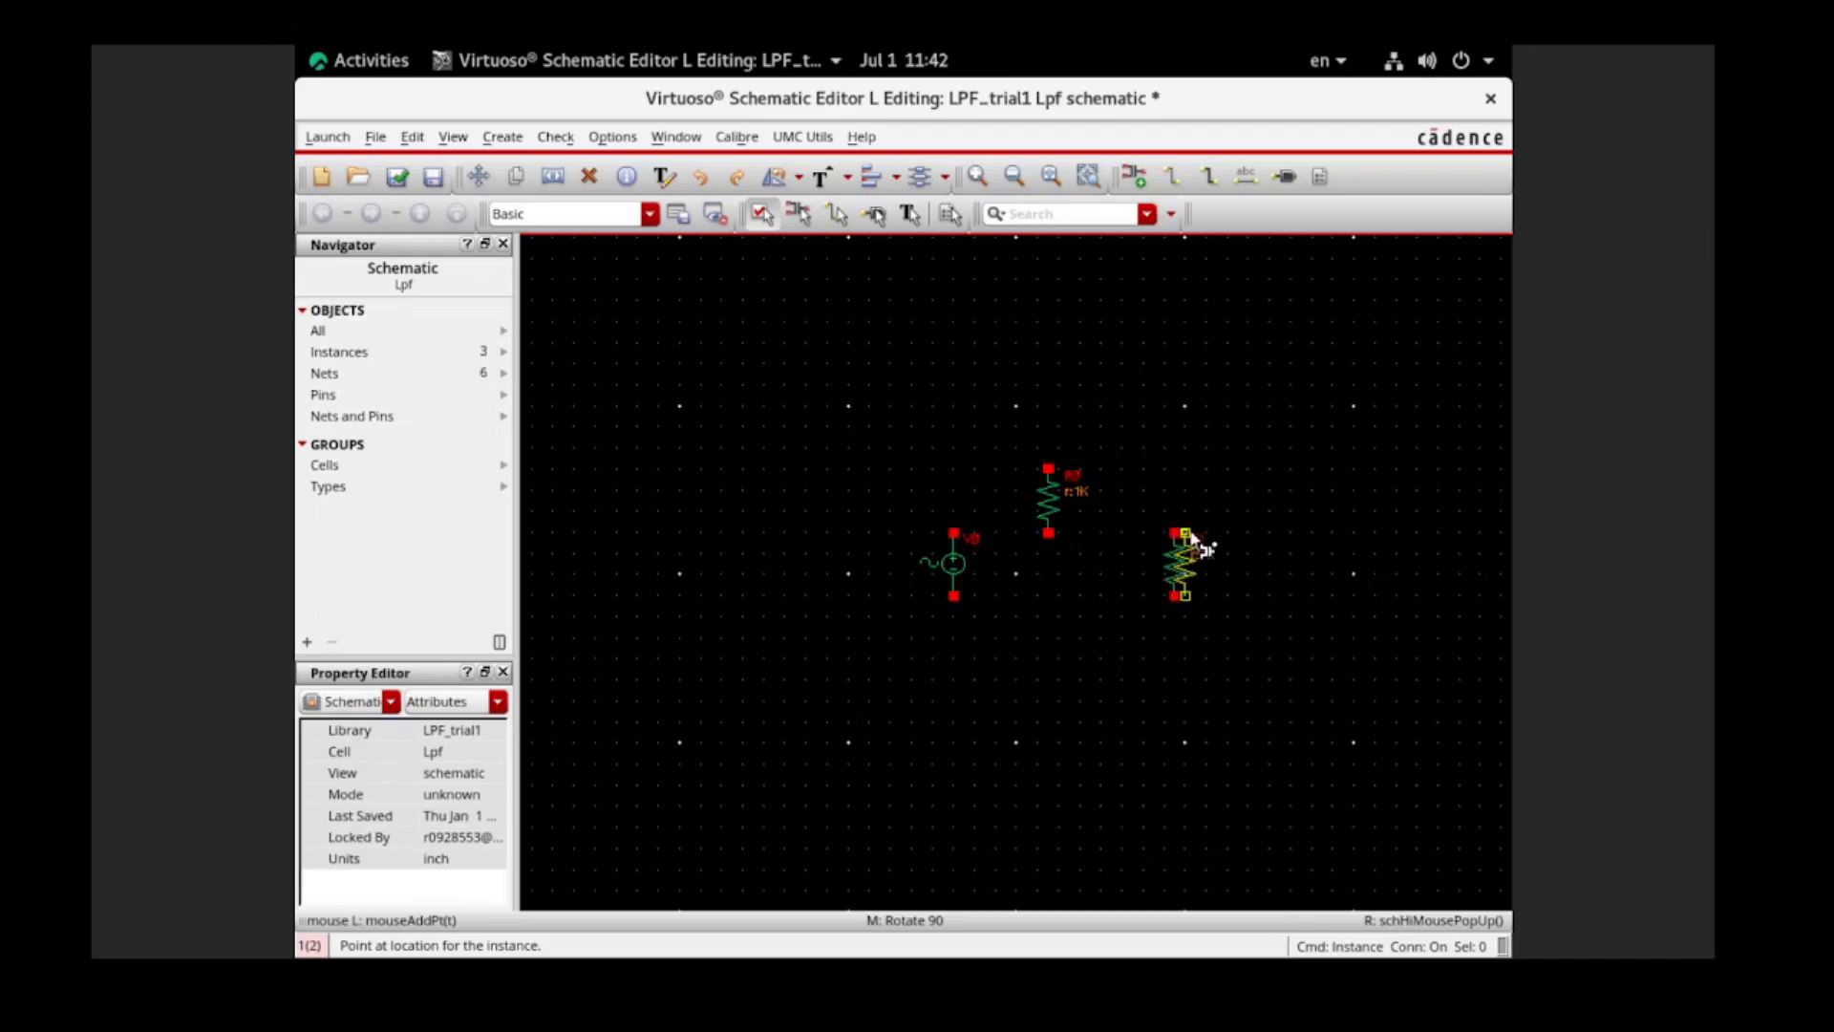
key(Escape)
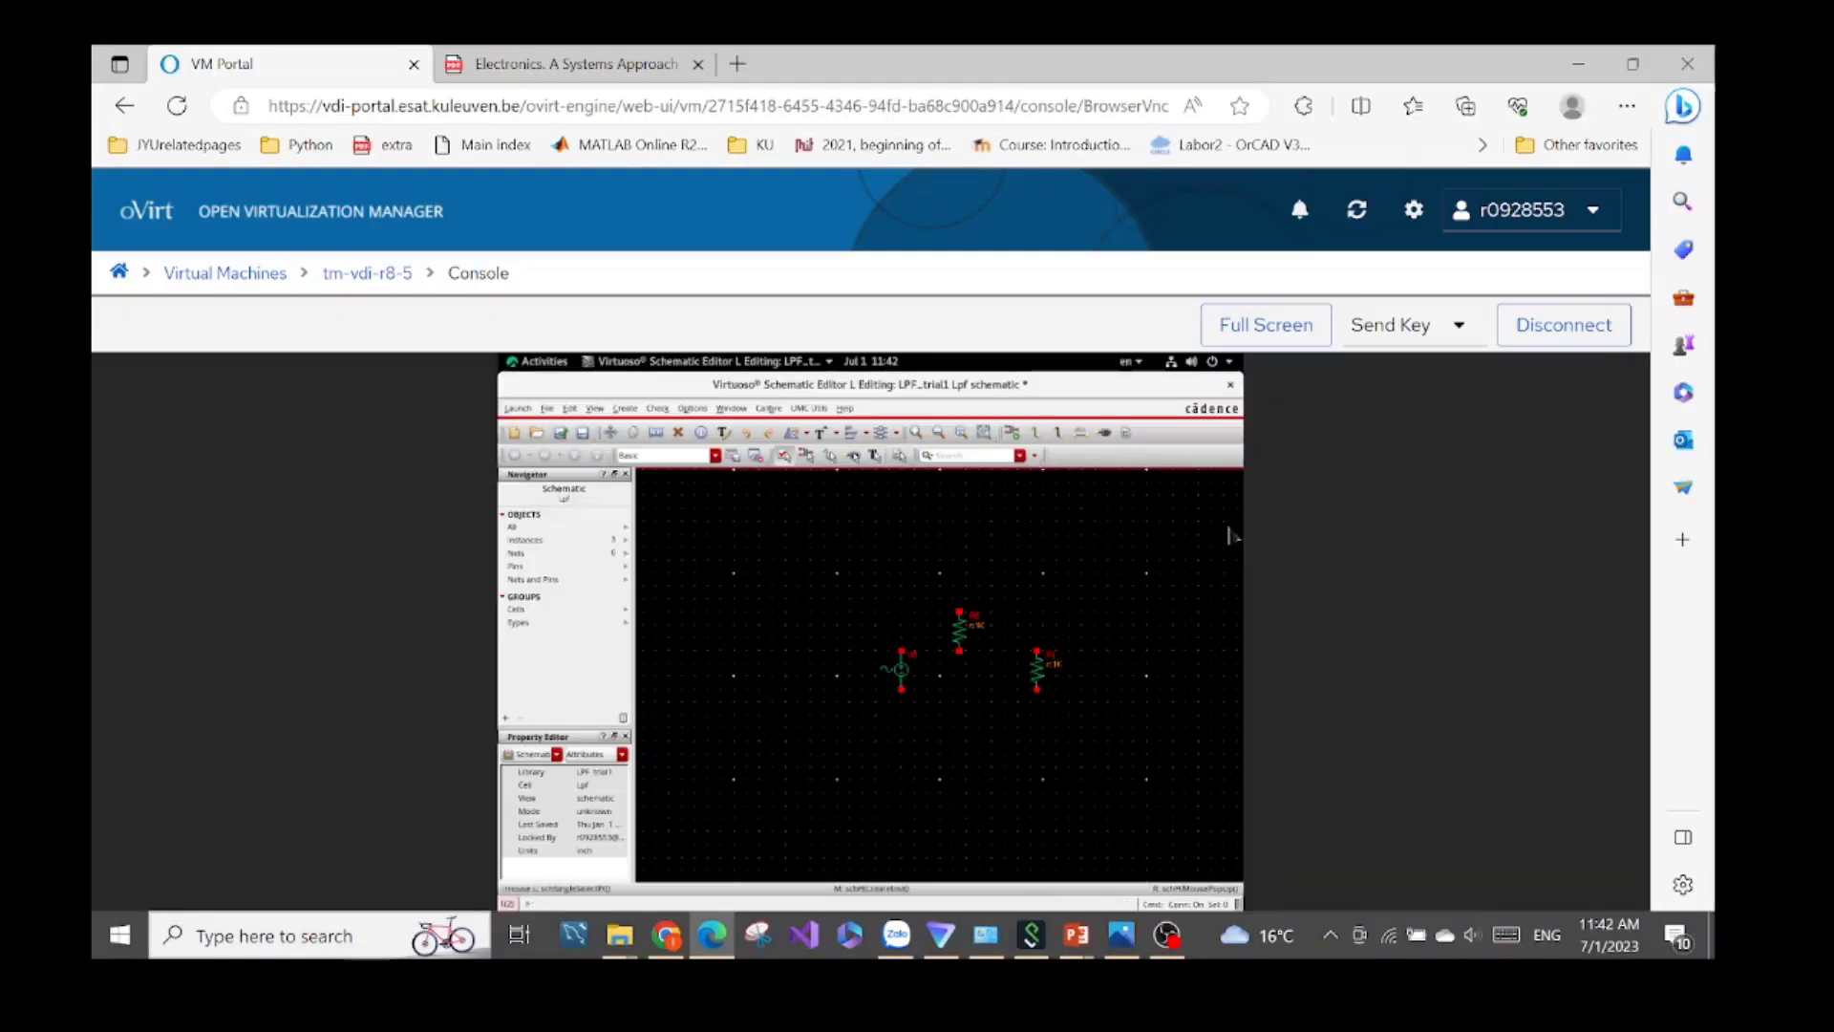
click(1296, 319)
Change the rightmost resistor's cell to cap in its object properties, after cancelling the site sign-in and returning to full screen.
click(1149, 568)
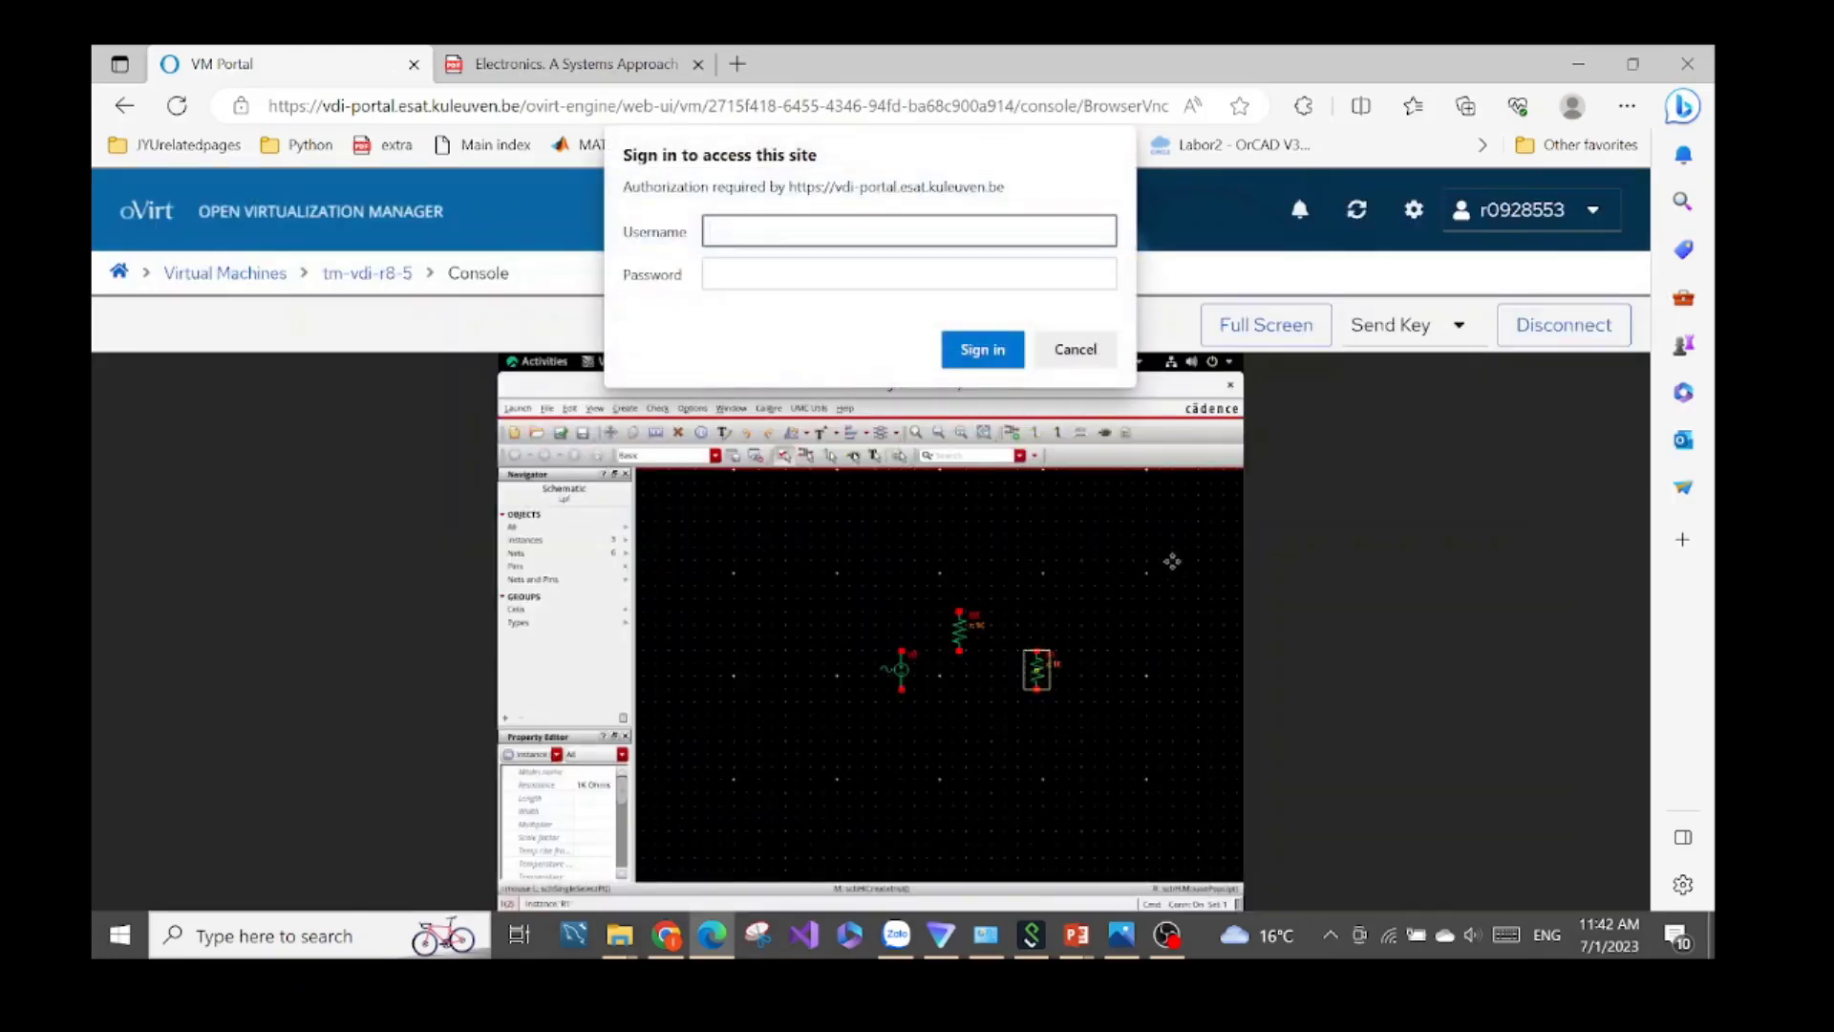
click(1076, 349)
click(1265, 325)
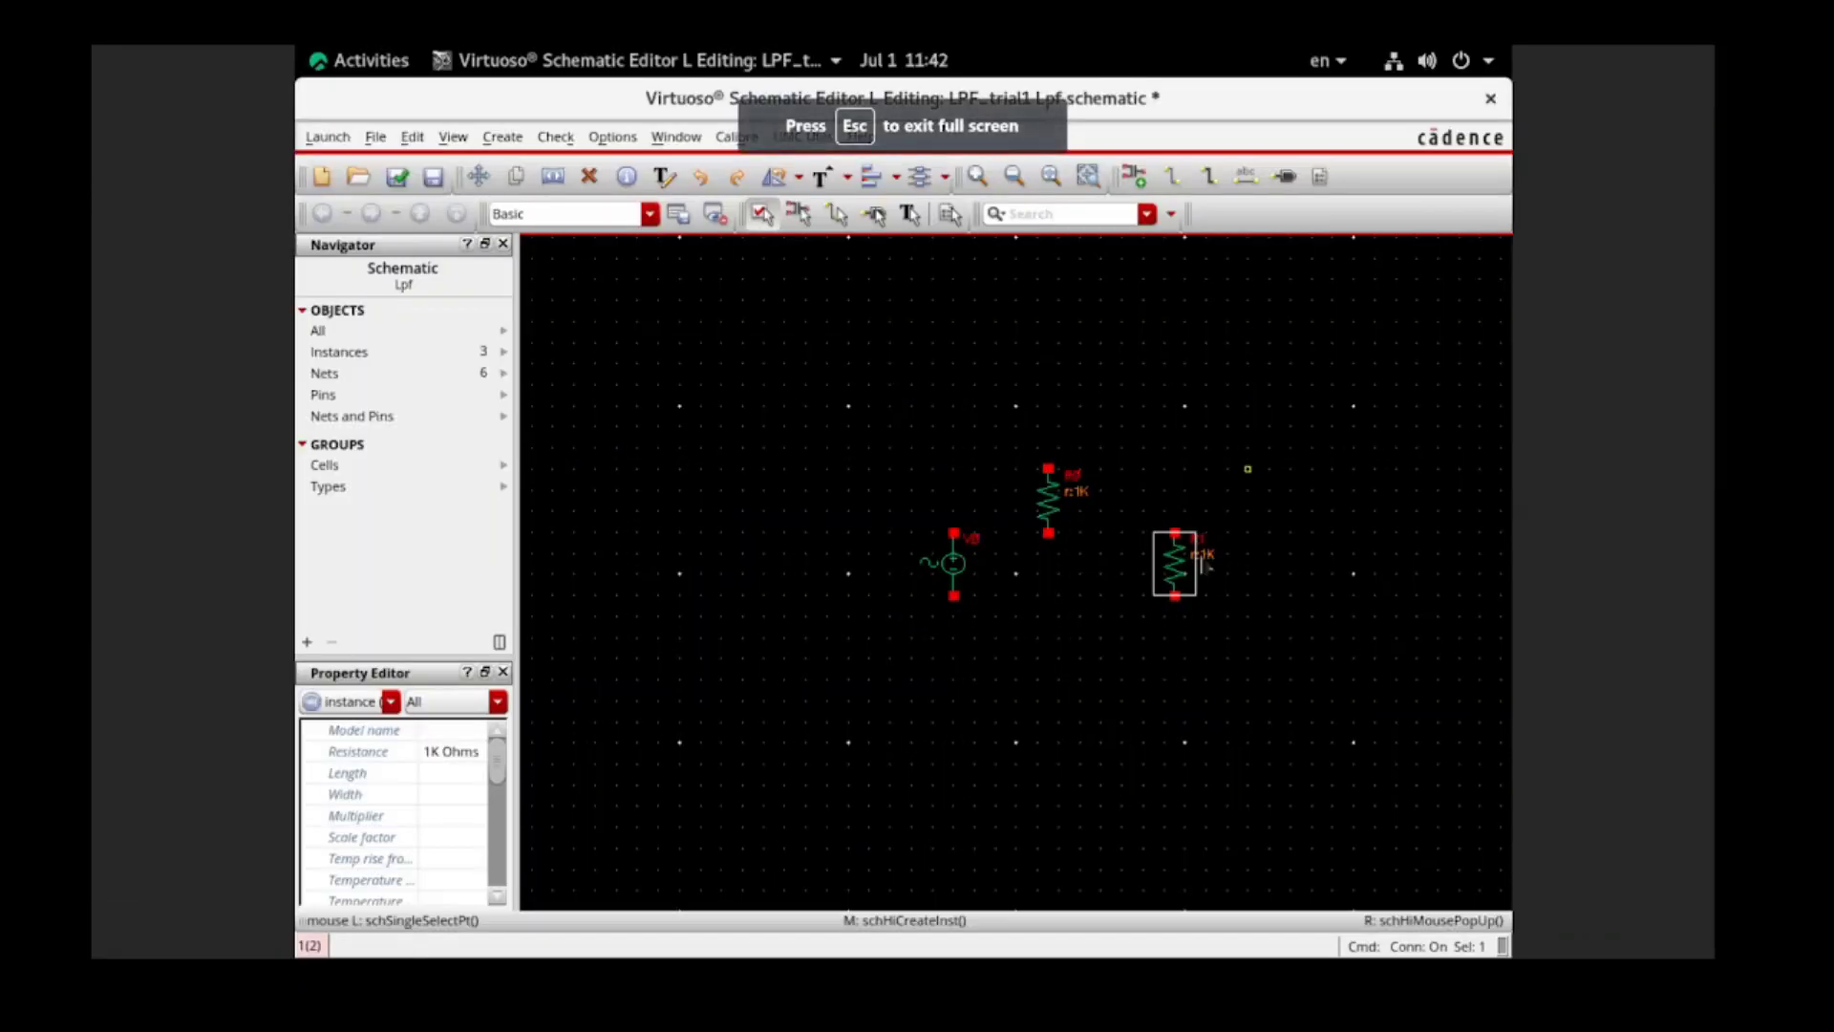
key(q)
drag(1170, 96, 740, 142)
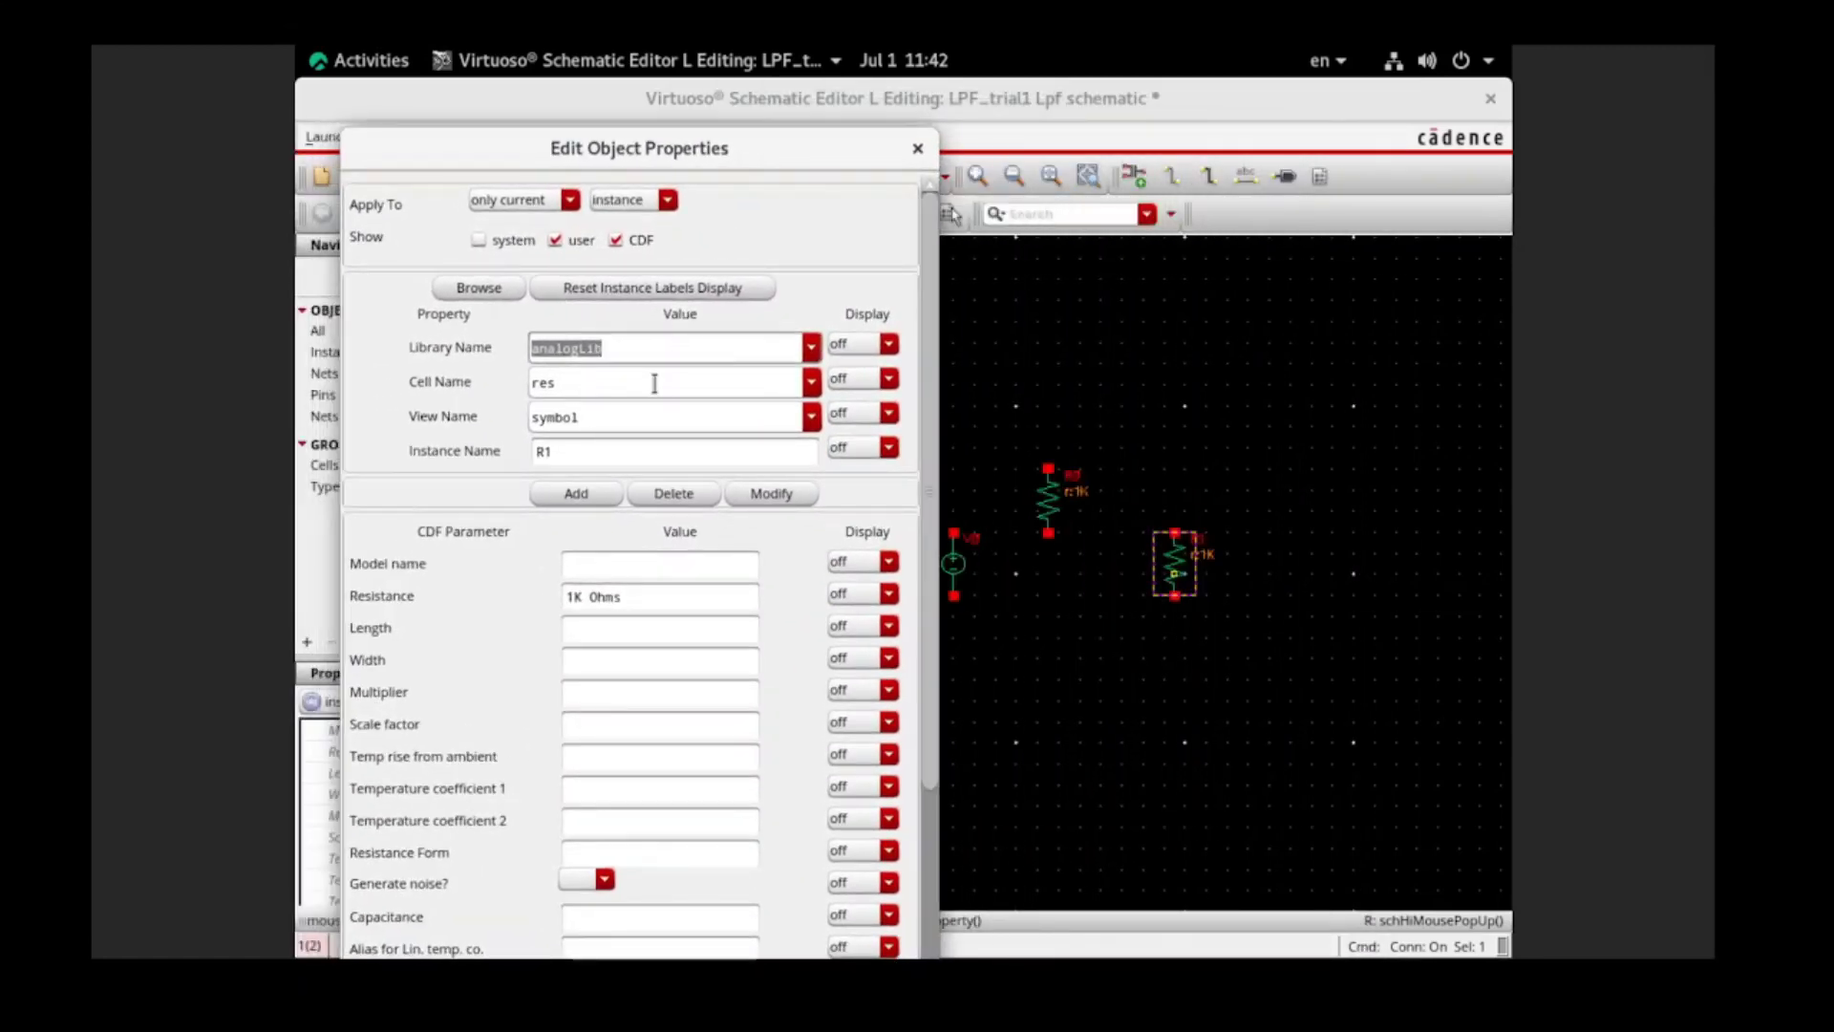
click(654, 383)
key(BackSpace)
key(BackSpace)
key(BackSpace)
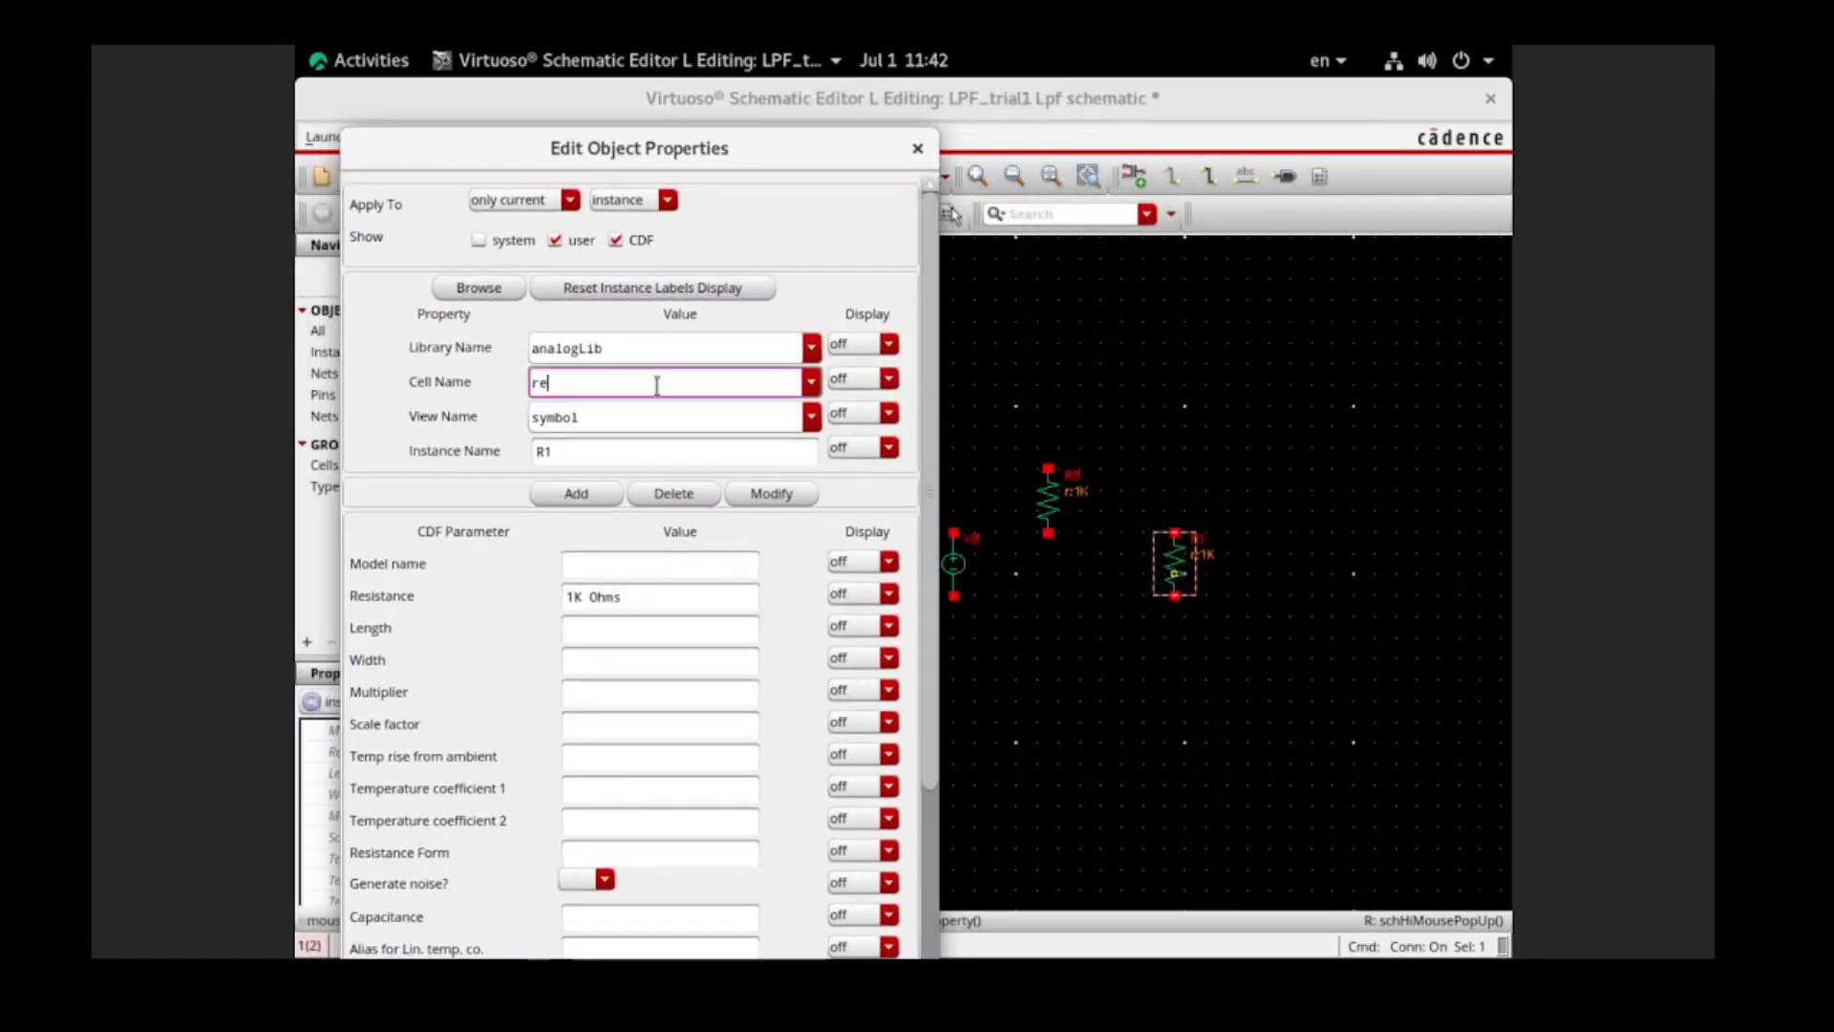
text(cap)
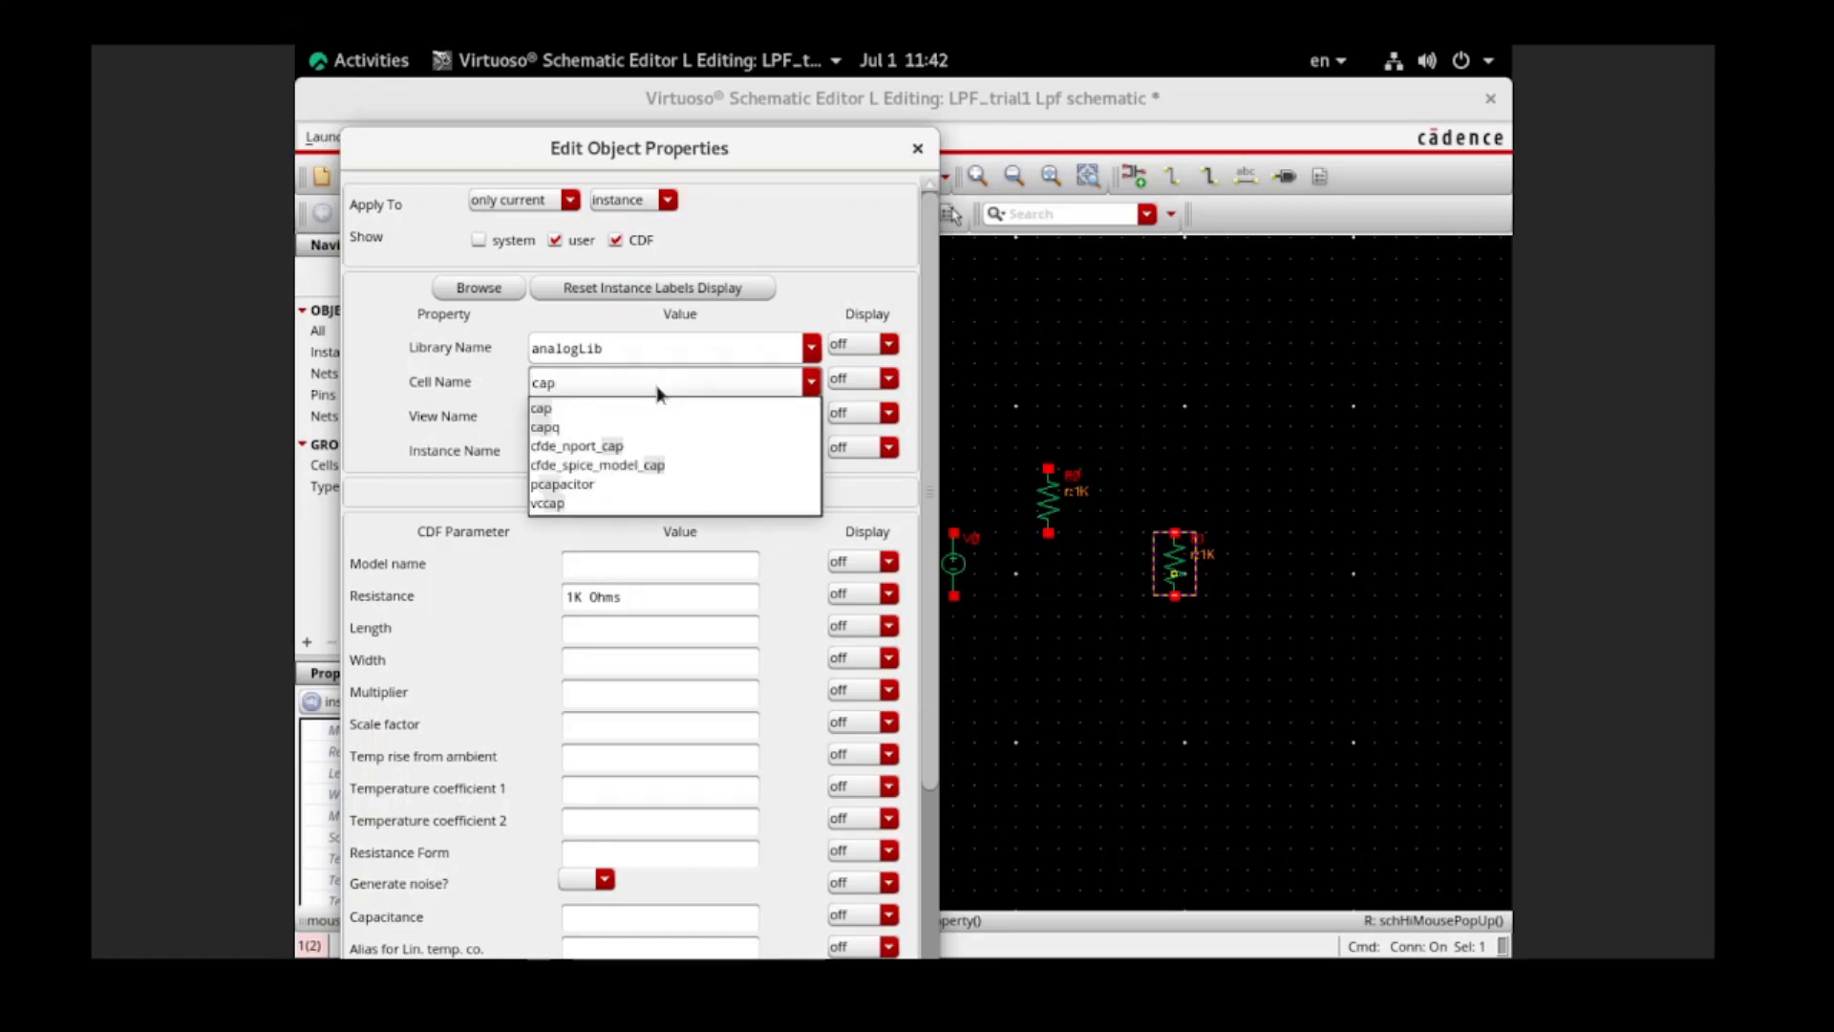
click(659, 408)
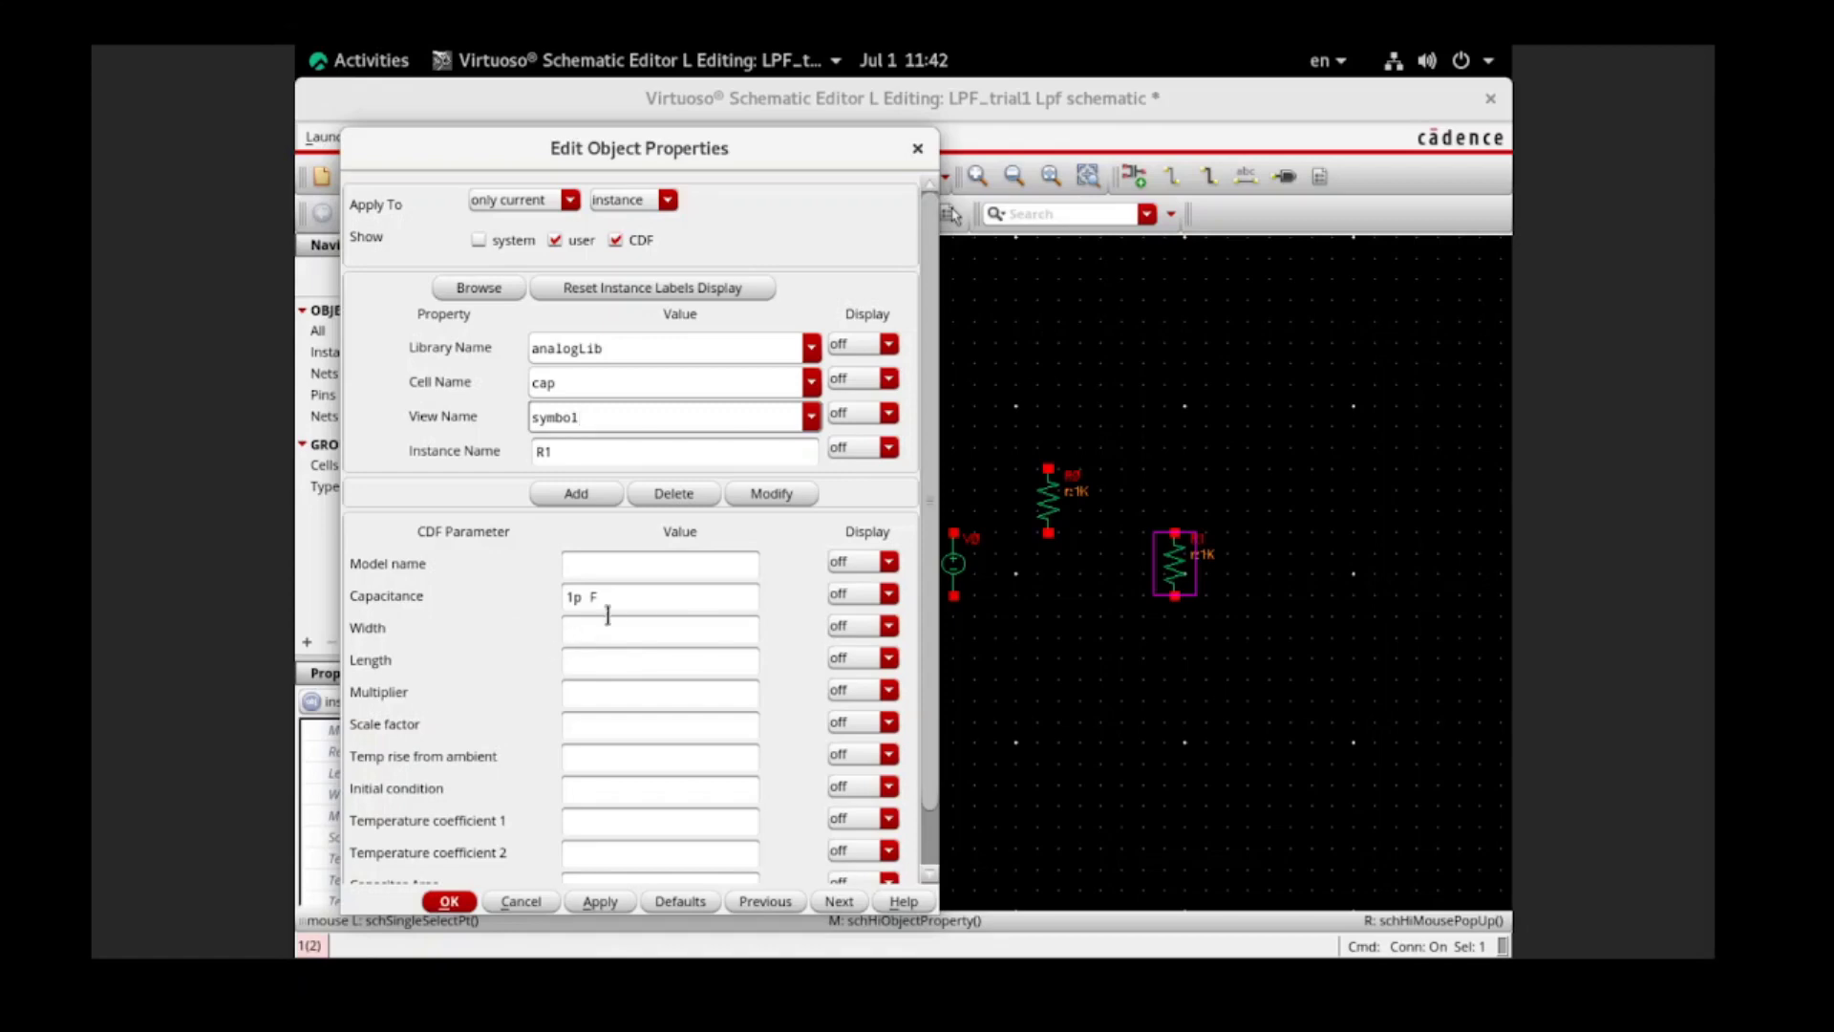
Set the new capacitor's capacitance to 159n F and apply the properties.
double_click(571, 596)
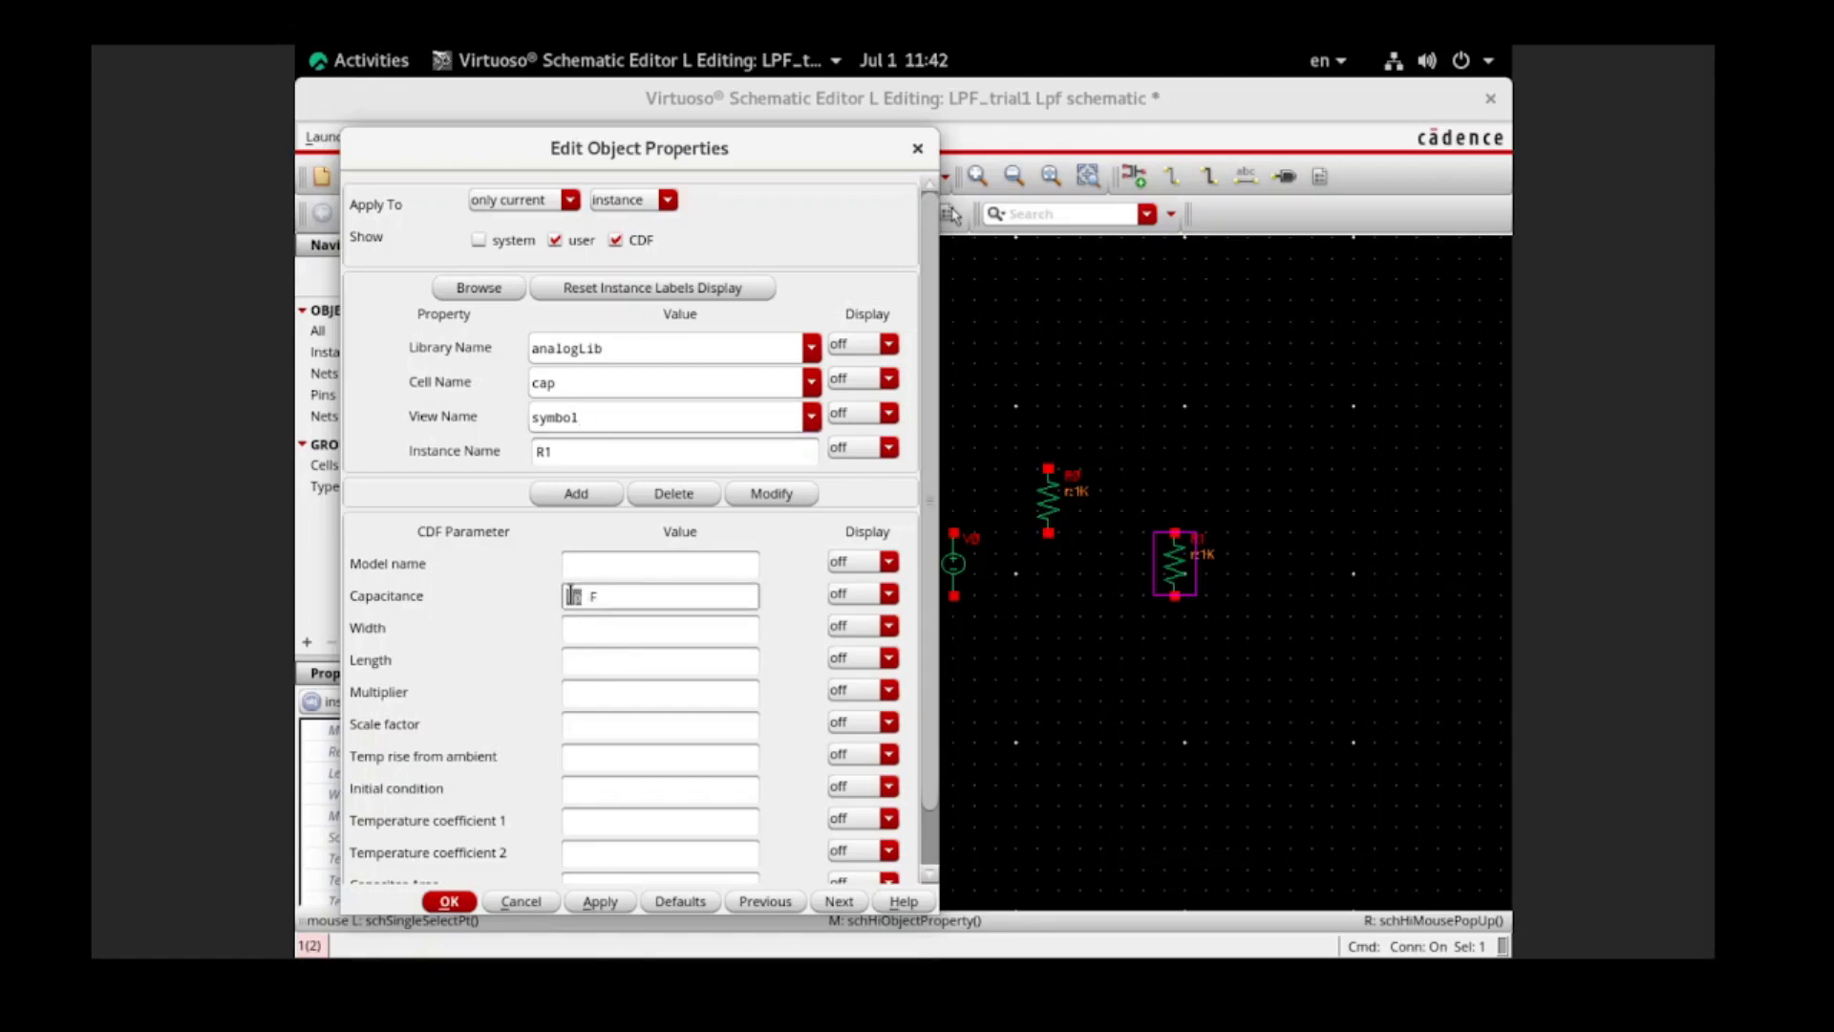
text(159n)
key(Return)
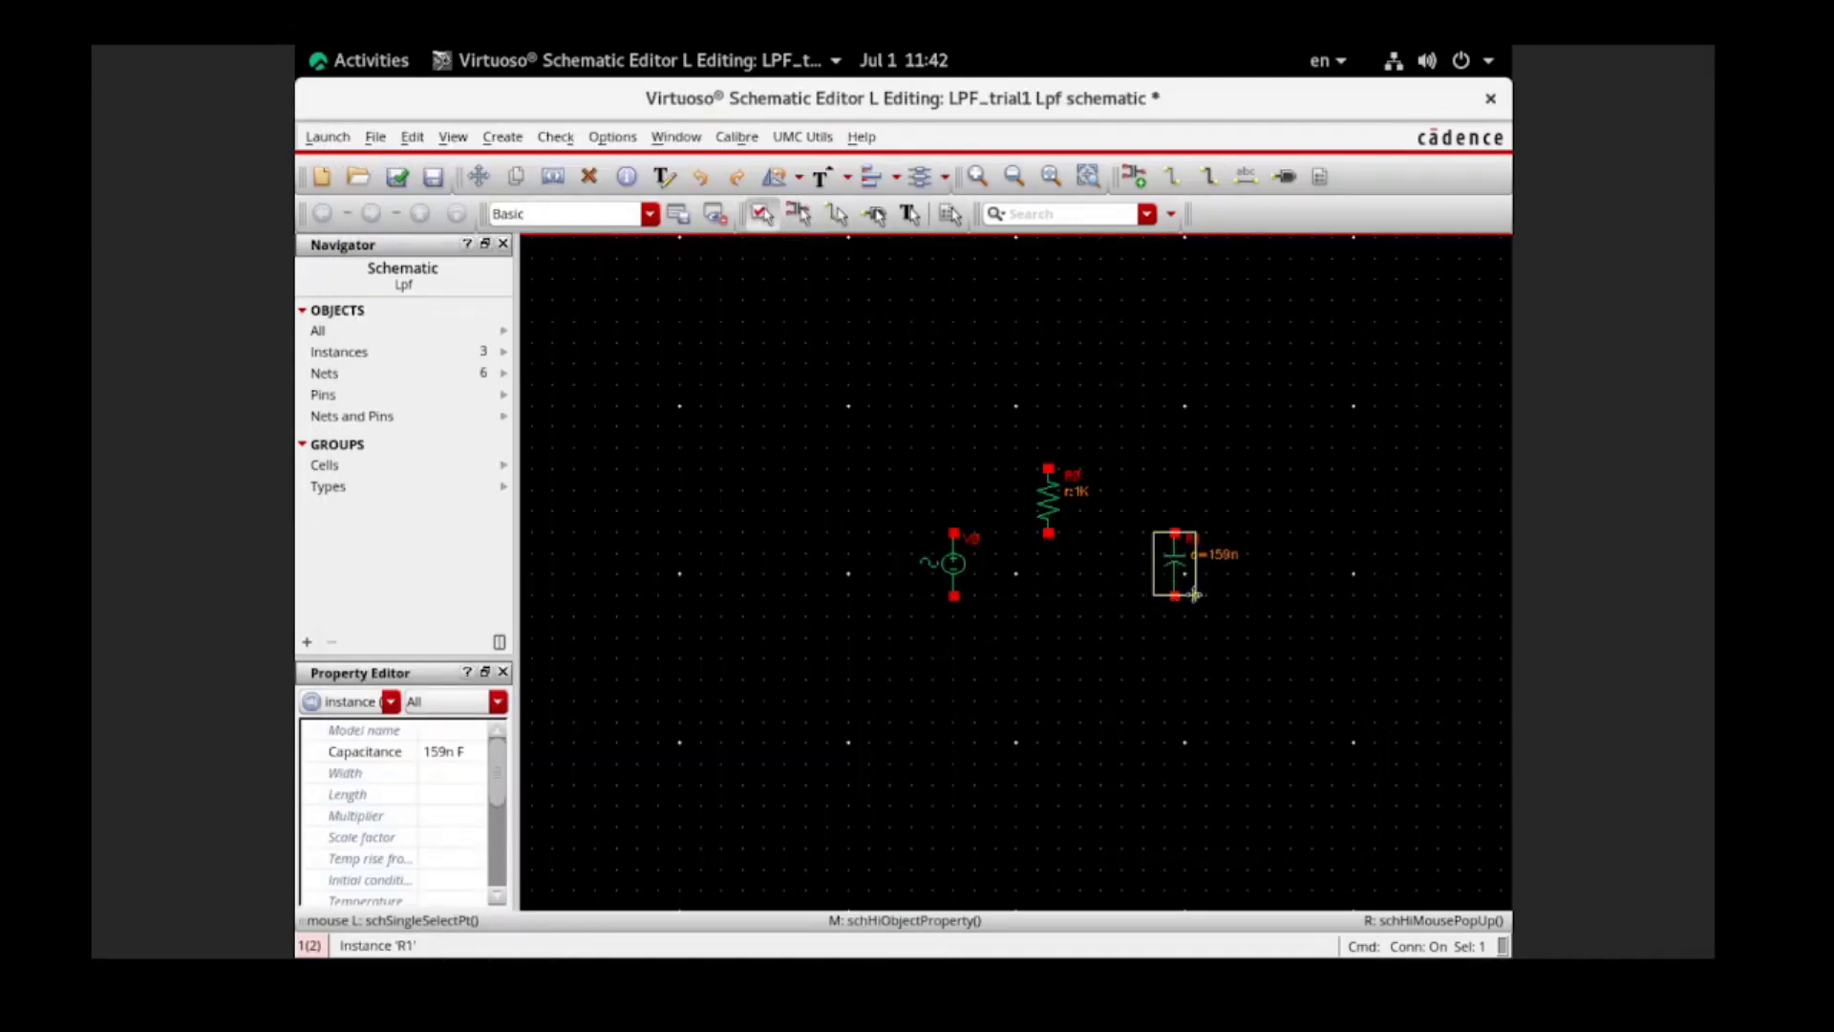
Check the resistance parameter in the remaining resistor's object properties.
click(1047, 500)
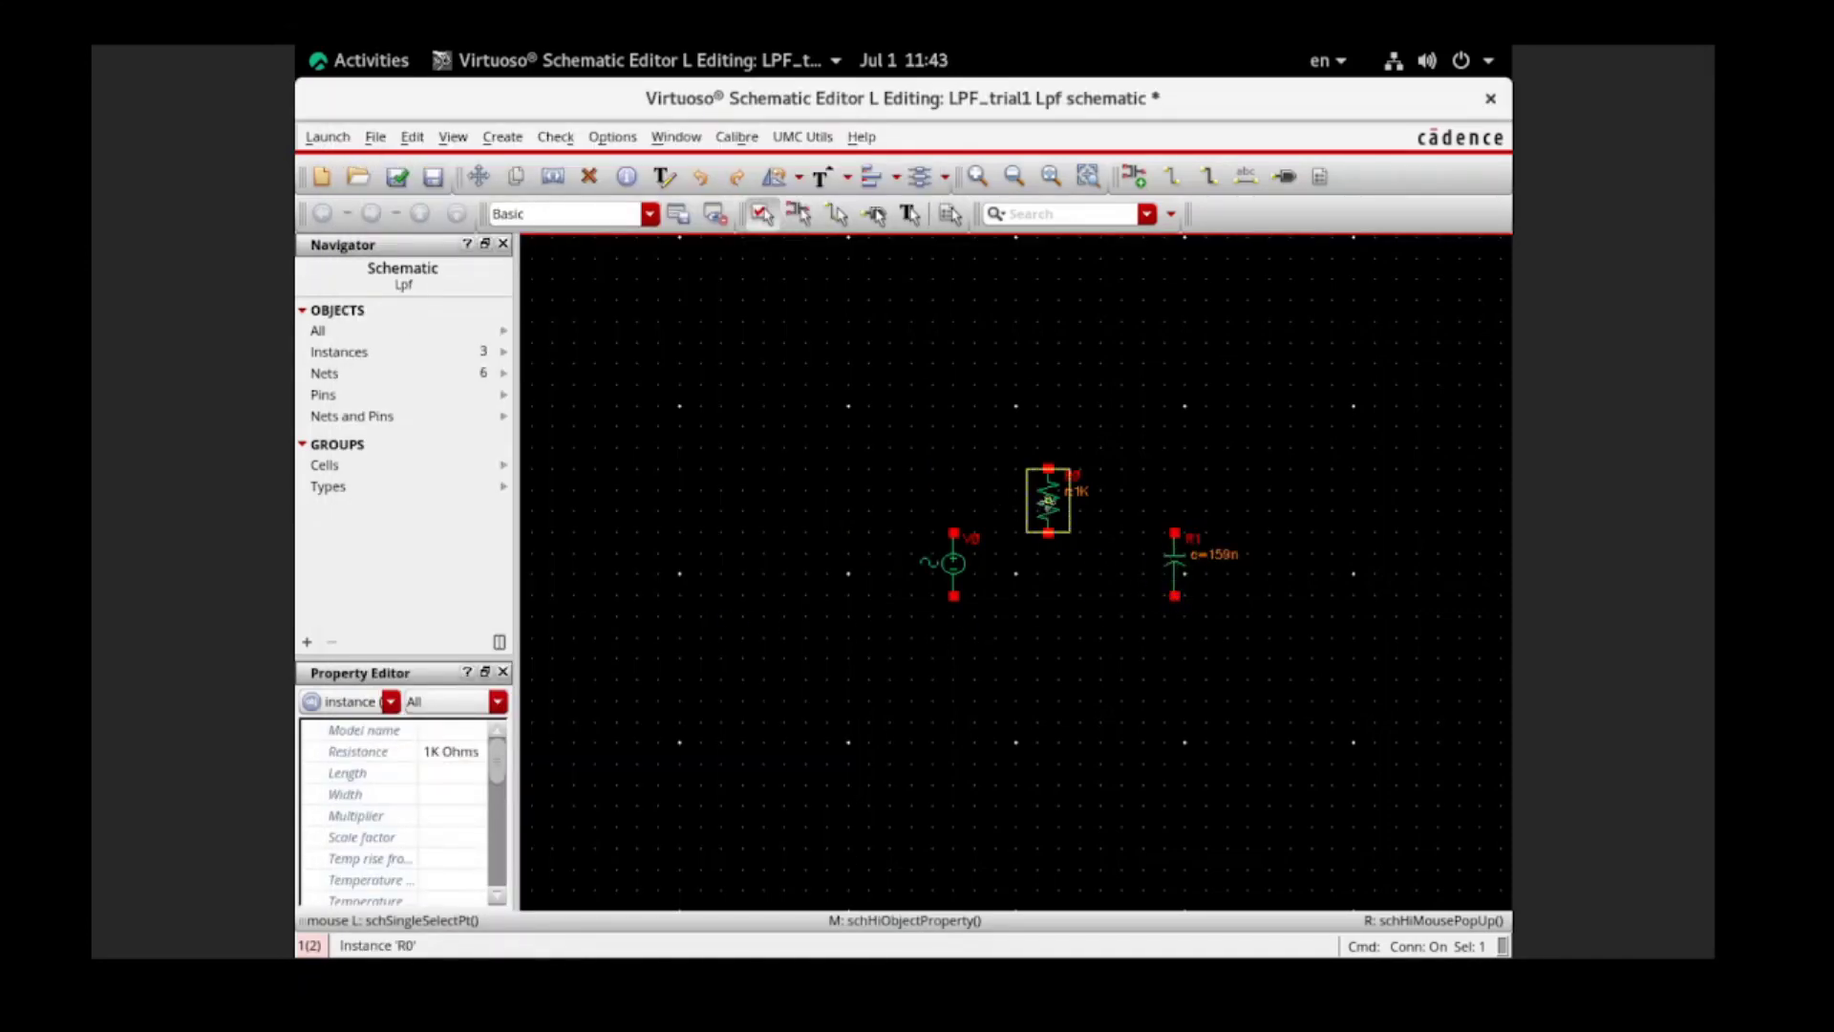
key(q)
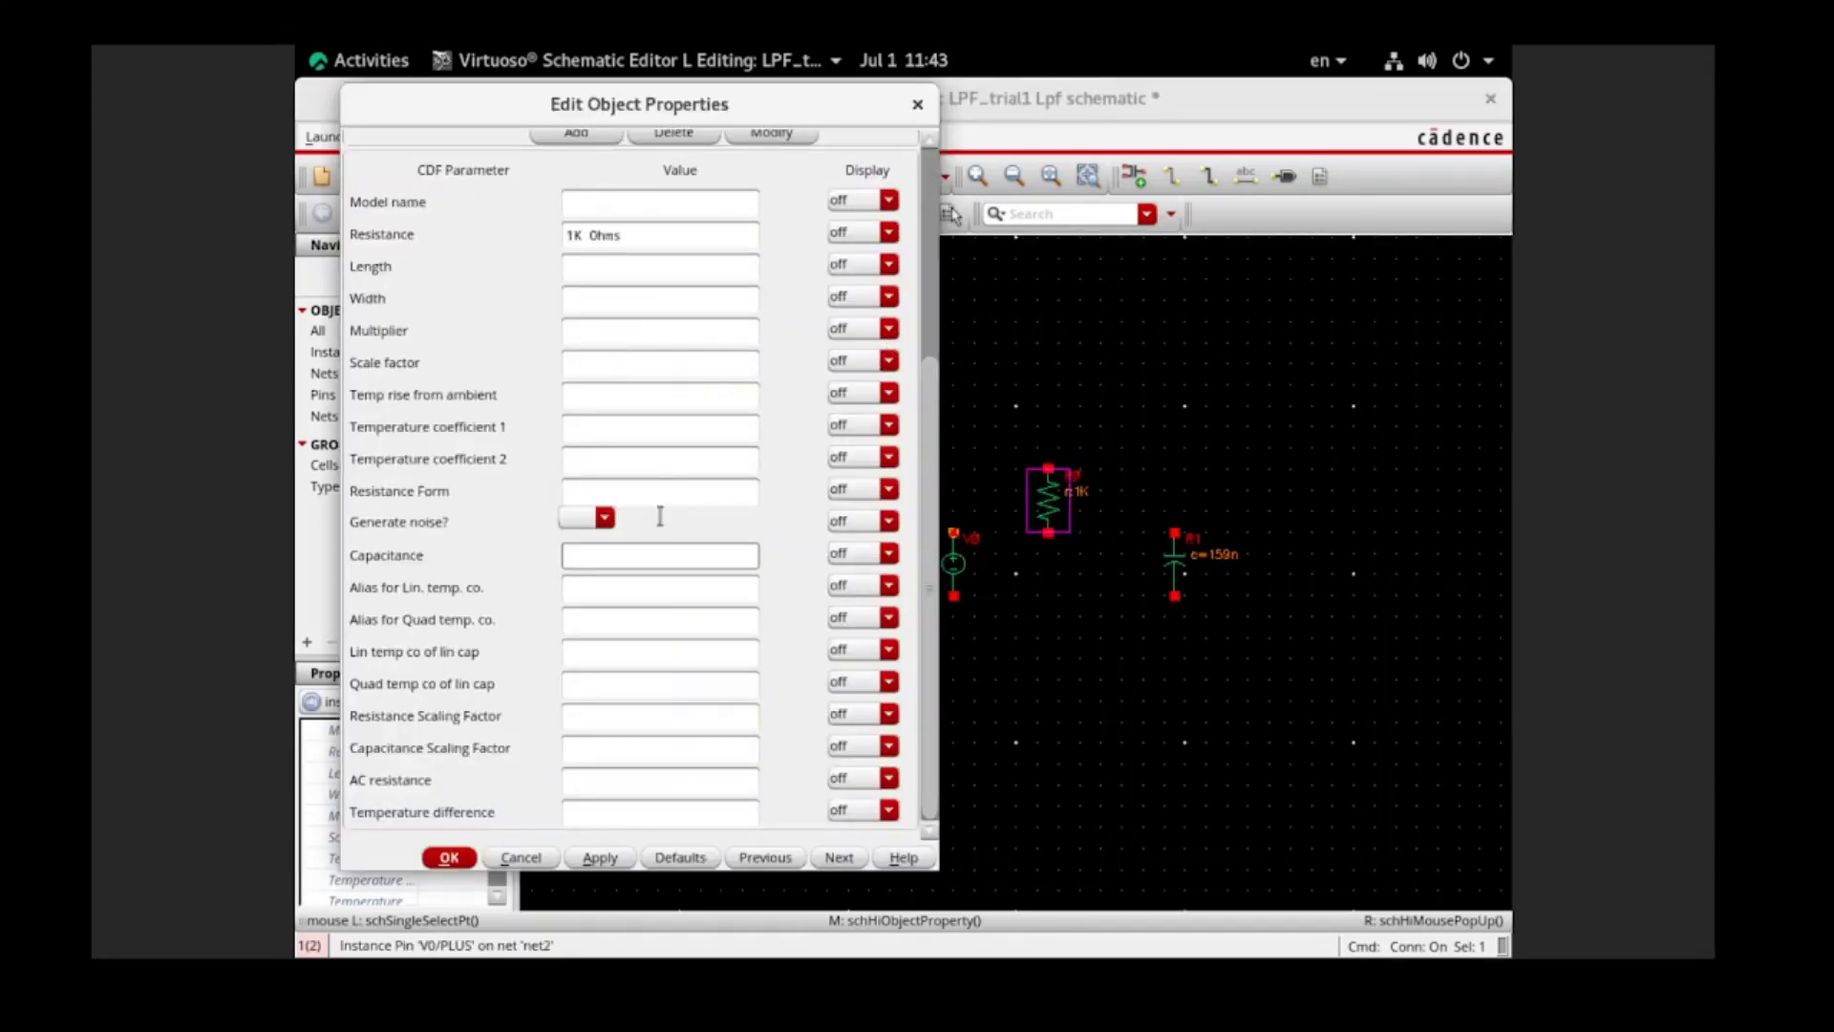
click(448, 857)
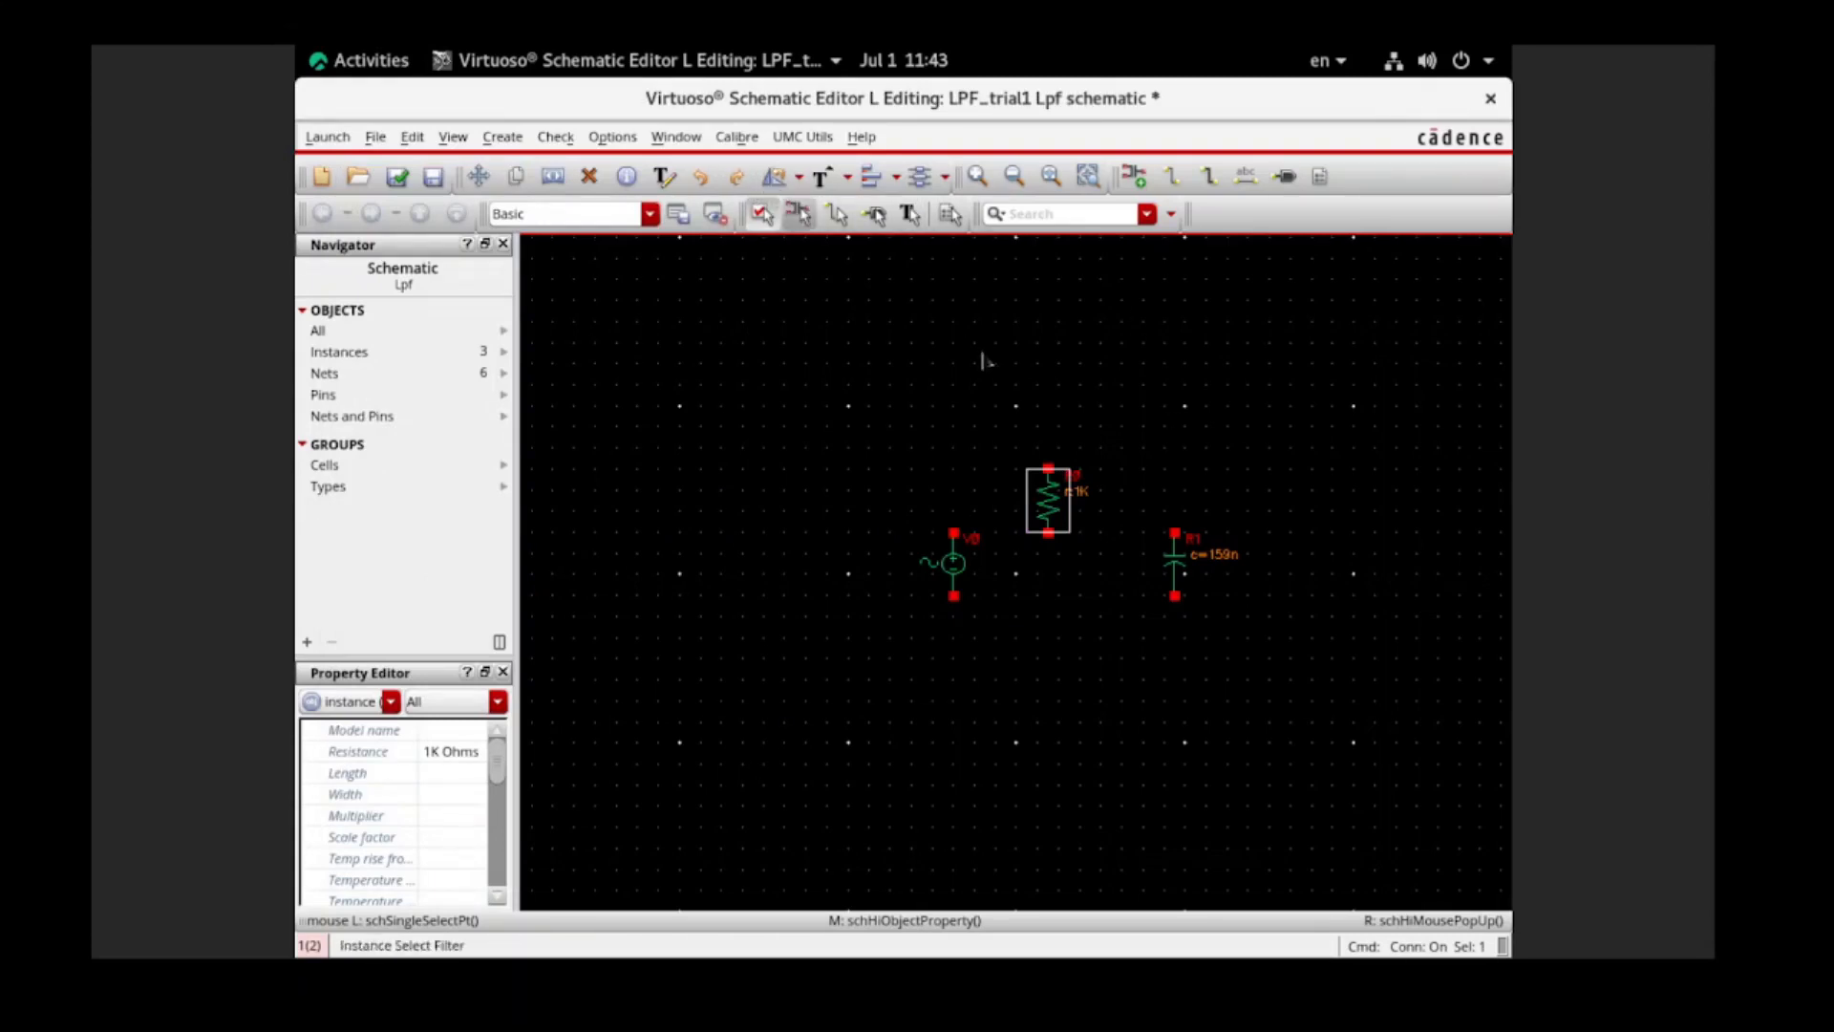
Move the resistor slightly up and to the left, and rotate it right so it lies horizontally.
click(738, 178)
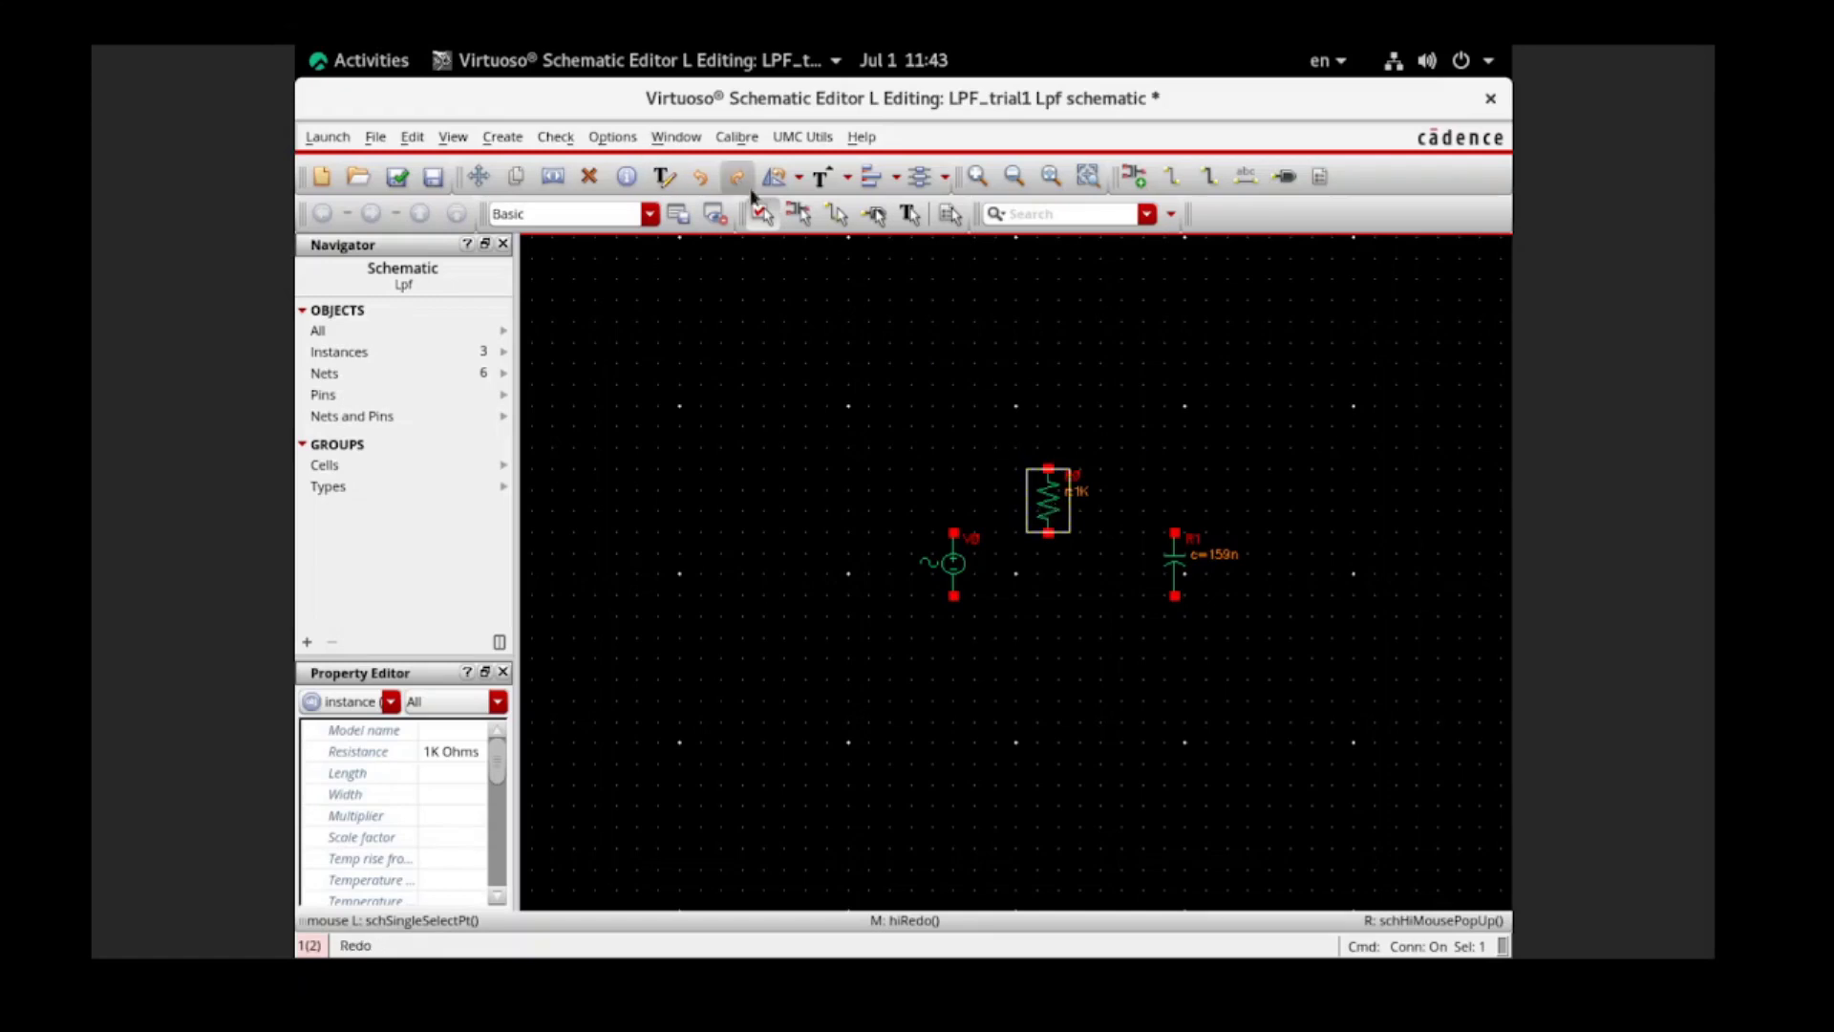
drag(1028, 491, 997, 460)
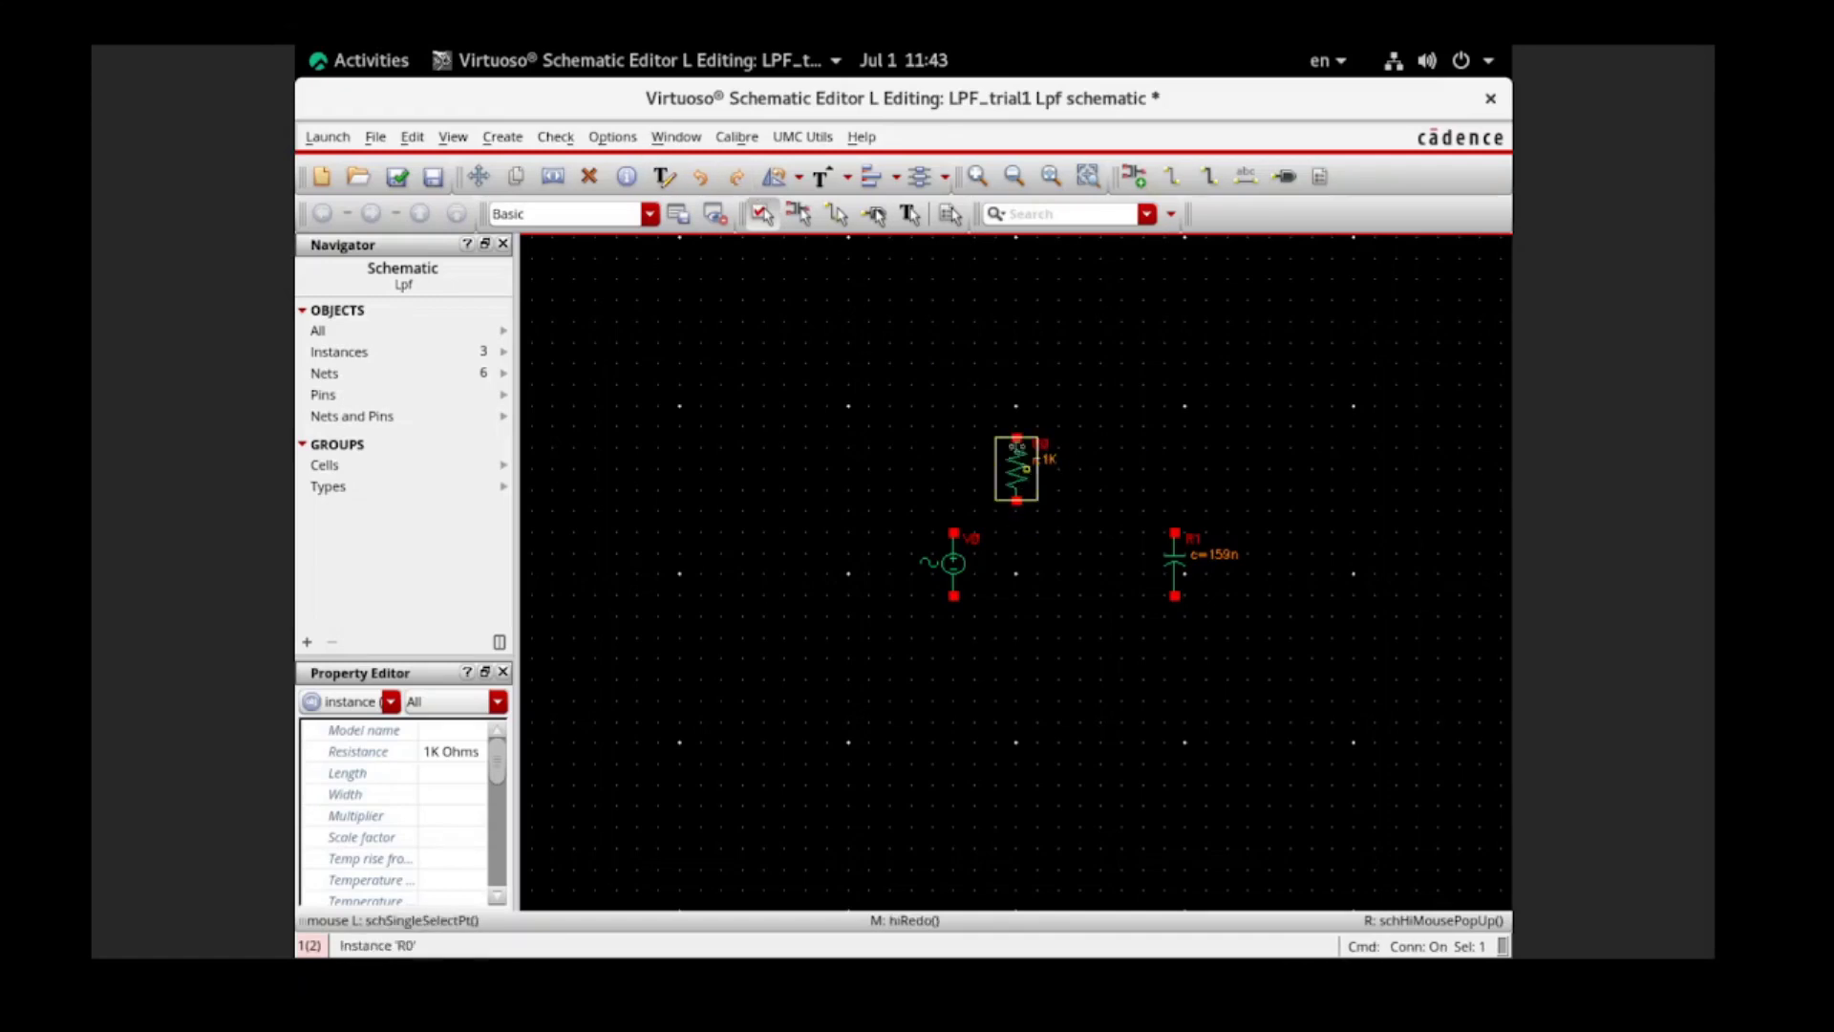
click(798, 177)
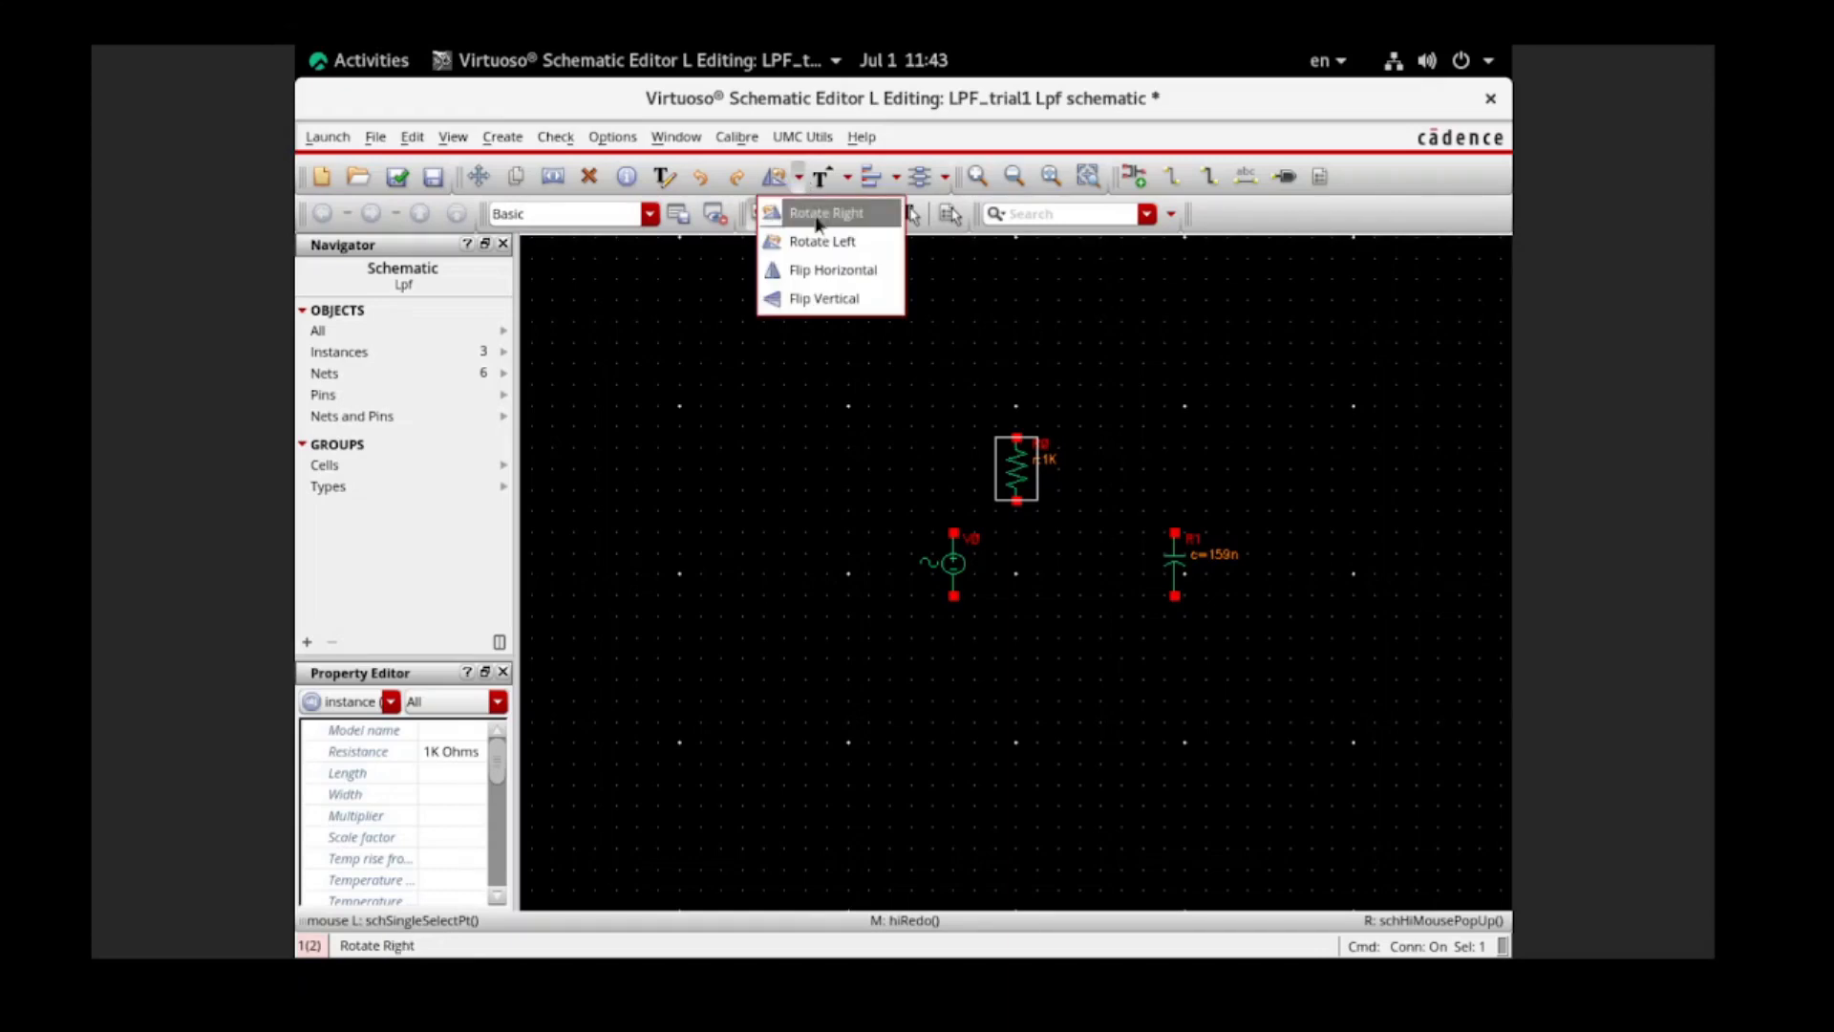
click(816, 216)
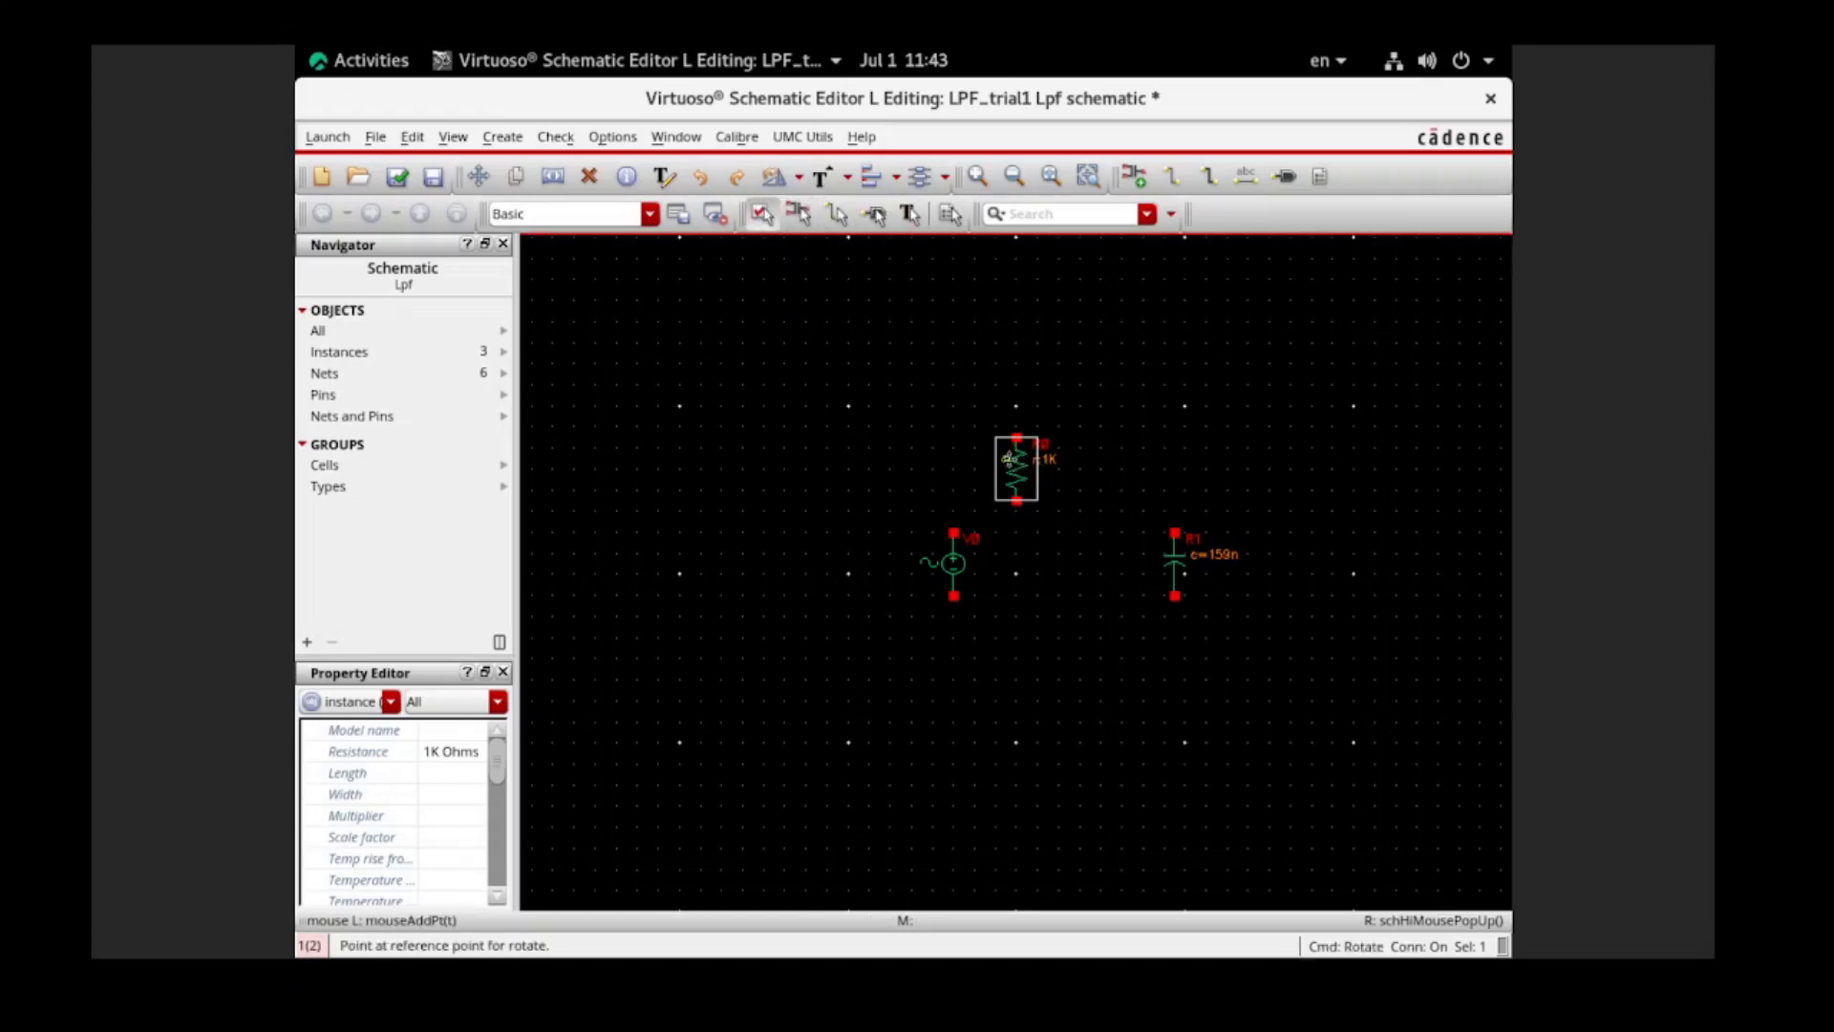
click(1008, 458)
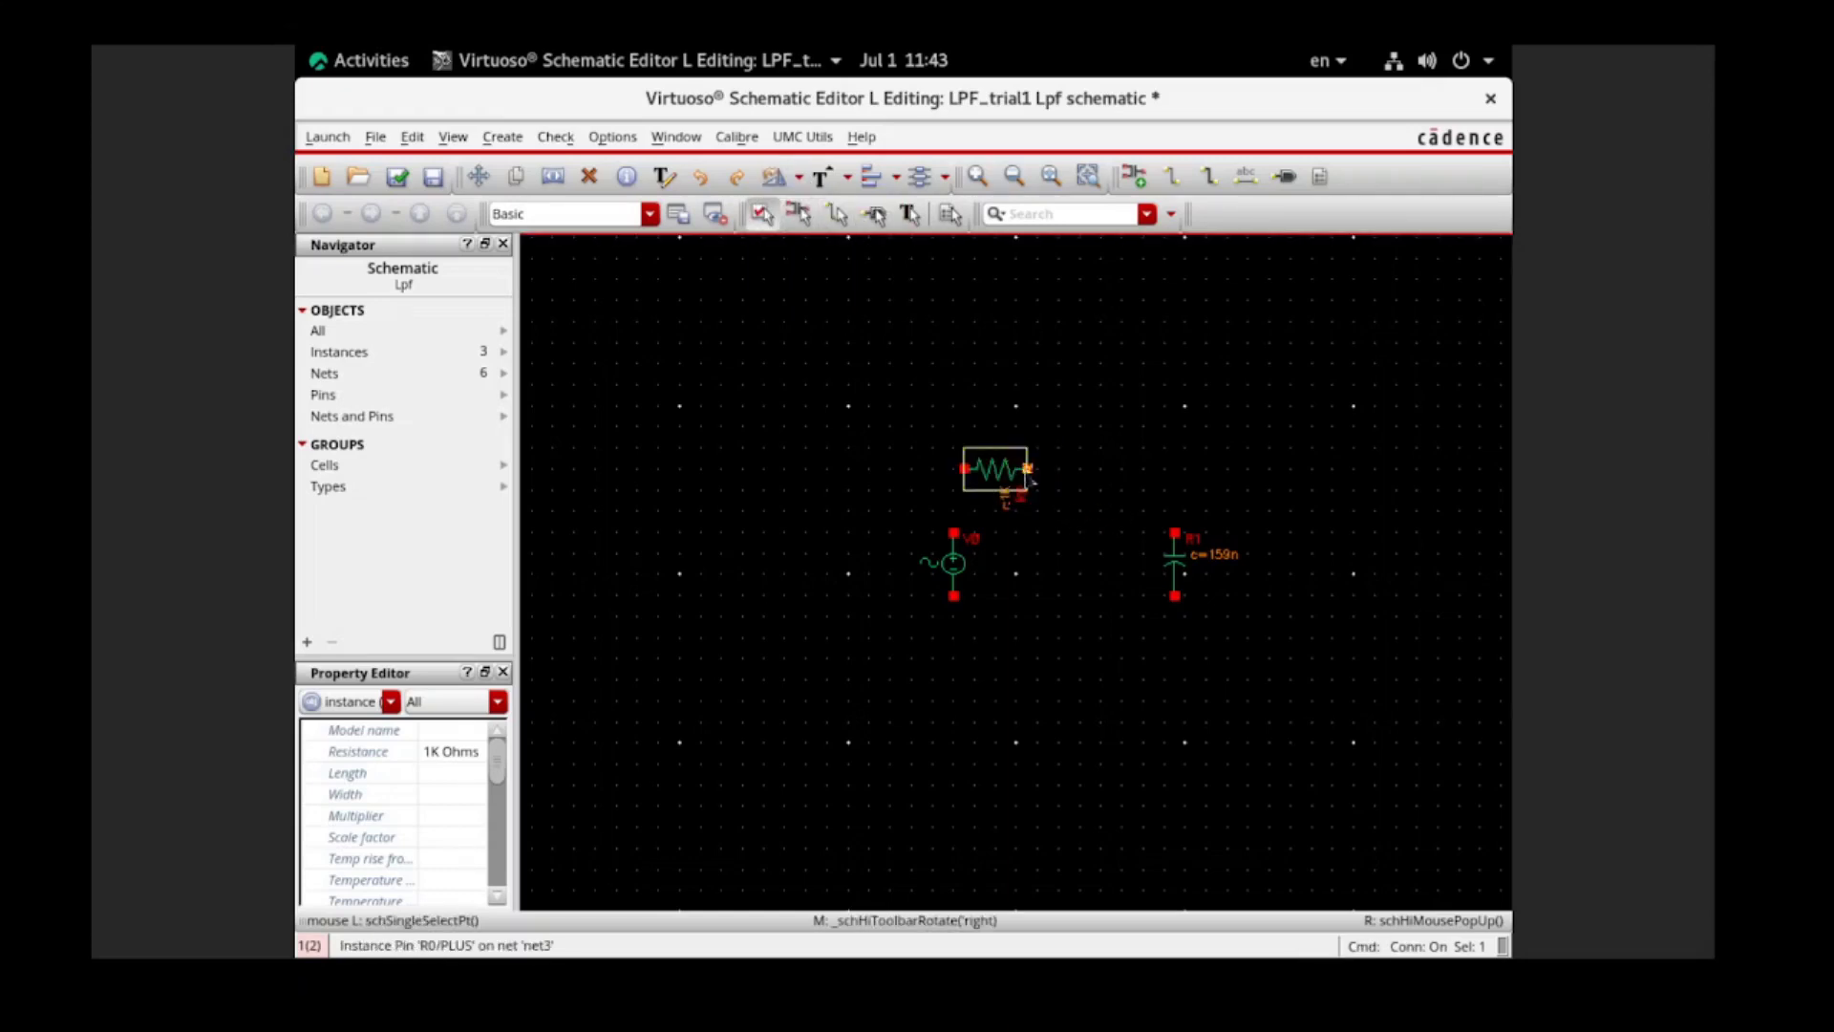
Flip the horizontal resistor horizontally and then vertically, so its labels sit above the symbol.
click(798, 178)
click(836, 272)
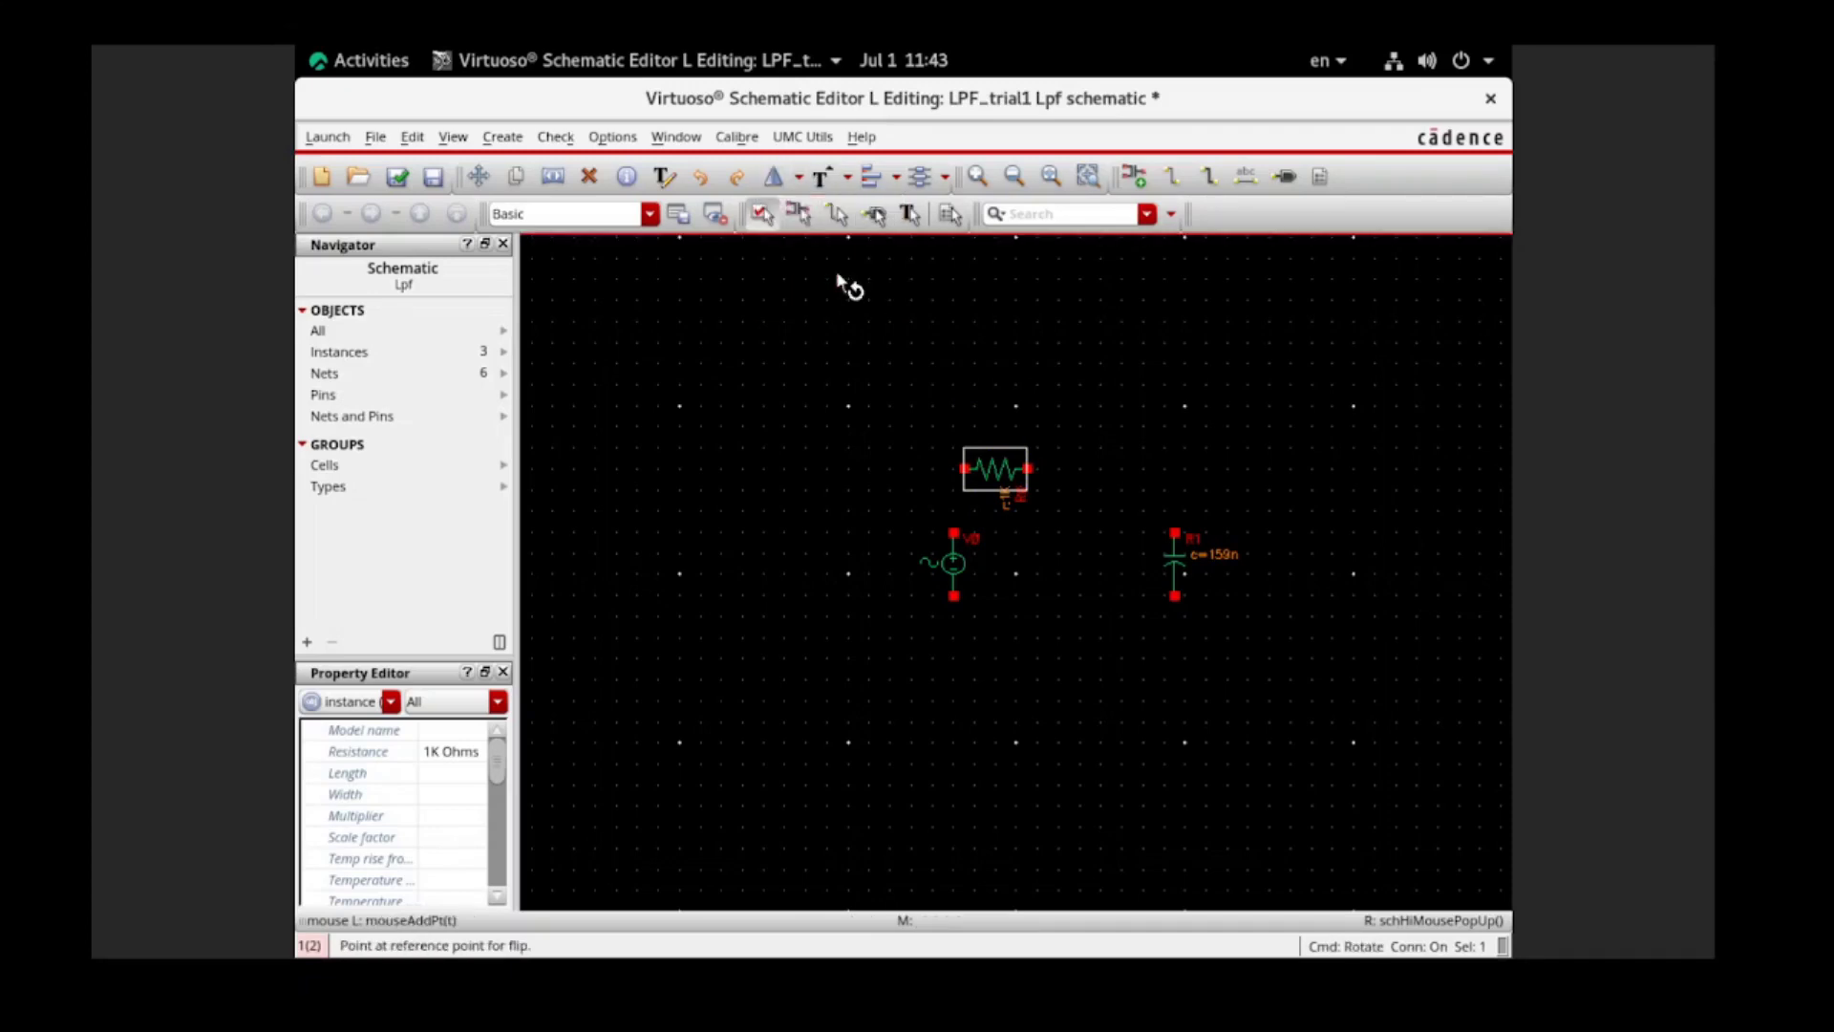
click(1006, 506)
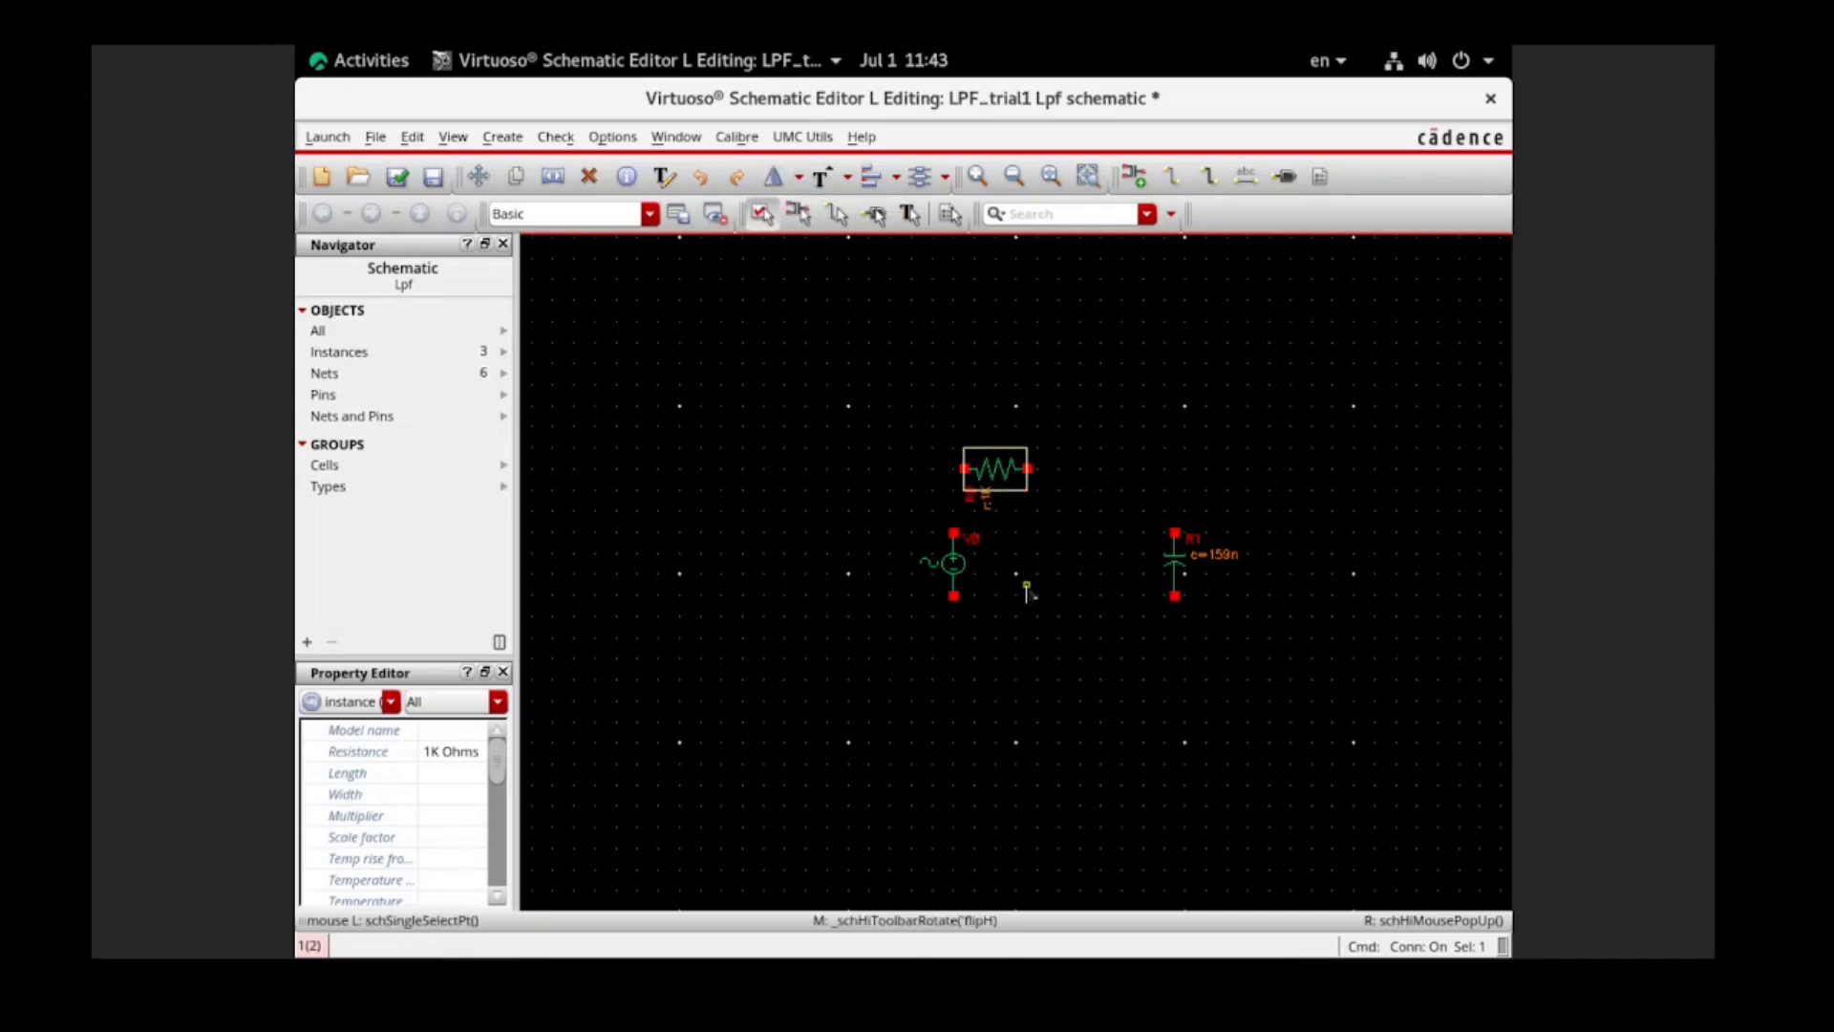
click(798, 179)
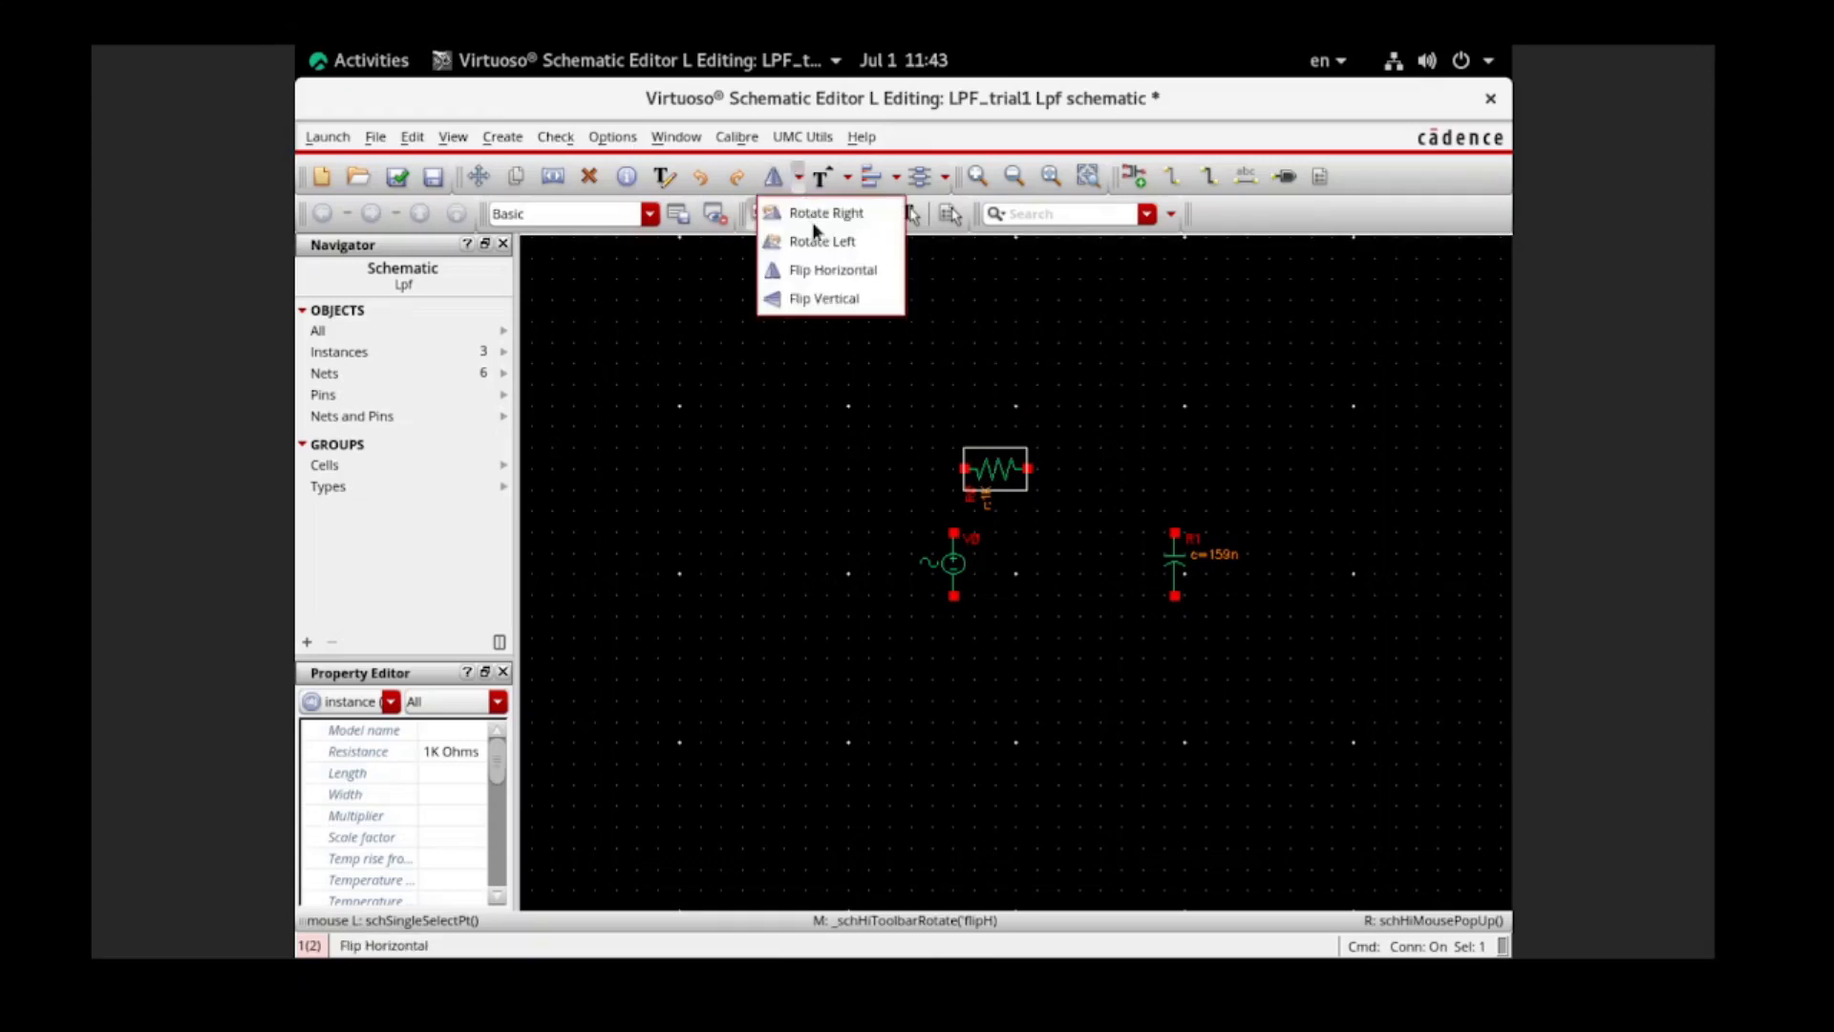
click(822, 298)
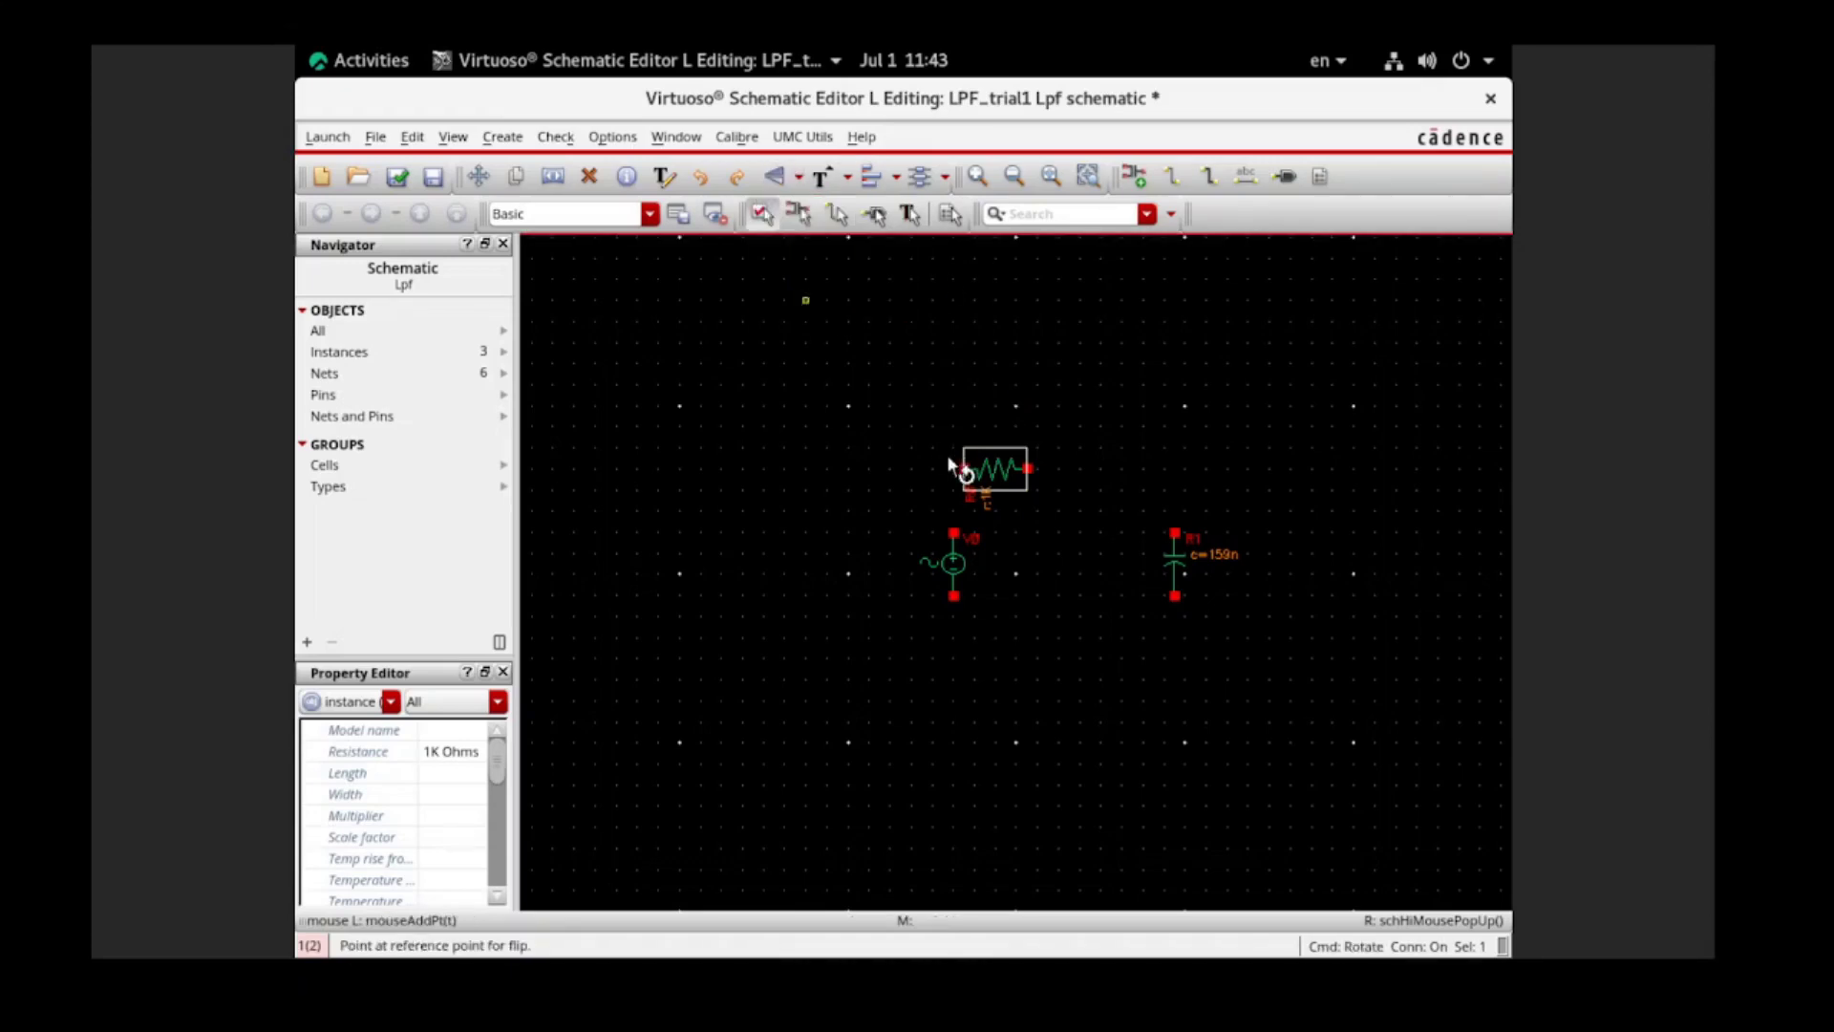
click(1008, 484)
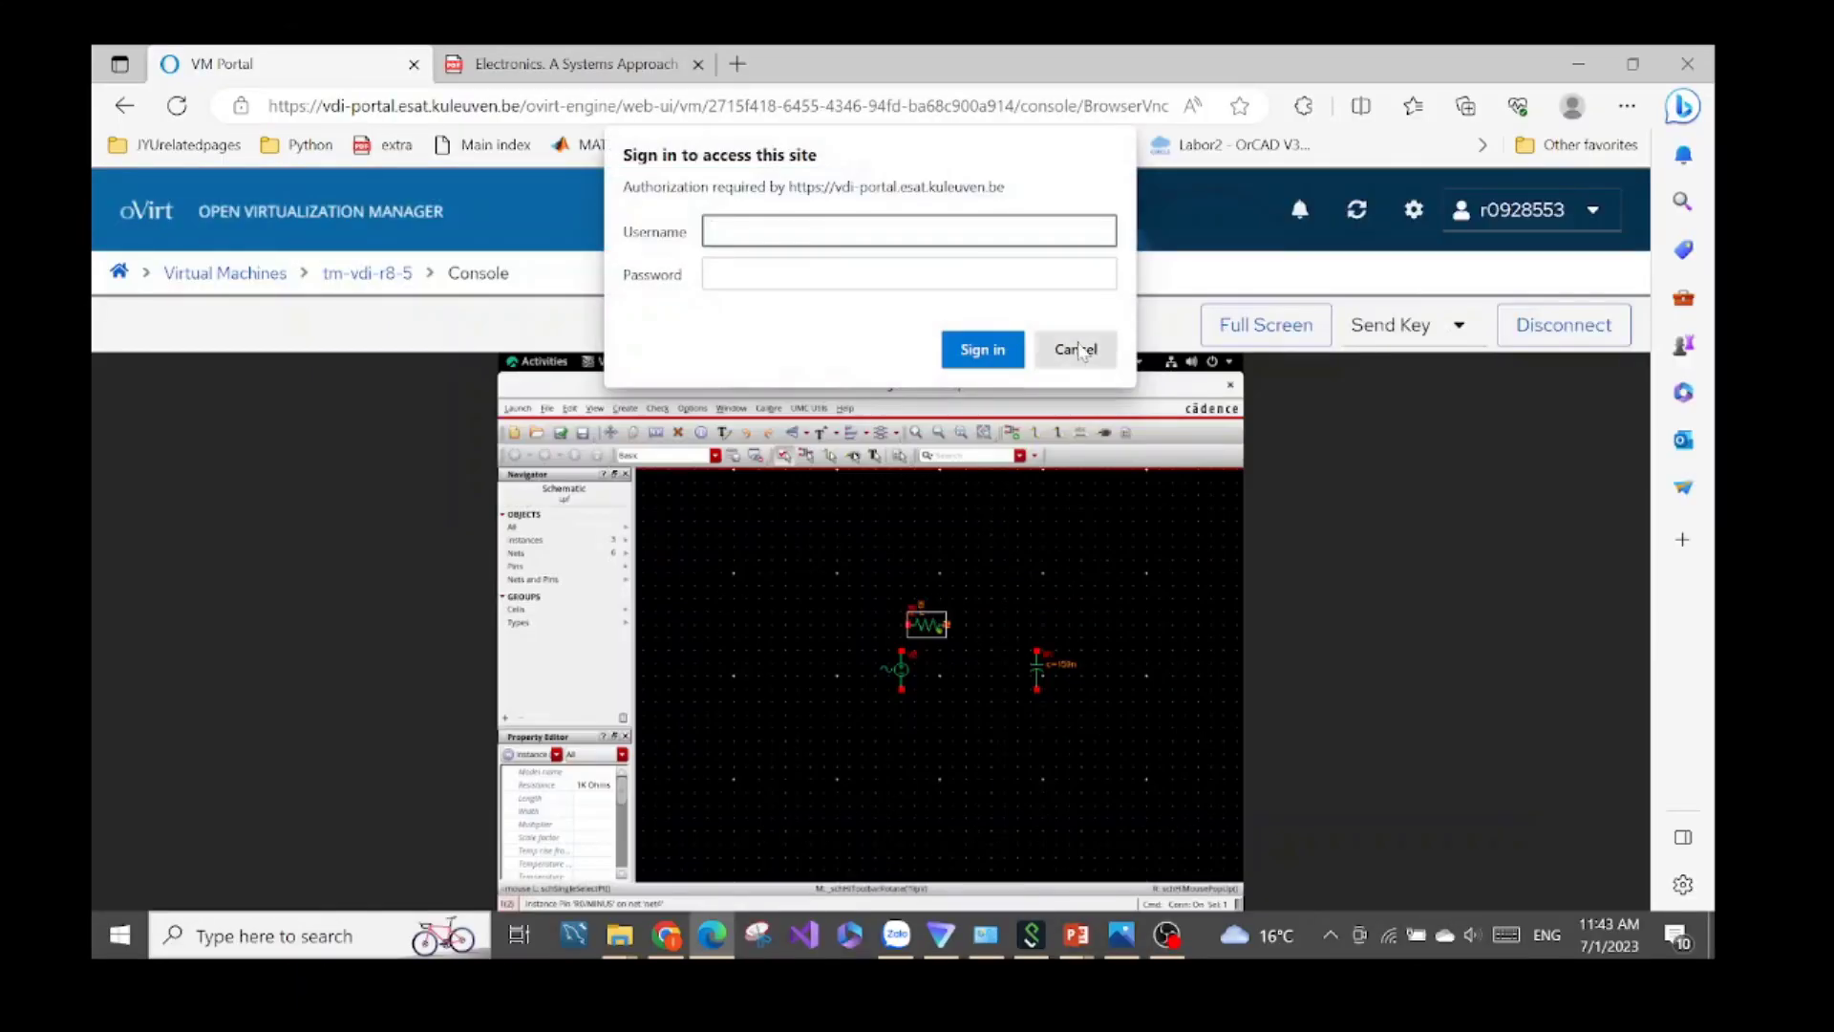
Cancel the site sign-in, return to full screen and move the resistor midway between the voltage source and the capacitor.
click(1082, 351)
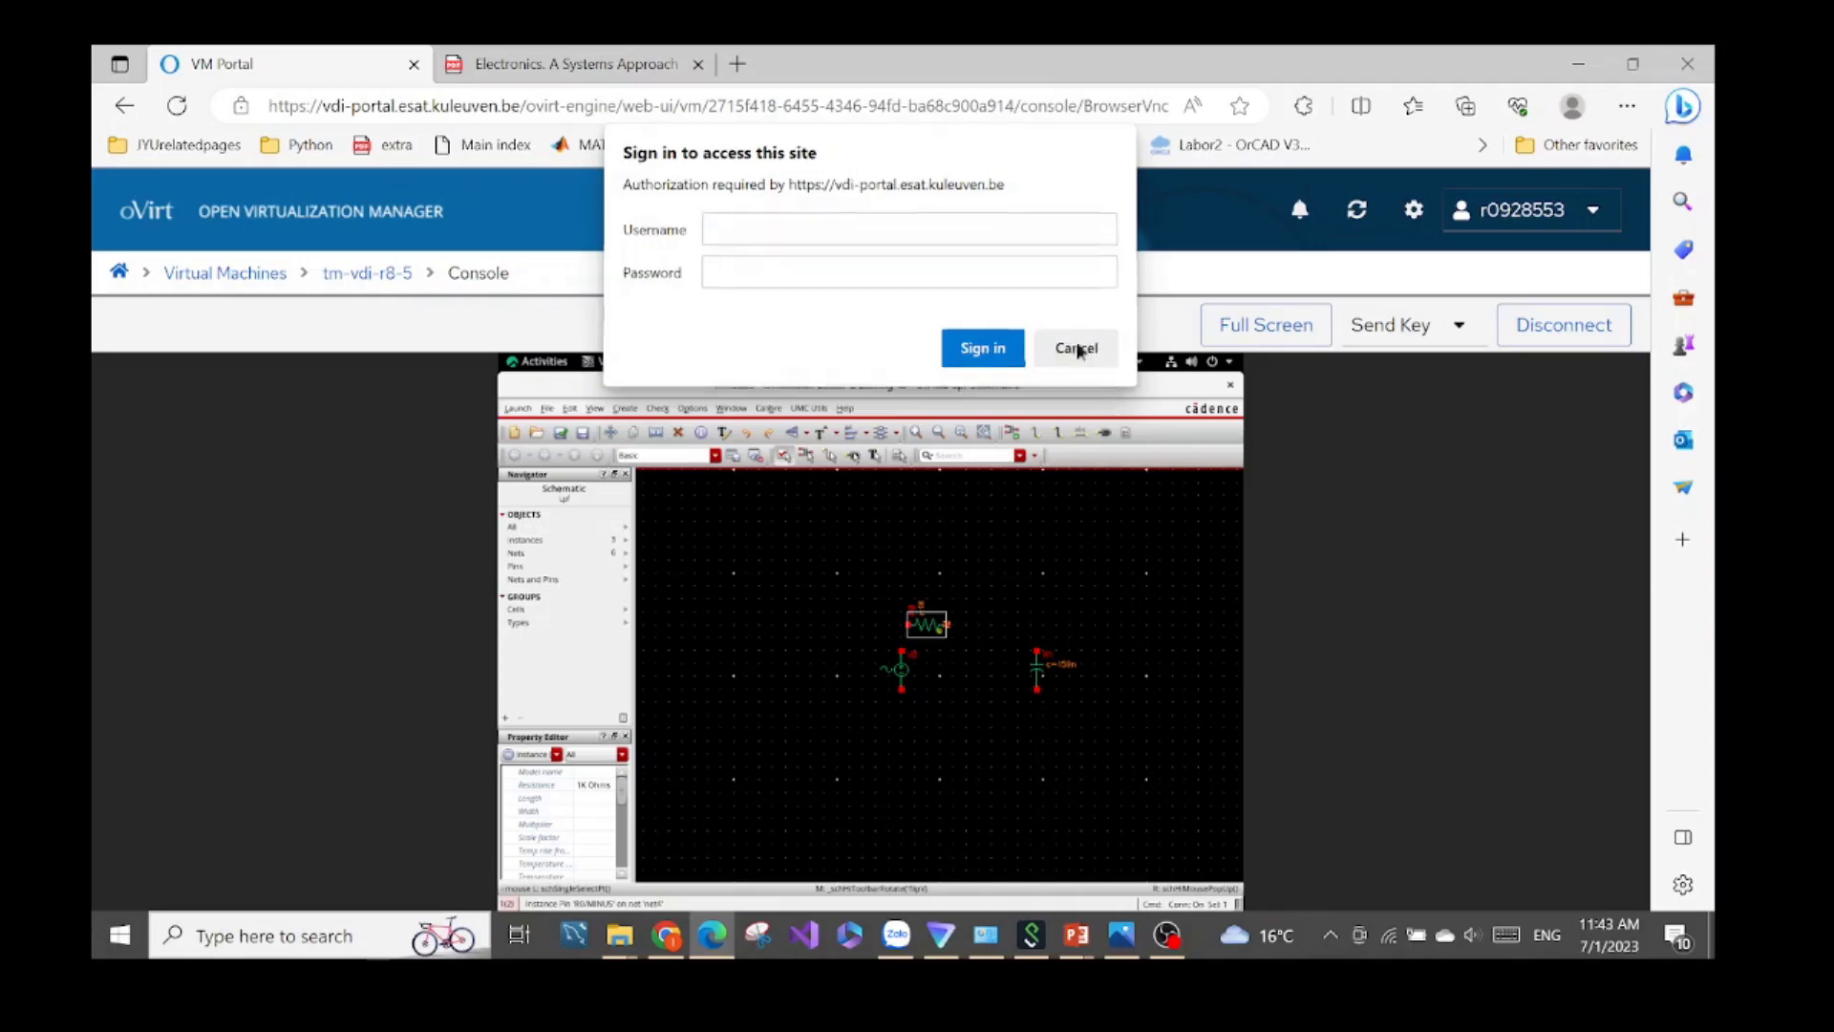
click(1265, 325)
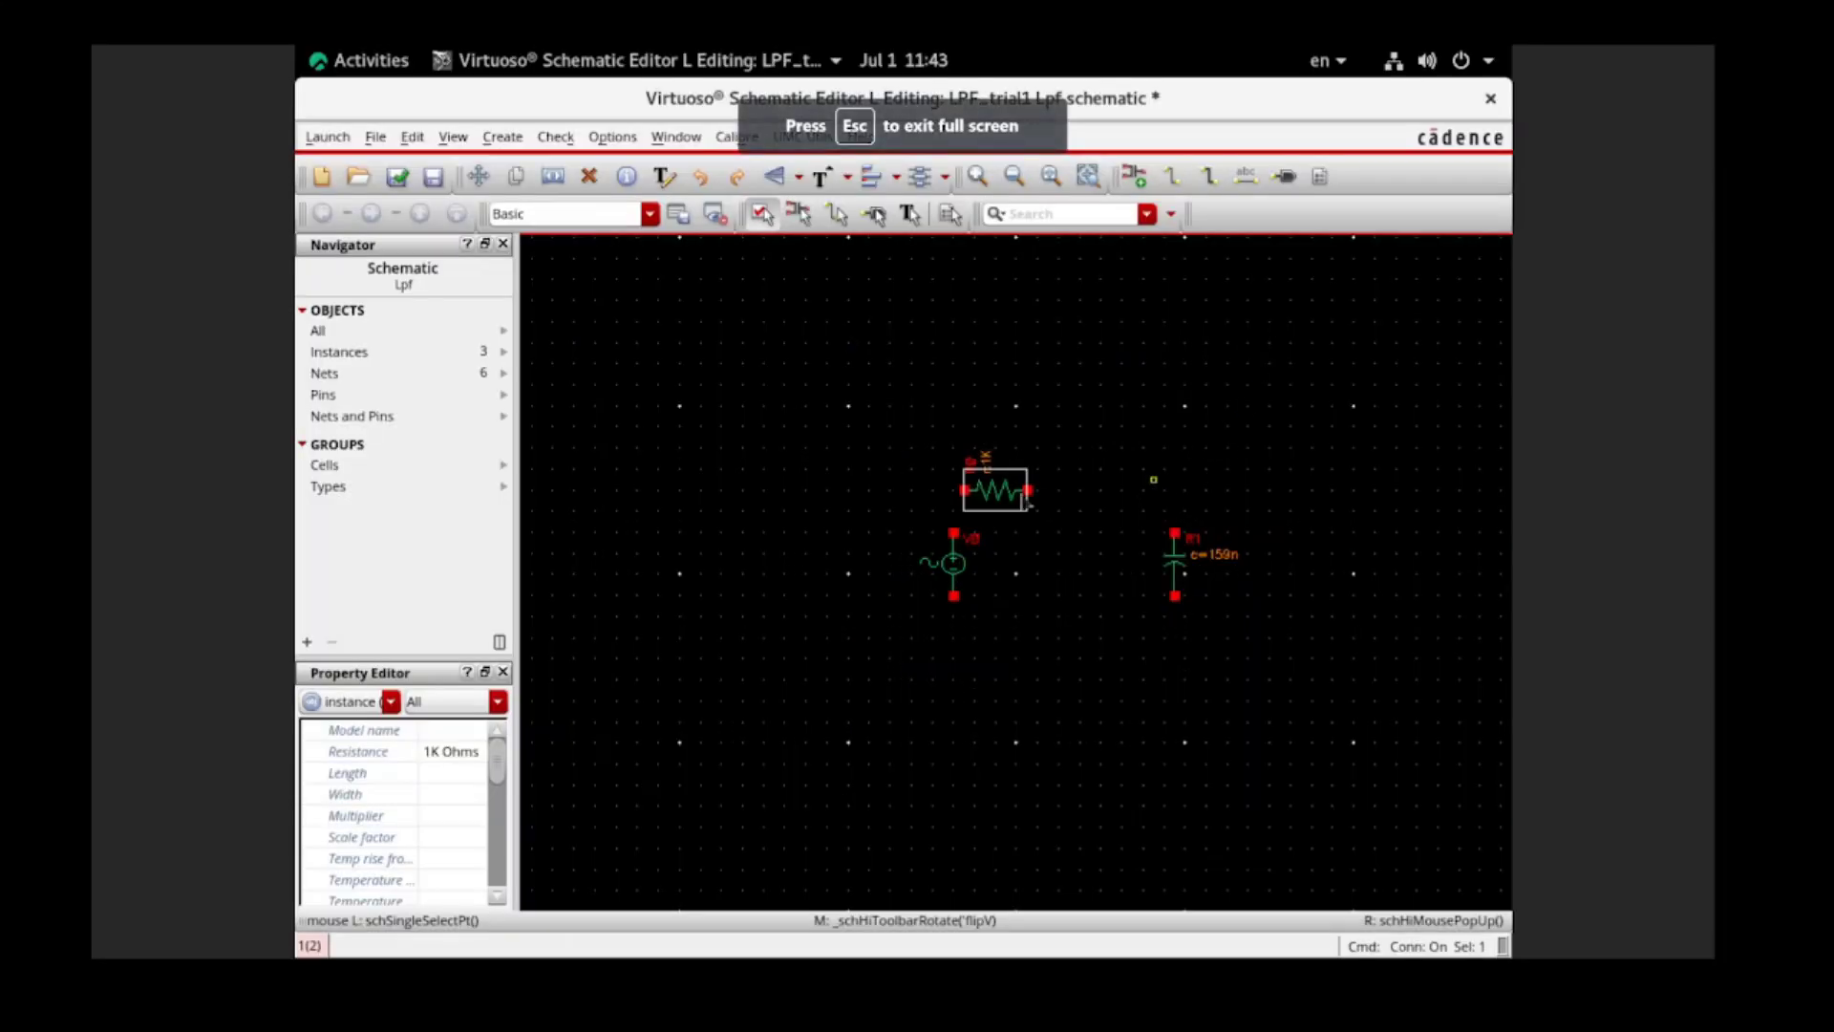
drag(993, 492, 1067, 501)
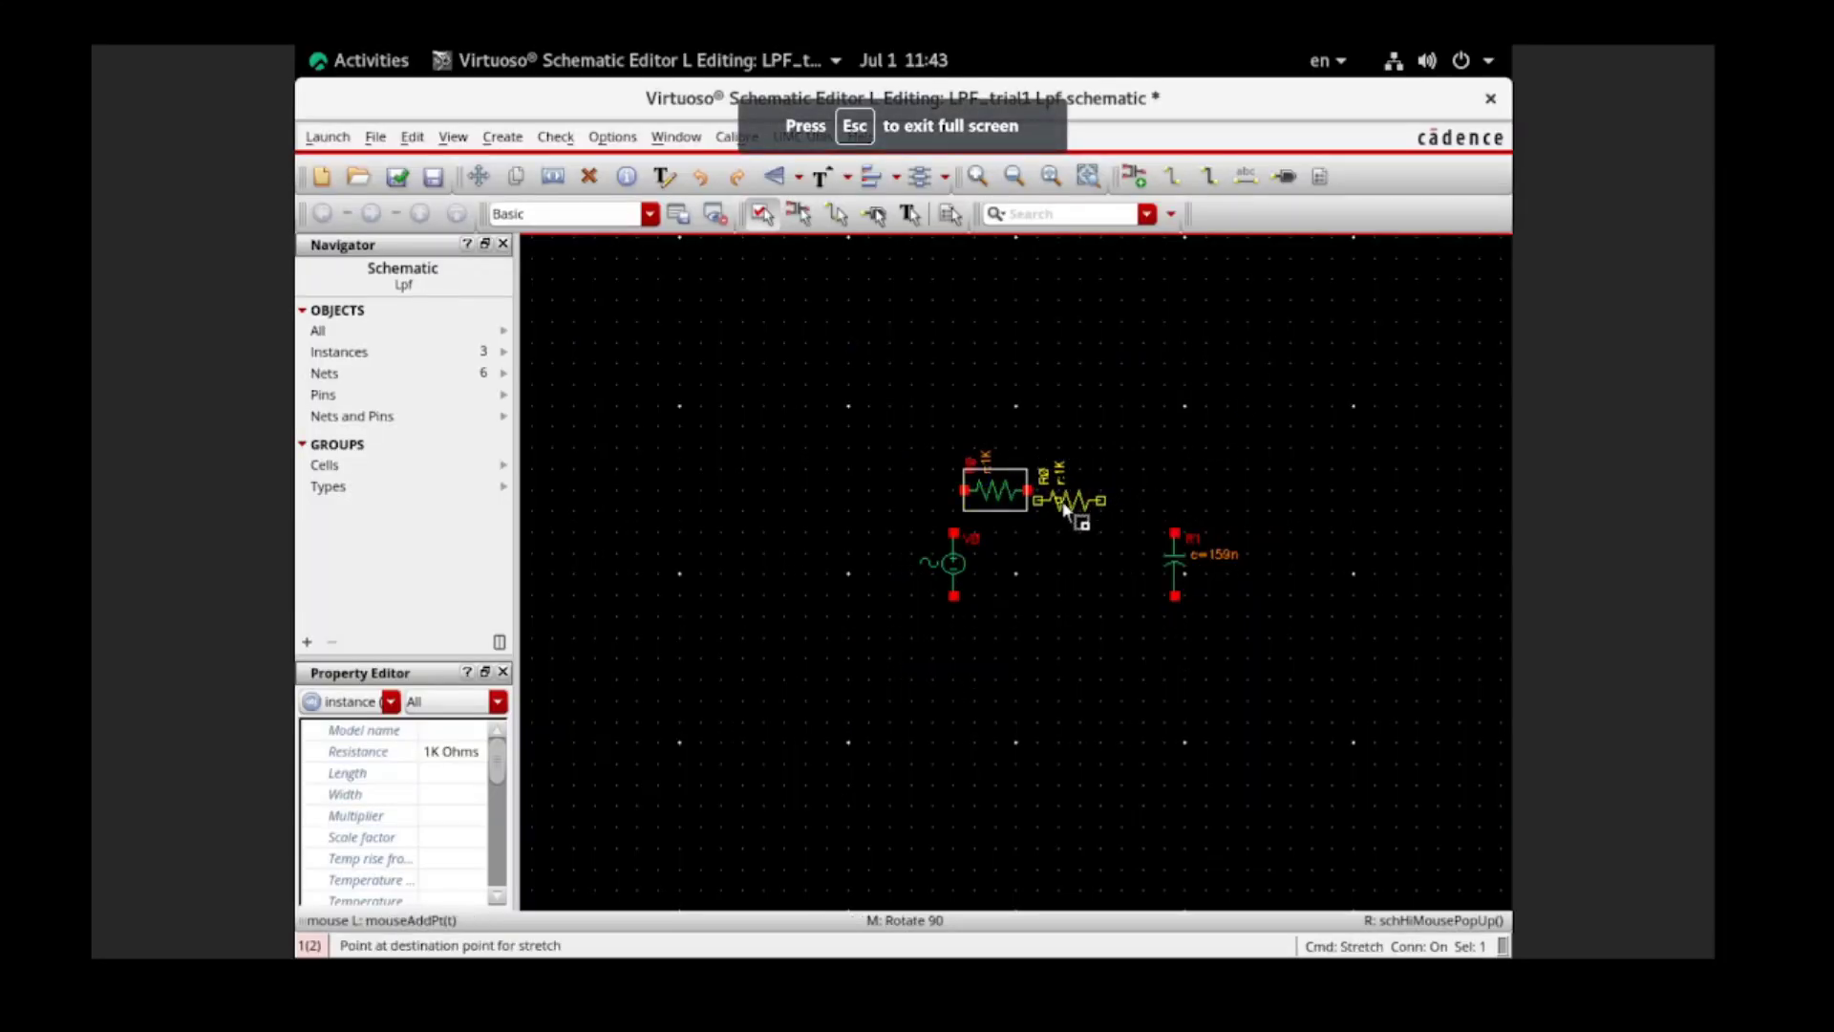
click(1065, 507)
Wire the resistor's left end to the voltage source's upper terminal and its right end to the capacitor's upper terminal.
key(w)
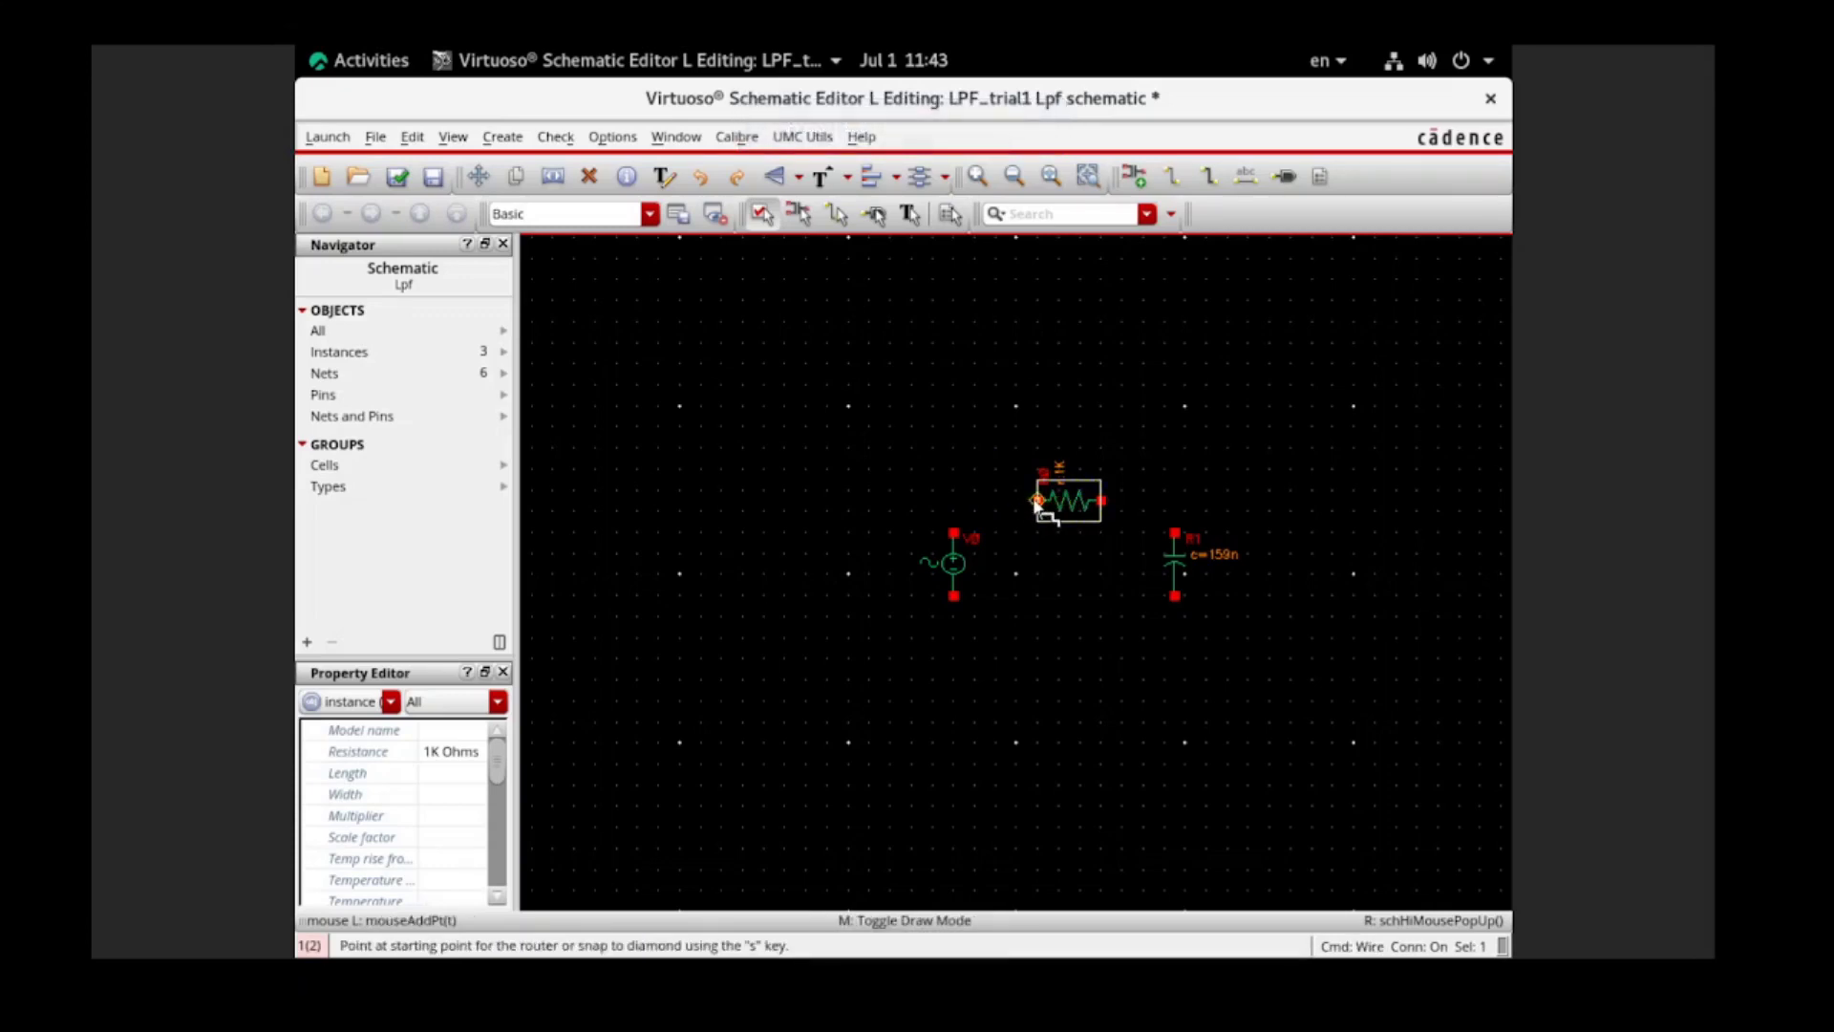
click(1038, 501)
click(953, 532)
click(1102, 500)
click(1173, 532)
Place two analogLib gnd symbols, one below the voltage source and one below the capacitor.
key(i)
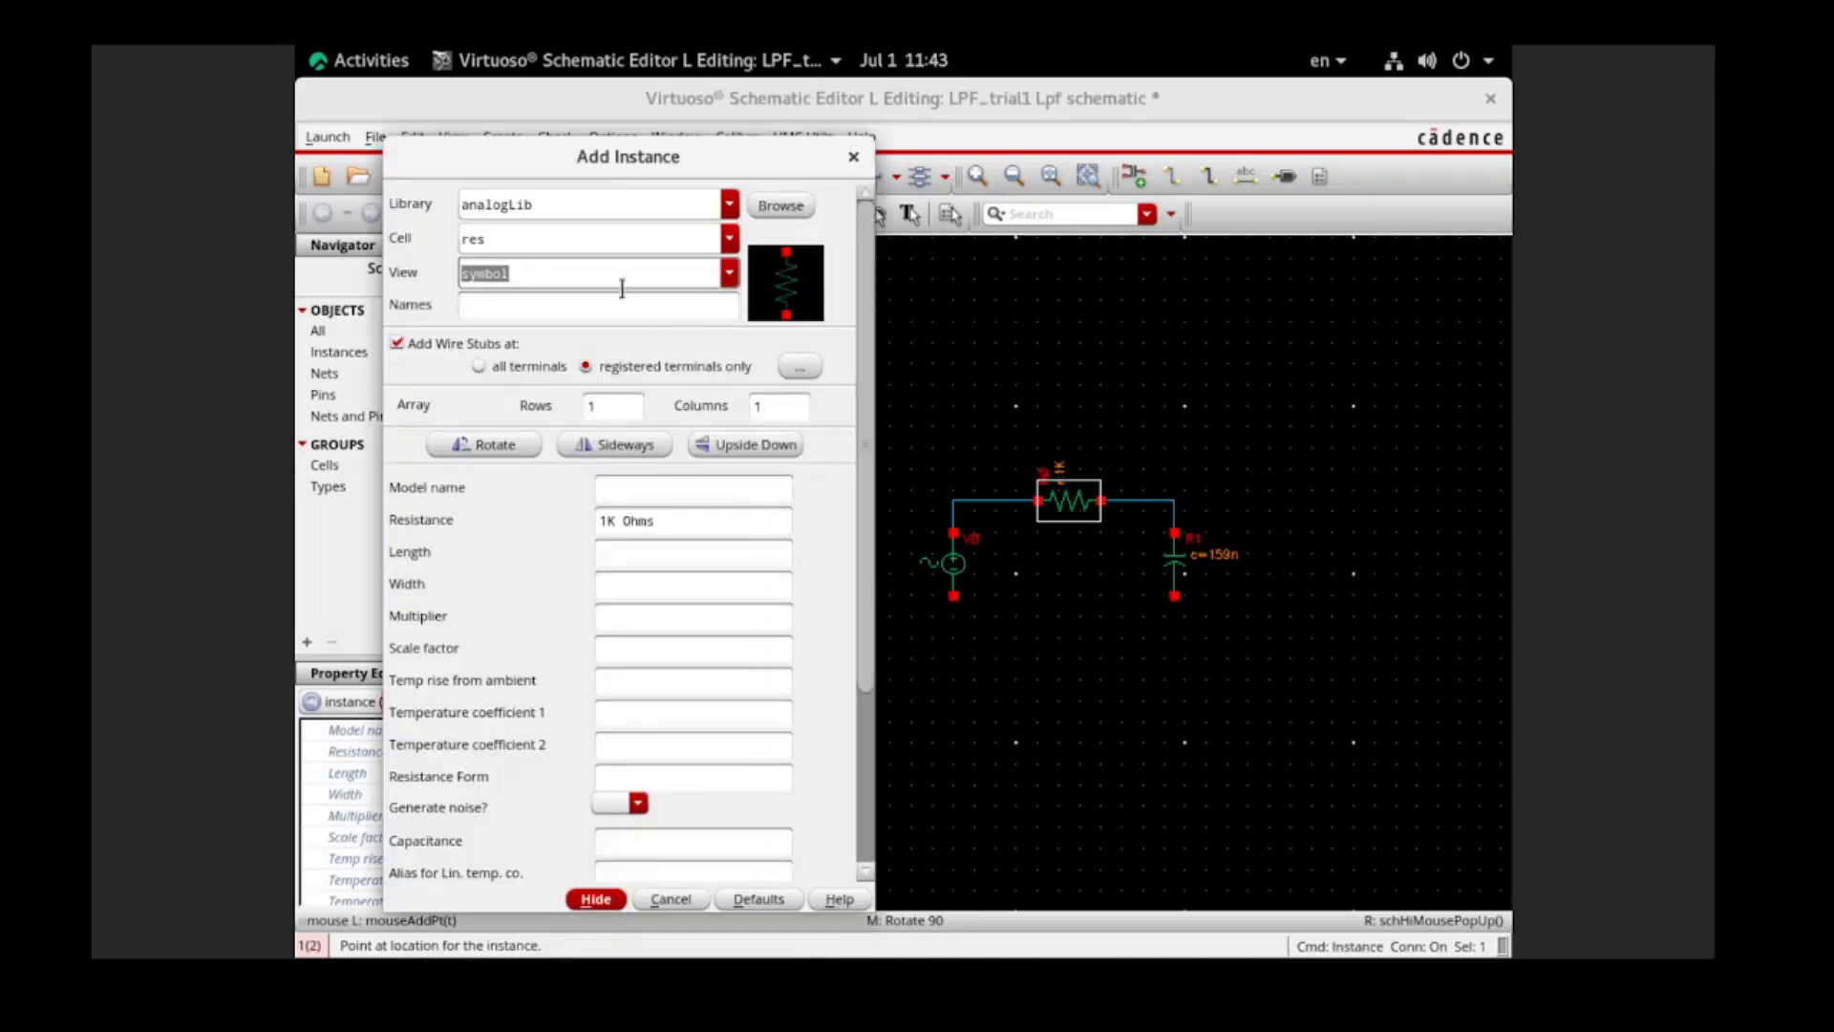
double_click(515, 241)
text(gnd)
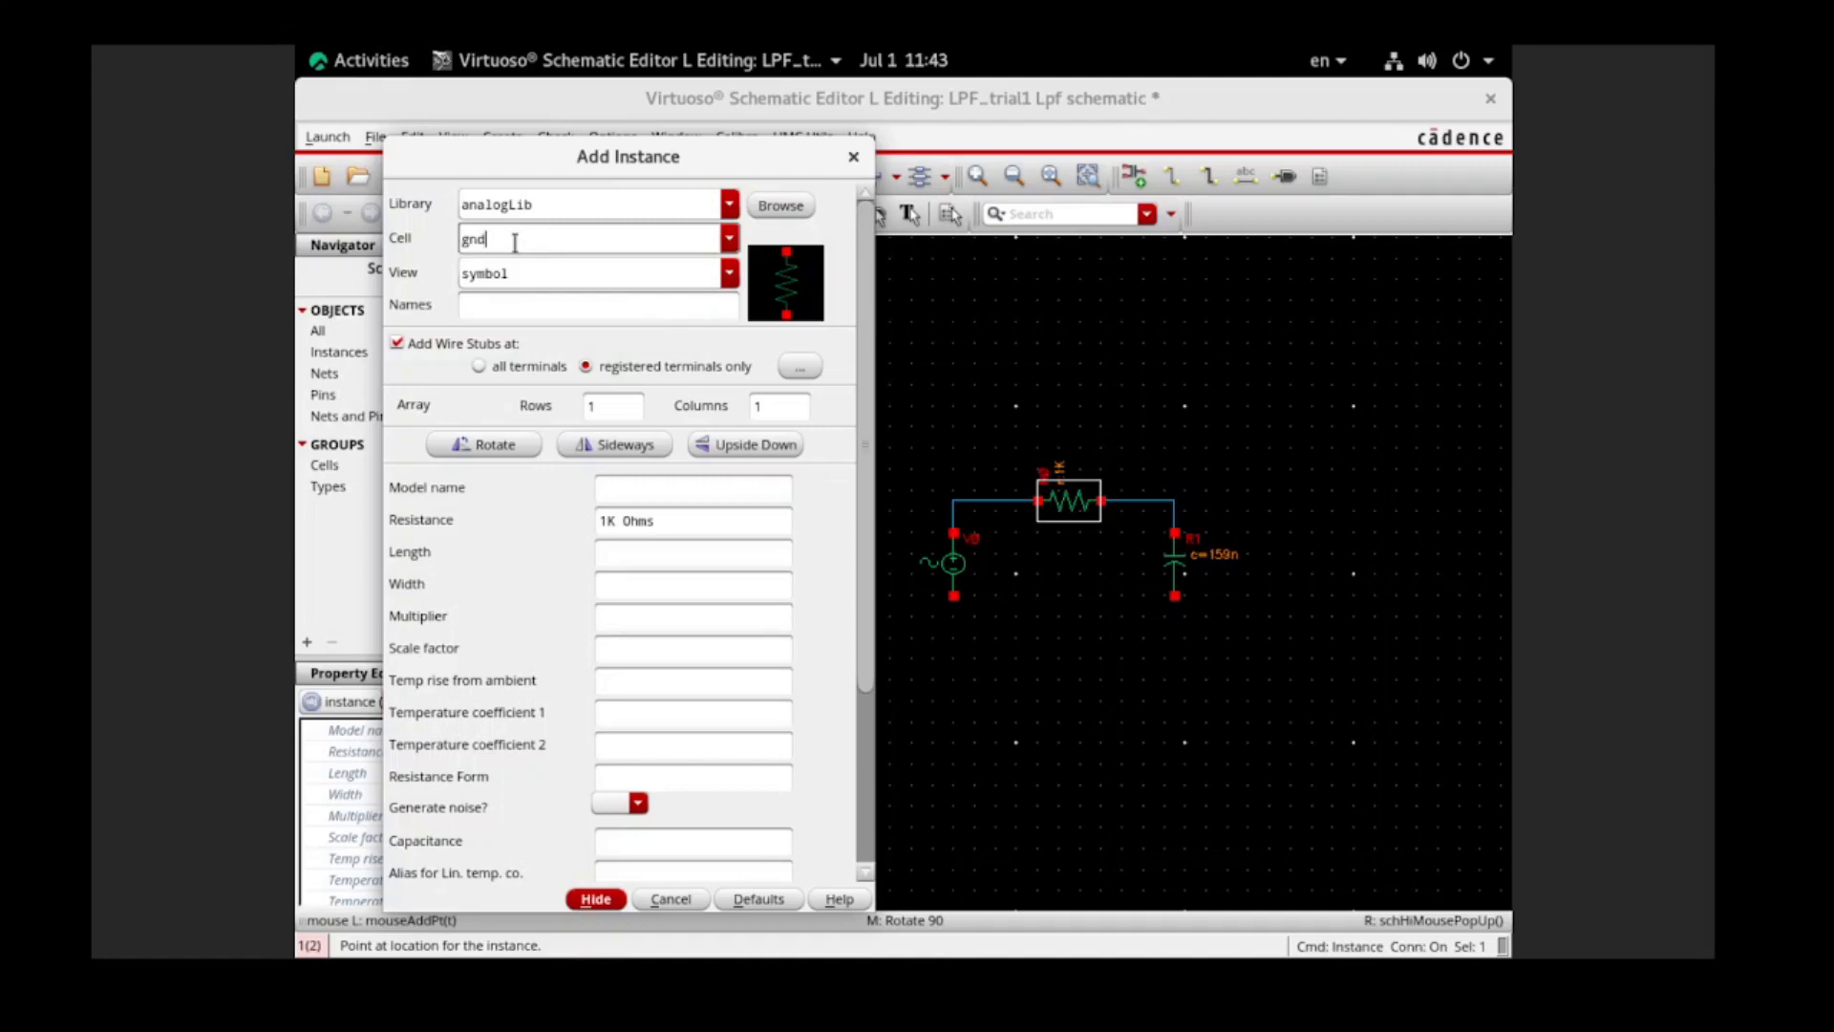
click(503, 283)
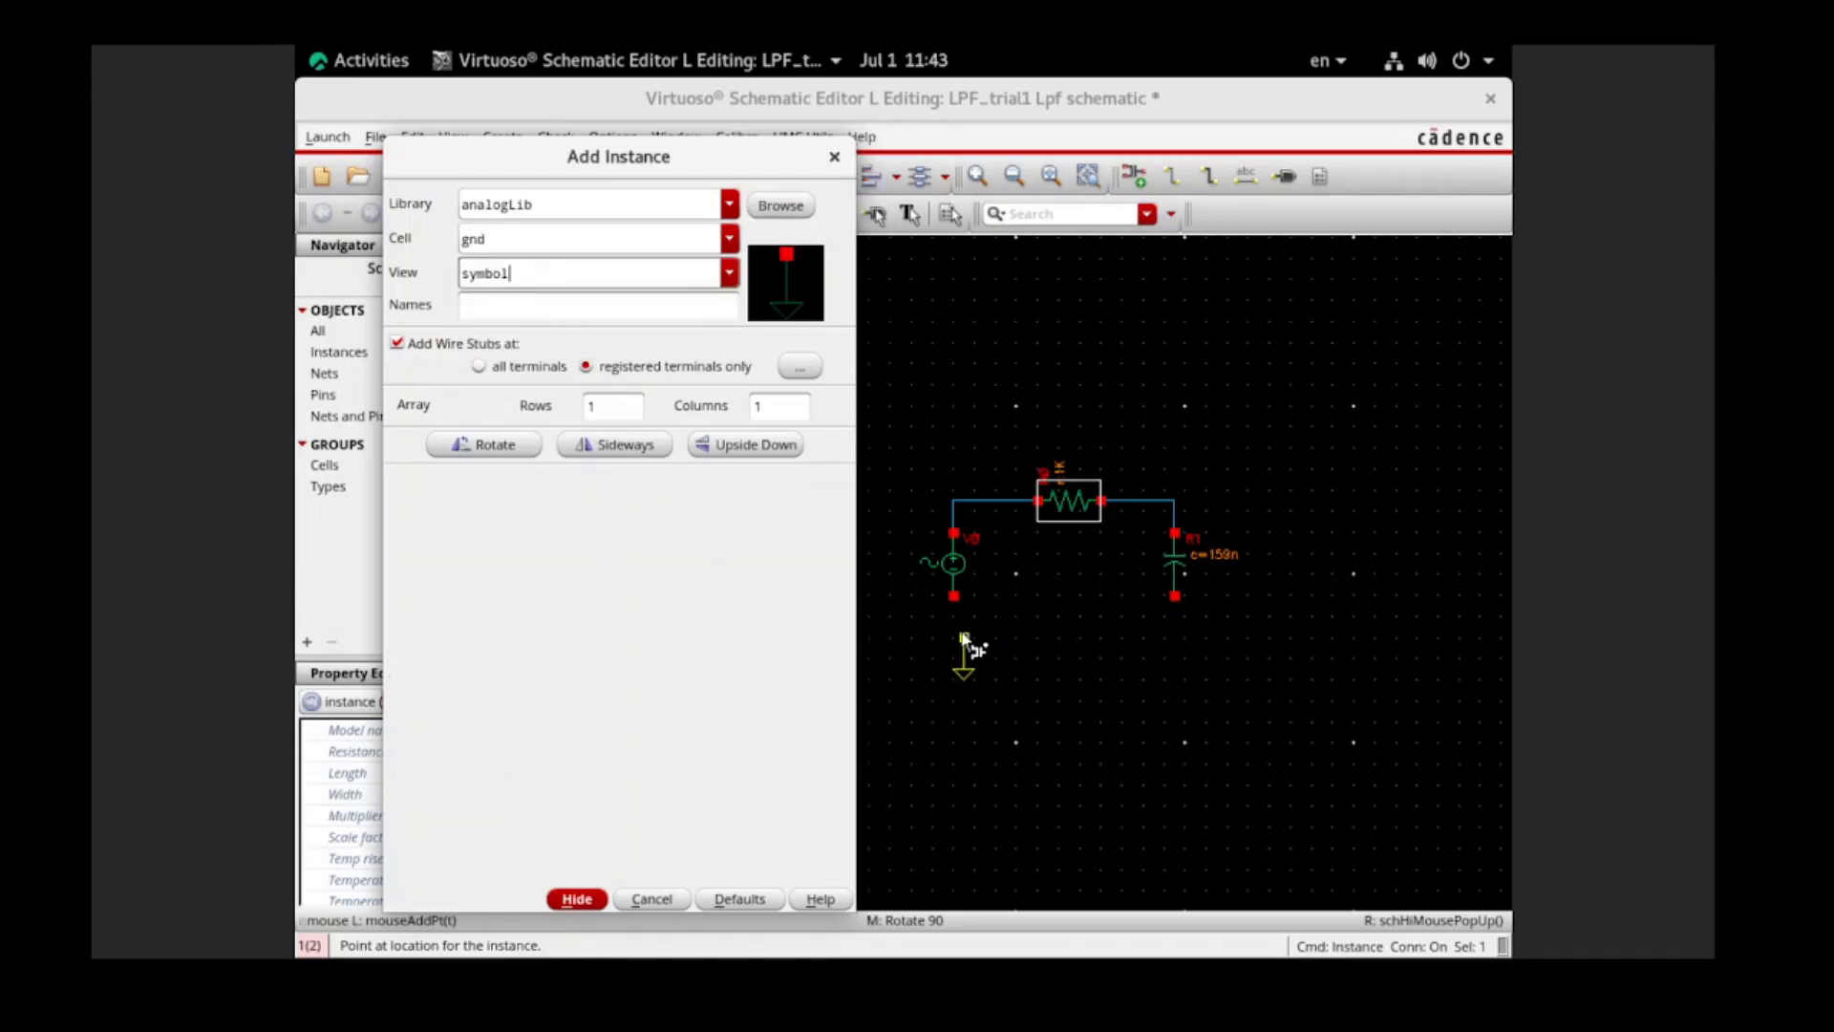
click(954, 634)
click(1174, 638)
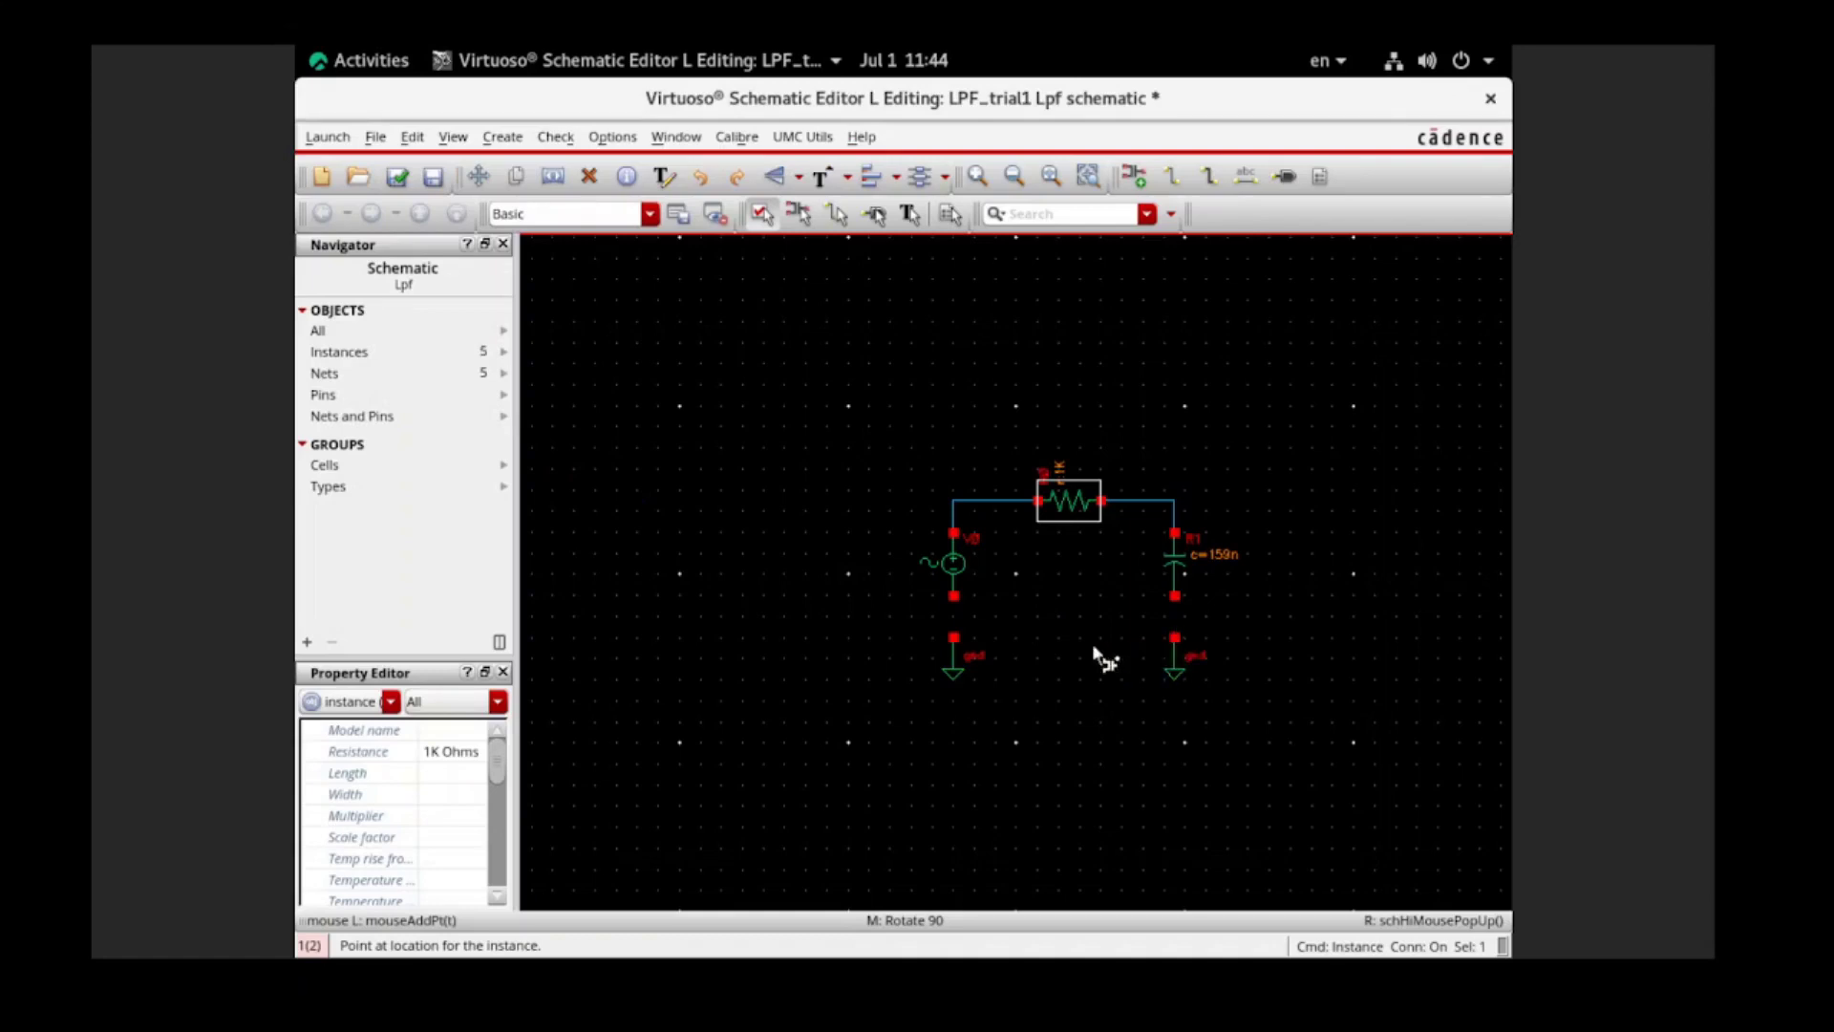
Wire the lower terminals of the voltage source and the capacitor to their gnd symbols, finishing in full screen.
key(w)
click(953, 596)
click(953, 637)
click(1174, 596)
click(1173, 637)
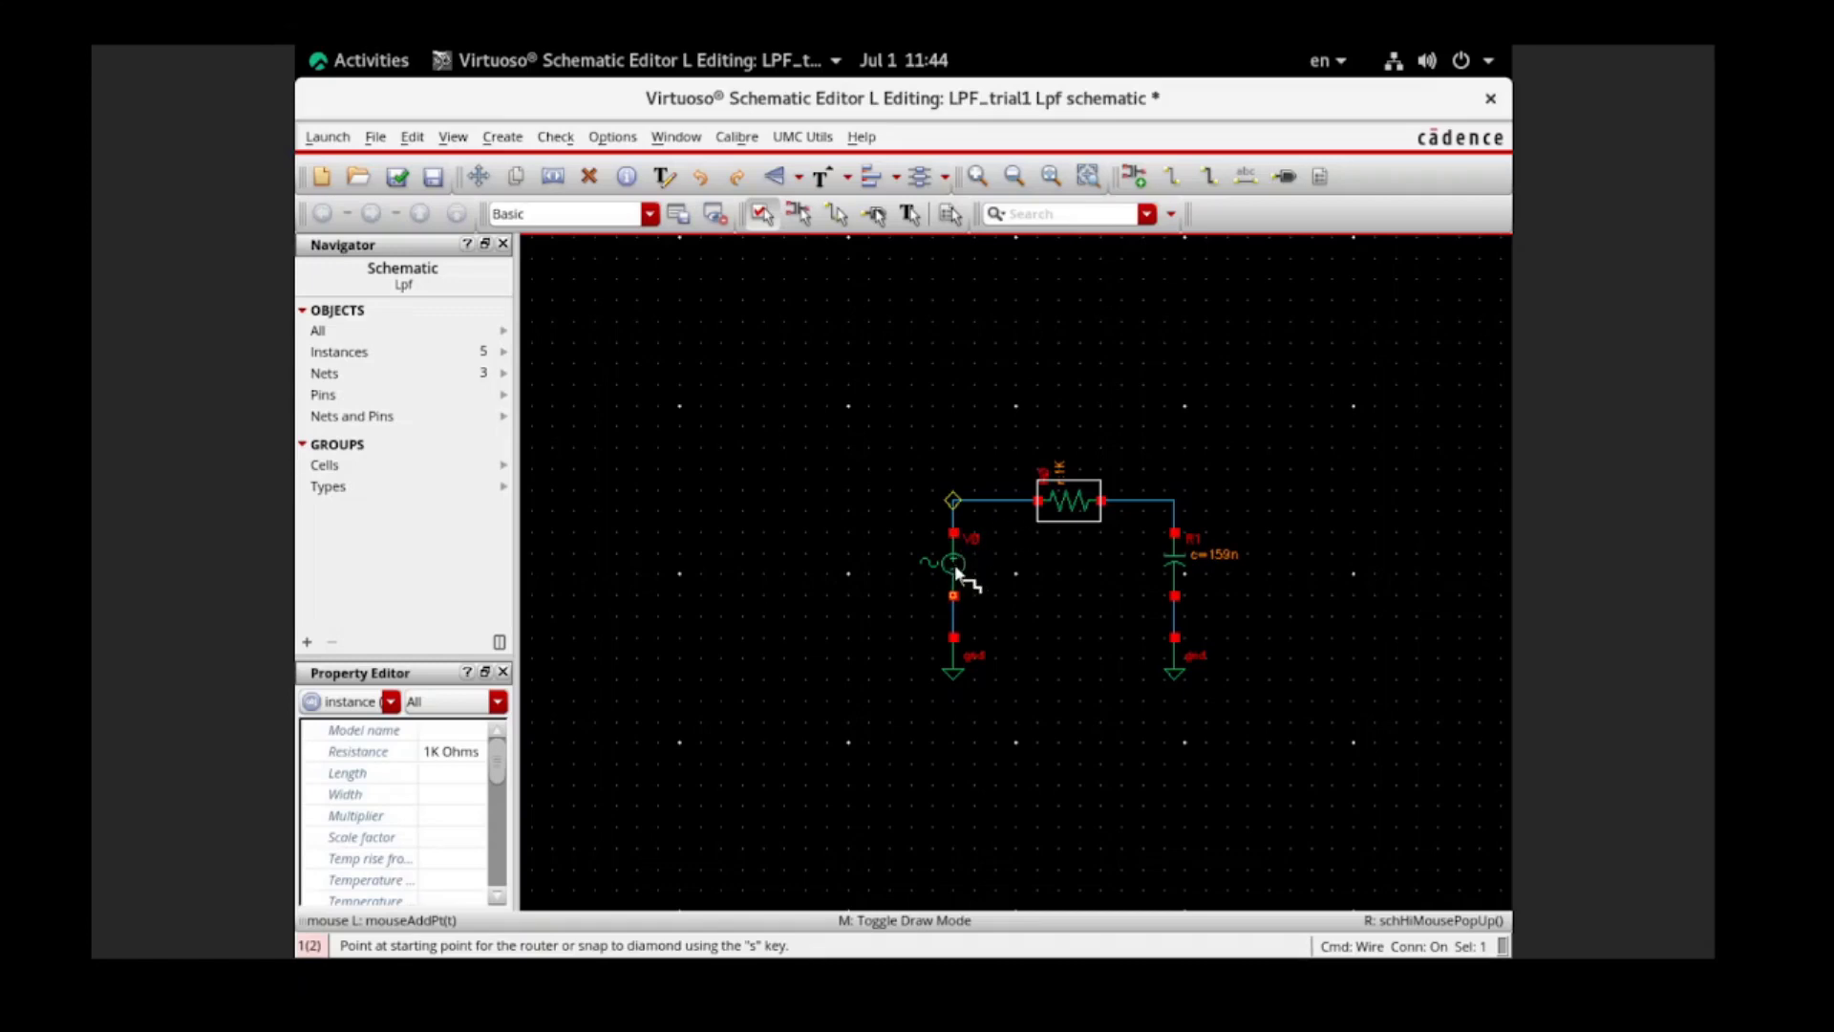
key(Escape)
click(1275, 323)
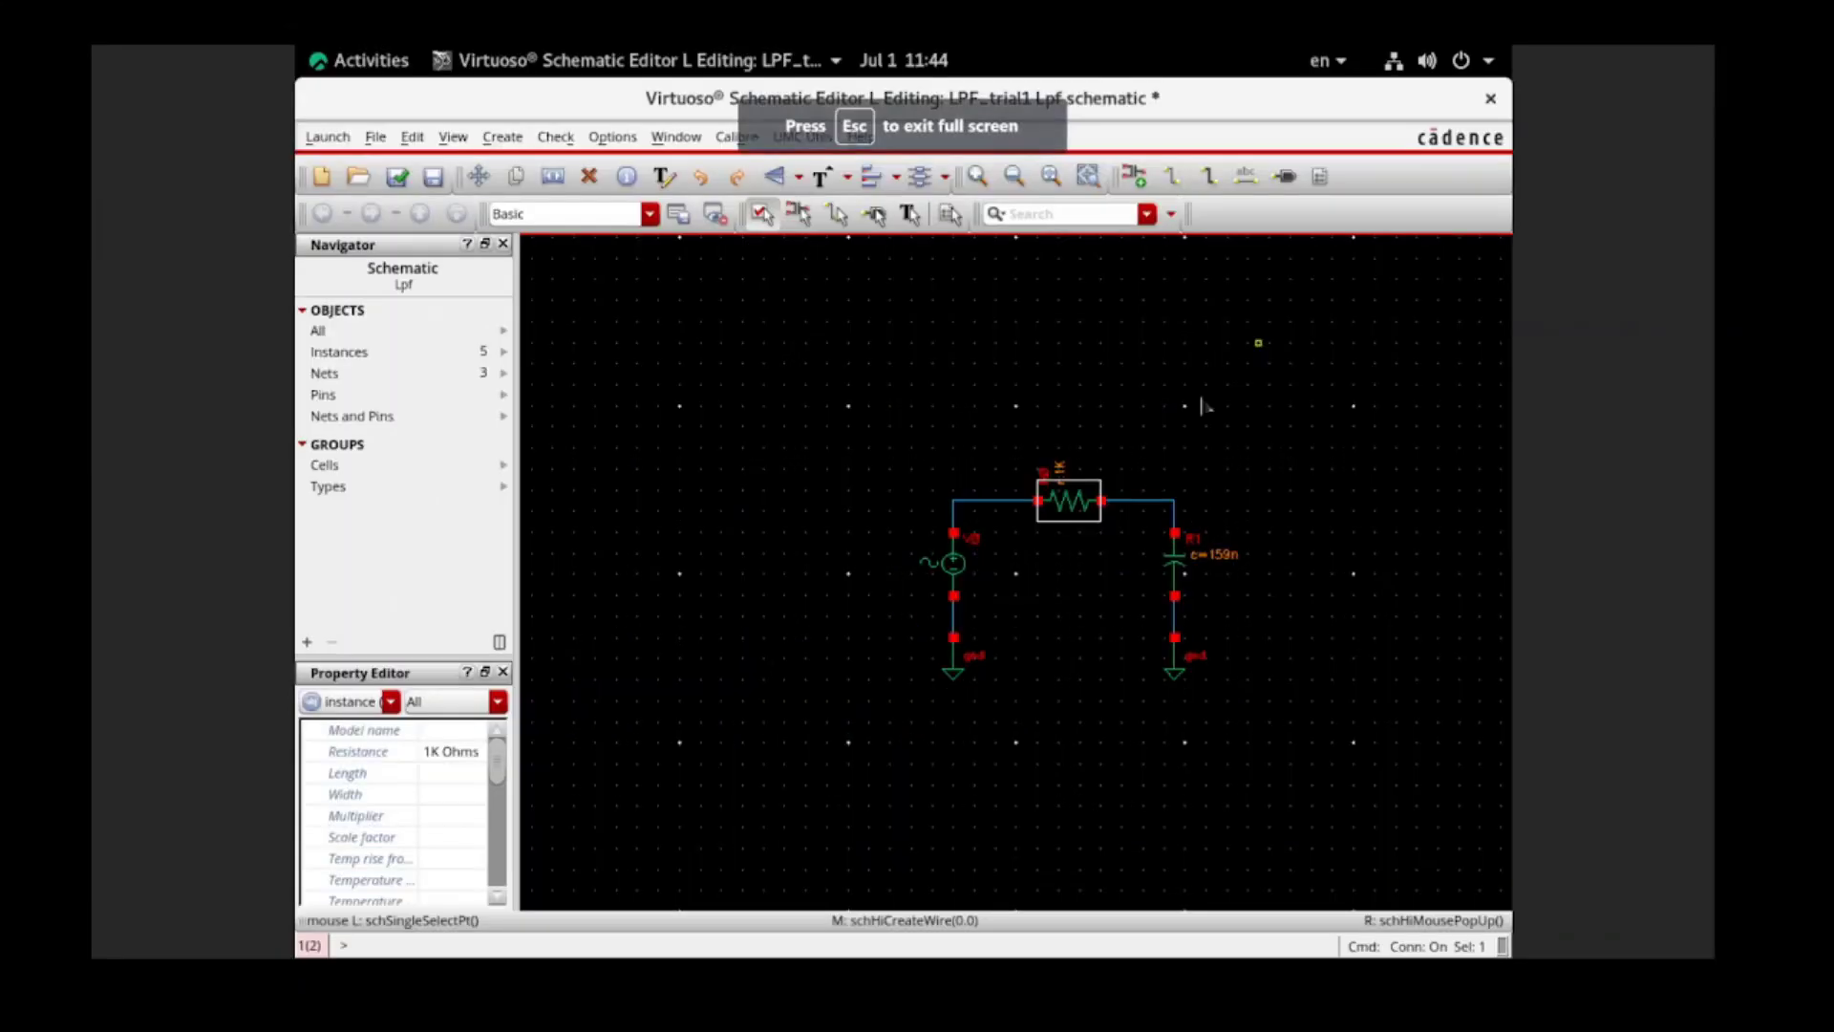
Set the AC magnitude of the vsin voltage source to 1 V in its object properties.
click(963, 563)
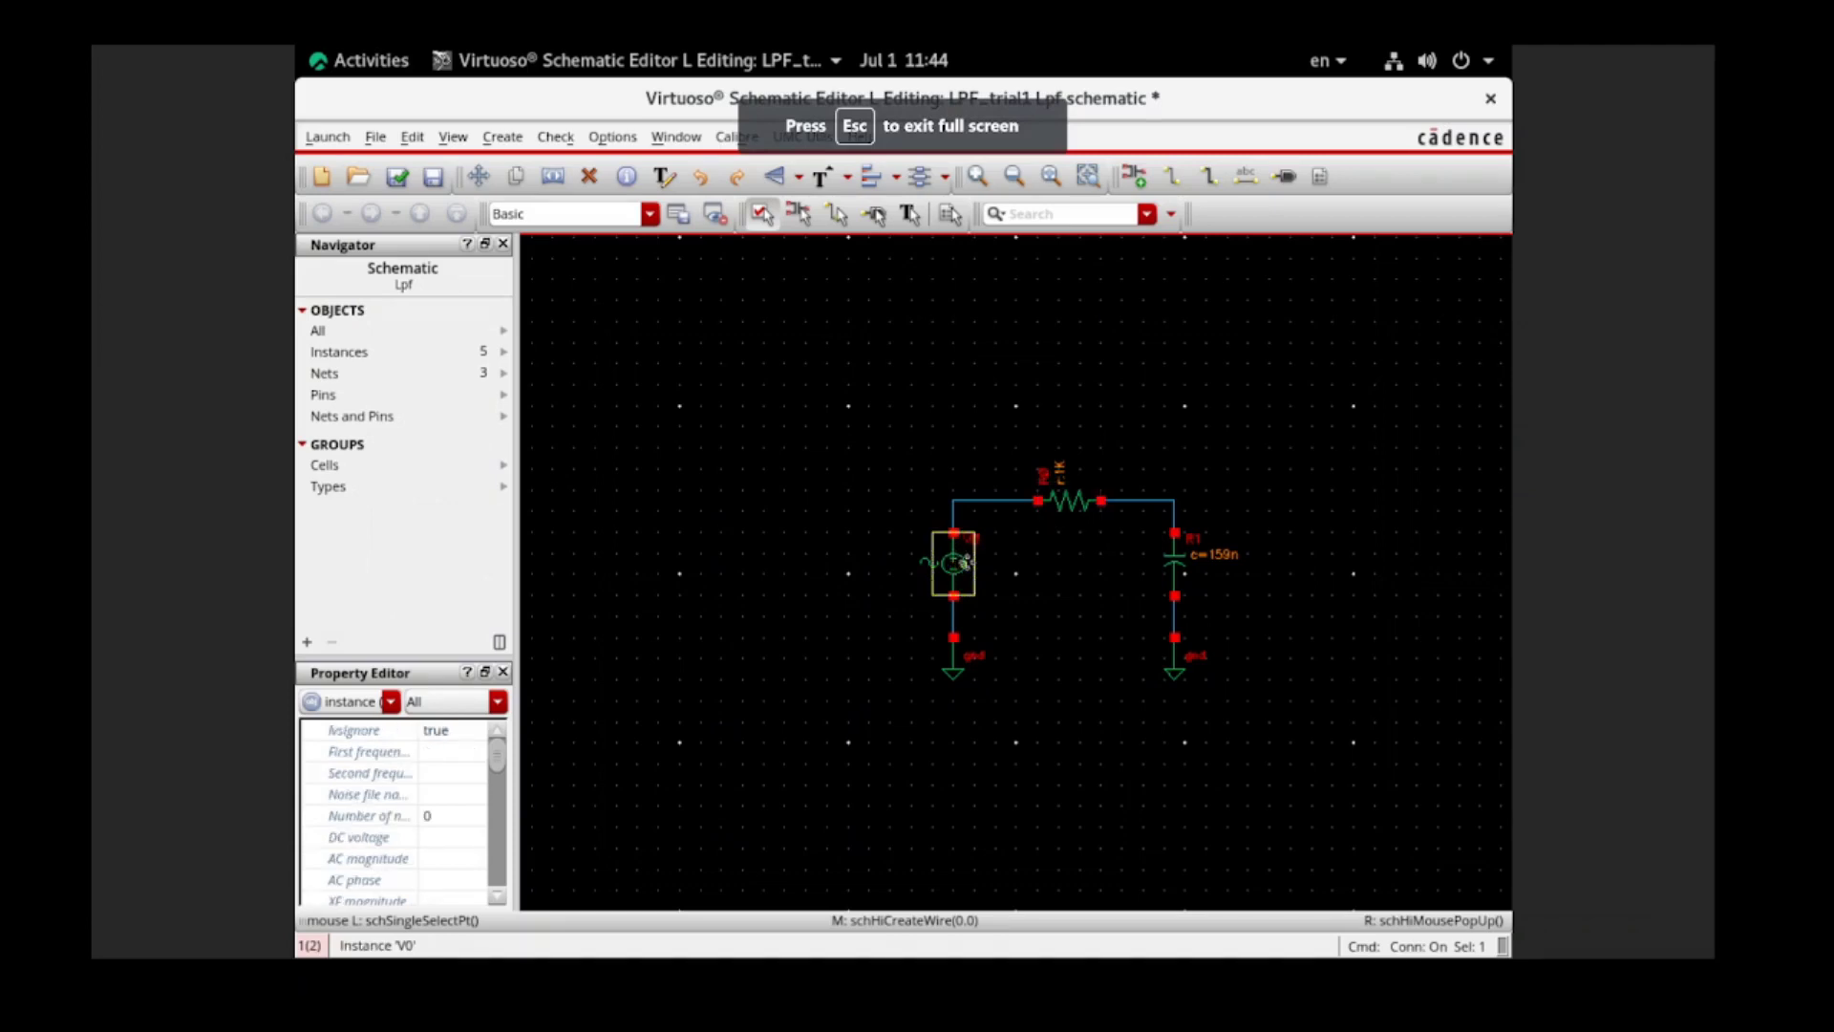
key(q)
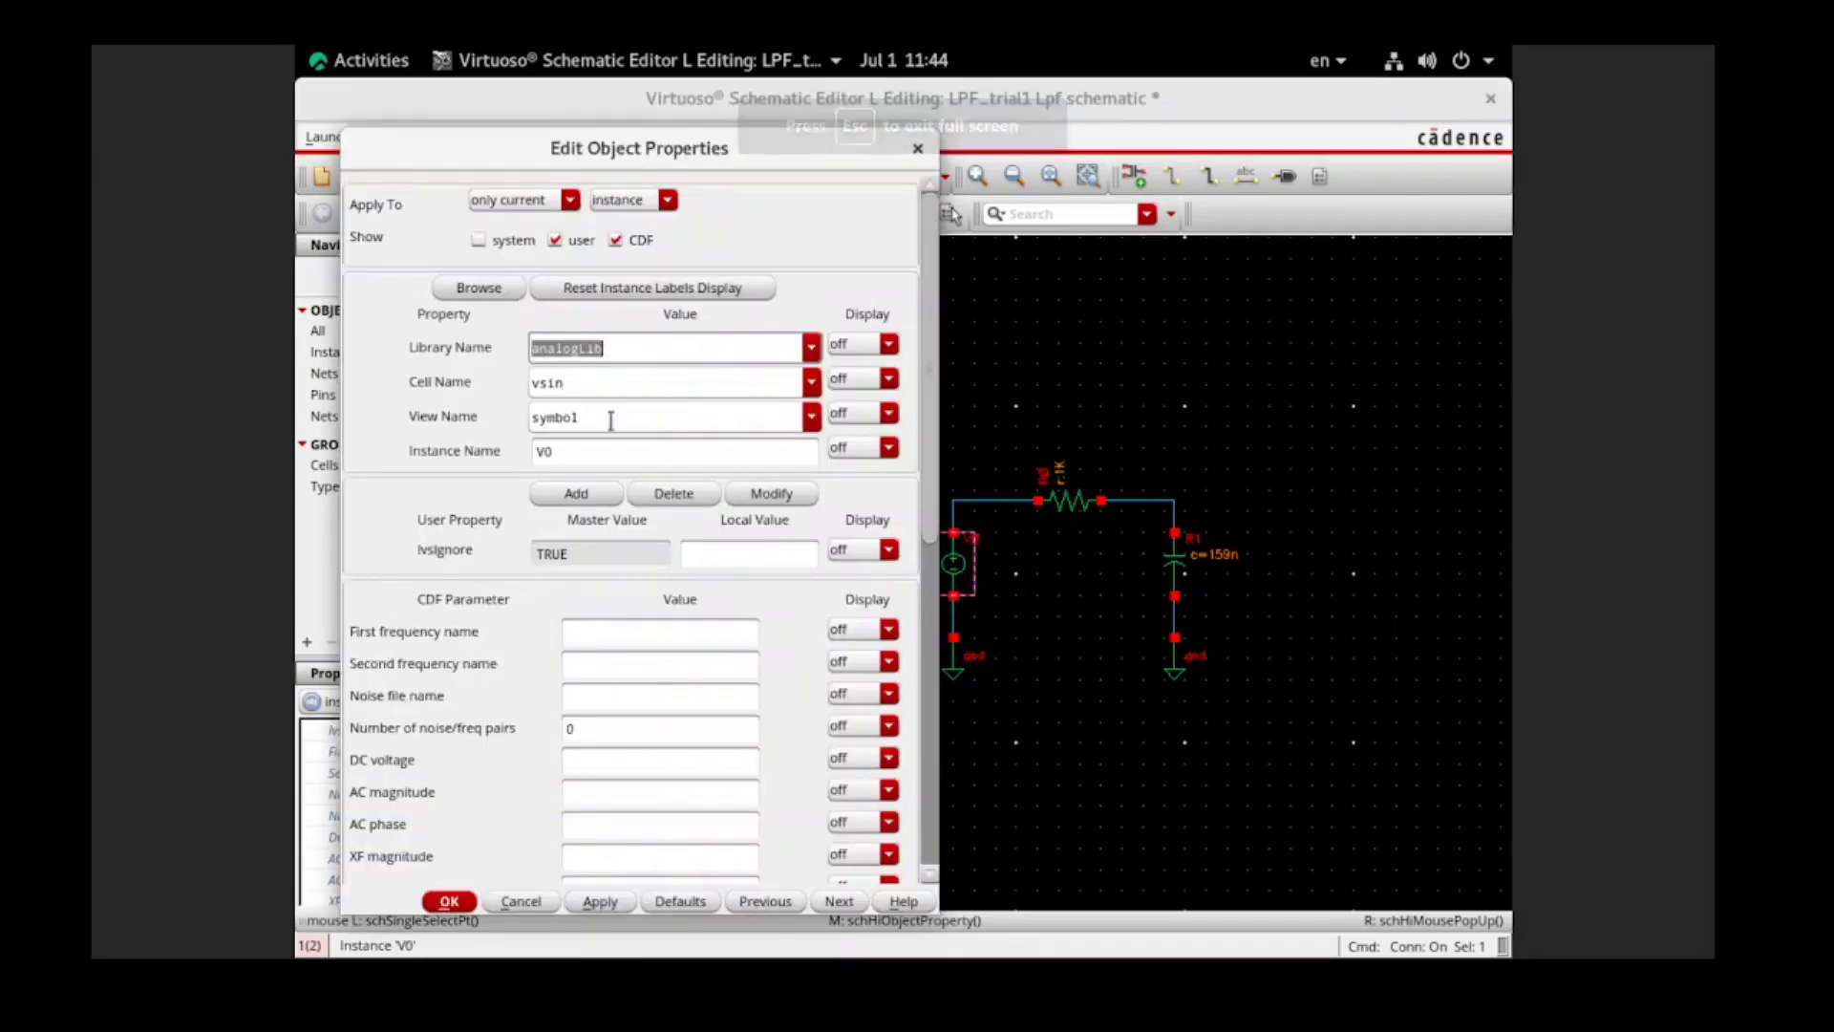
scroll(802, 587, down, 3)
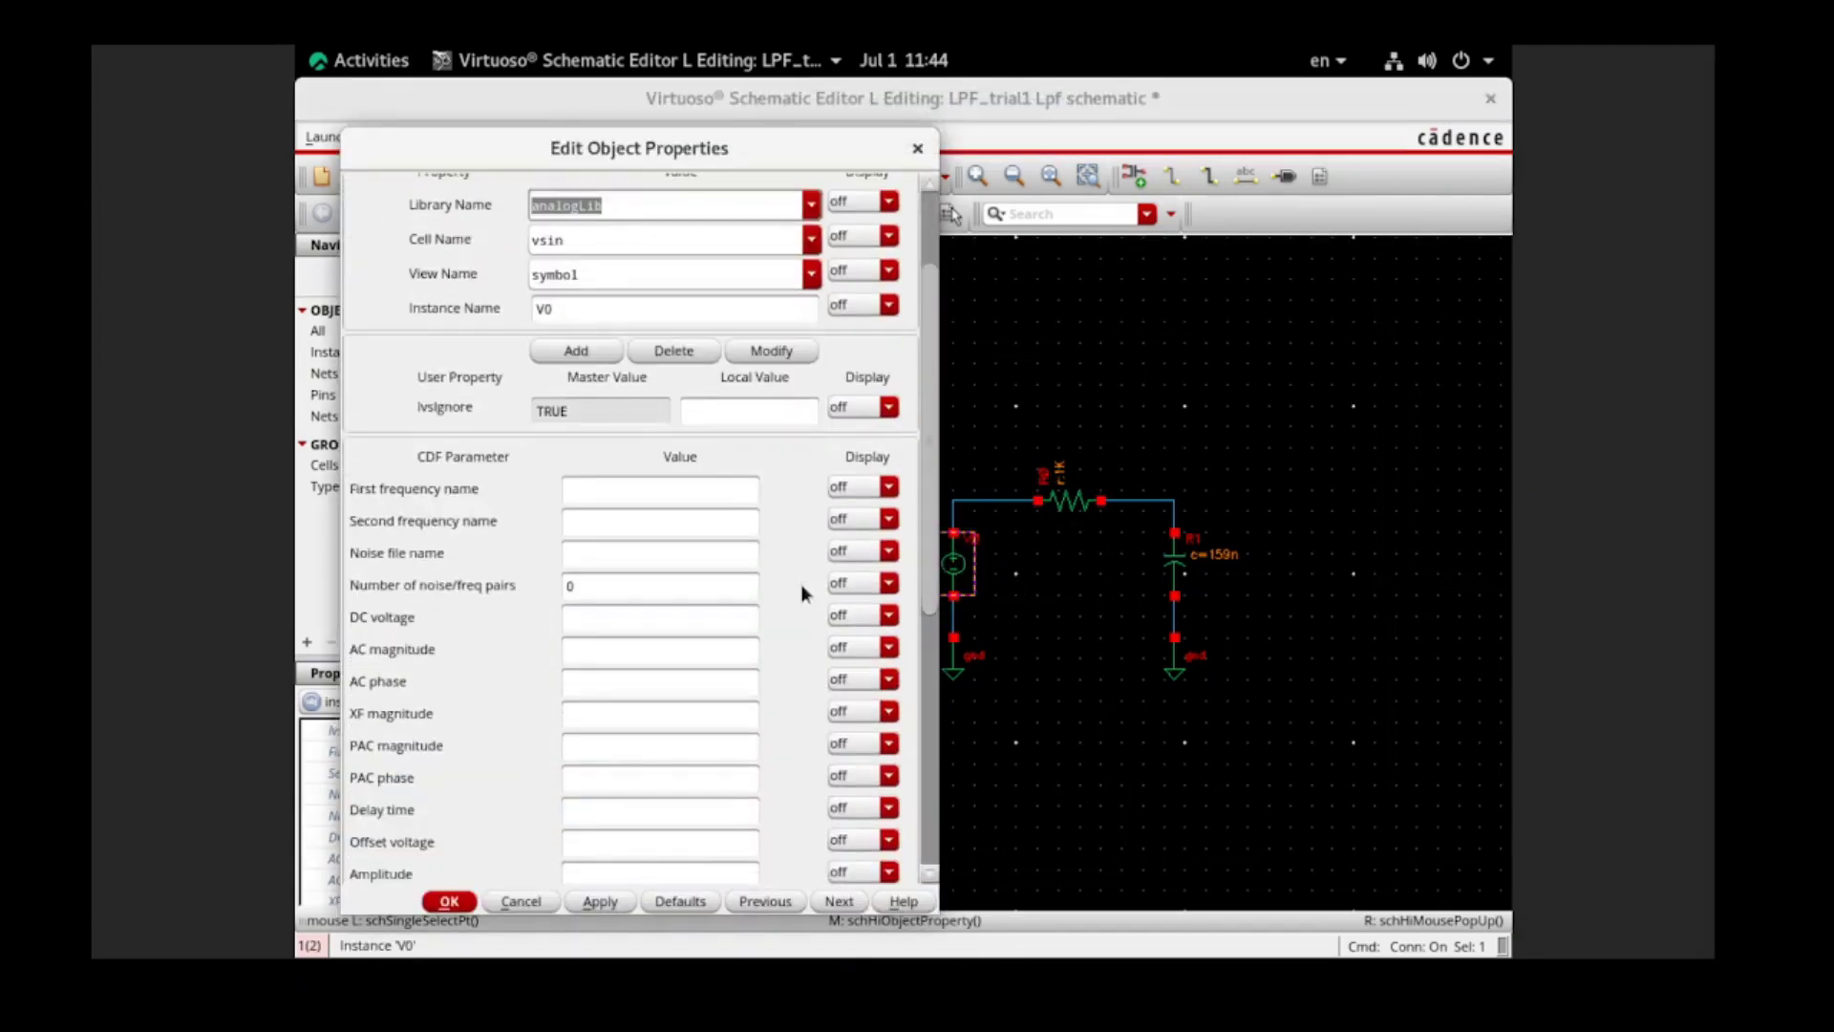
scroll(792, 606, down, 2)
click(643, 579)
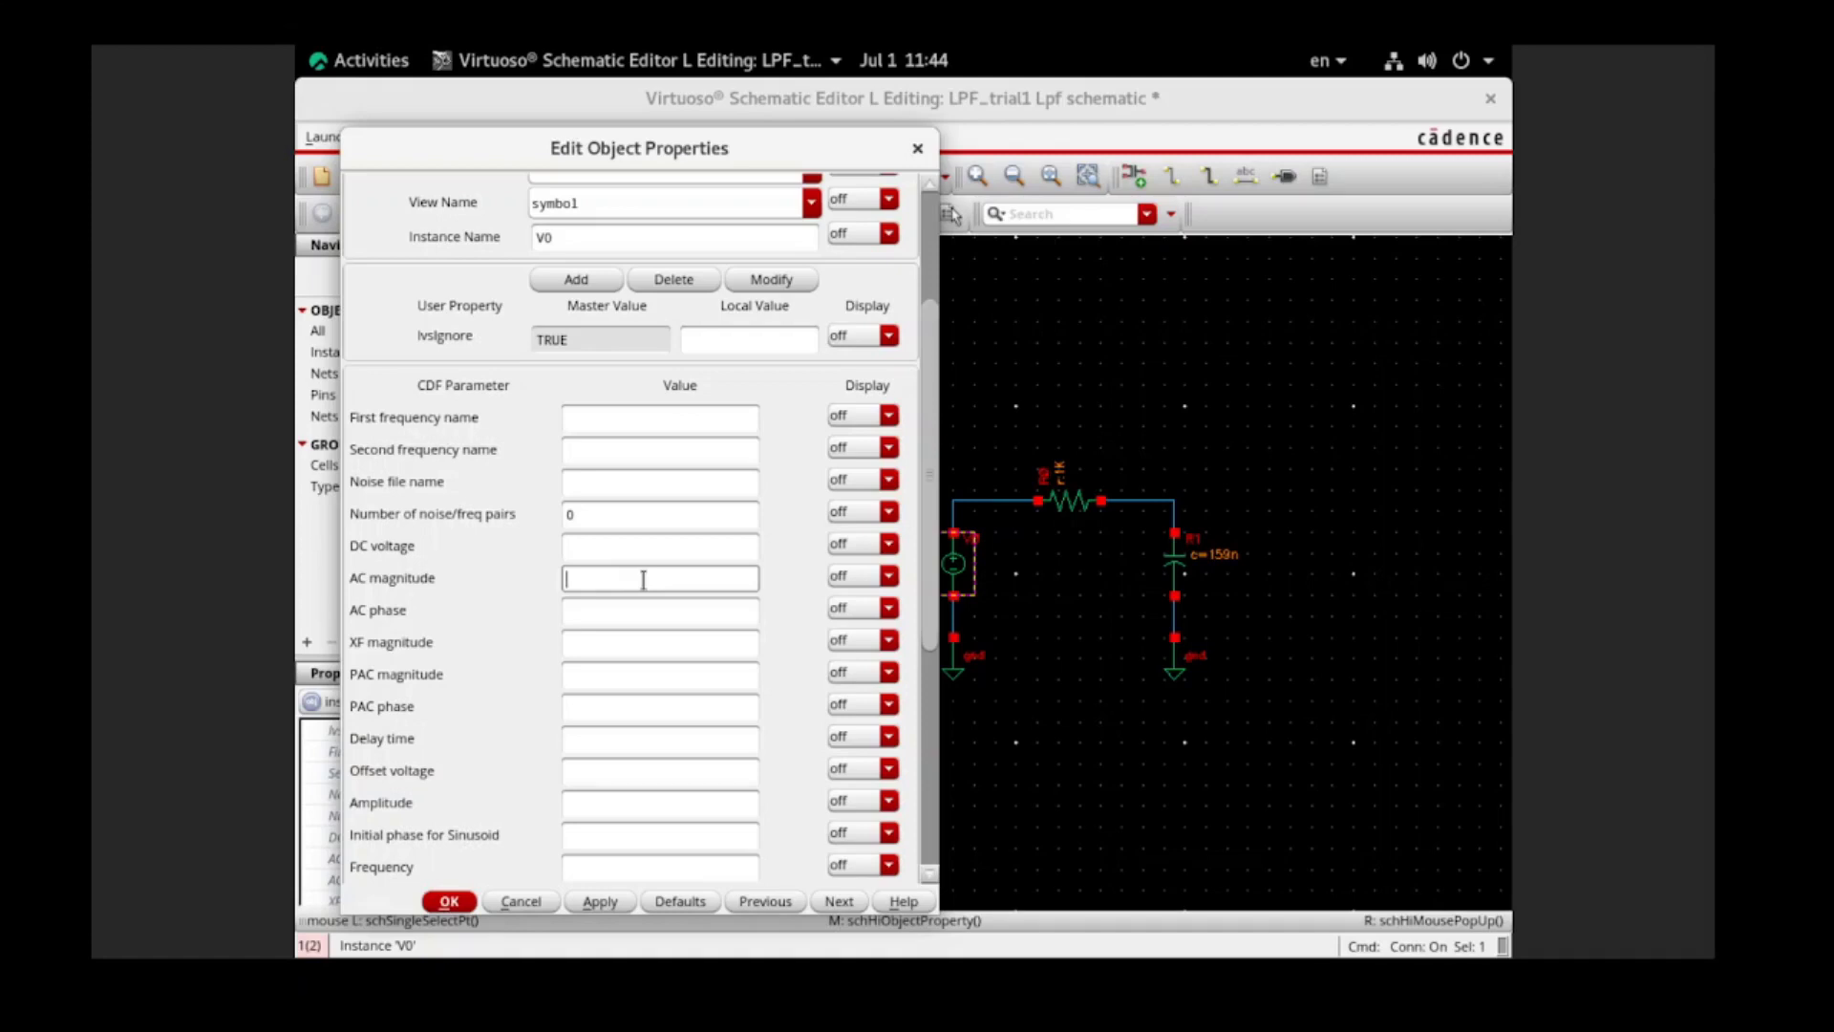
scroll(638, 578, down, 4)
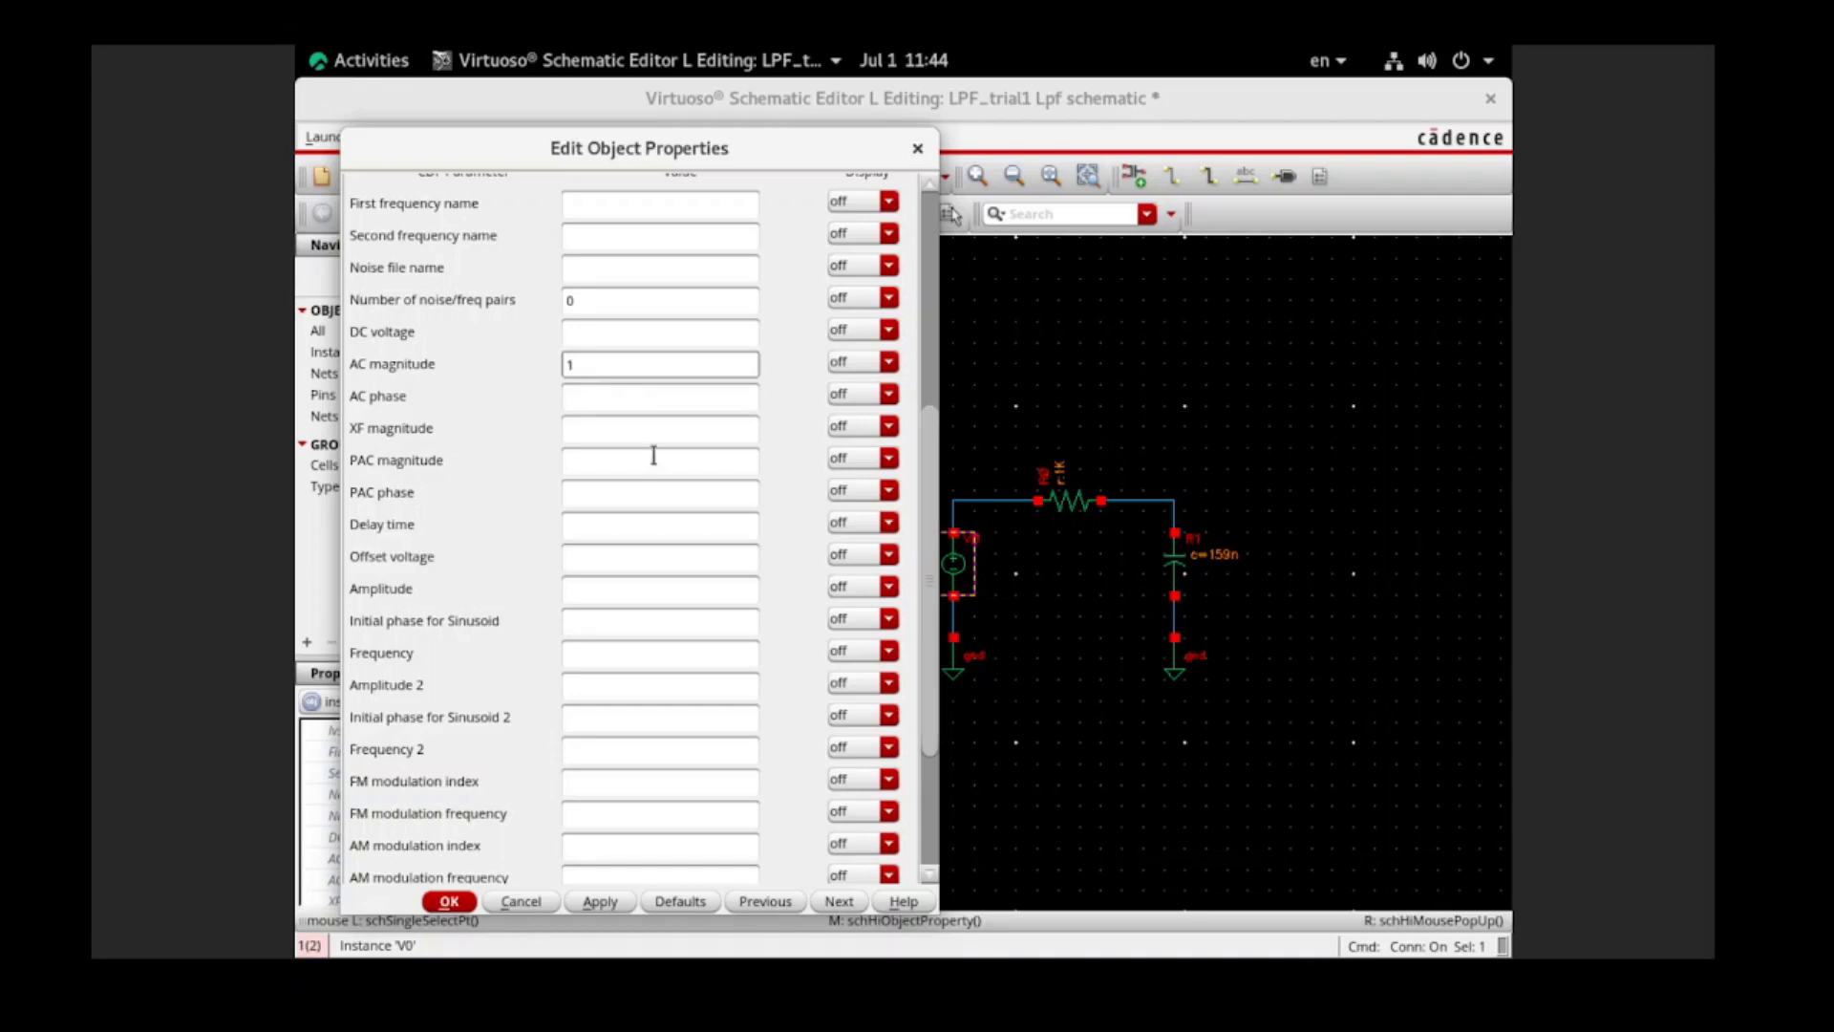
scroll(726, 506, up, 2)
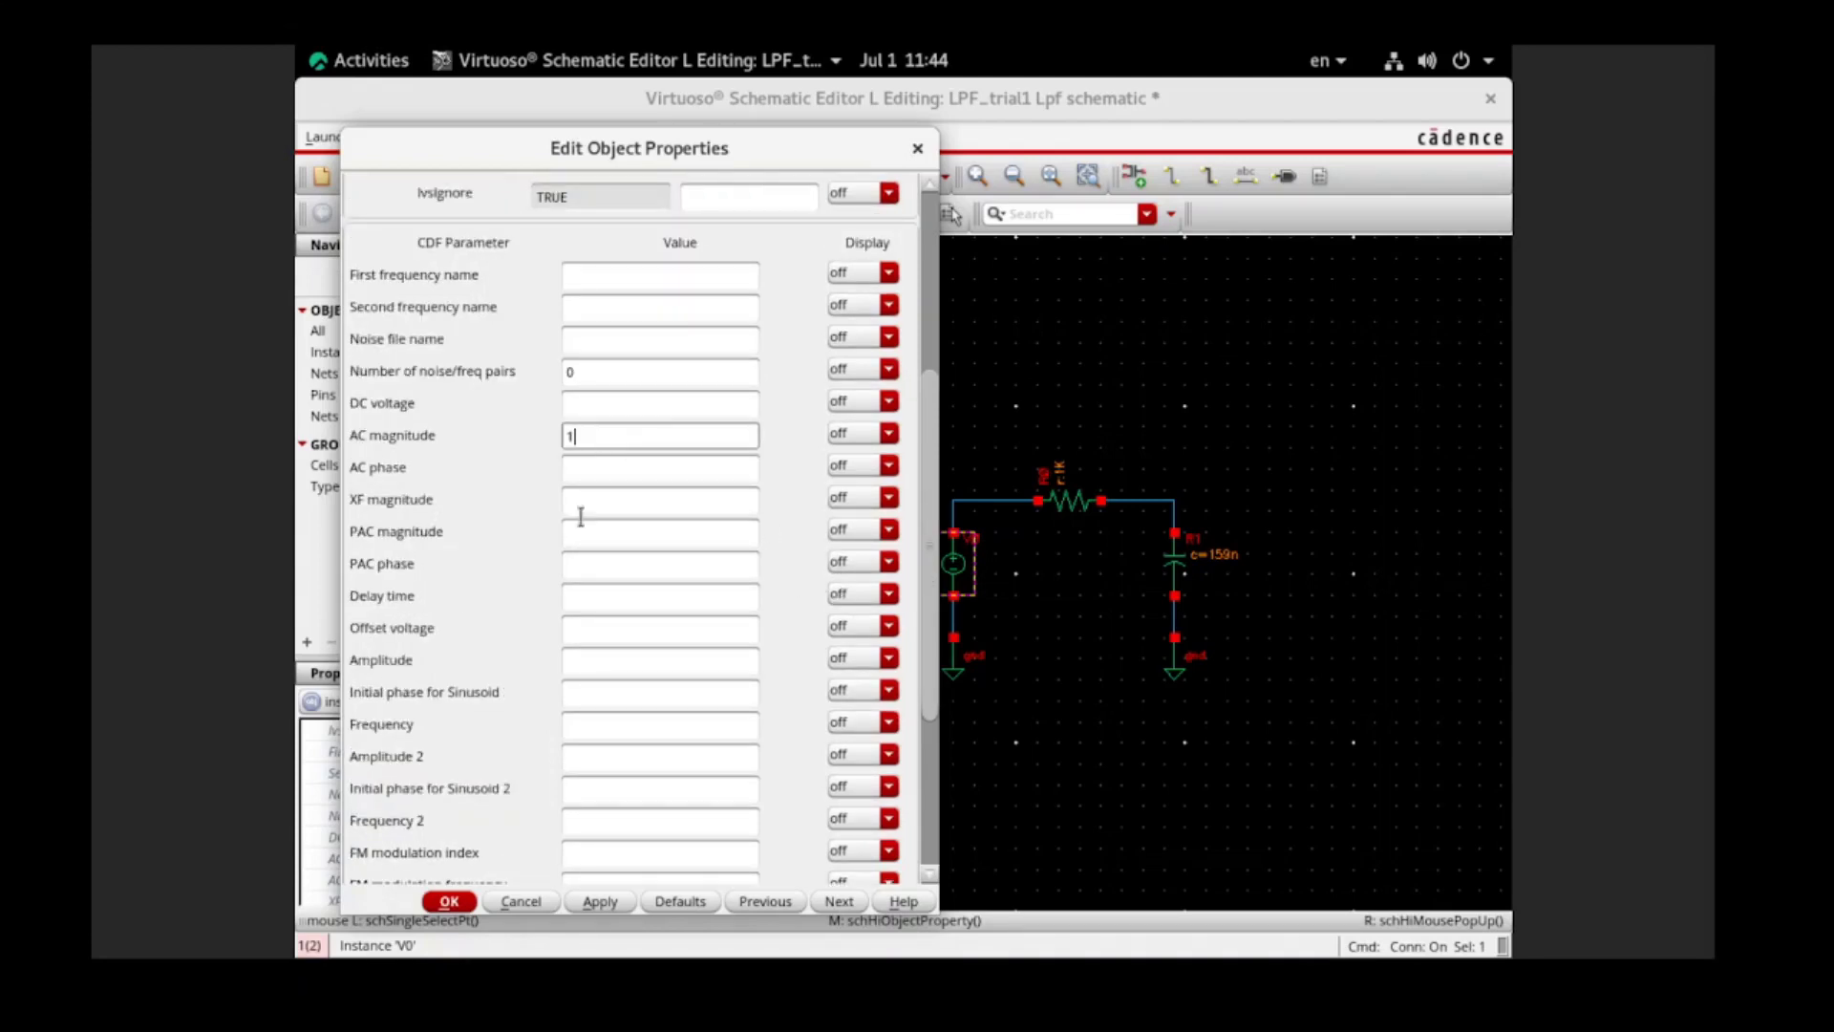
click(449, 902)
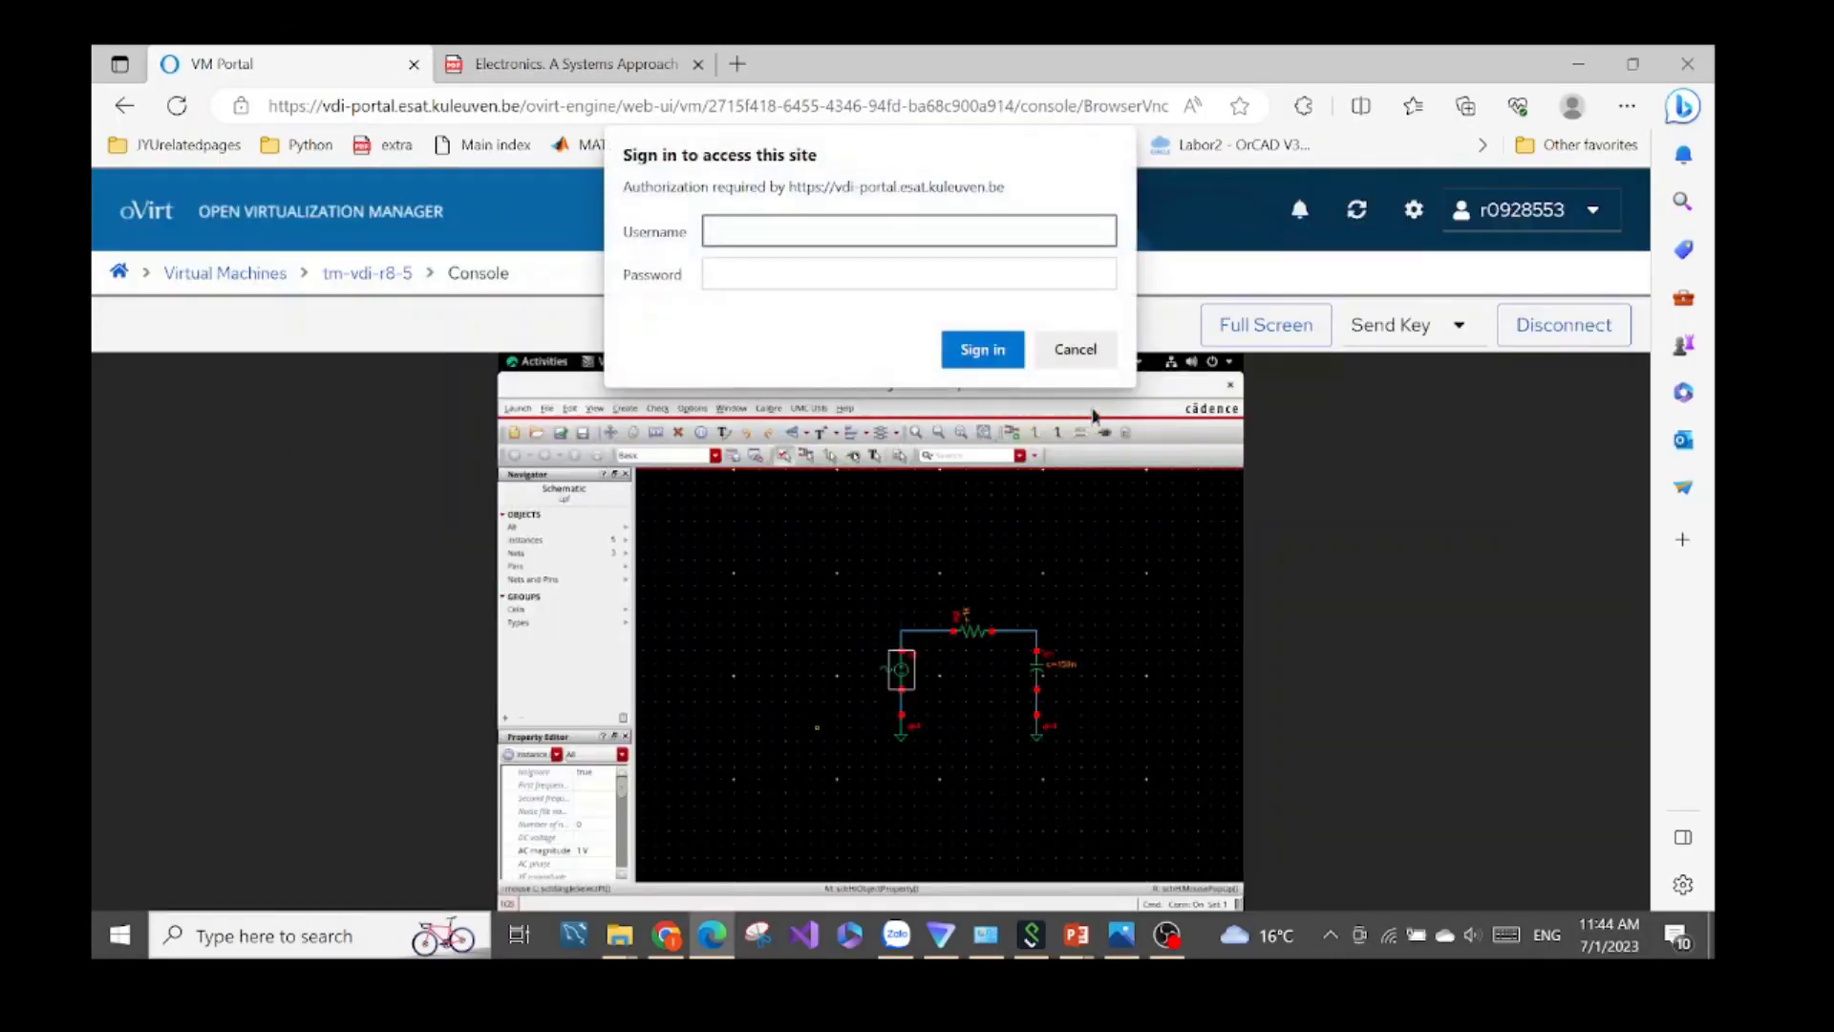
Cancel the site sign-in, return to full screen, and check and save the schematic.
click(1075, 348)
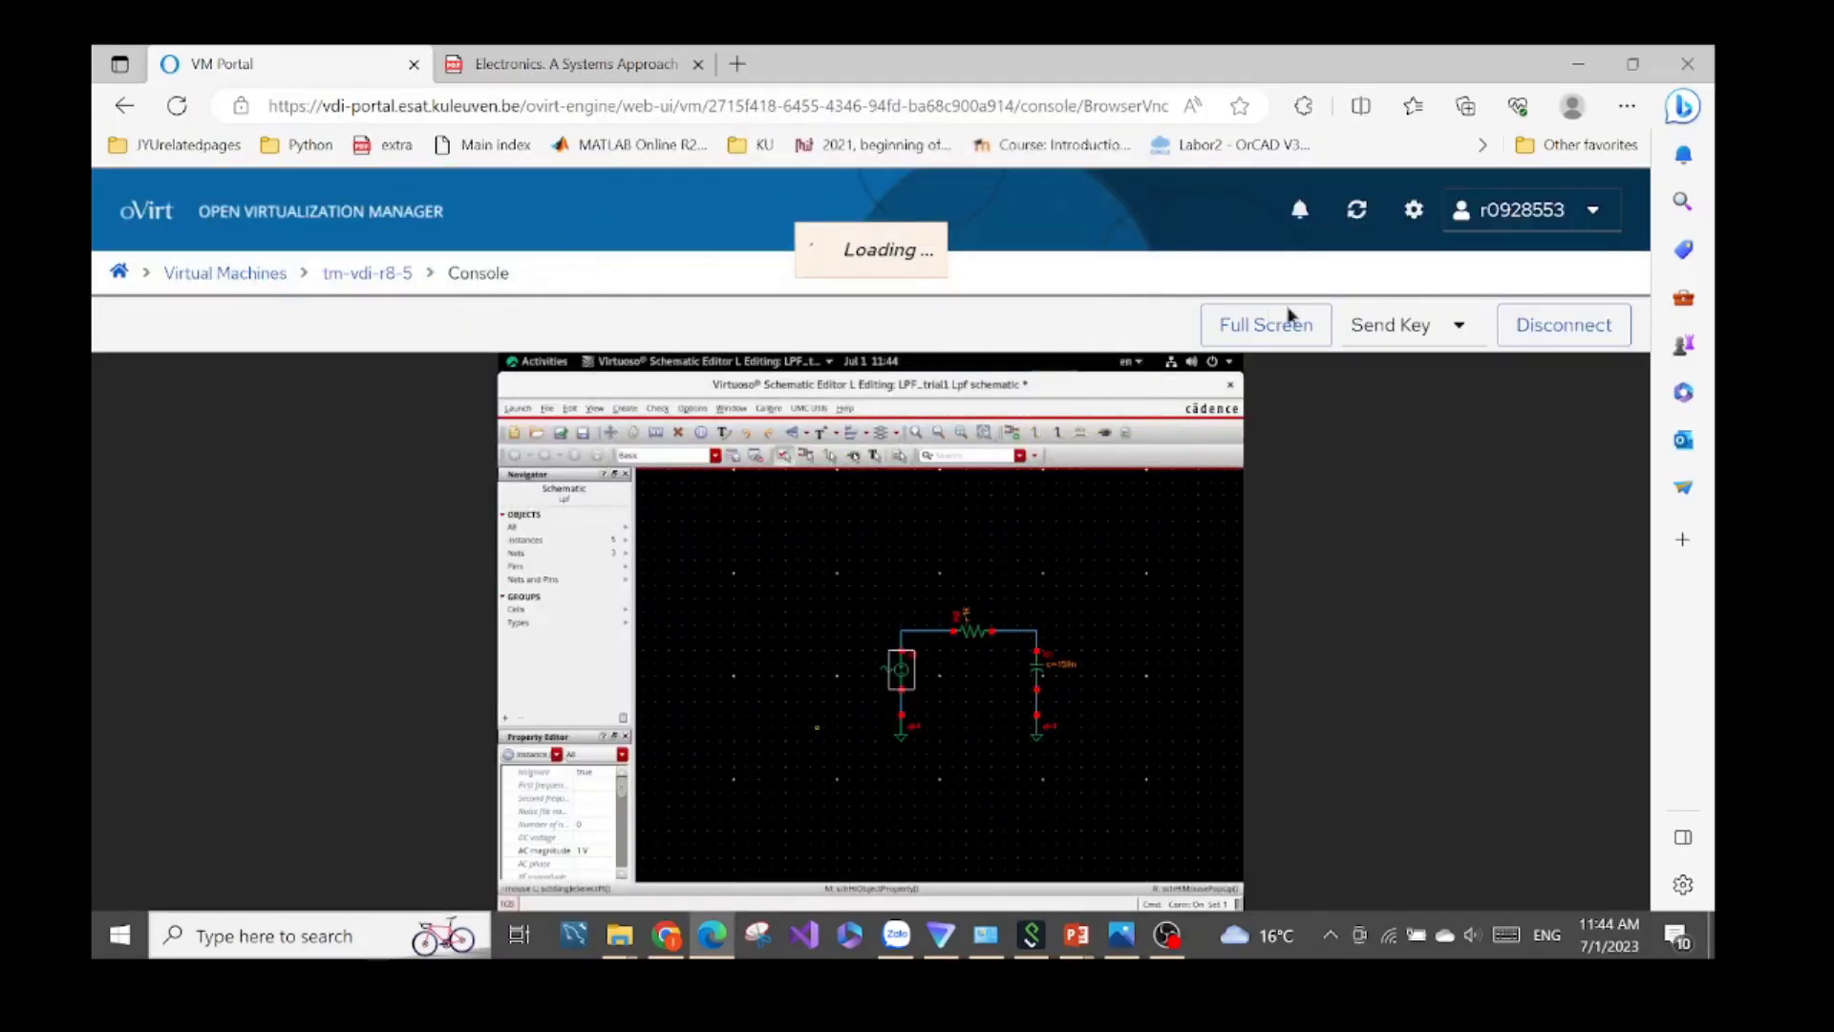
click(1265, 325)
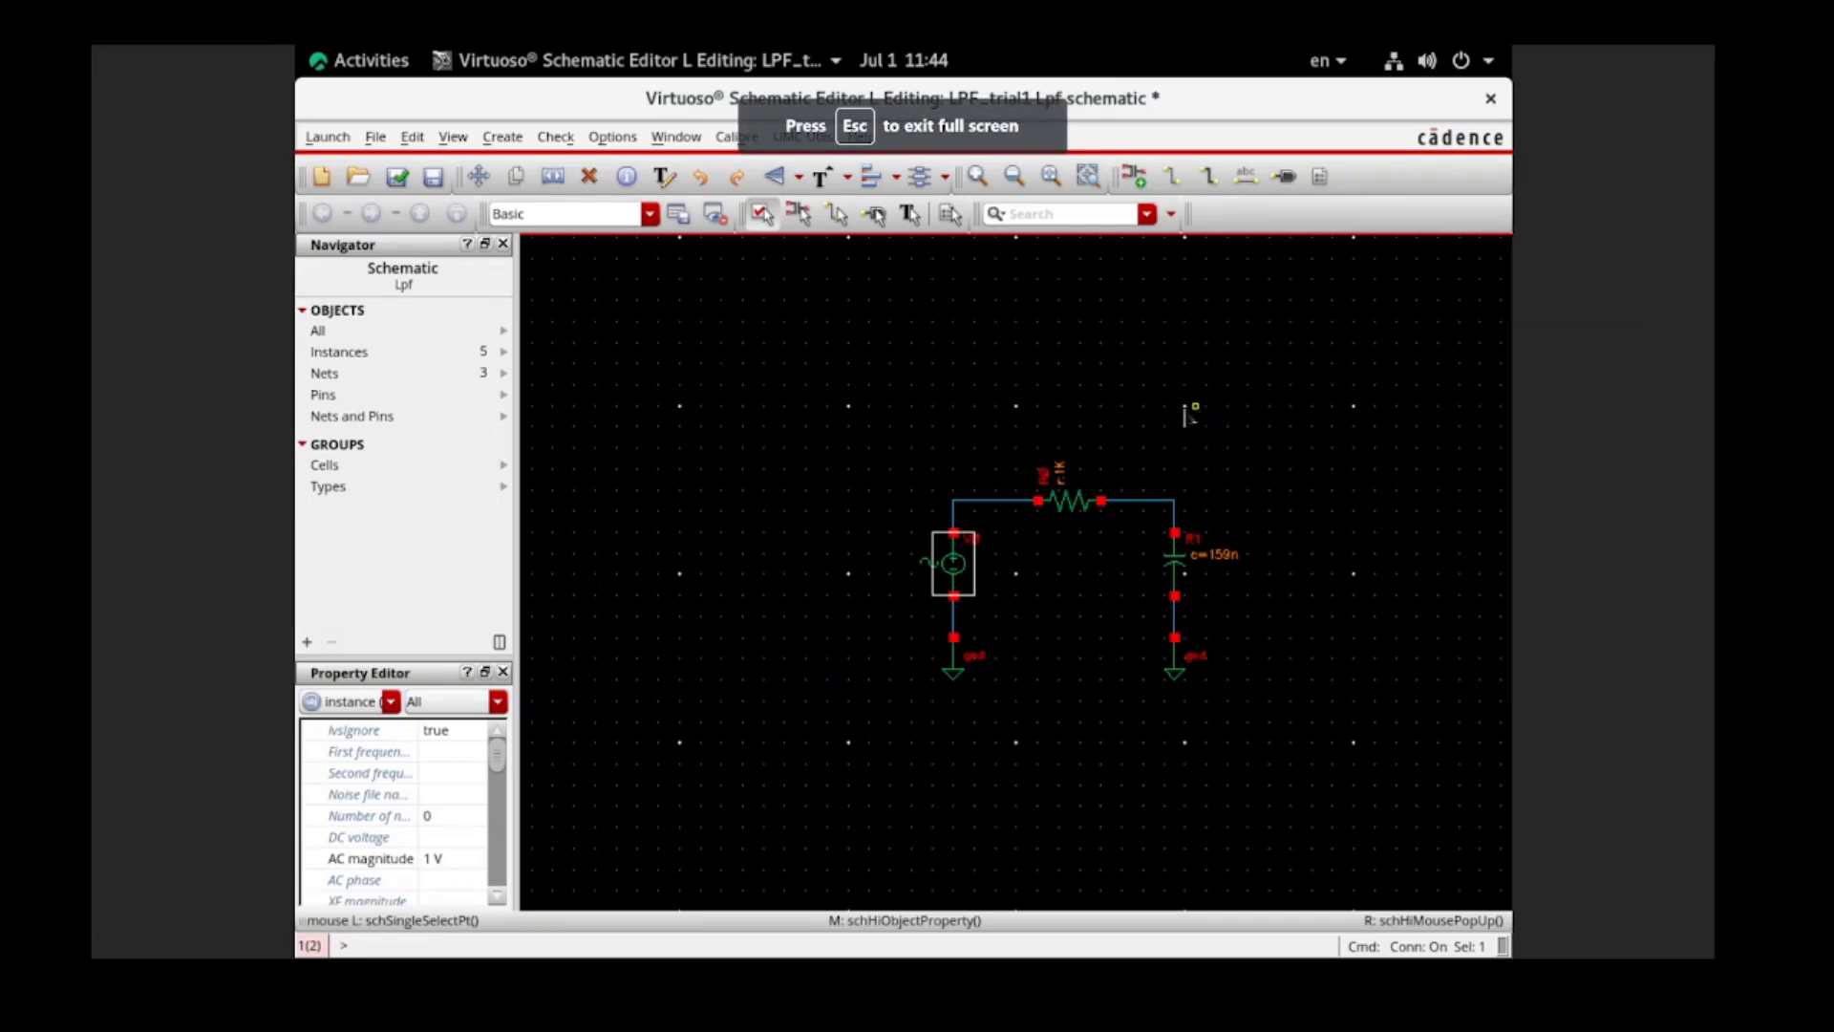
key(c)
click(395, 175)
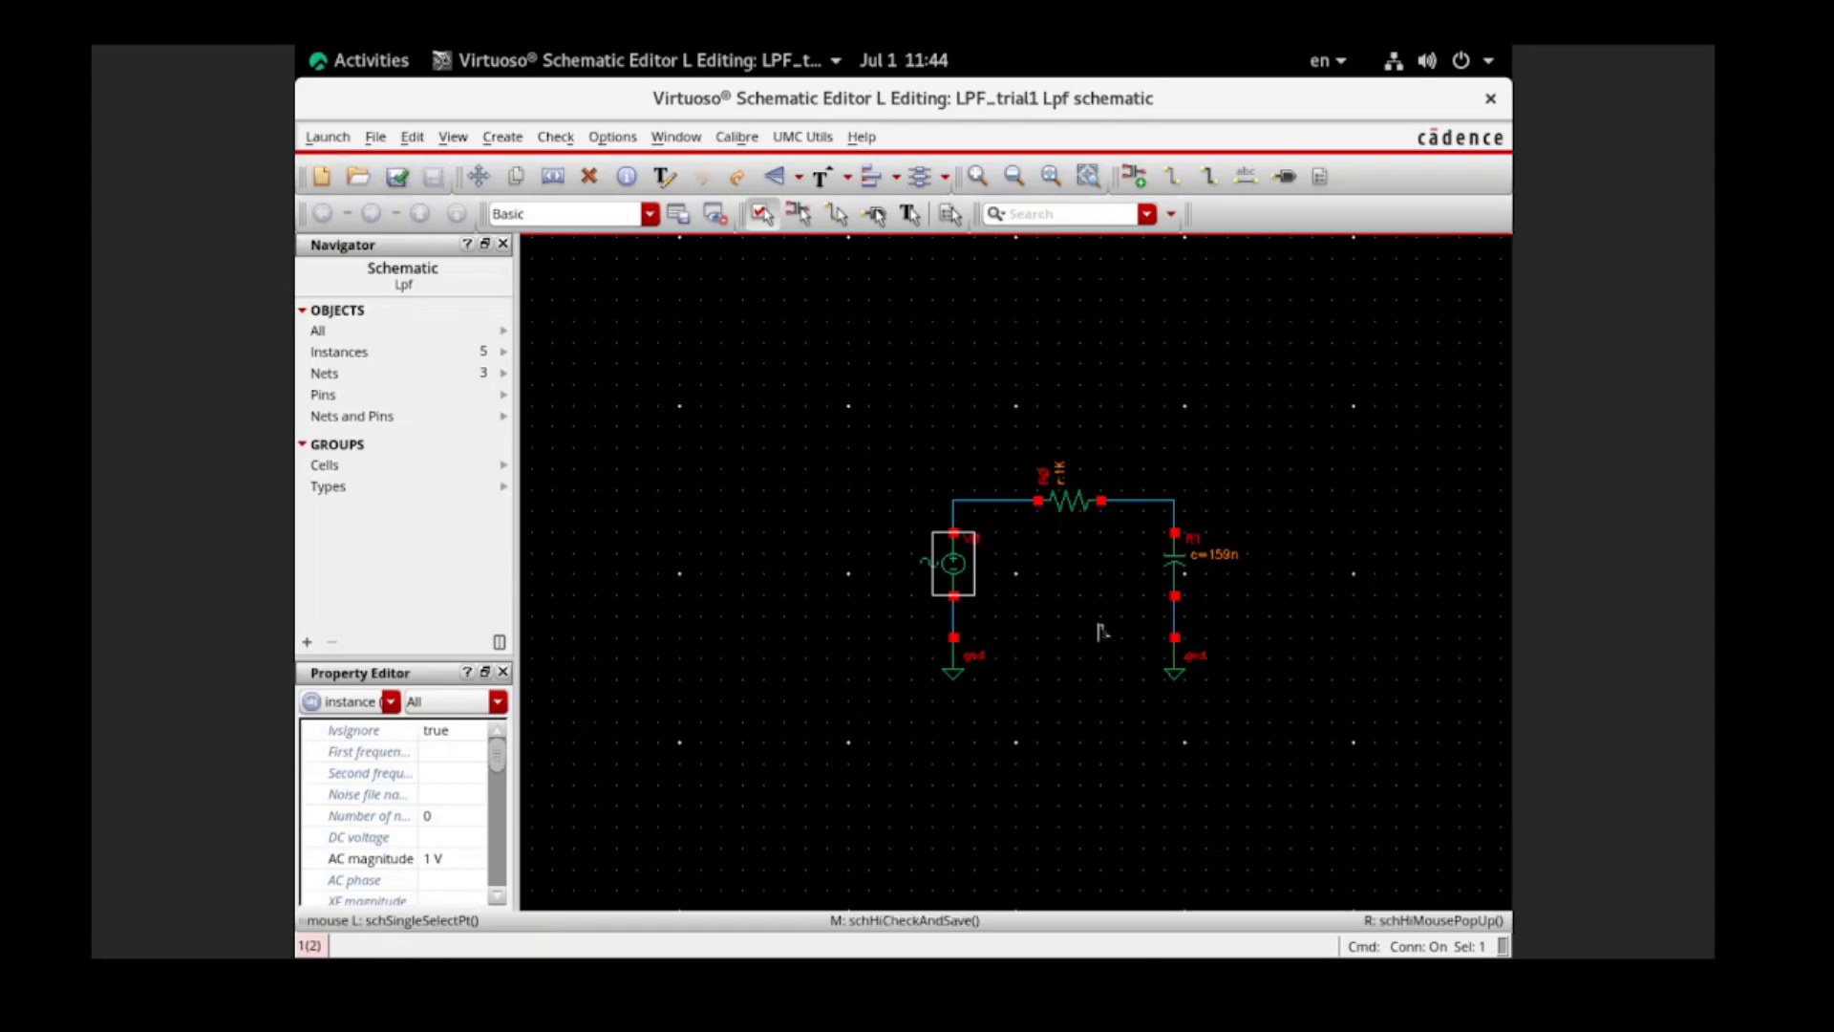
Bring up the Virtuoso log window, examine the check and save messages, and return to the schematic.
click(382, 72)
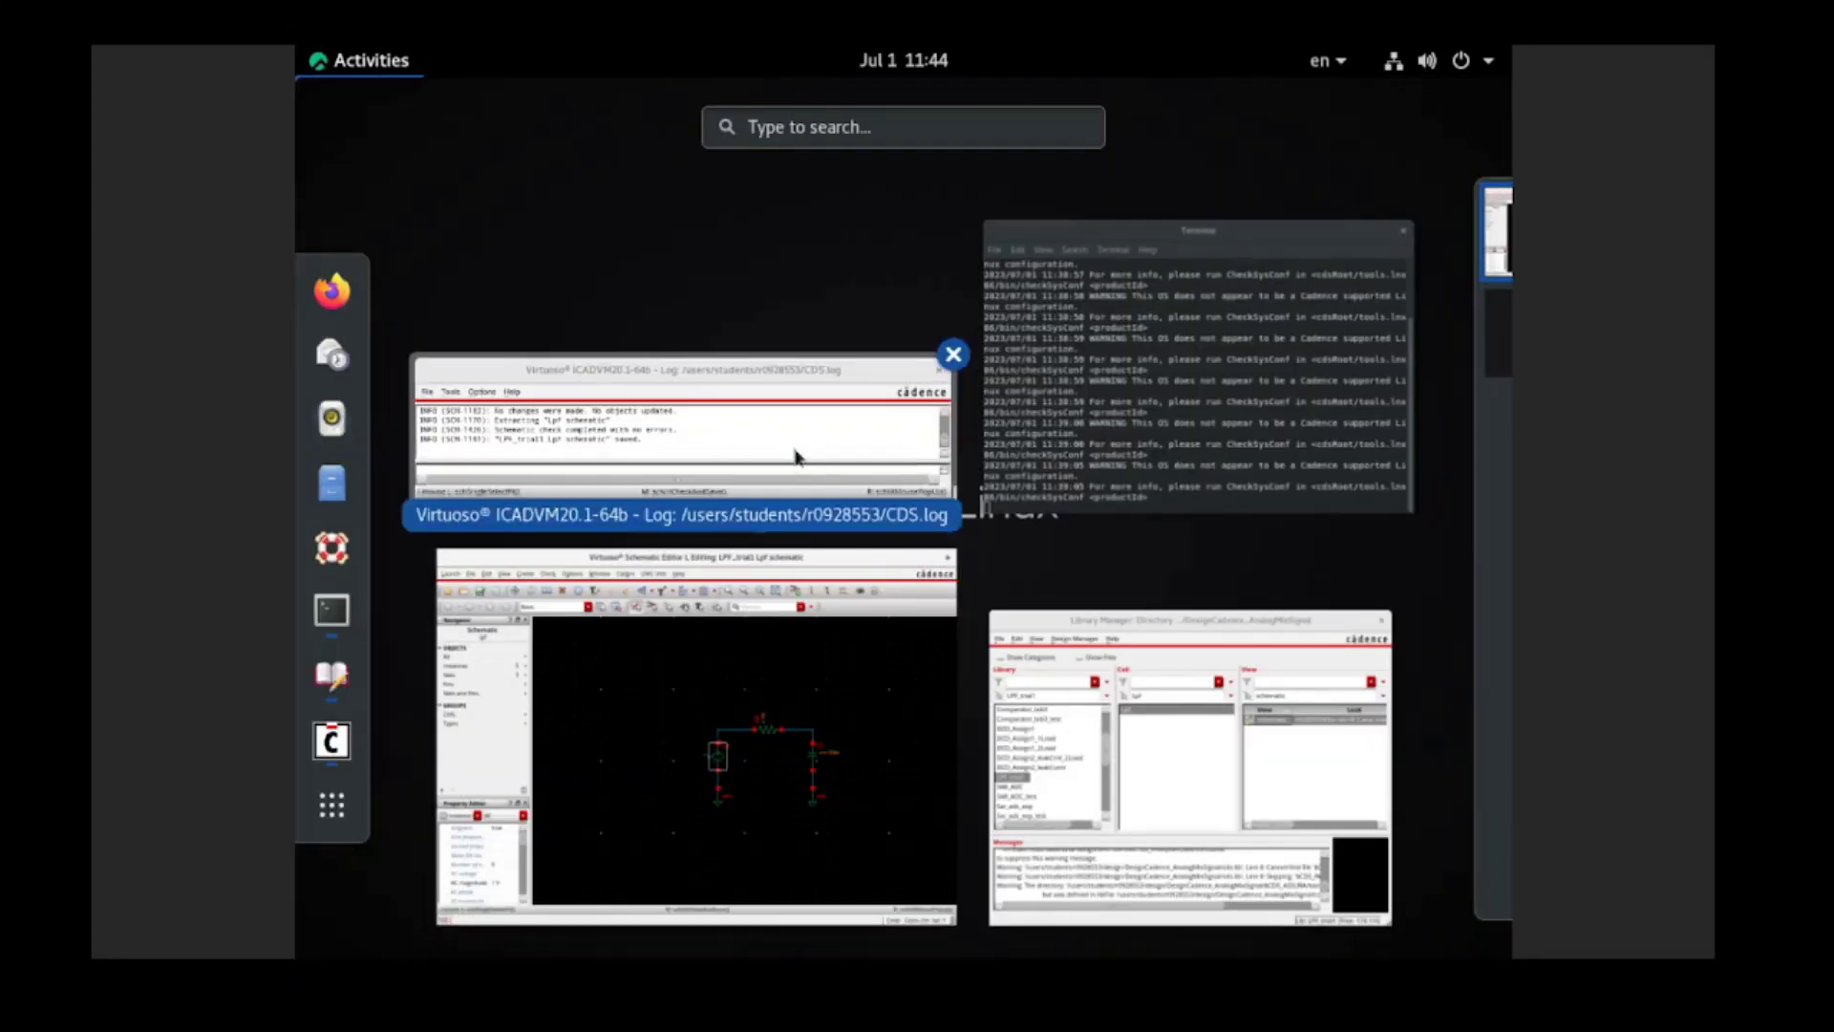
click(833, 530)
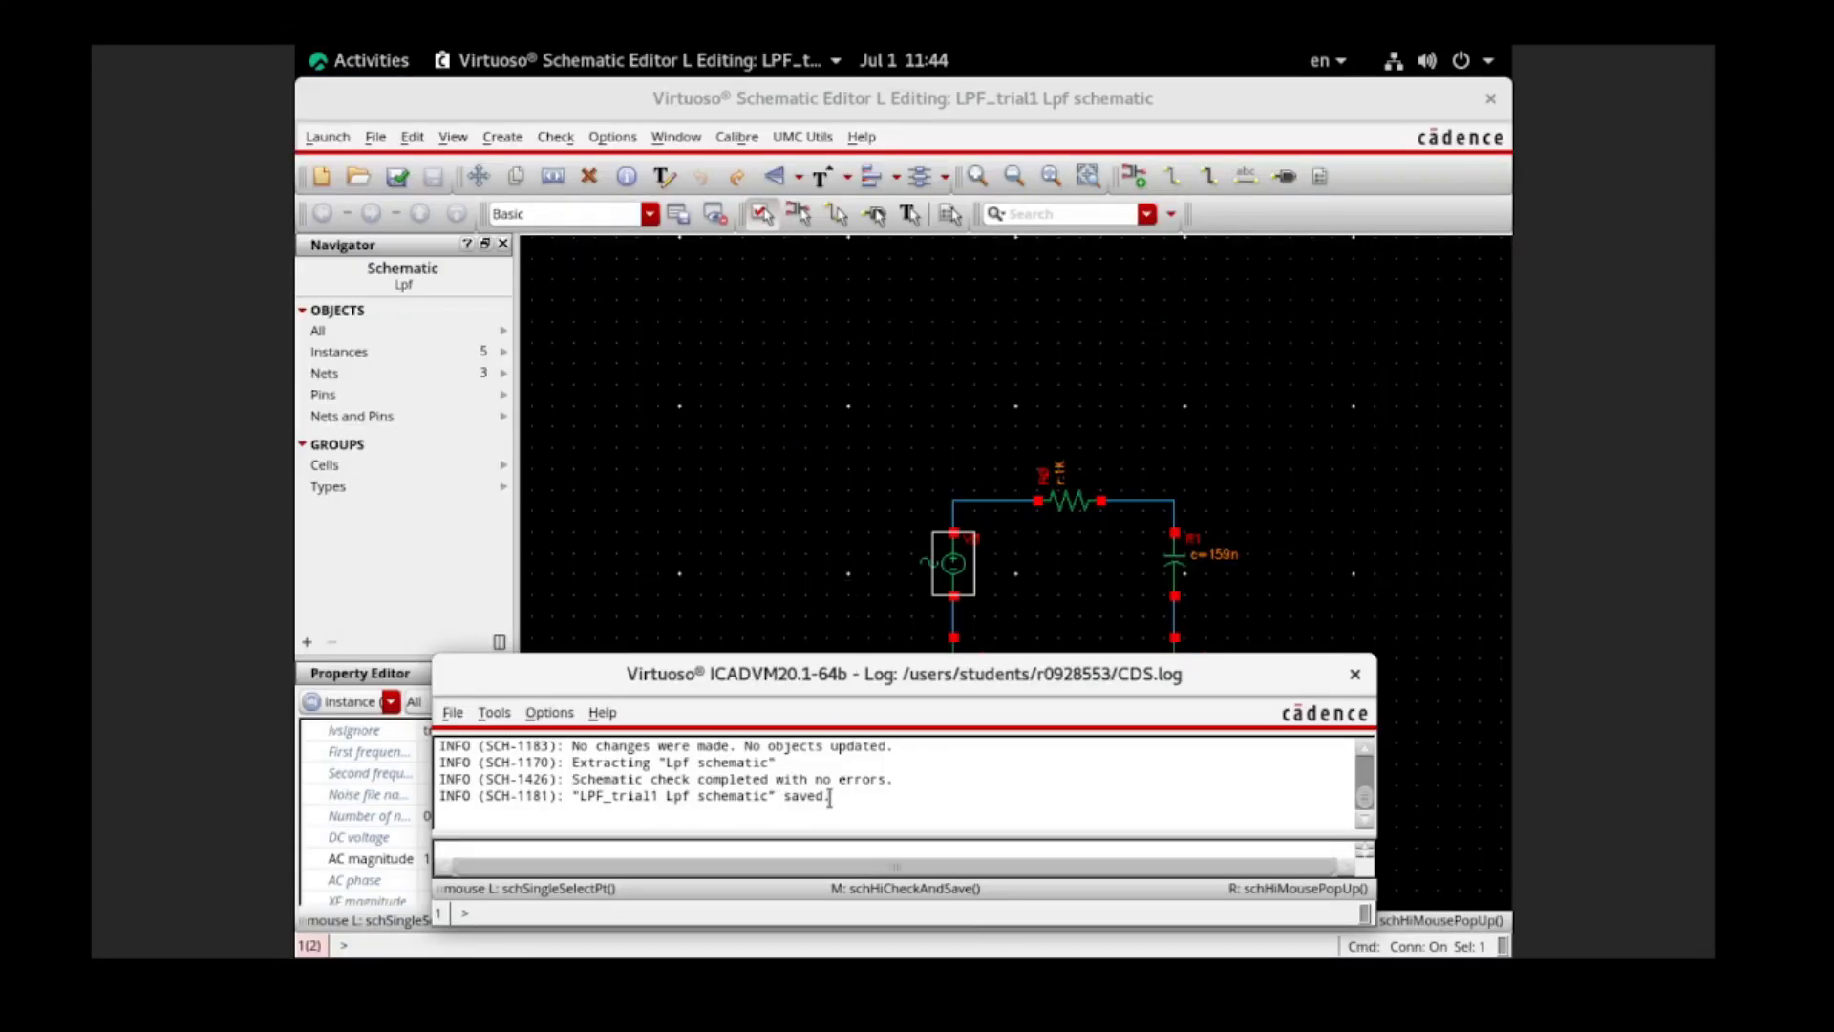
drag(766, 795, 510, 796)
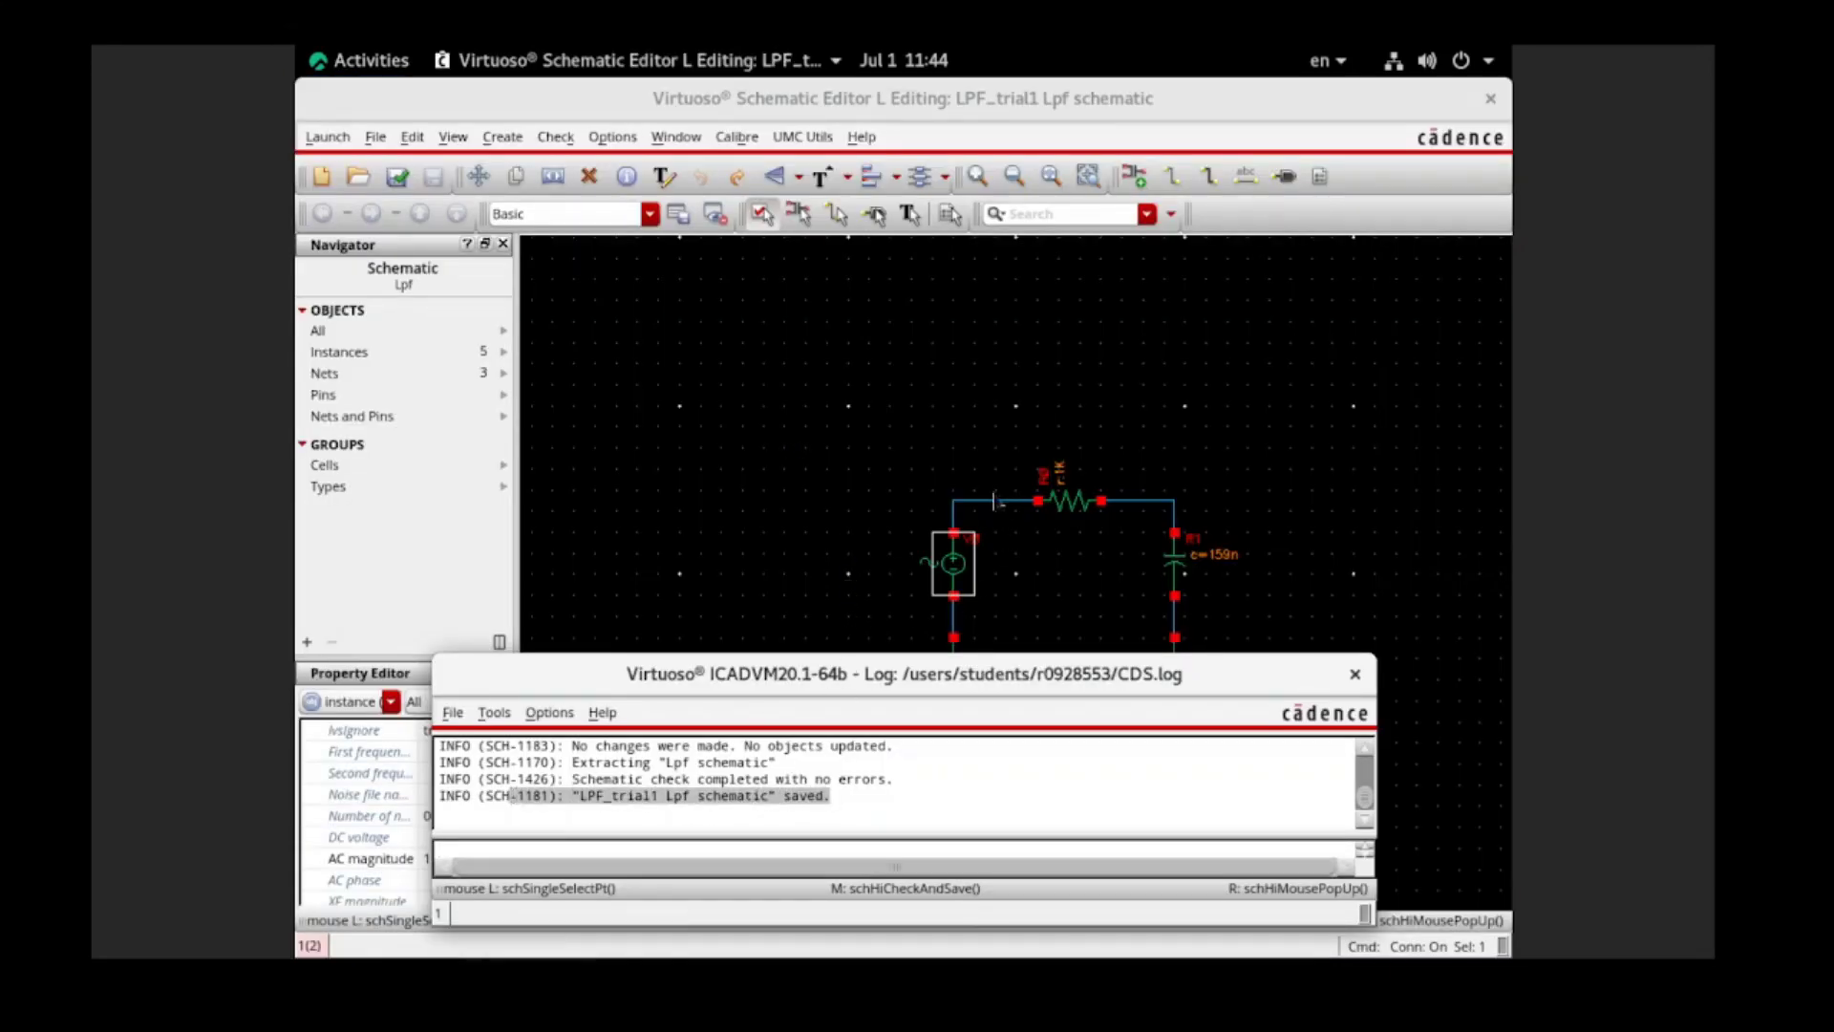
drag(898, 781, 800, 778)
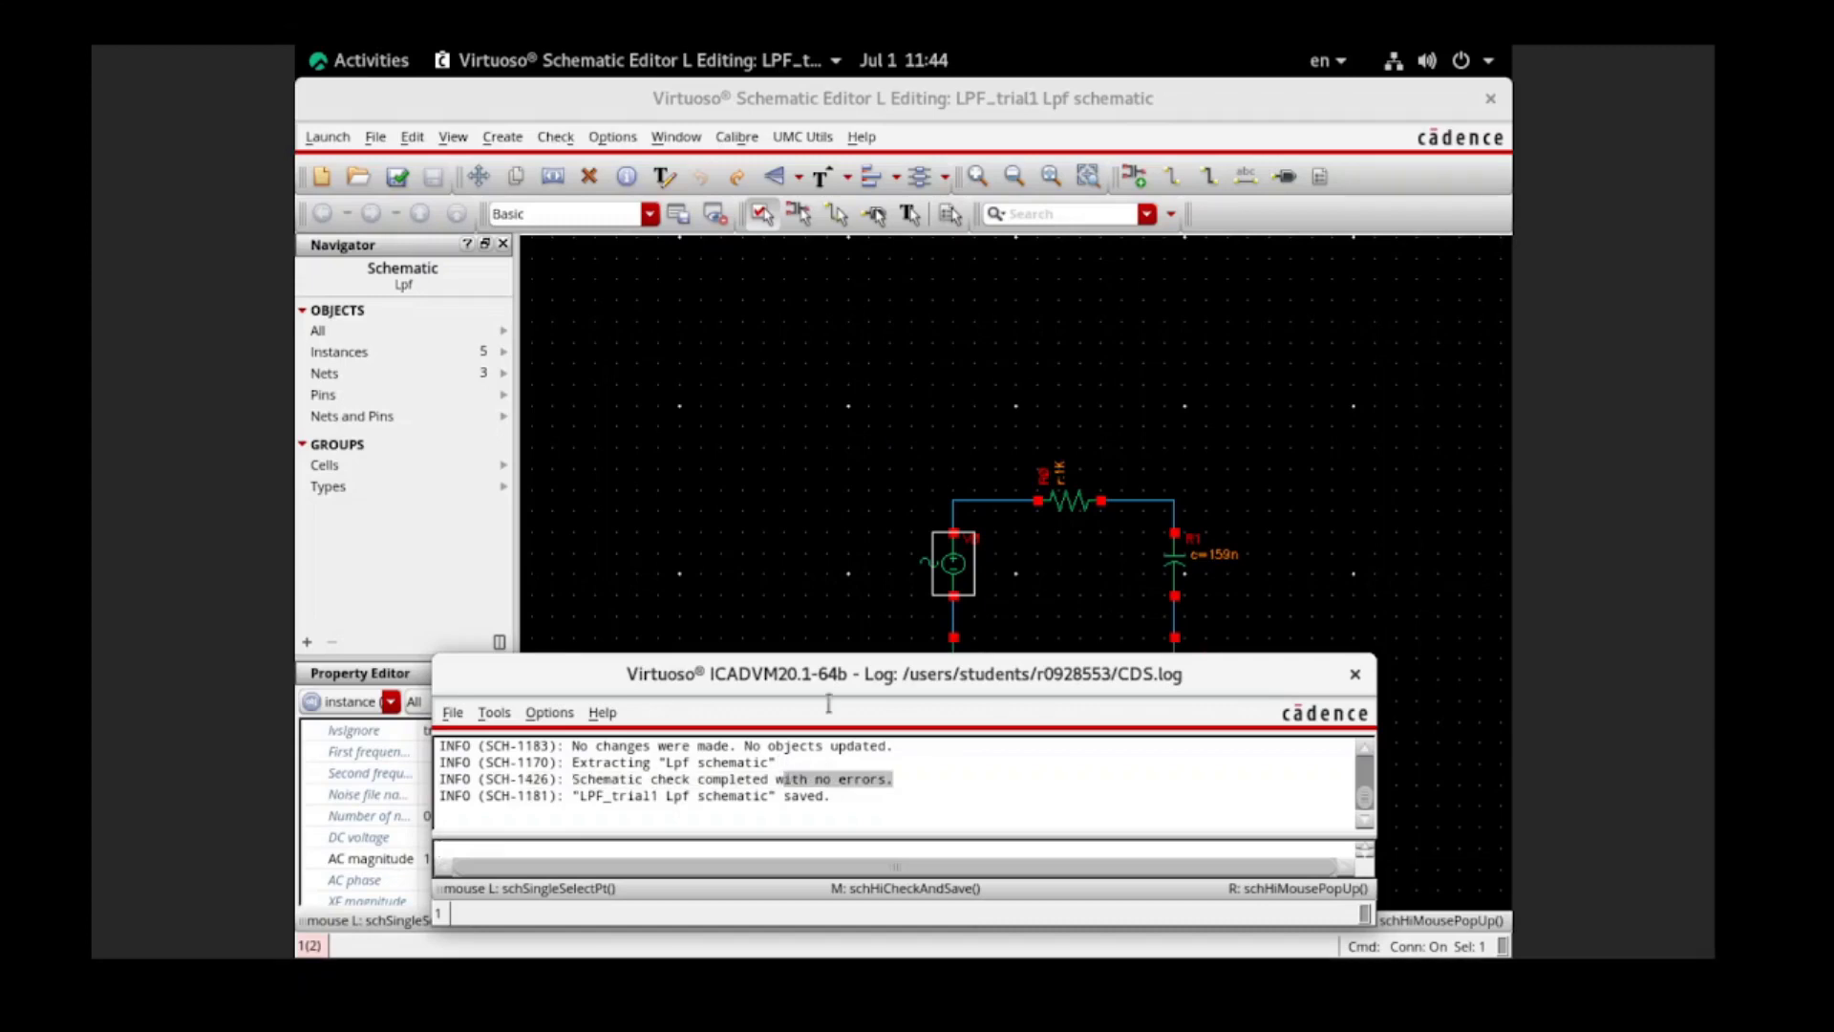
click(839, 537)
click(838, 537)
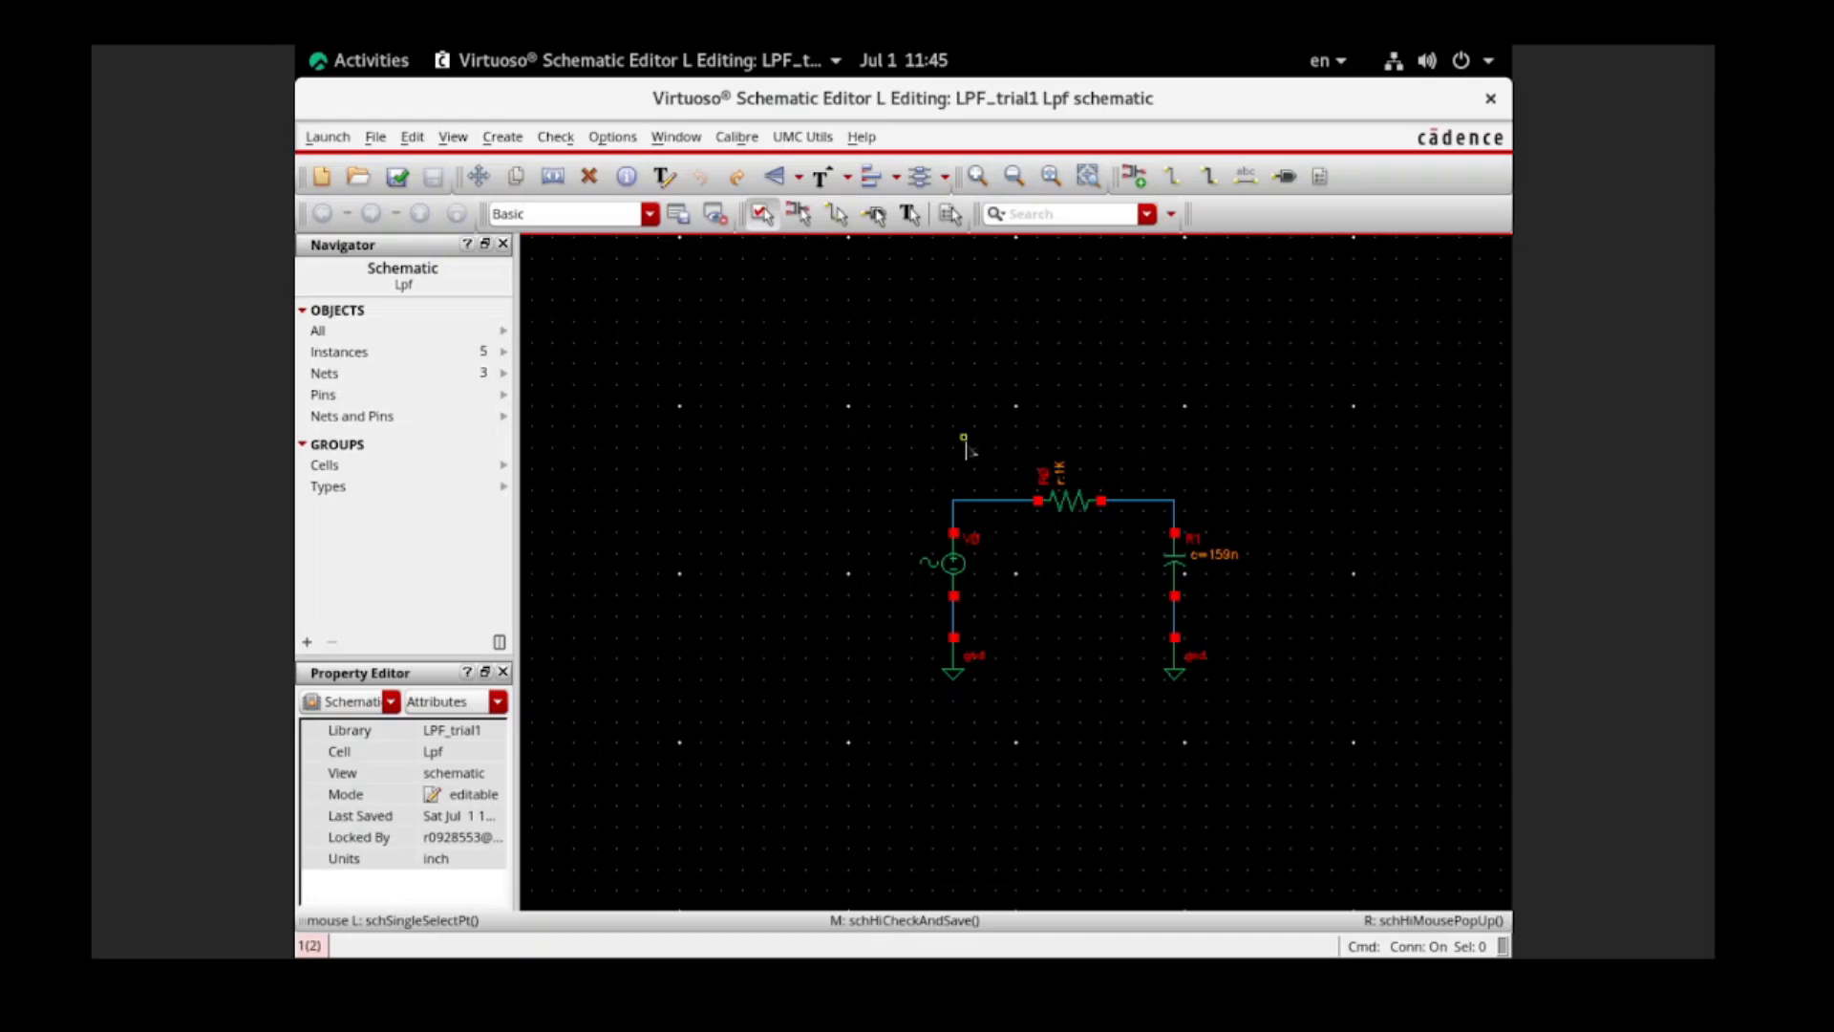
Launch ADE Assembler with a new maestro view for cell Lpf in library LPF_trial1, opened in a new tab.
click(316, 141)
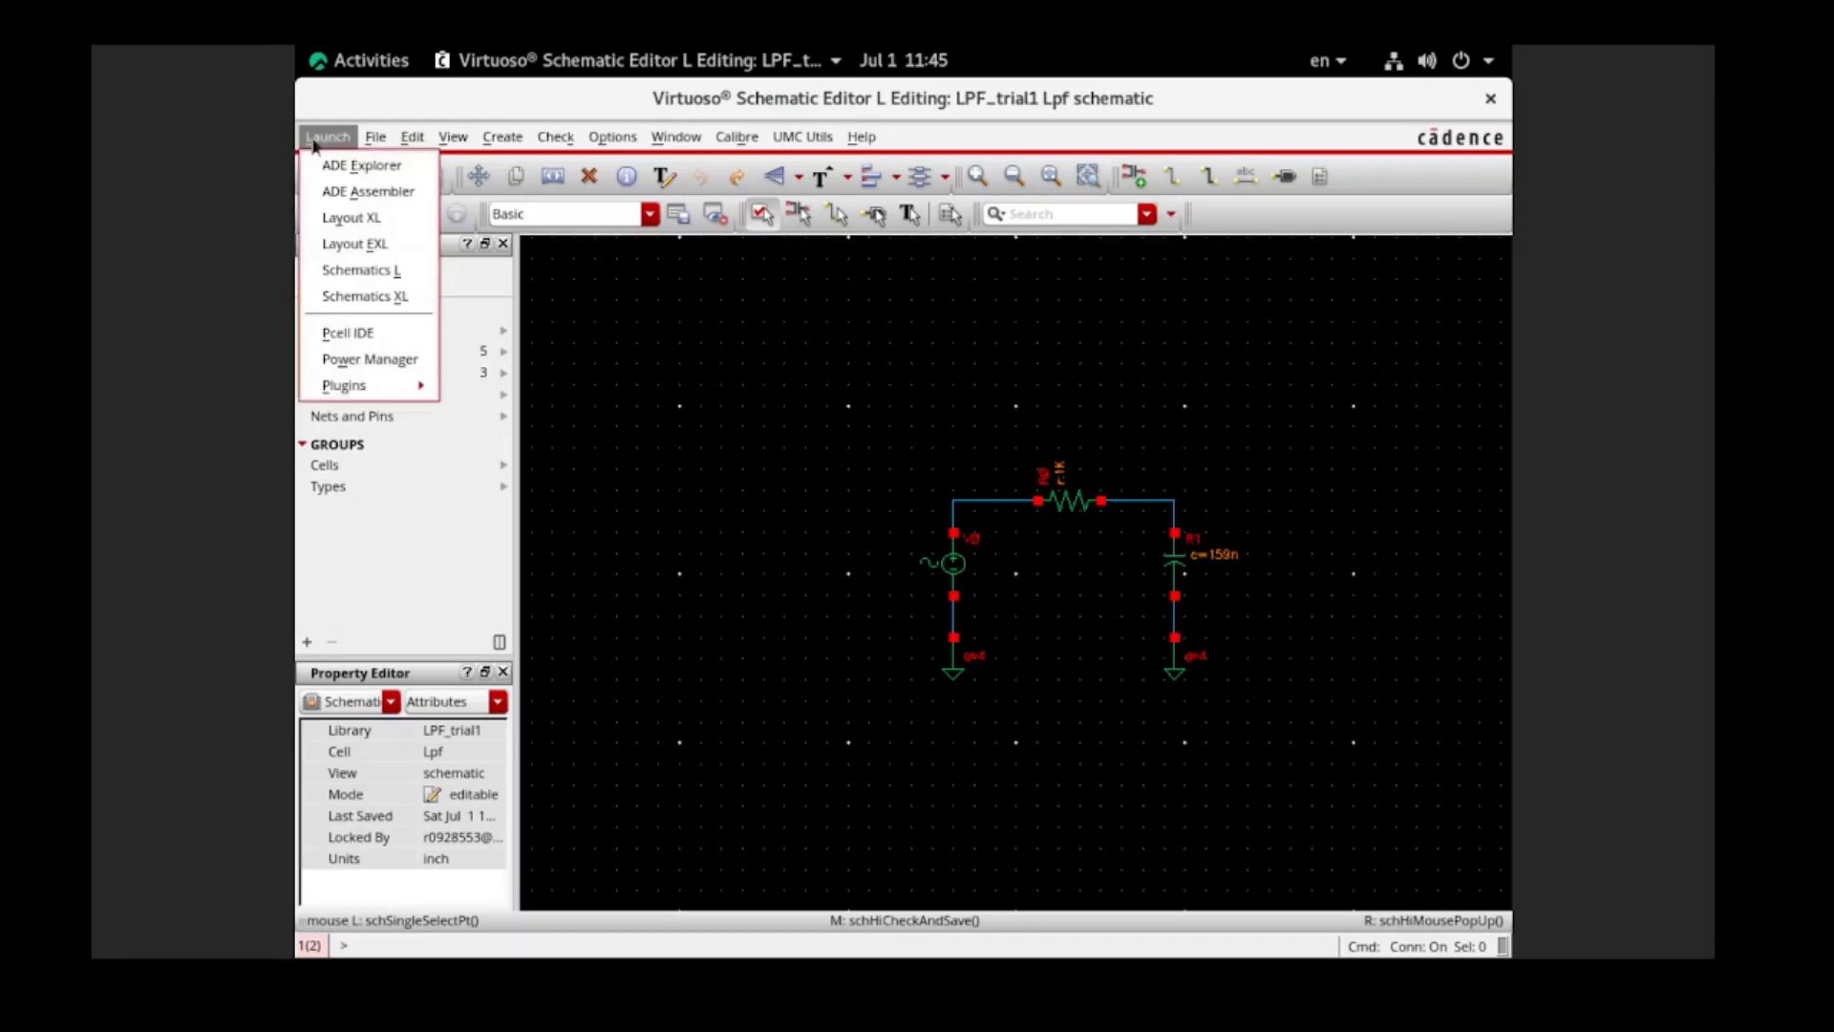
click(345, 192)
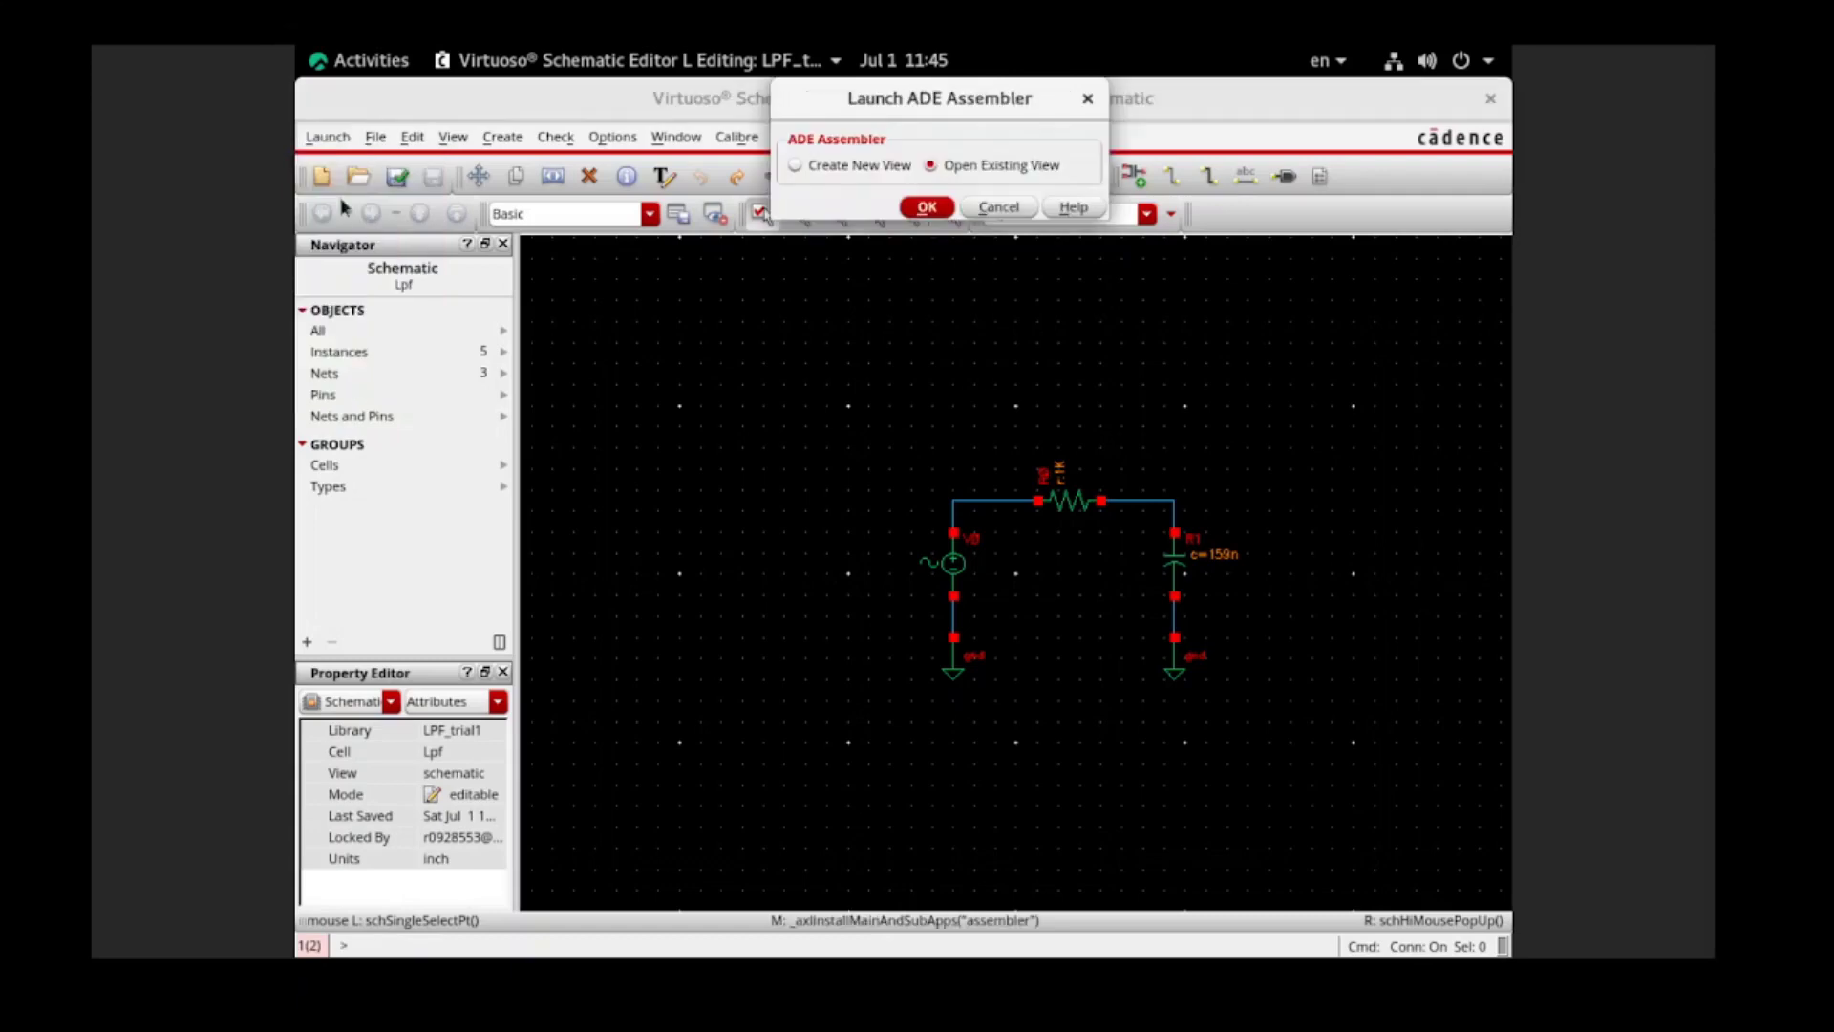
click(828, 170)
click(924, 207)
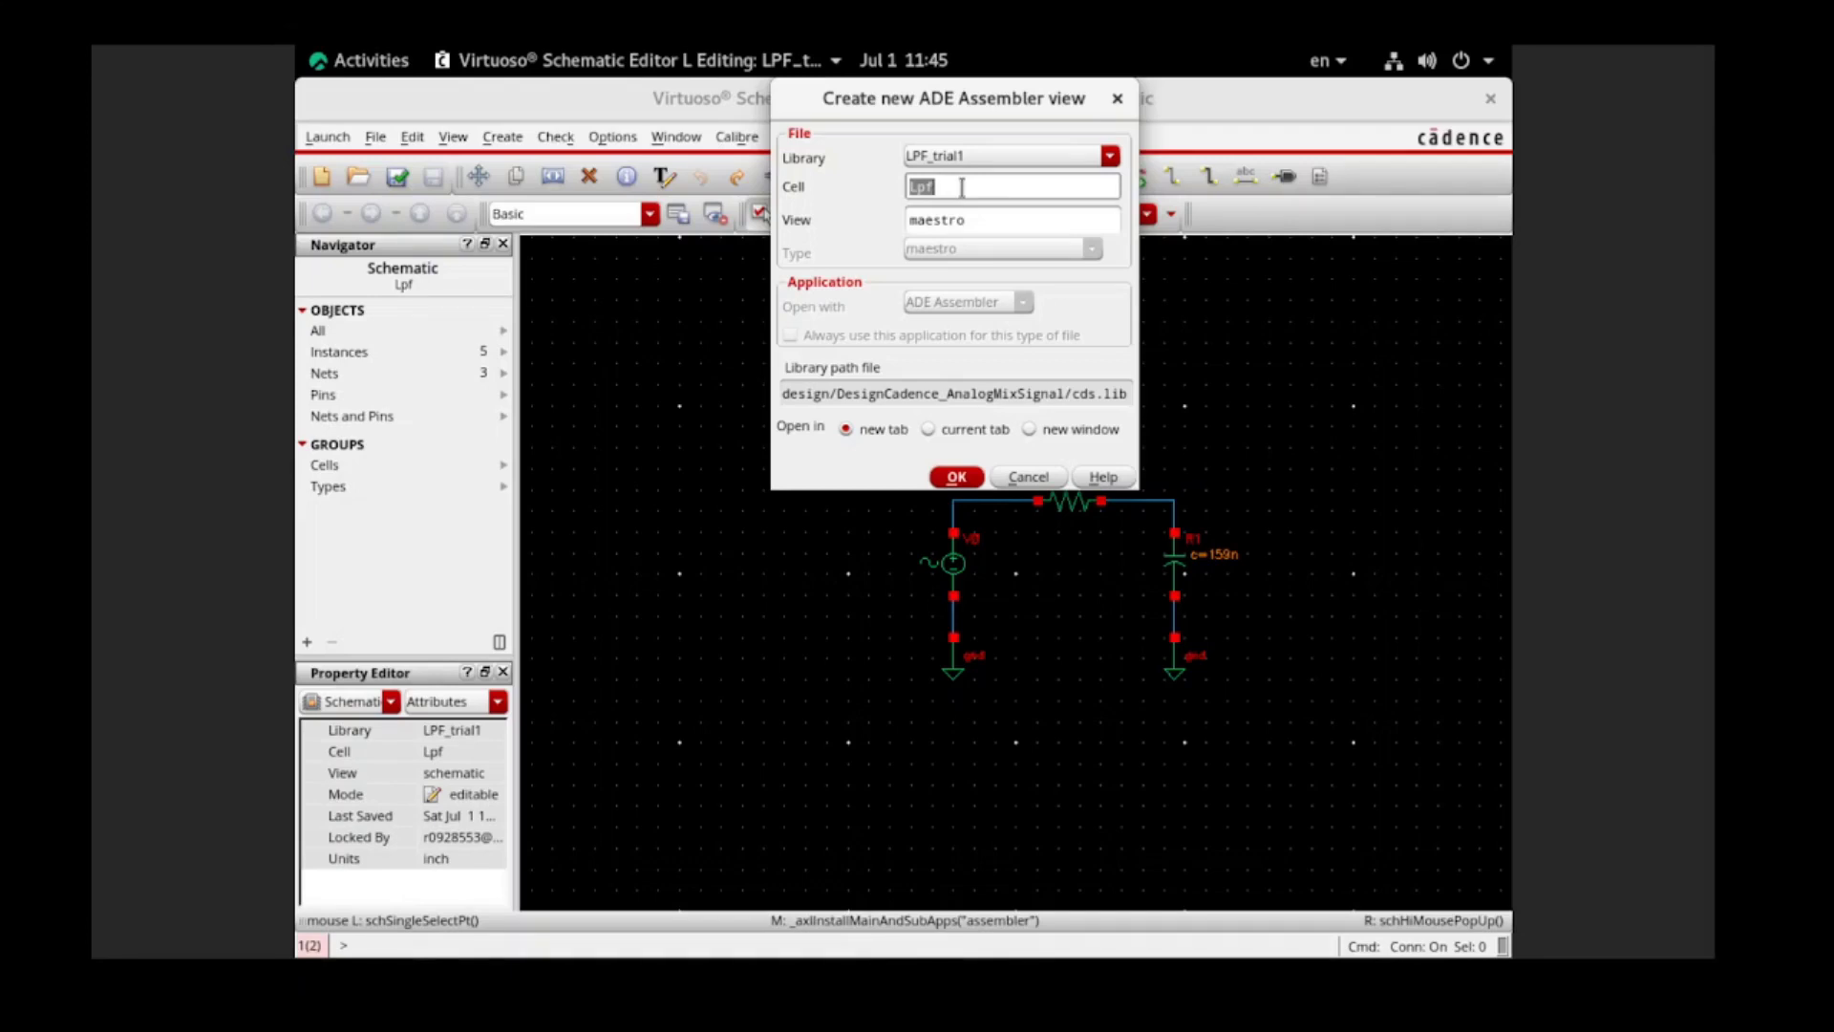
click(962, 187)
click(956, 477)
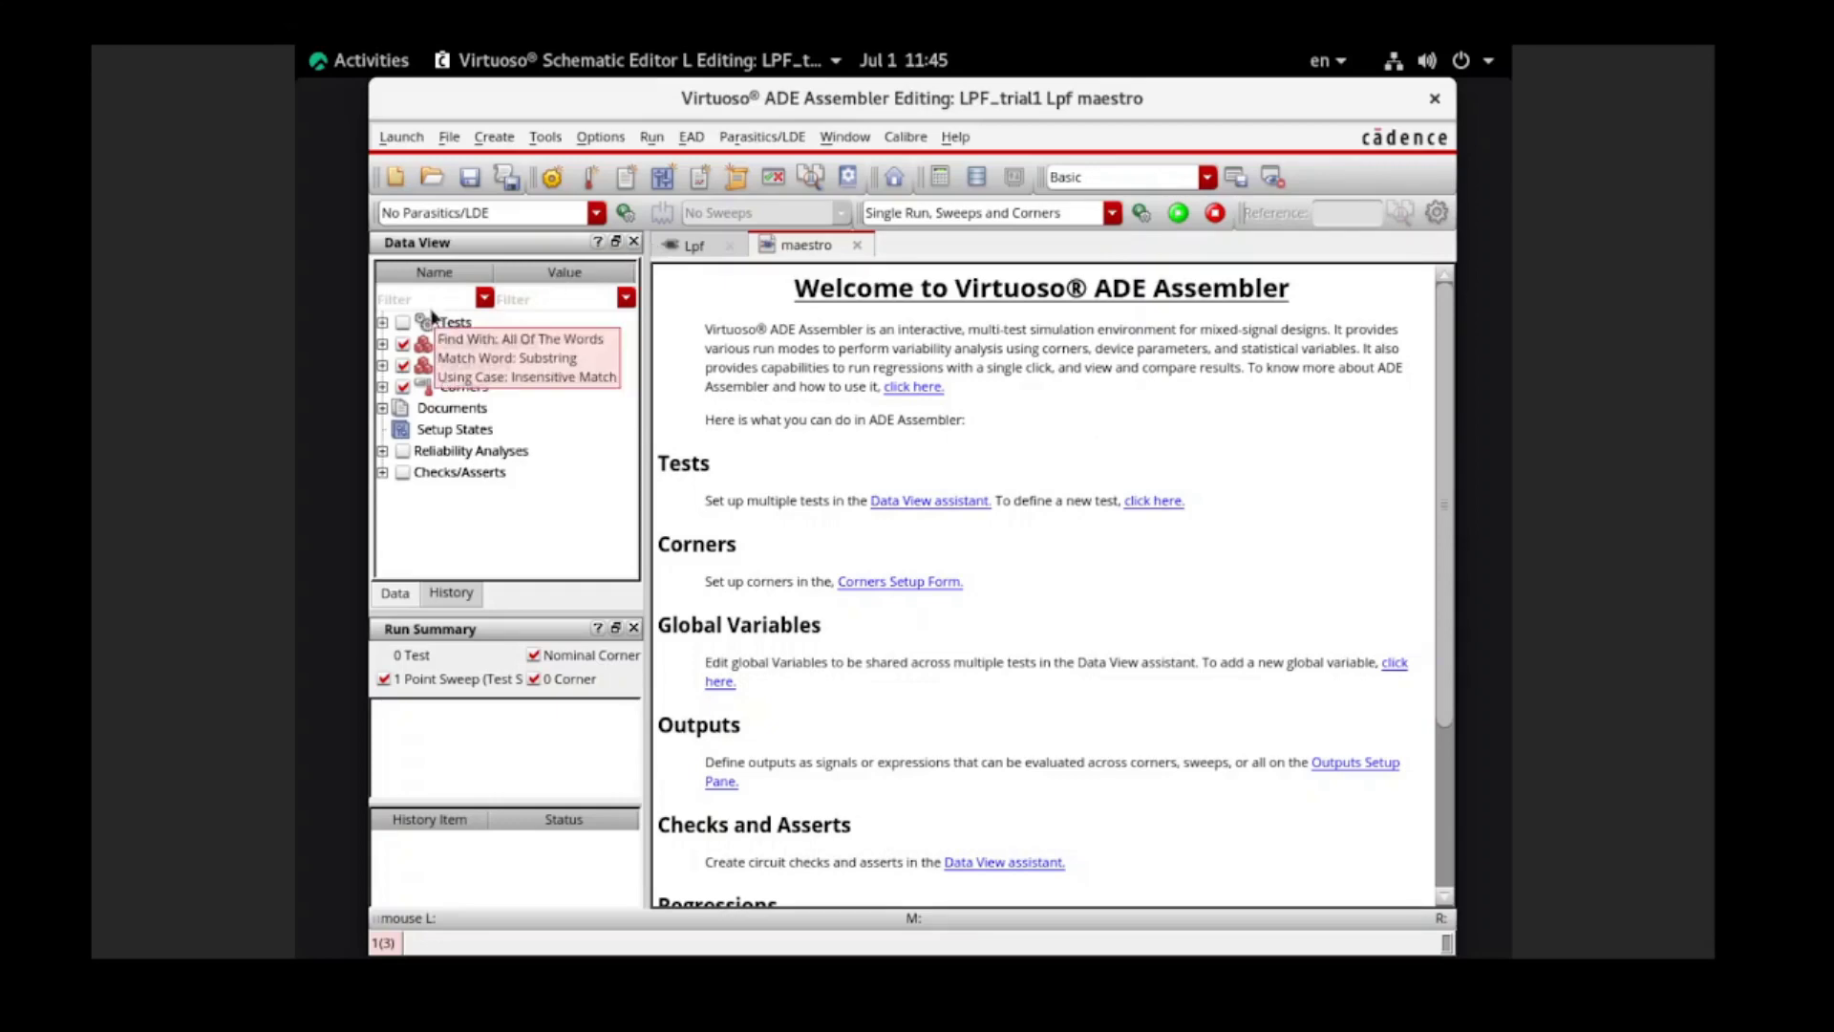
Enable tests, add a test using the LPF_trial1 Lpf schematic view in edit mode, and open its setup, restoring full screen along the way.
click(402, 322)
click(382, 322)
click(495, 344)
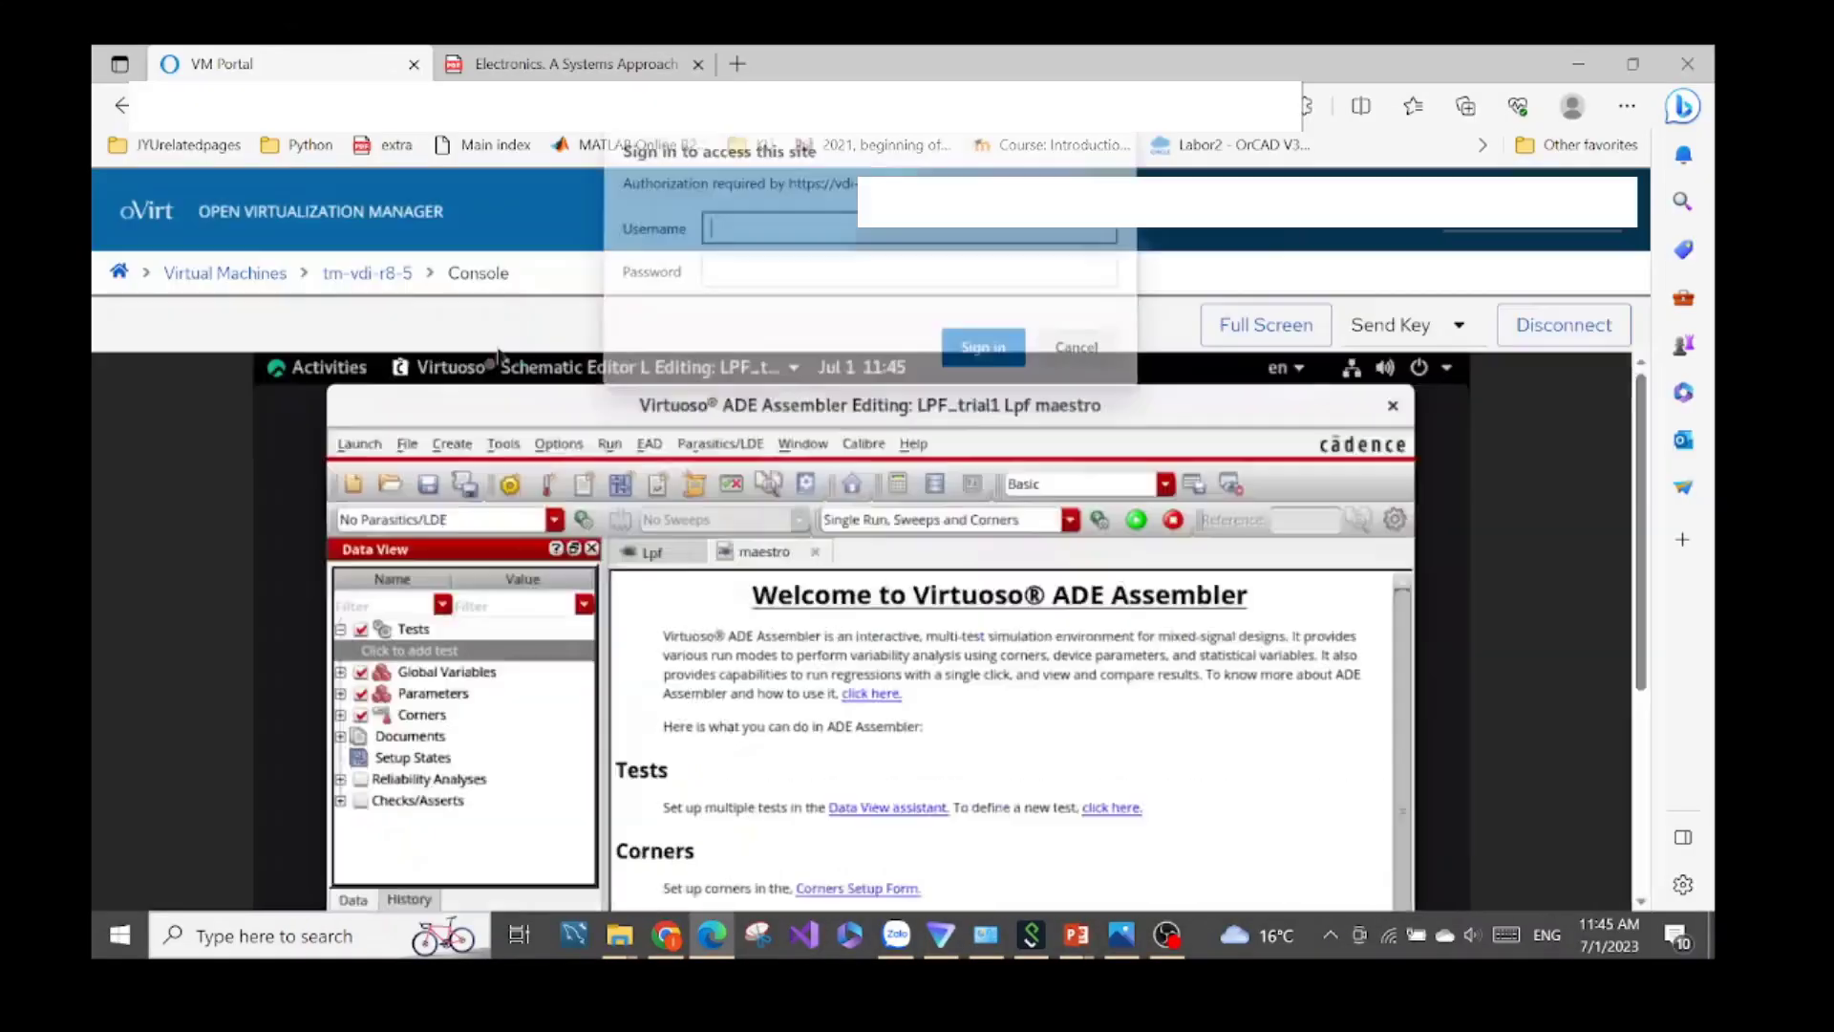
click(1246, 325)
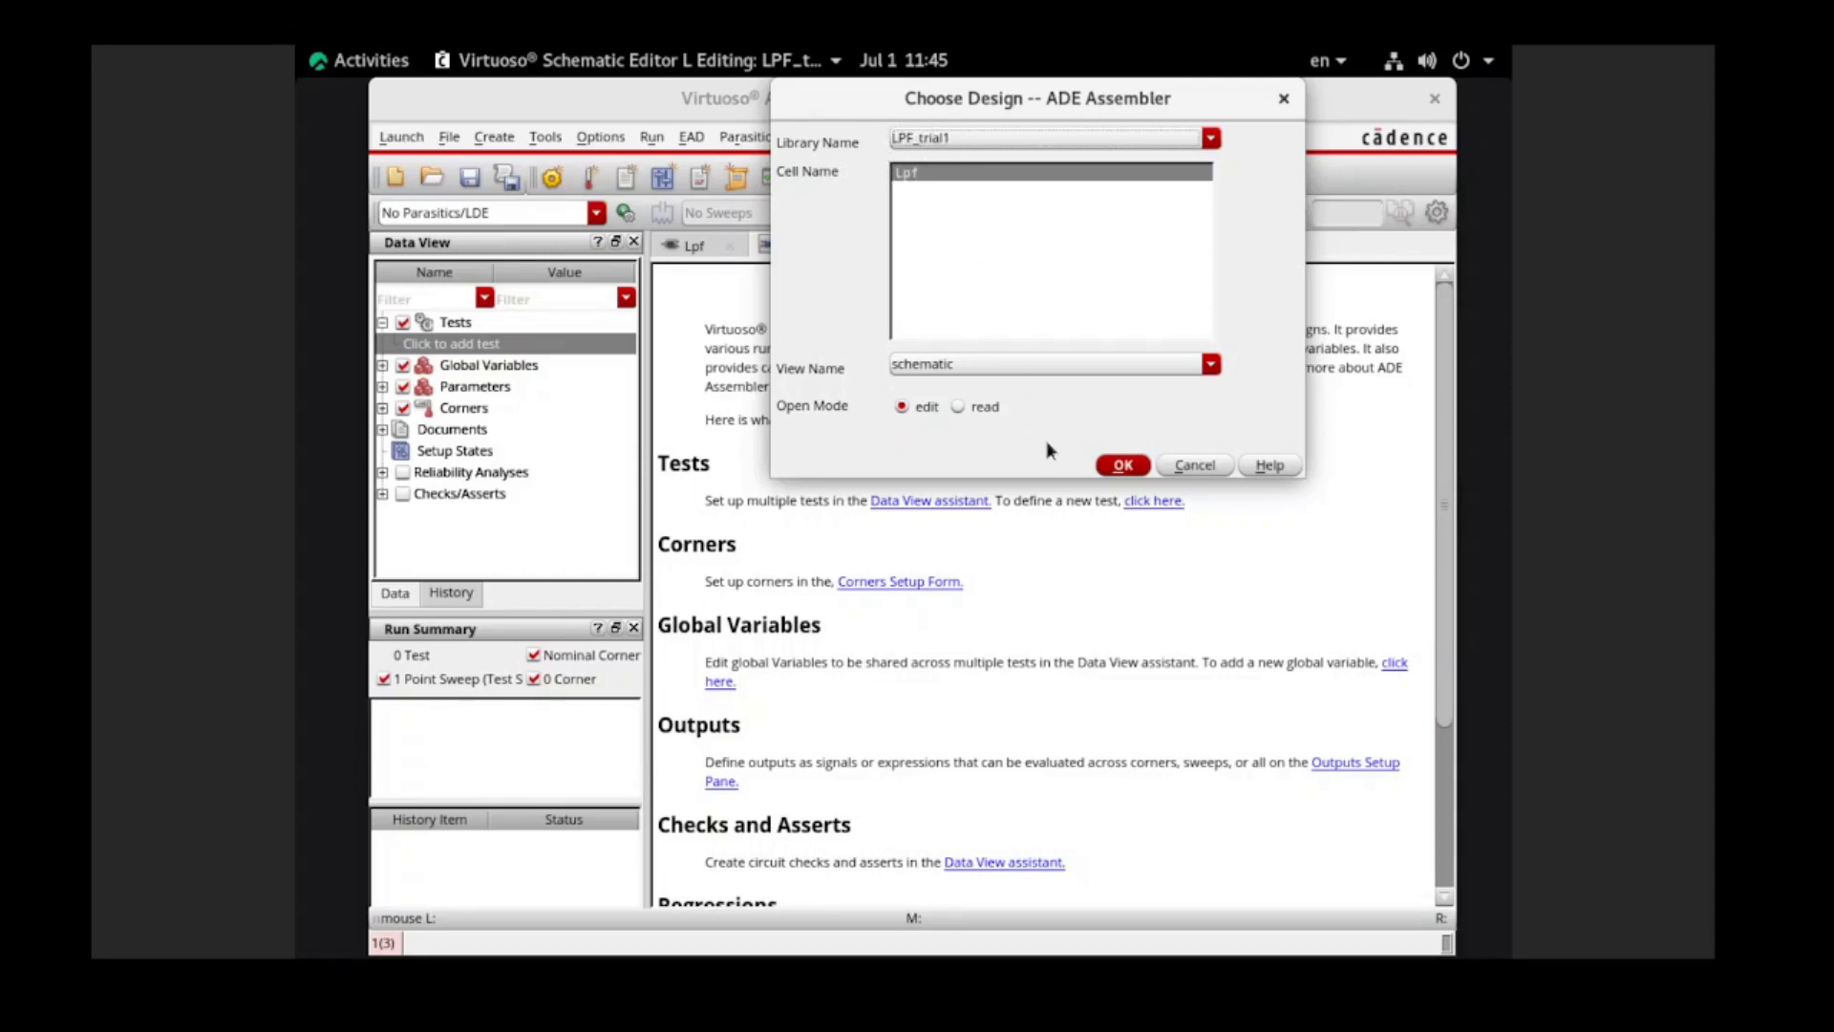
click(1121, 465)
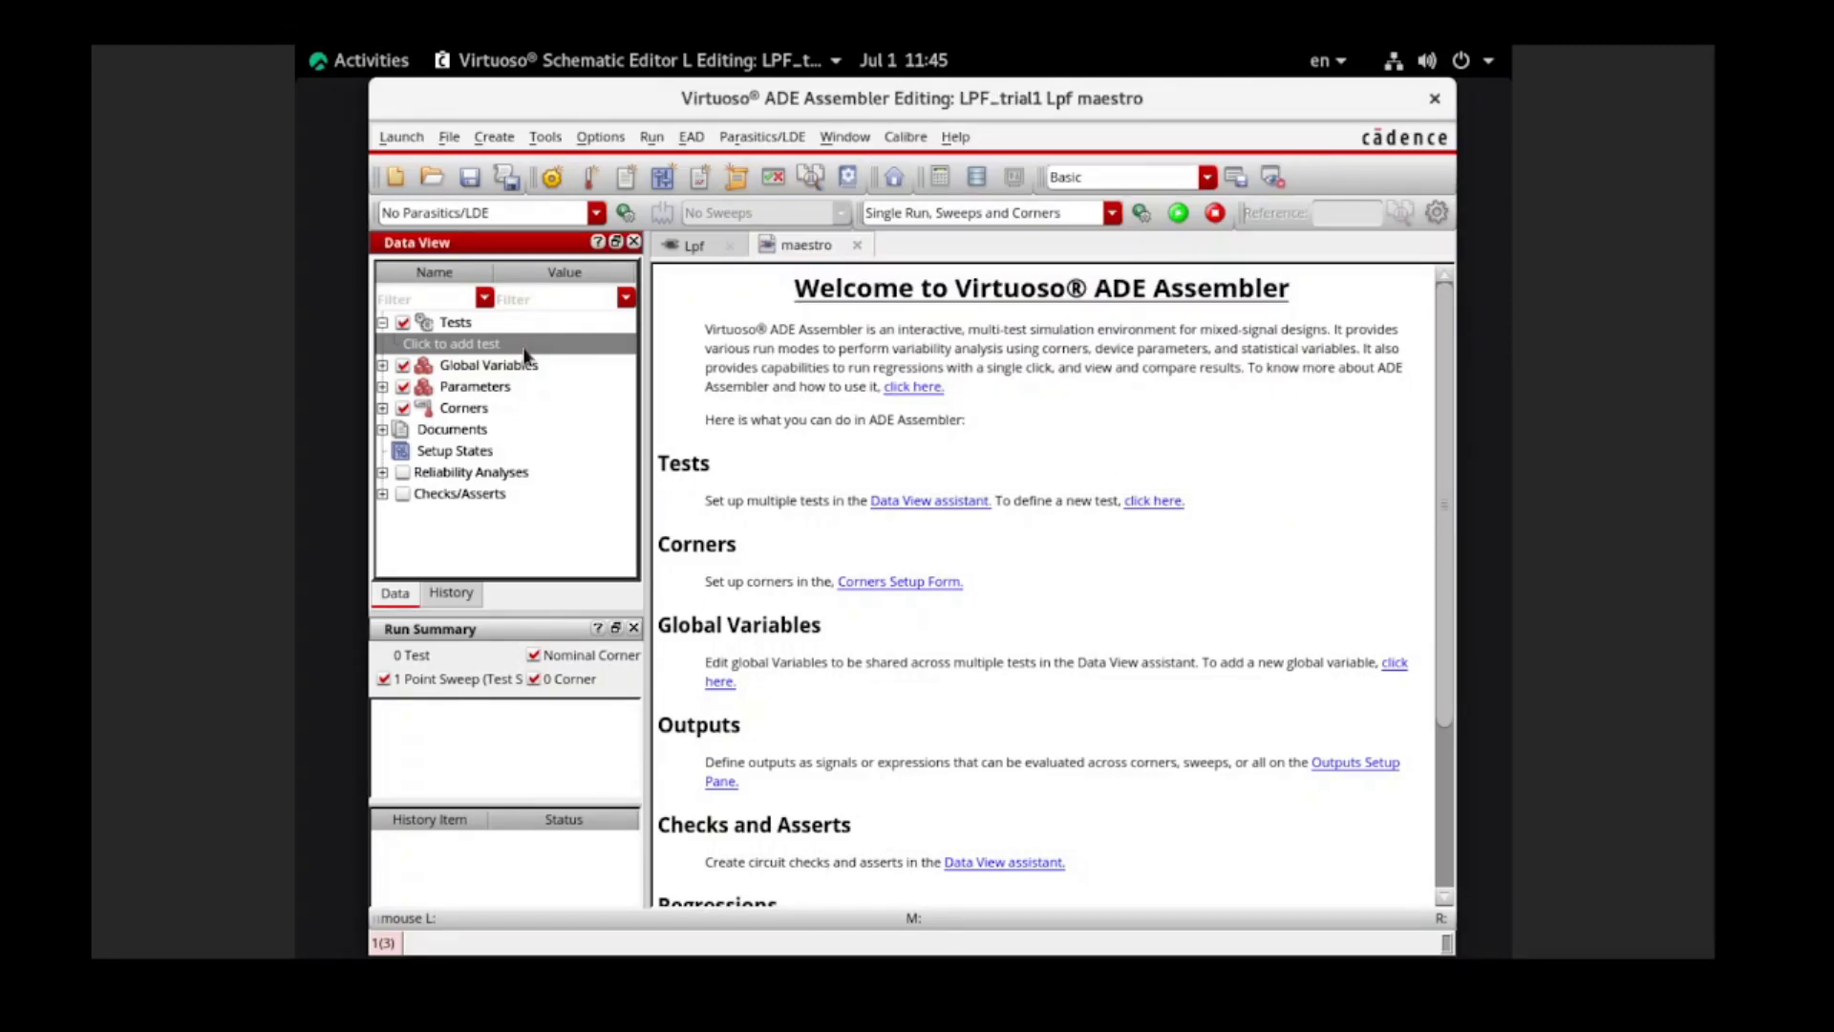
click(463, 346)
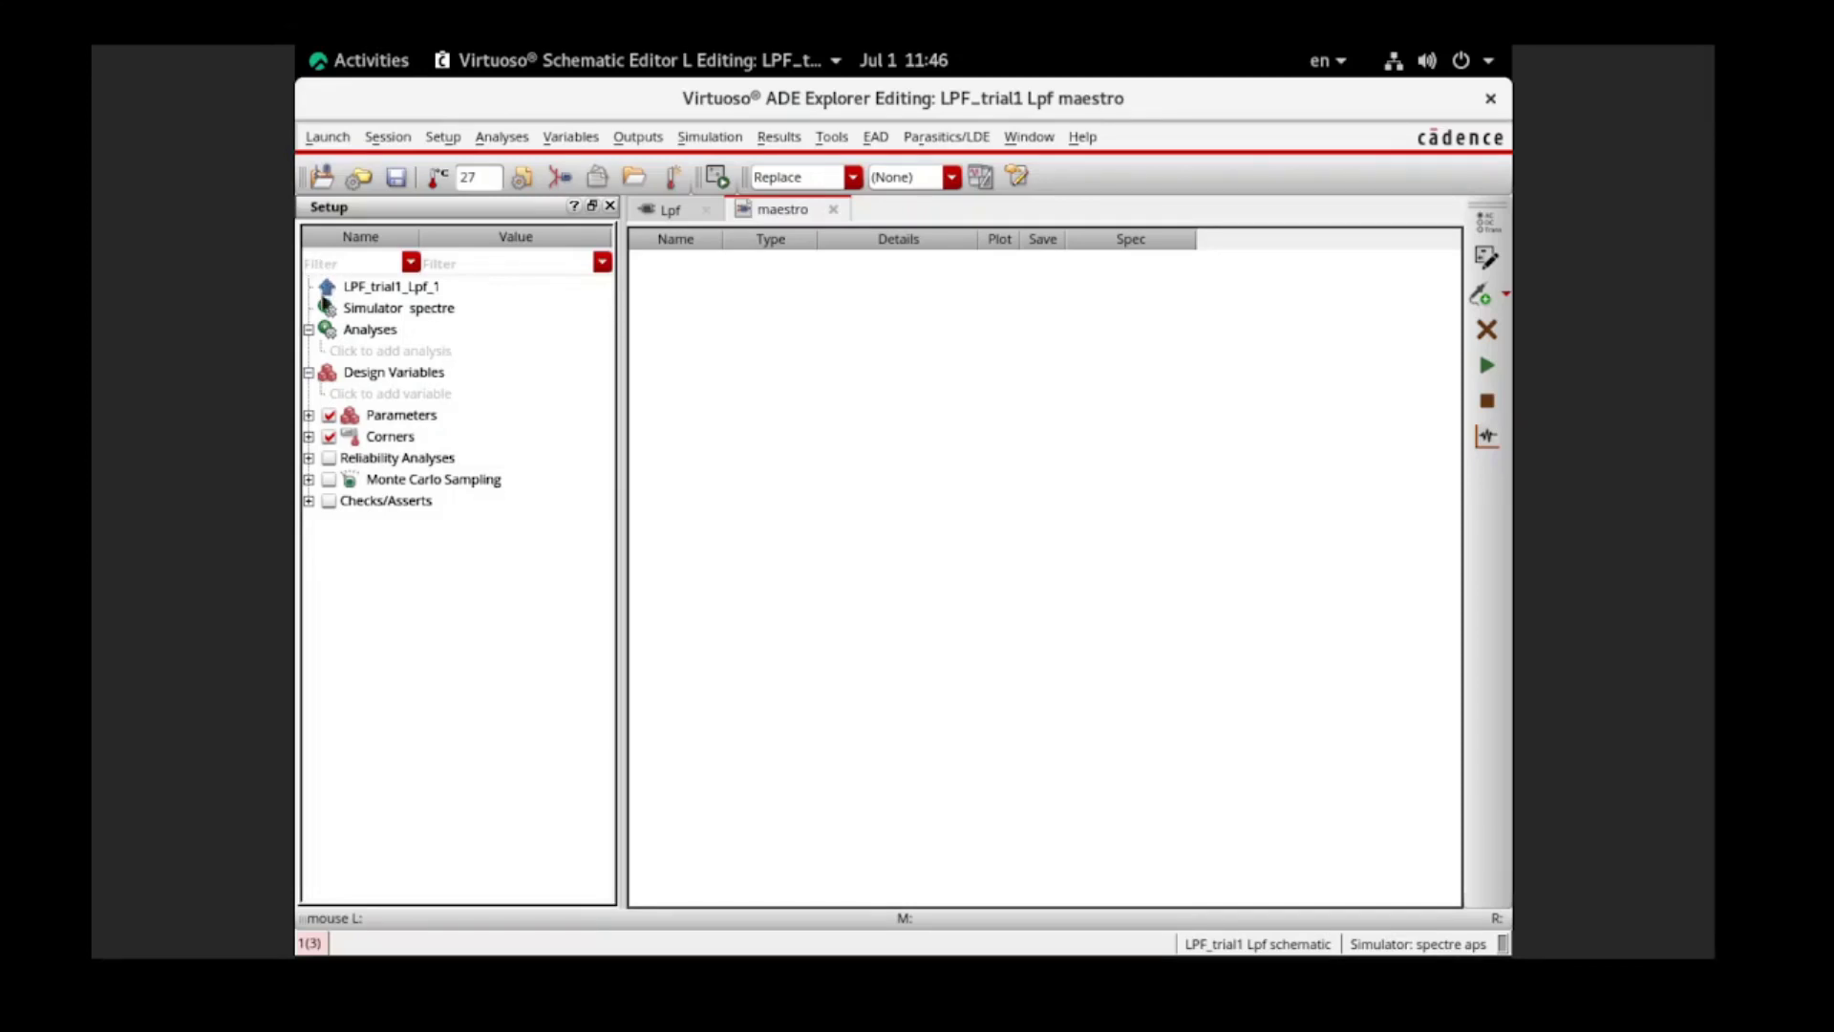
mouse_move(324, 304)
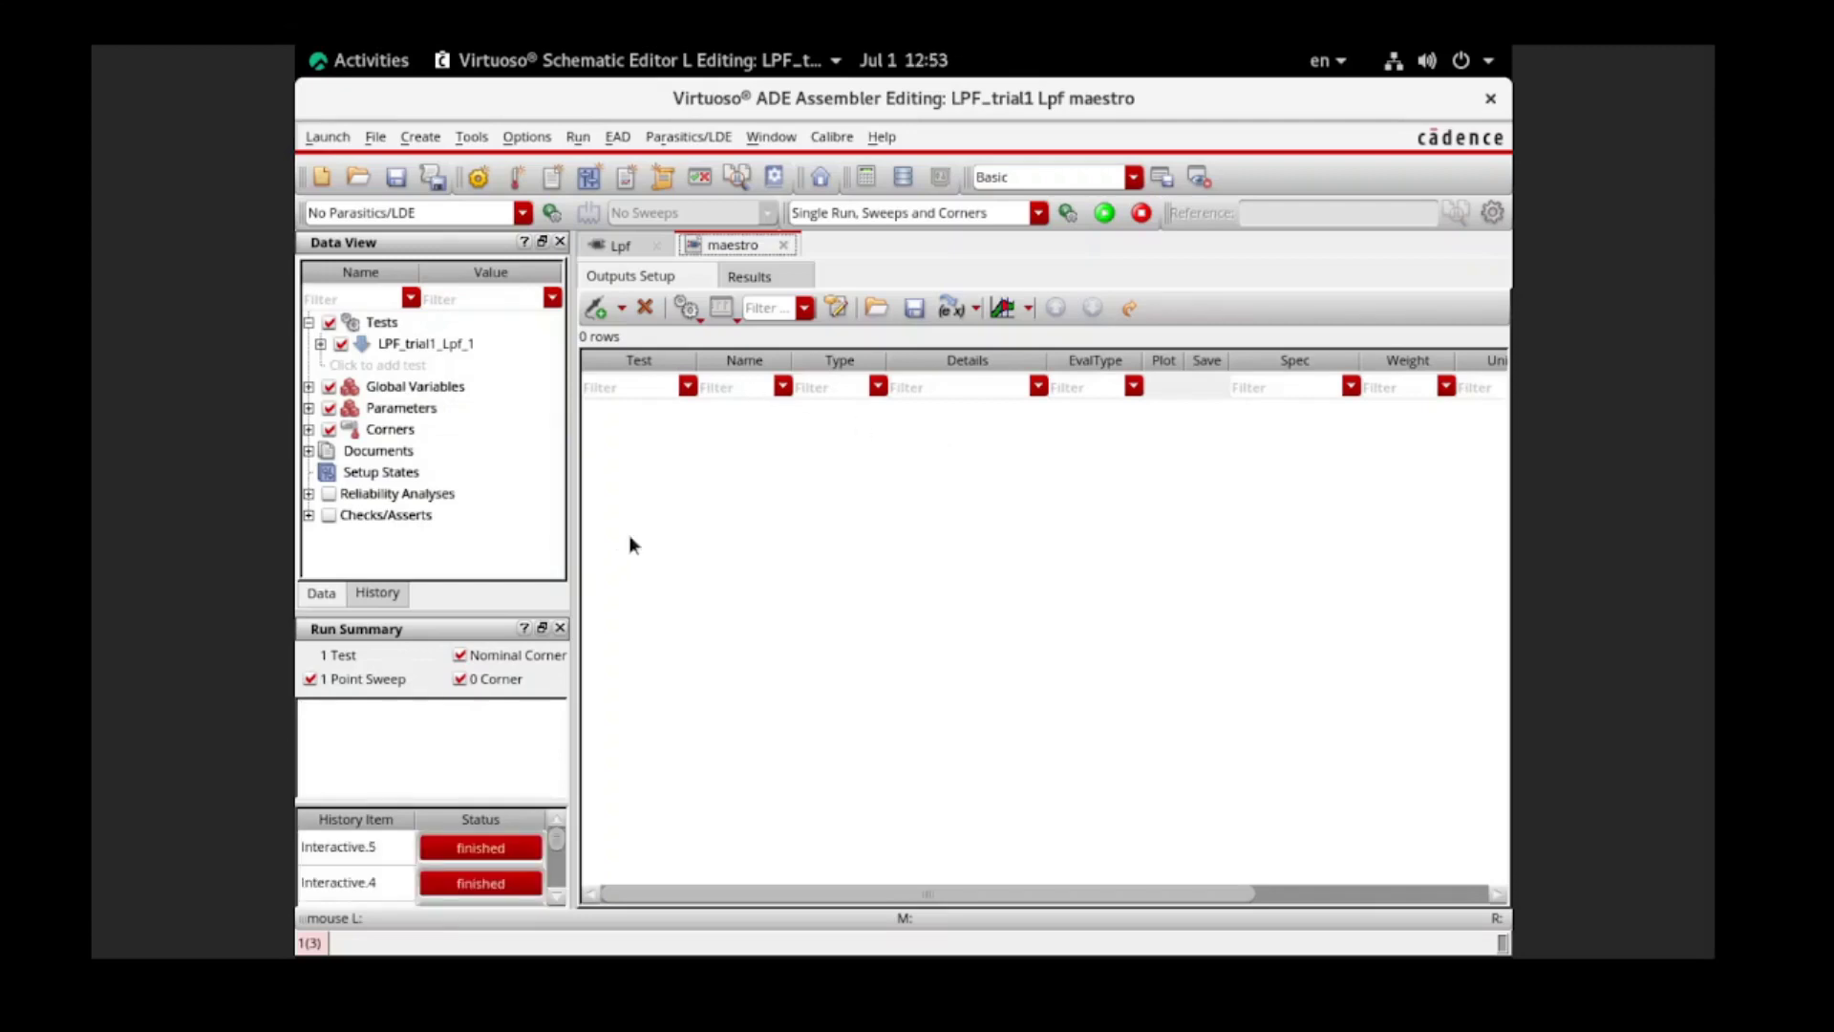
Add a signal output to test LPF_trial1_Lpf_1 and assign it the net between the voltage source and the resistor.
click(621, 307)
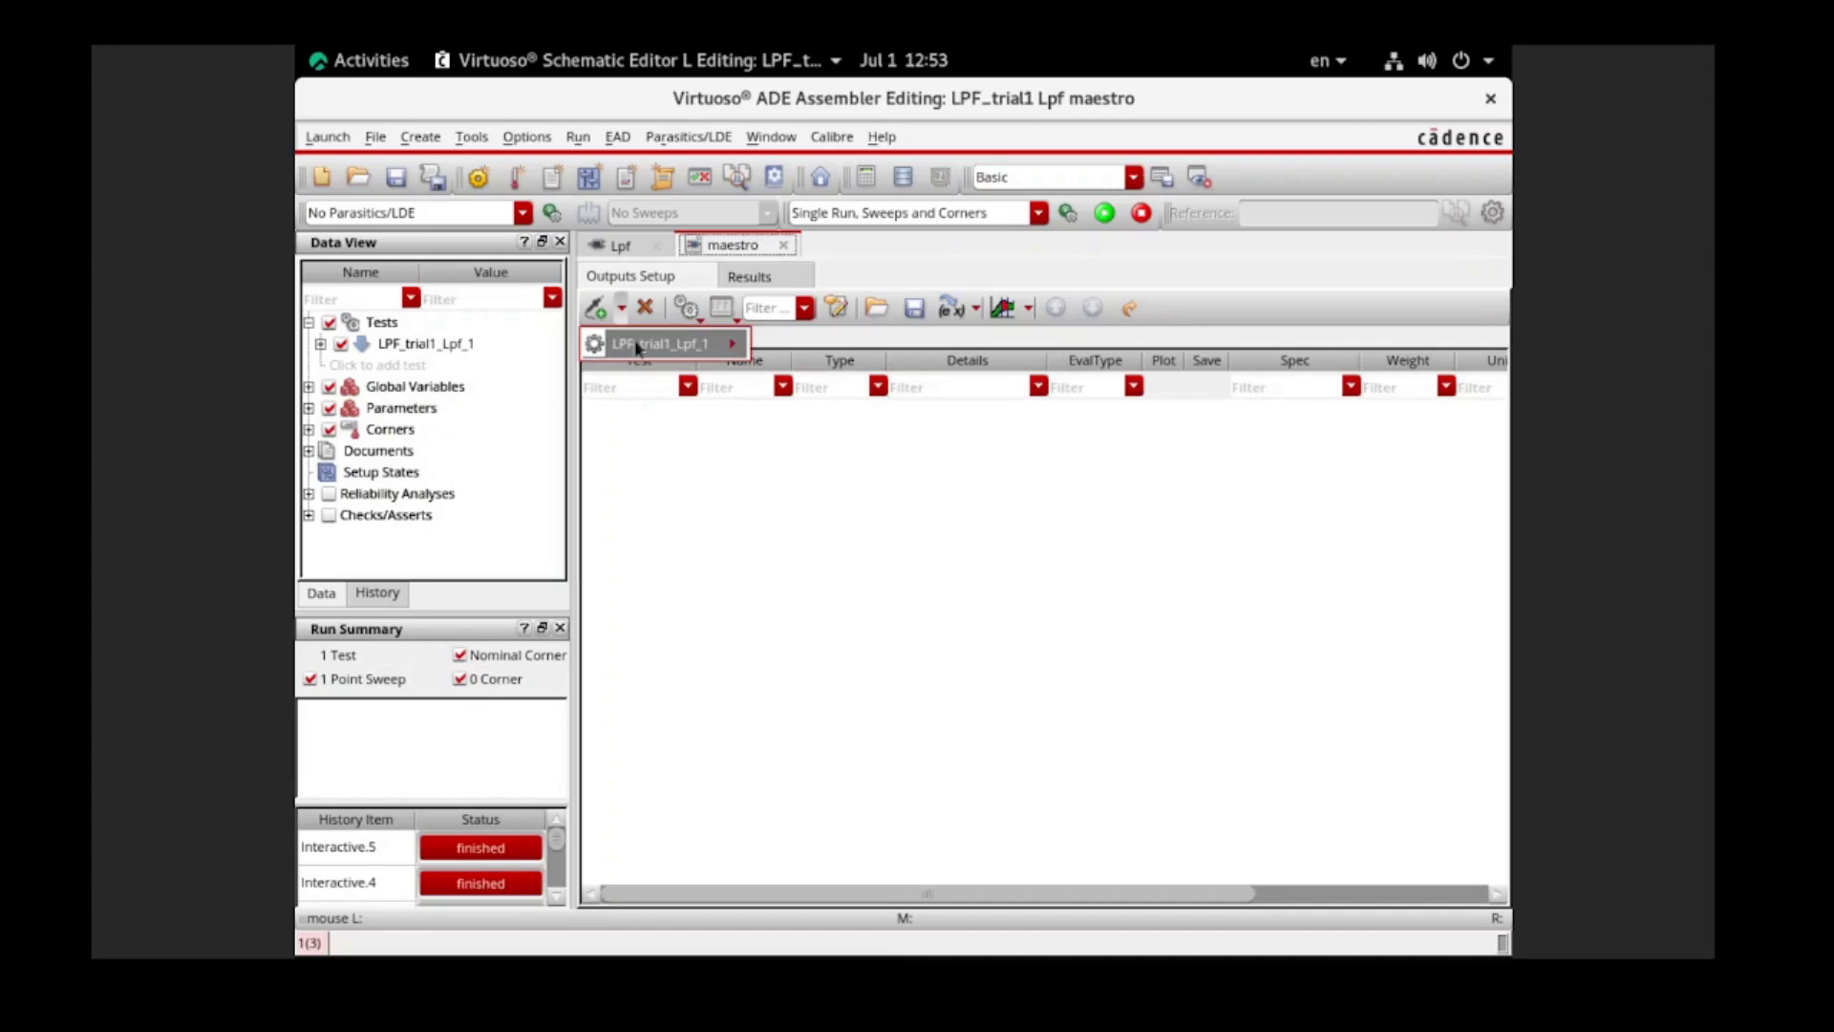
mouse_move(638, 348)
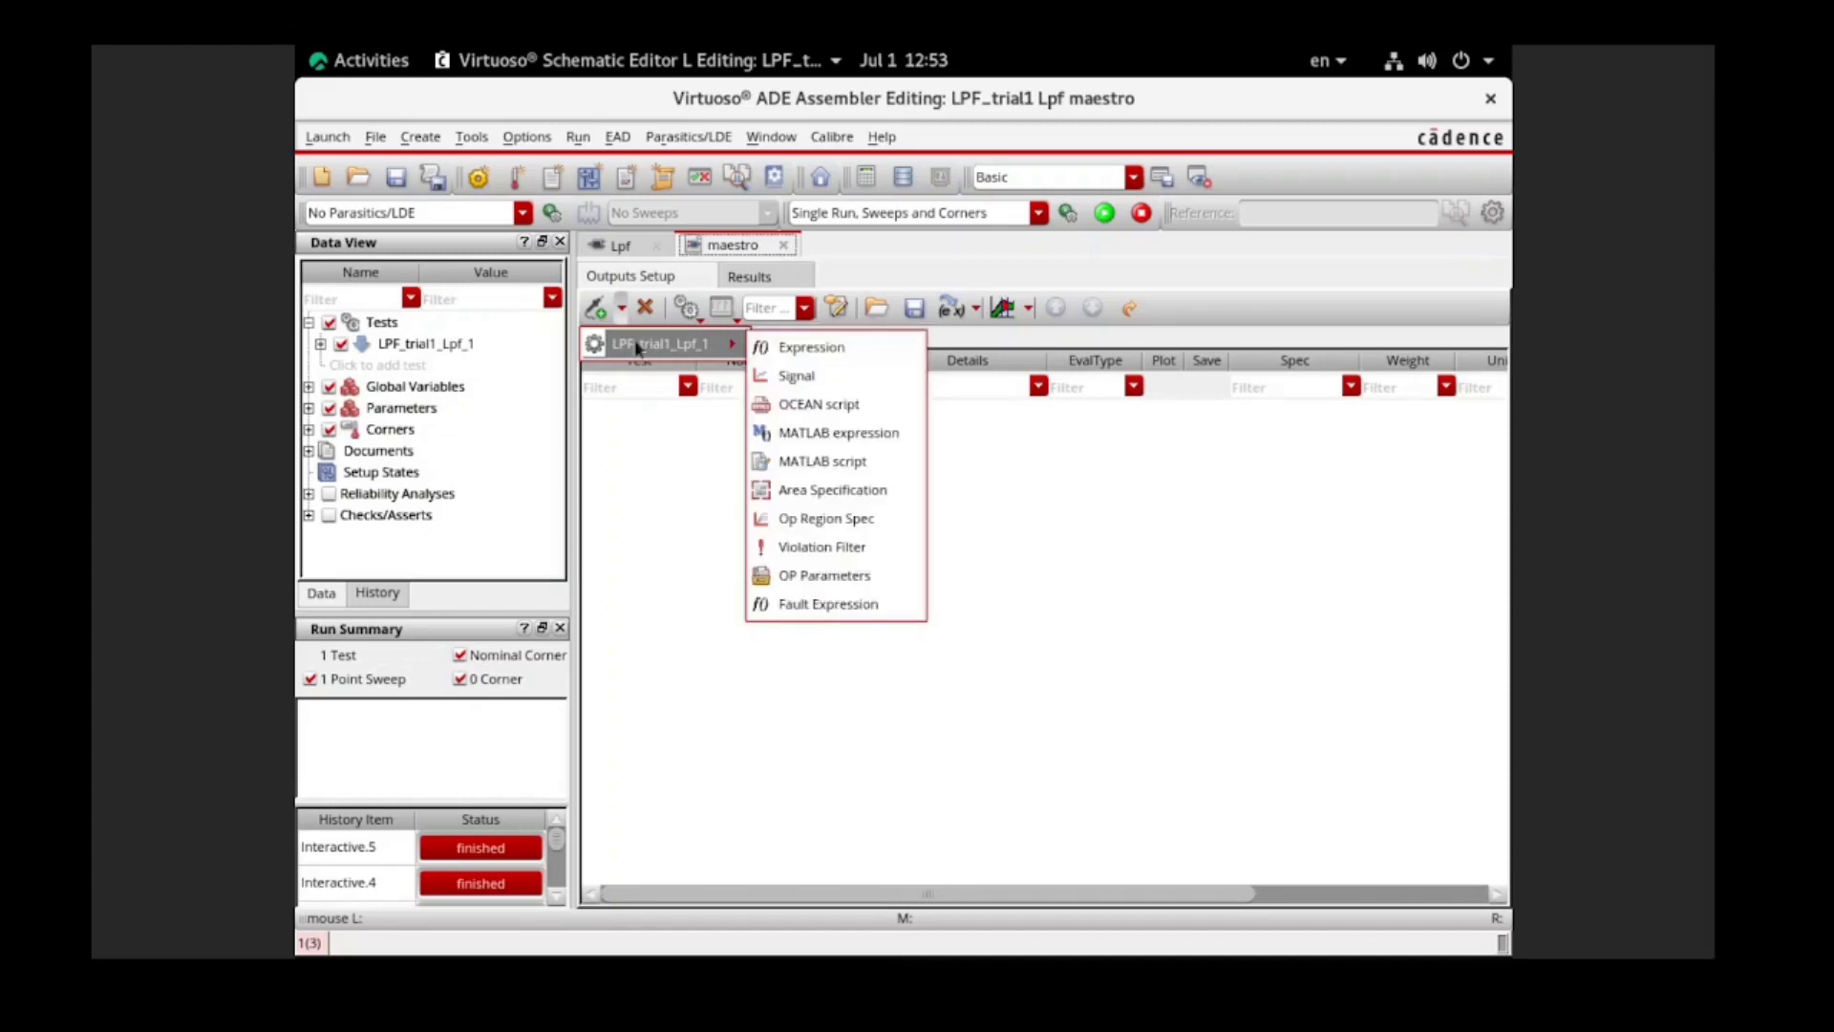
click(807, 378)
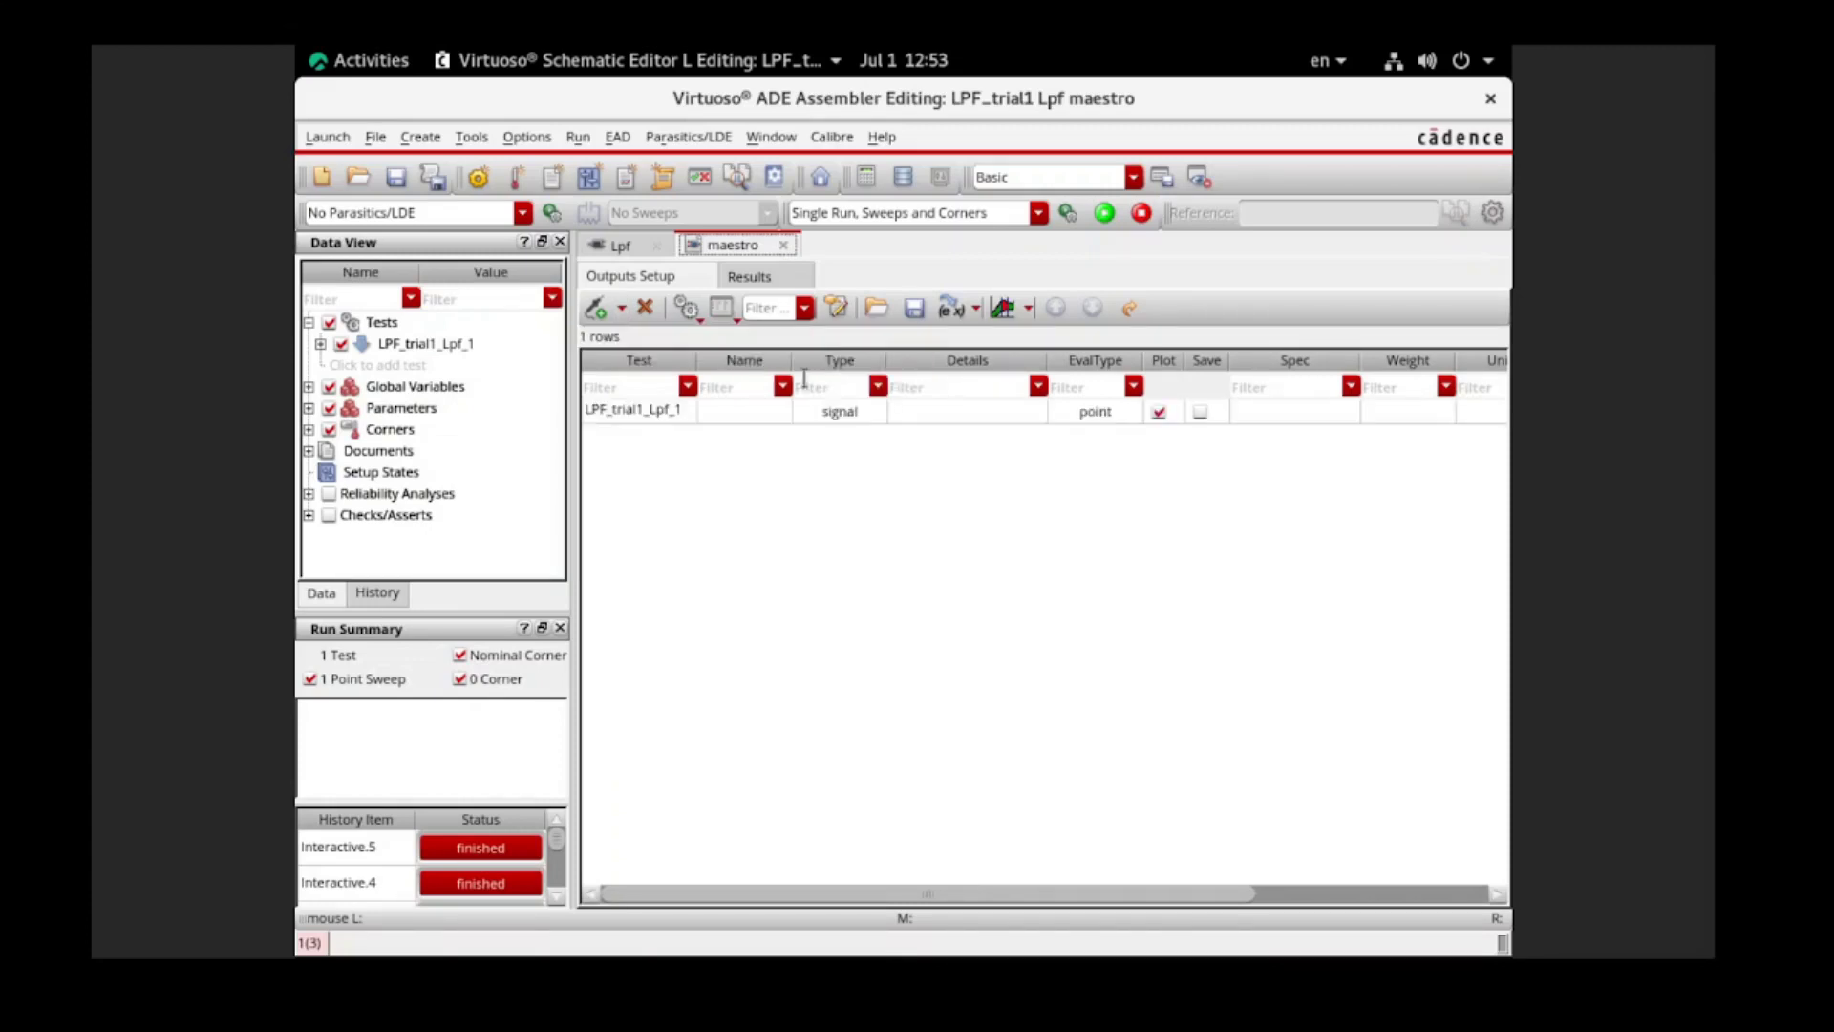
click(996, 421)
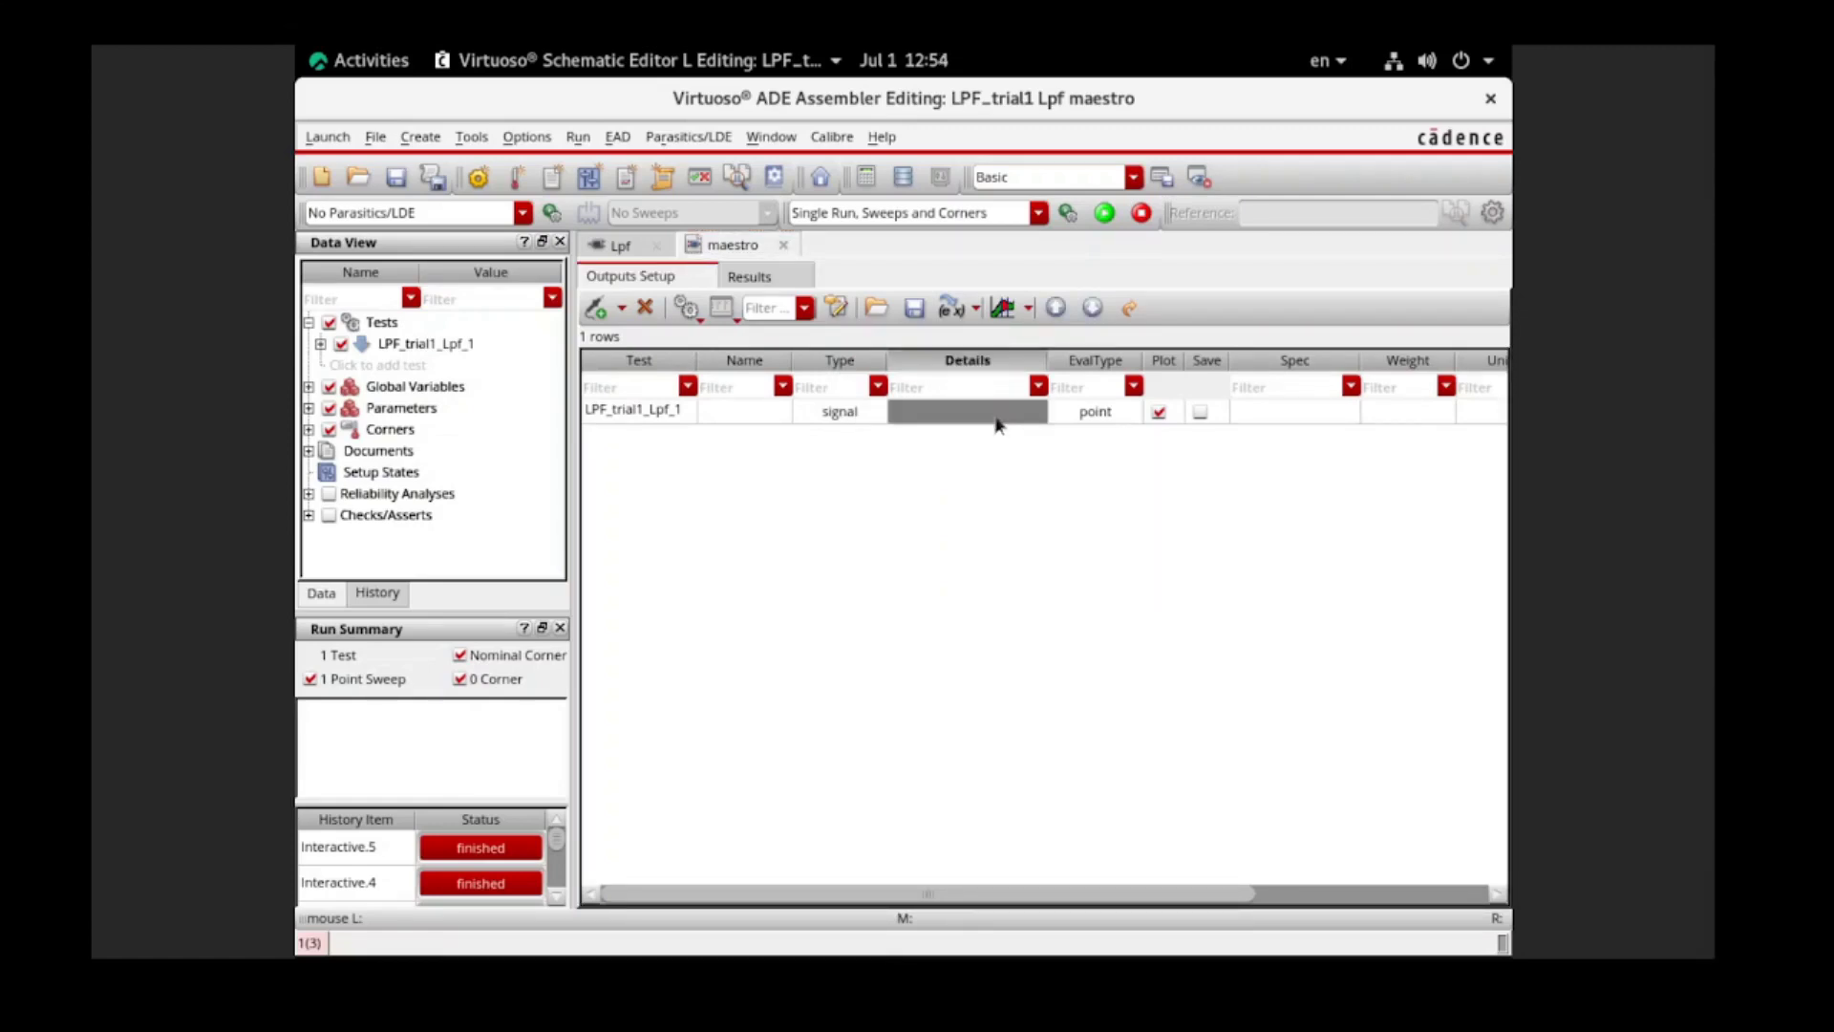
click(996, 424)
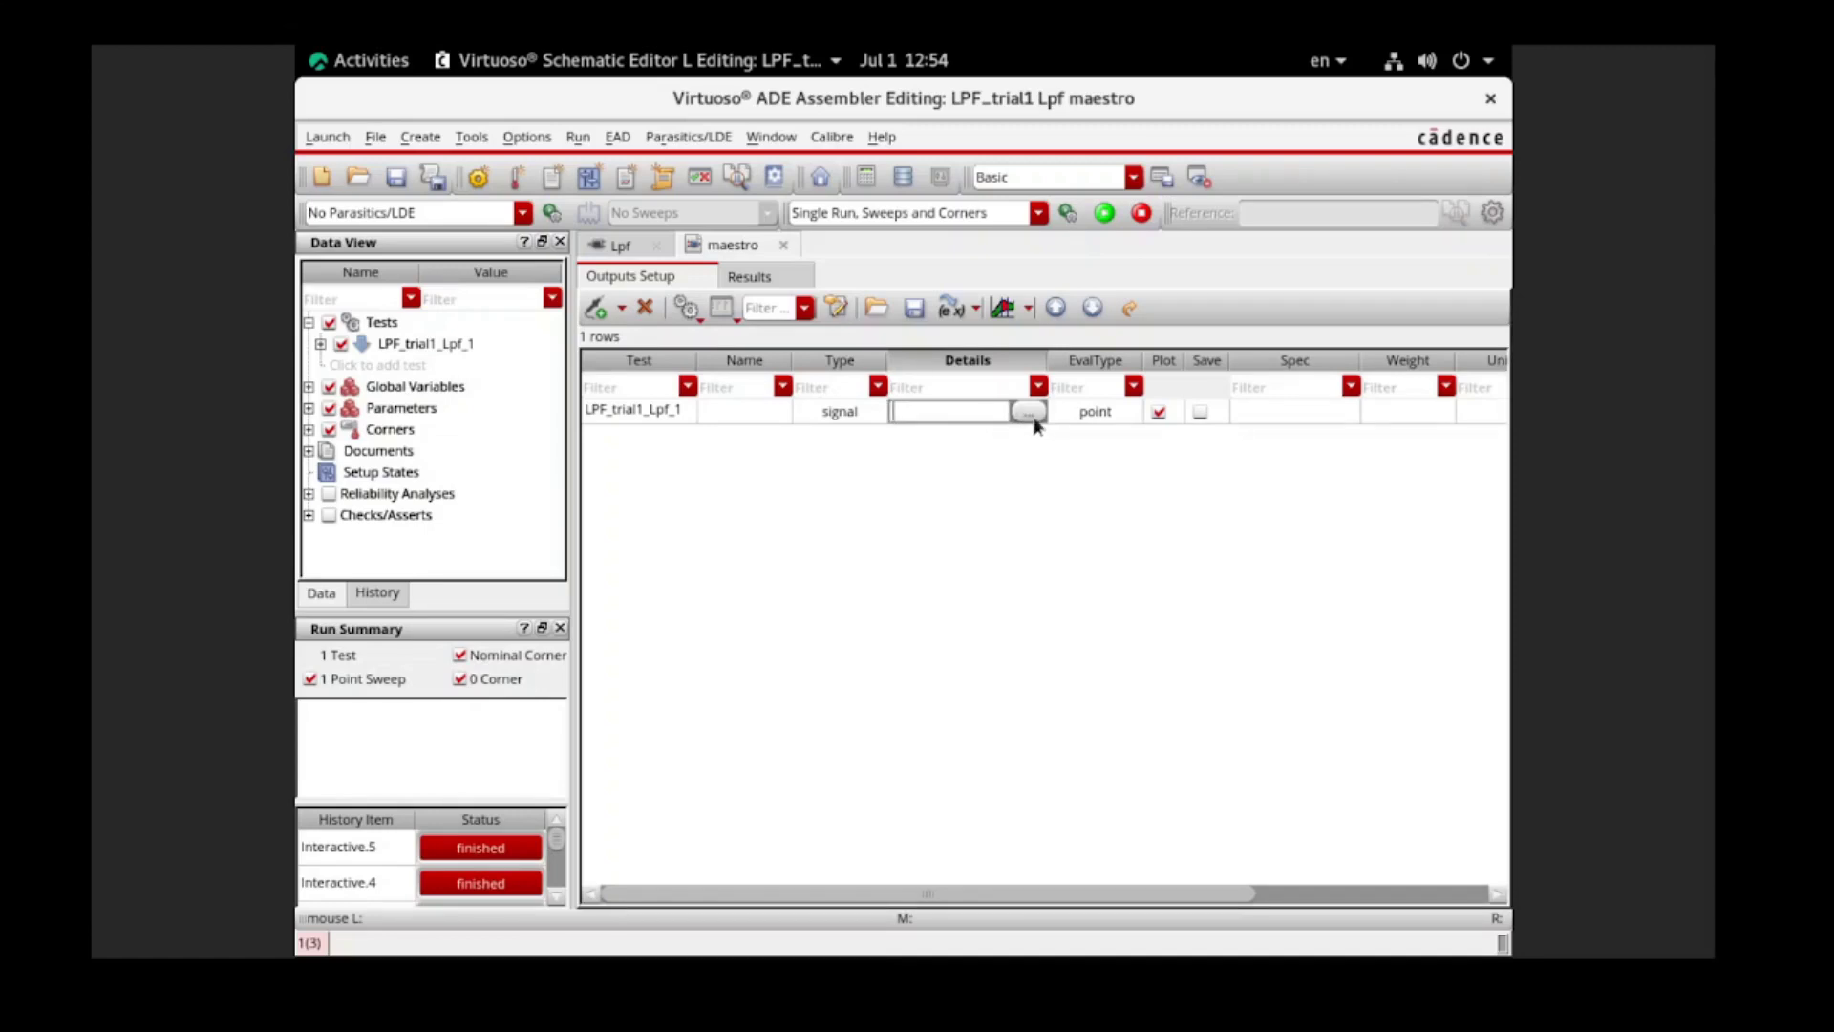
click(1039, 418)
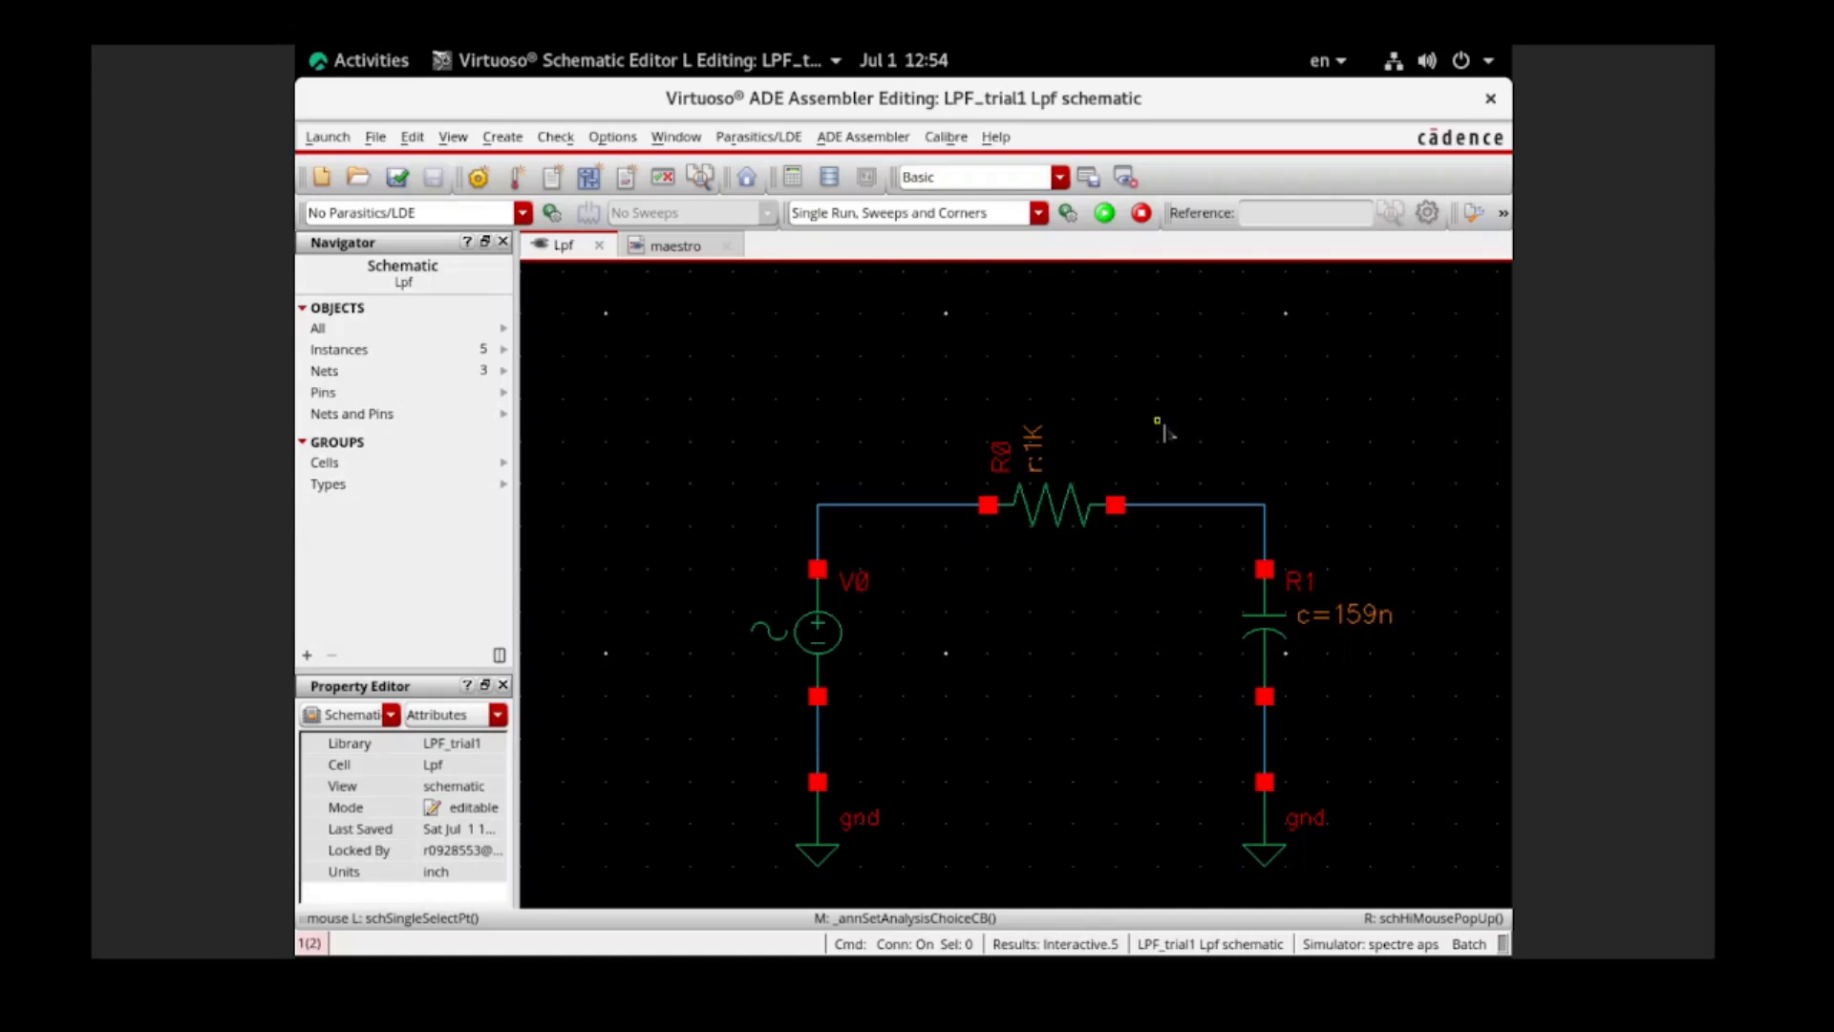
click(917, 521)
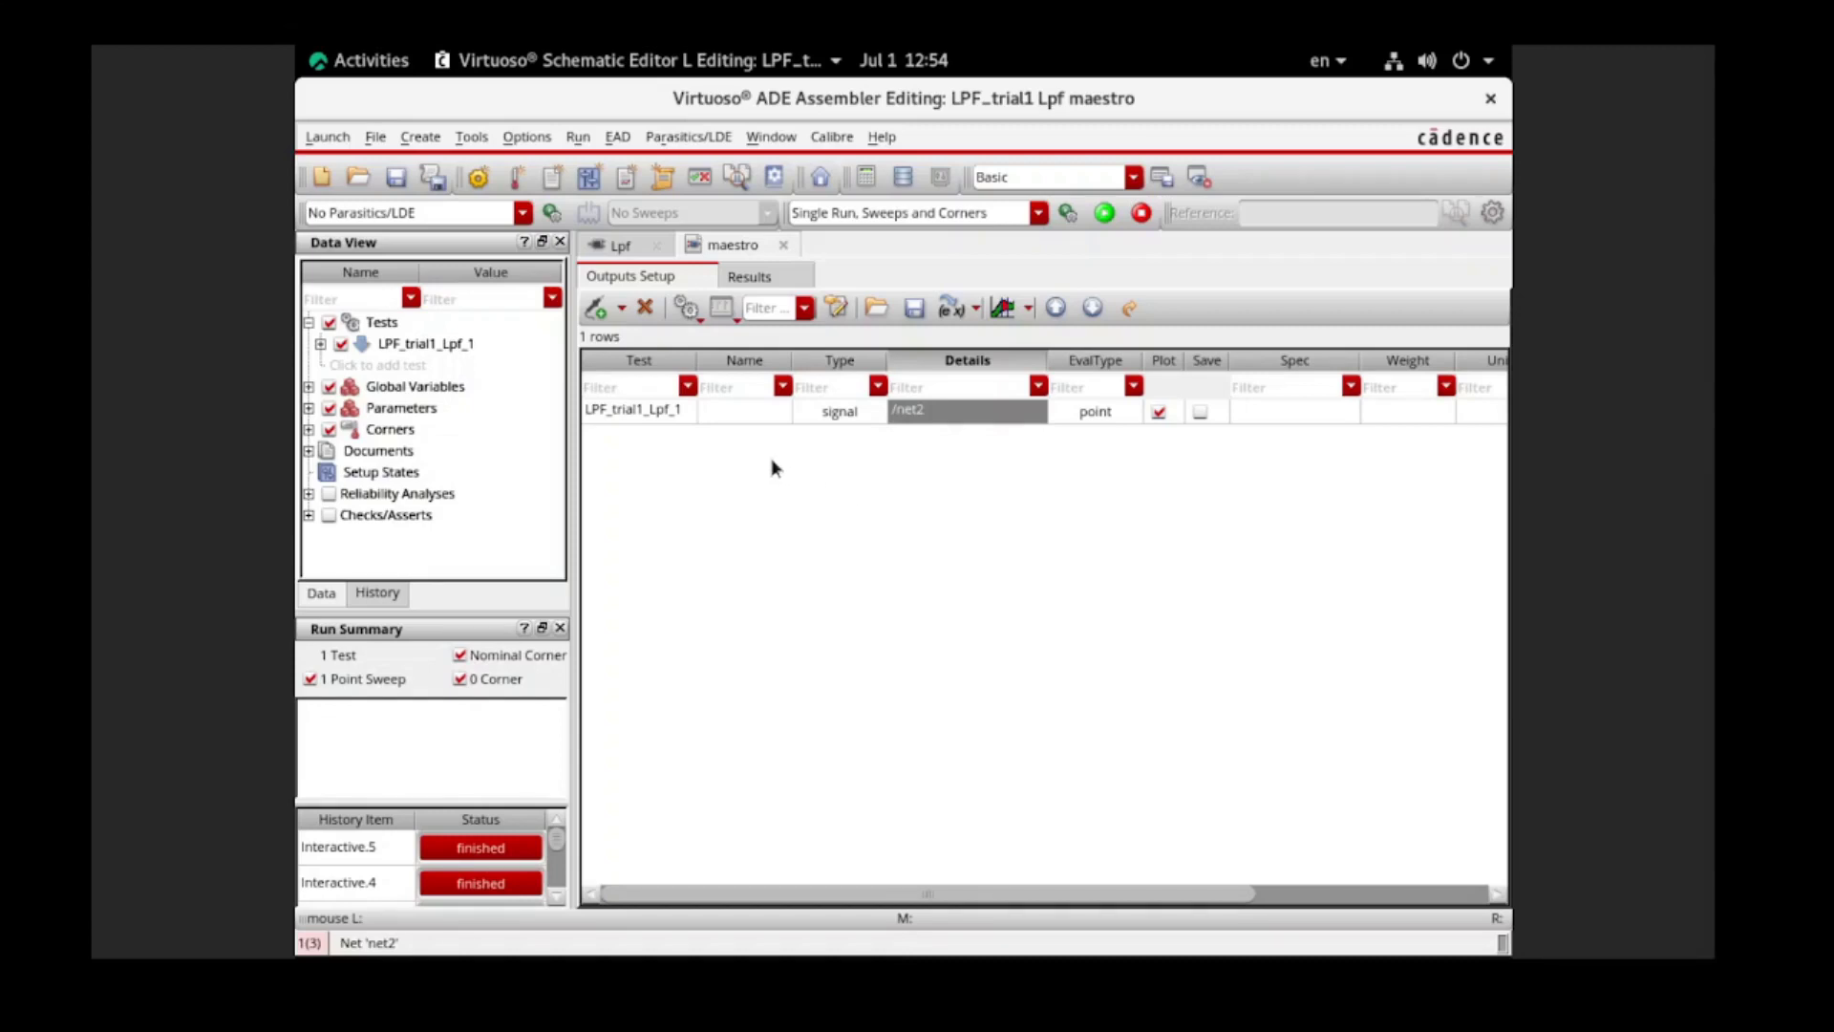
Add a second signal output for the net between the resistor and the capacitor, and enable saving for both outputs.
click(619, 315)
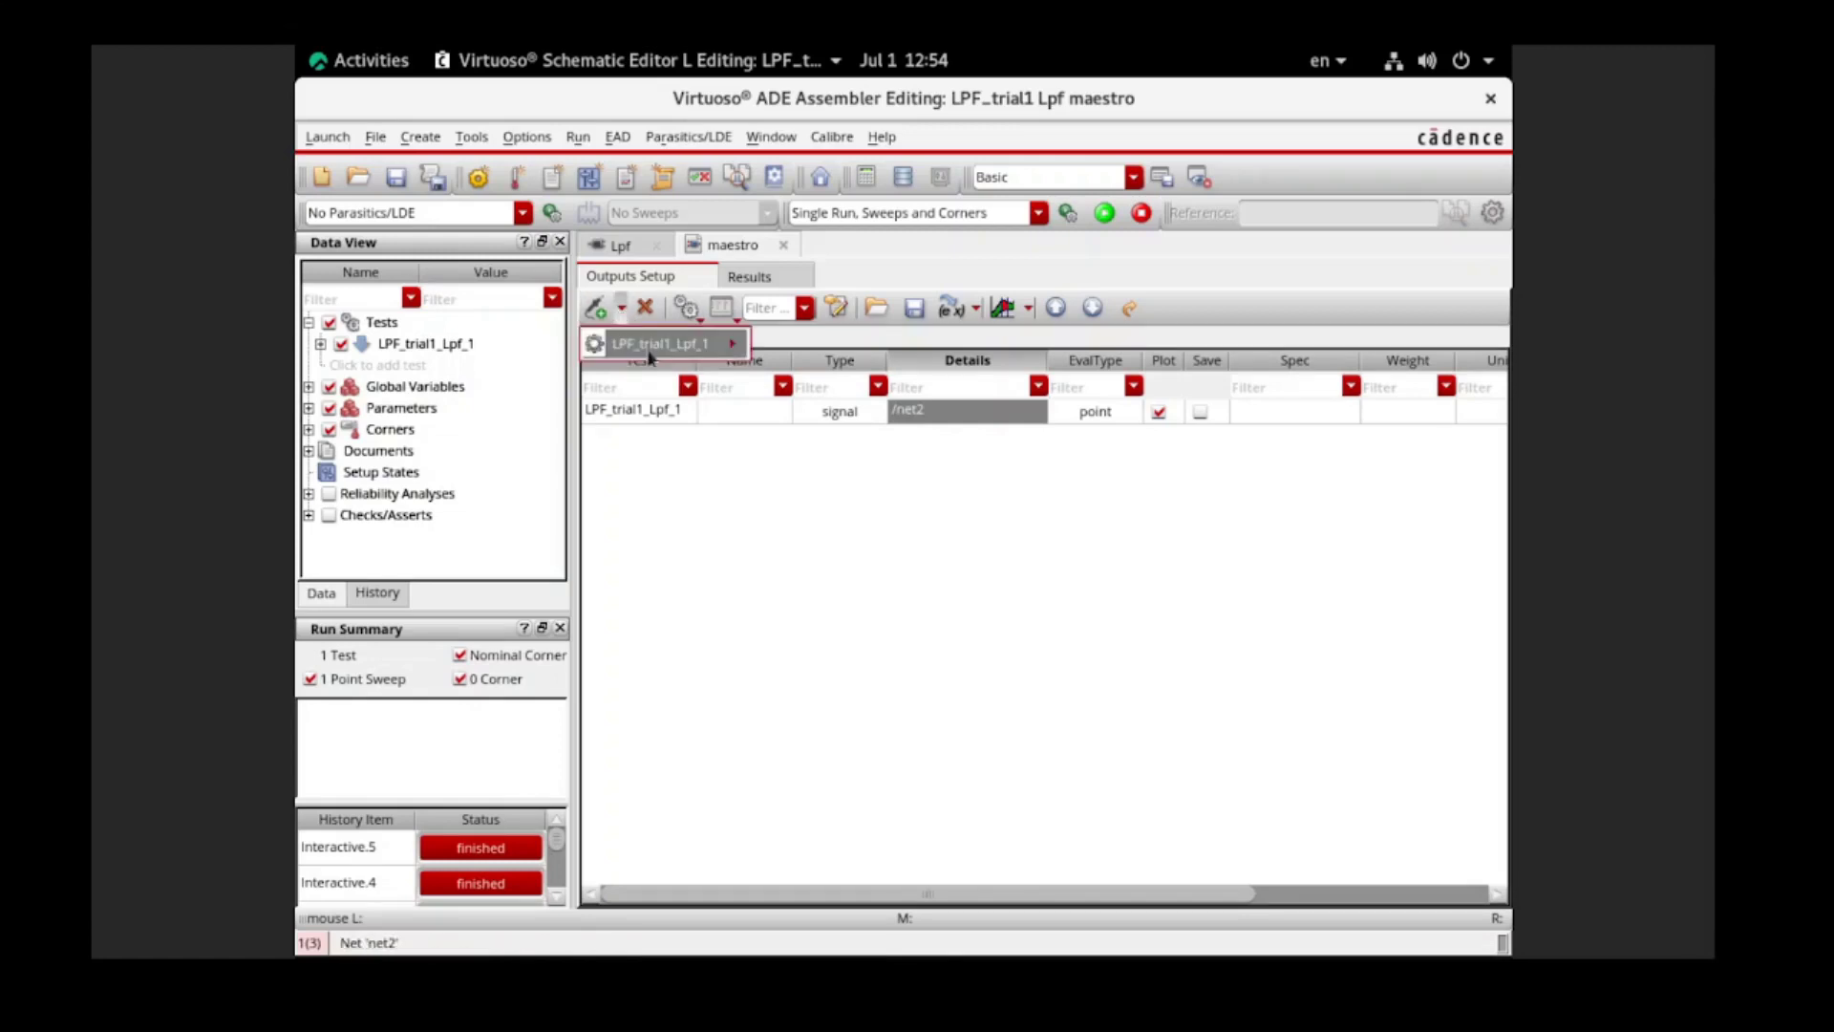
mouse_move(649, 353)
click(795, 375)
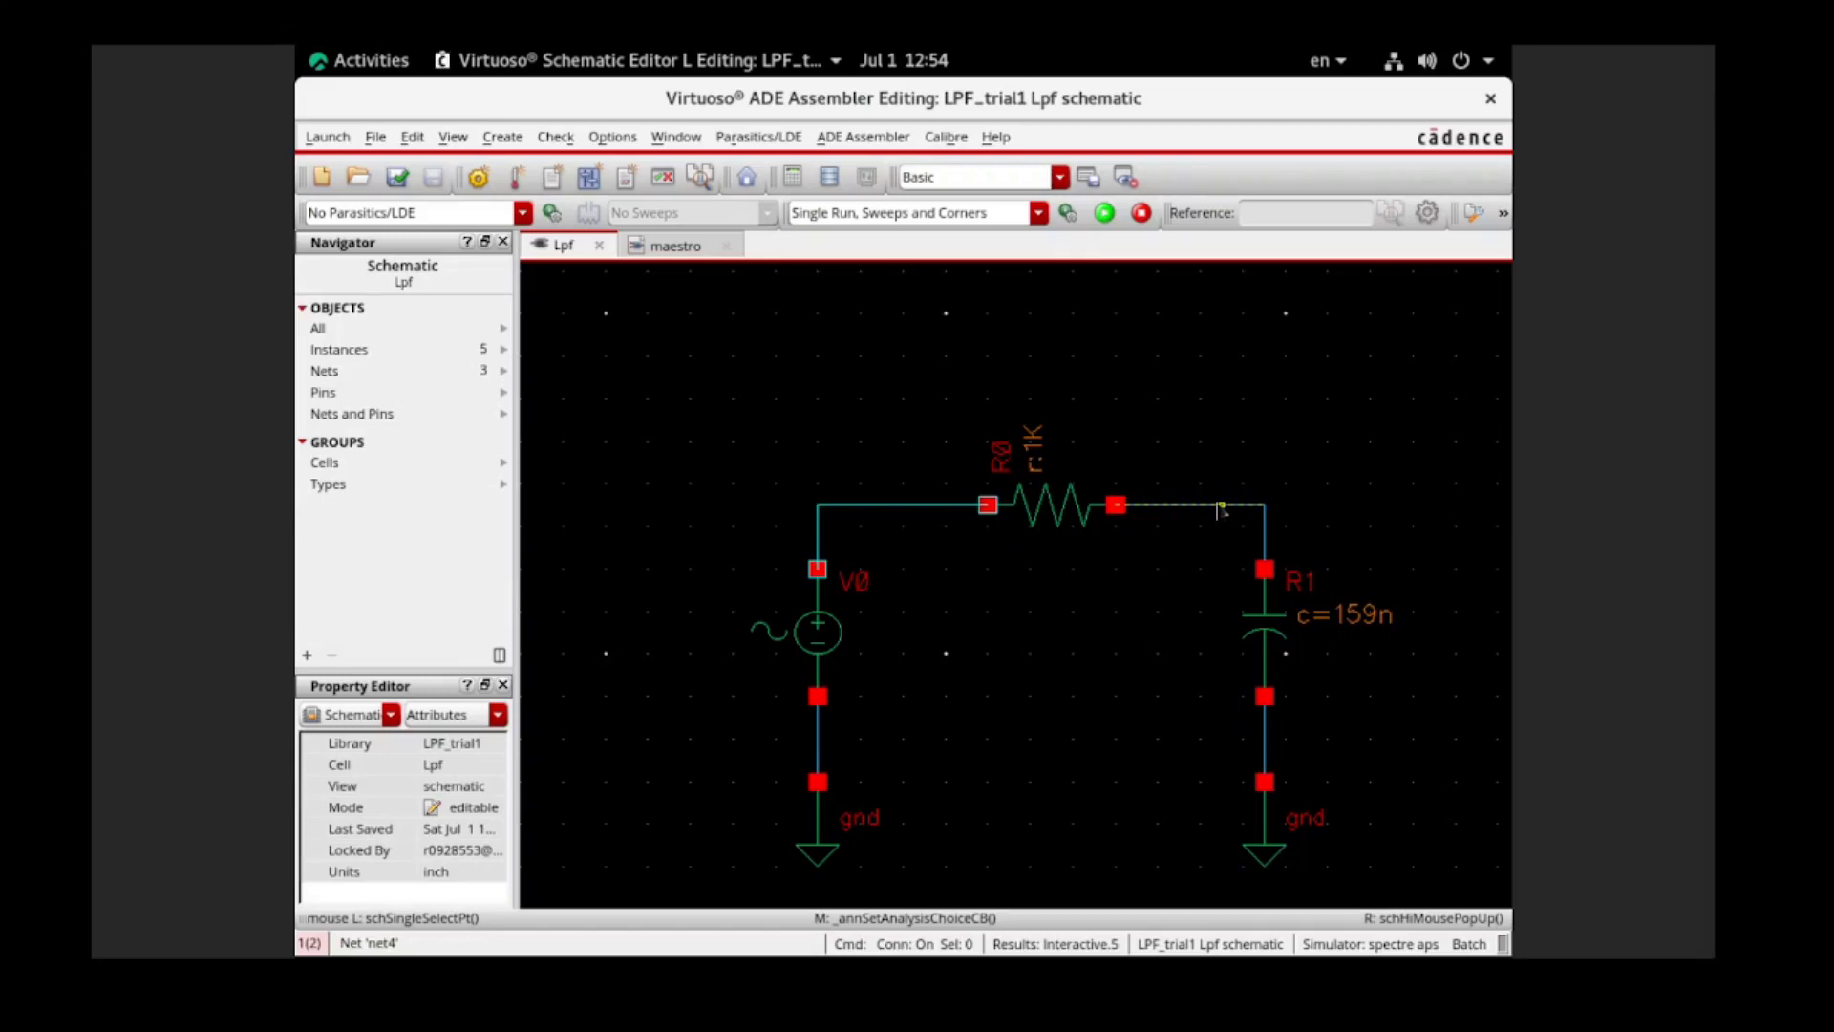
click(1219, 507)
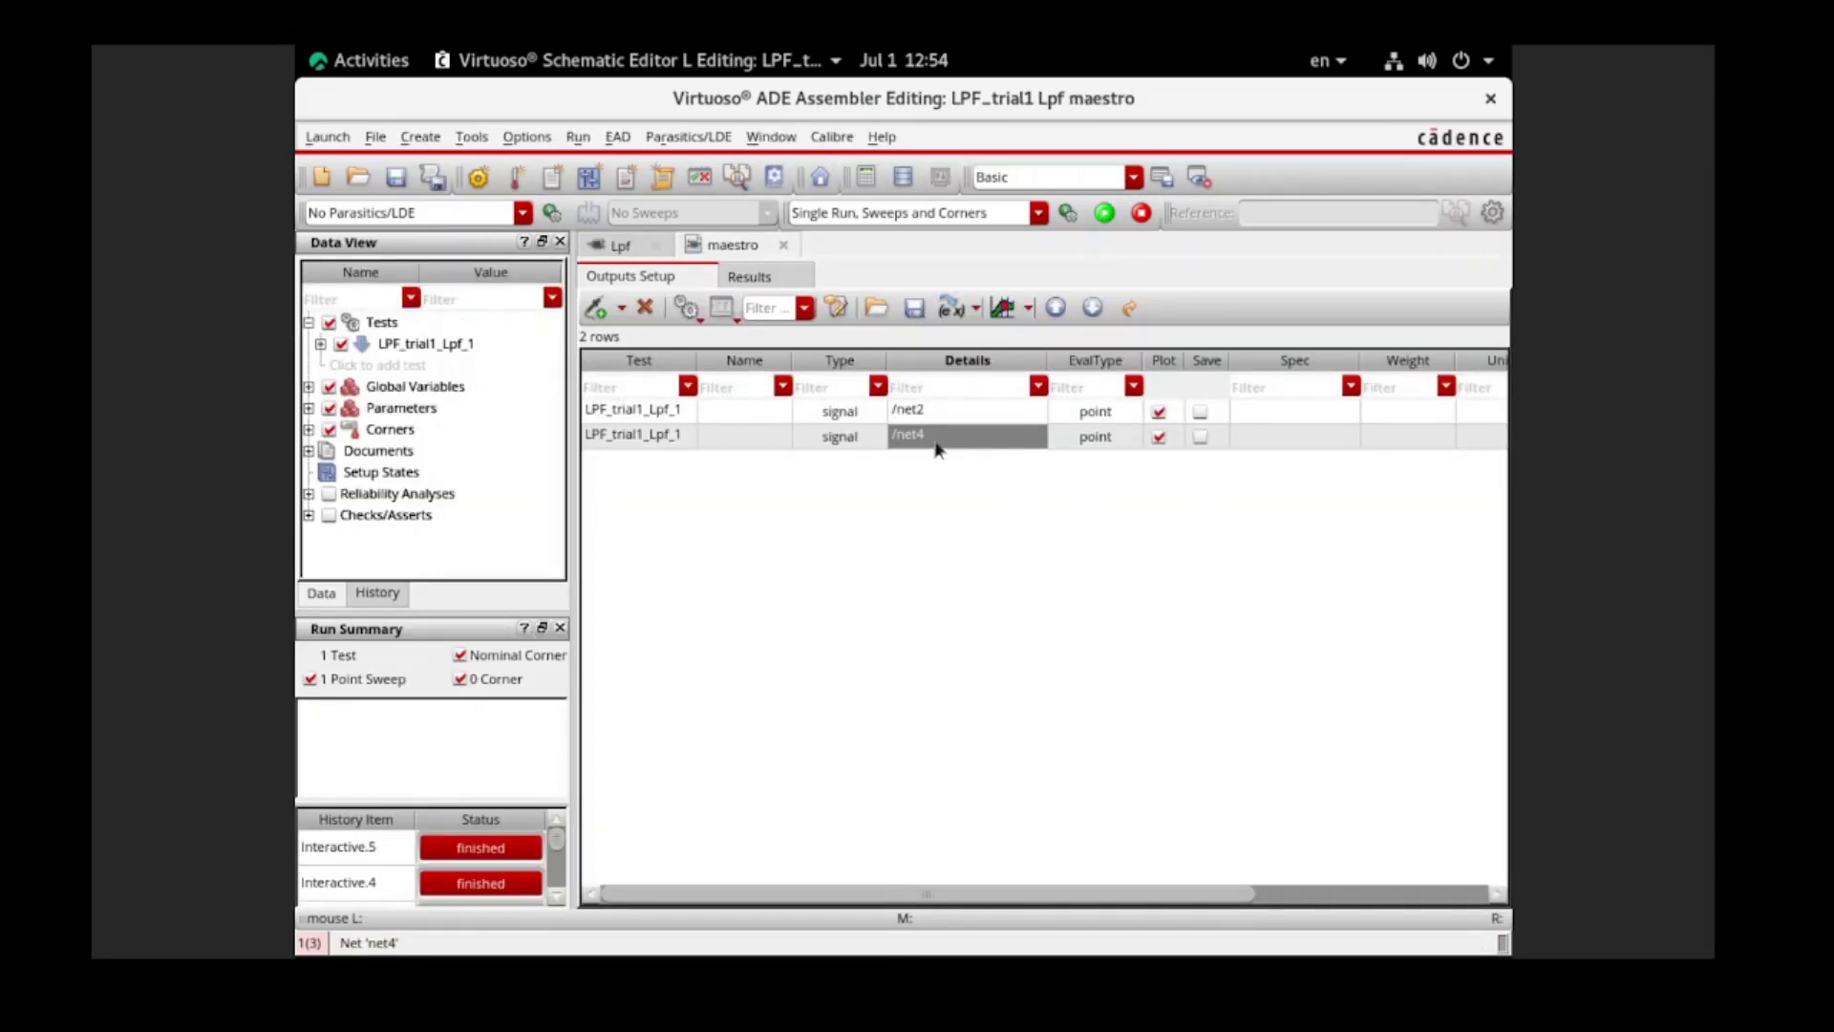
click(1200, 412)
click(1199, 436)
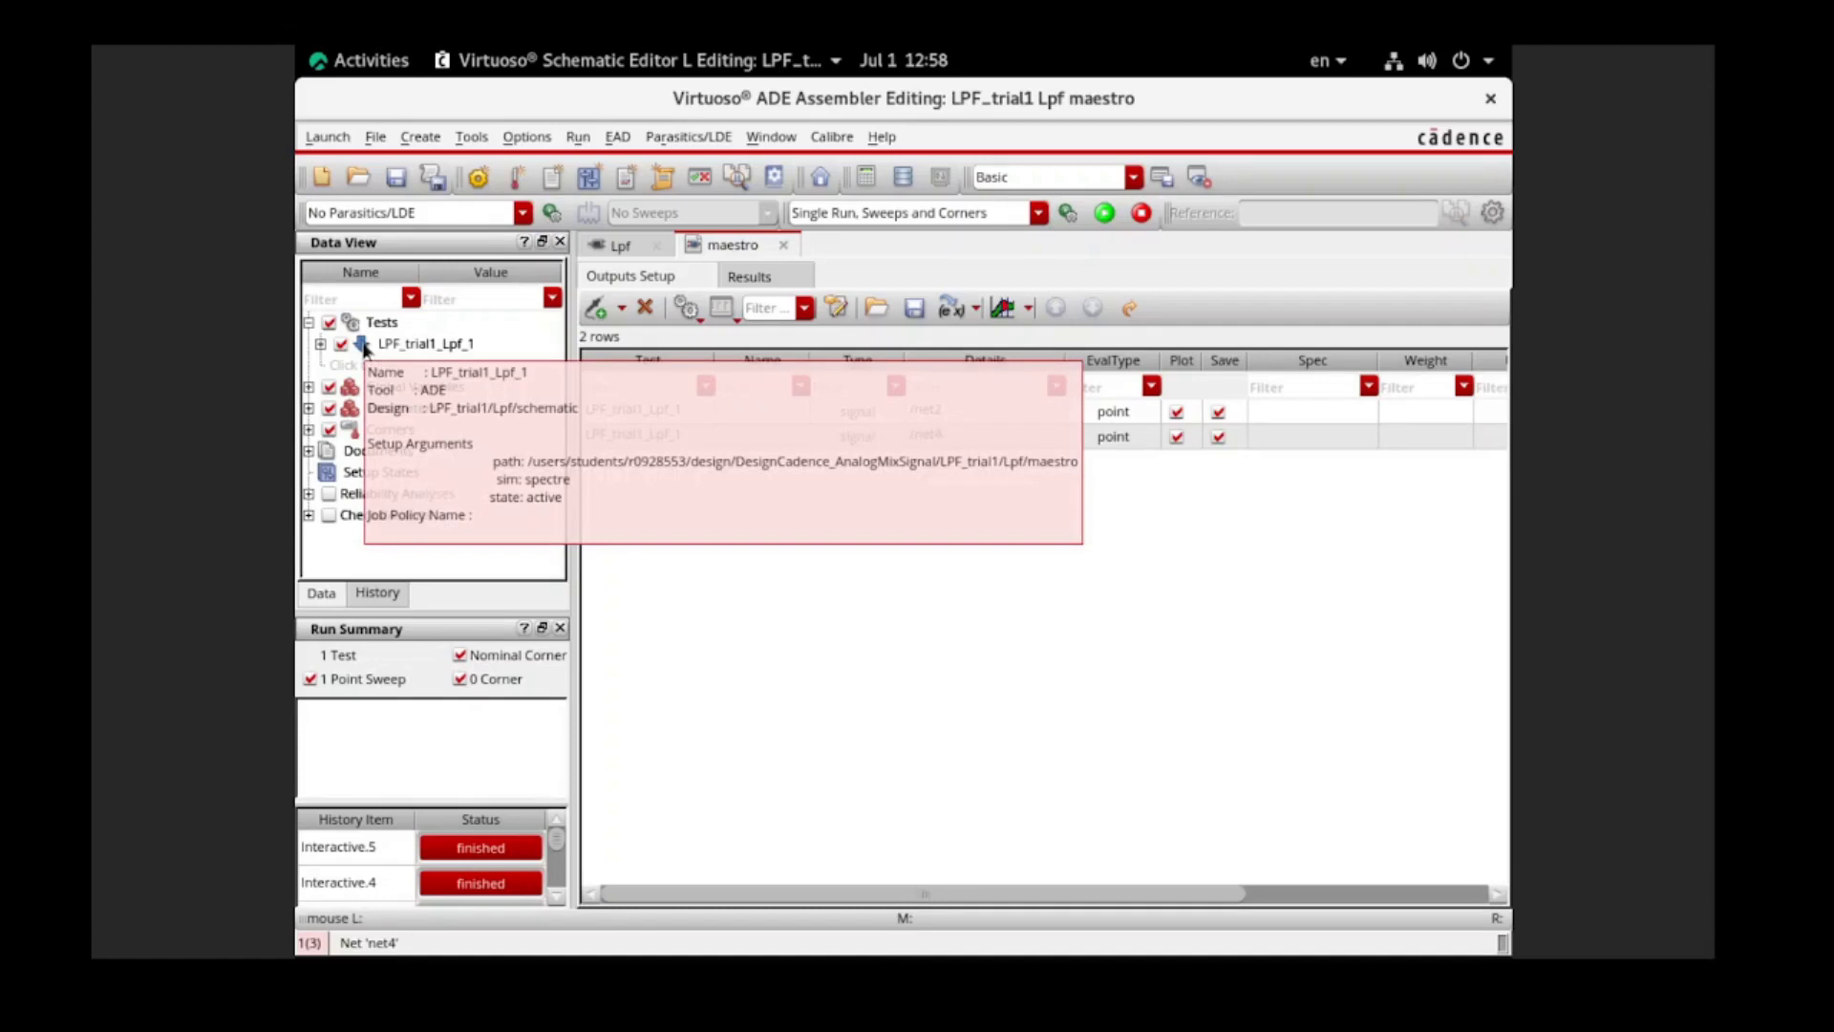
Open test LPF_trial1_Lpf_1 in ADE Explorer and add an ac analysis with an automatic frequency sweep from 0.001 to 100e+6.
double_click(363, 349)
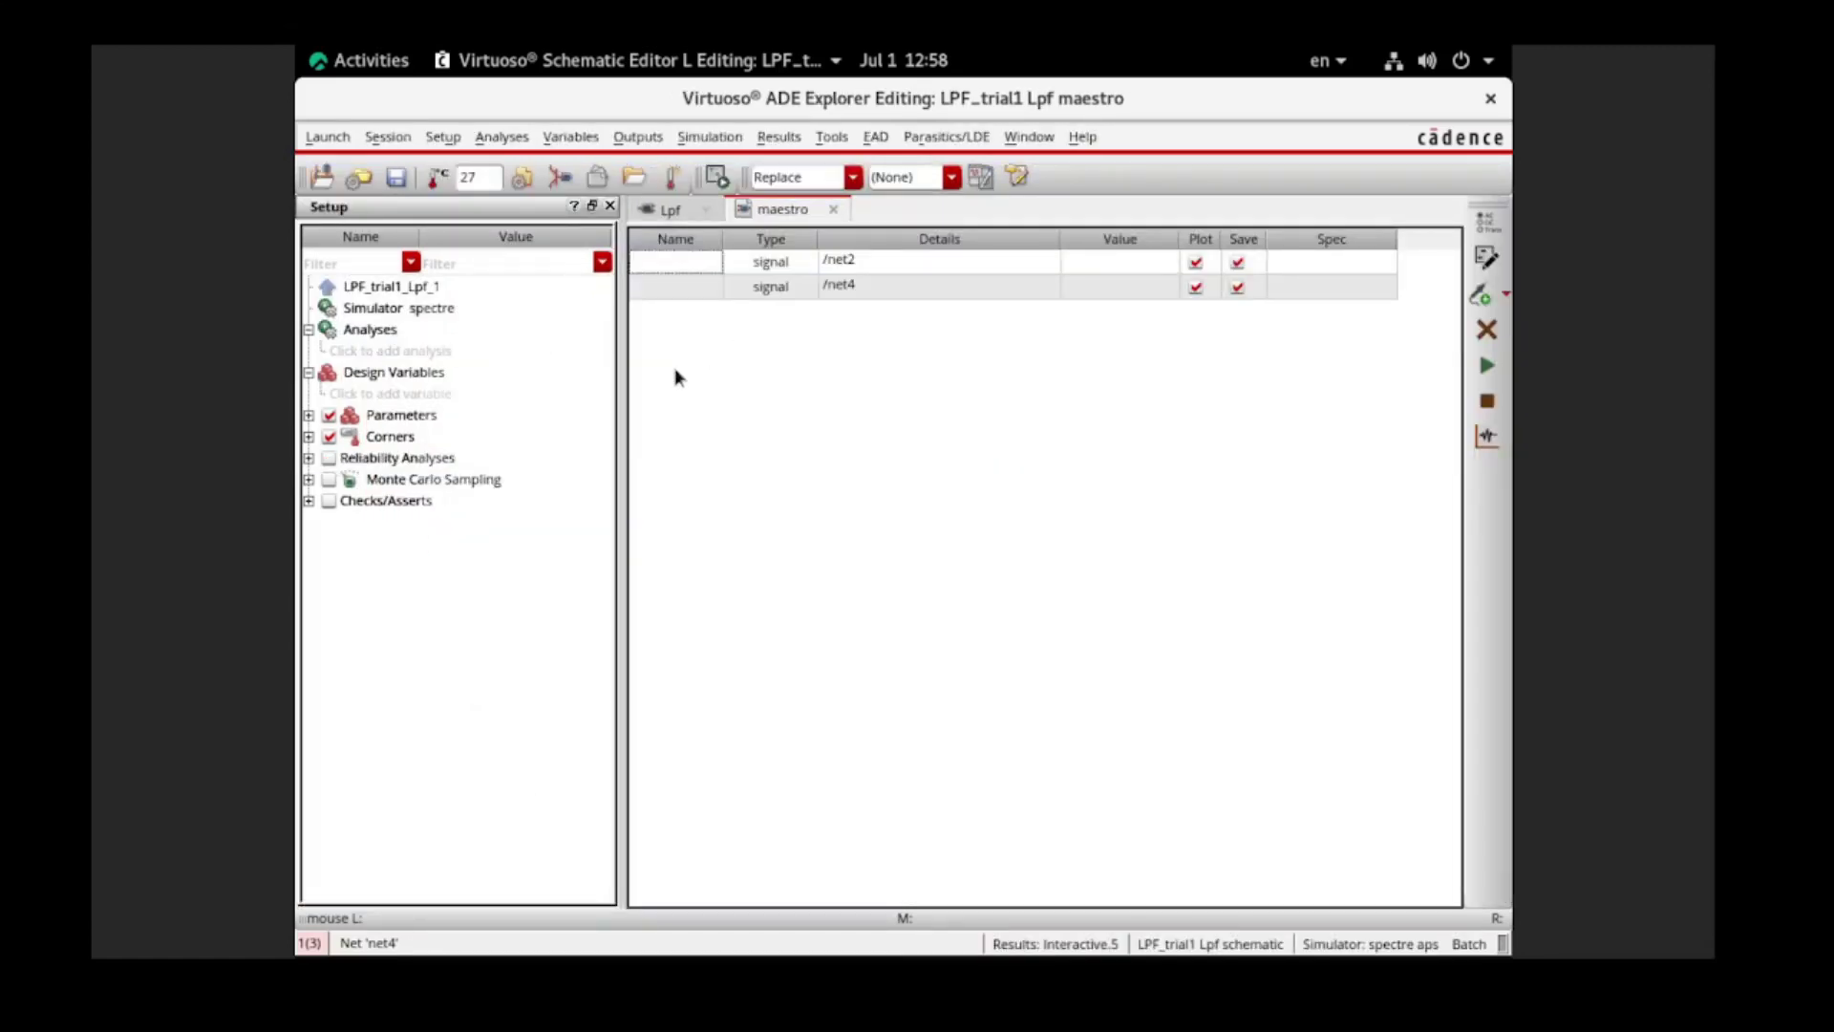
click(402, 353)
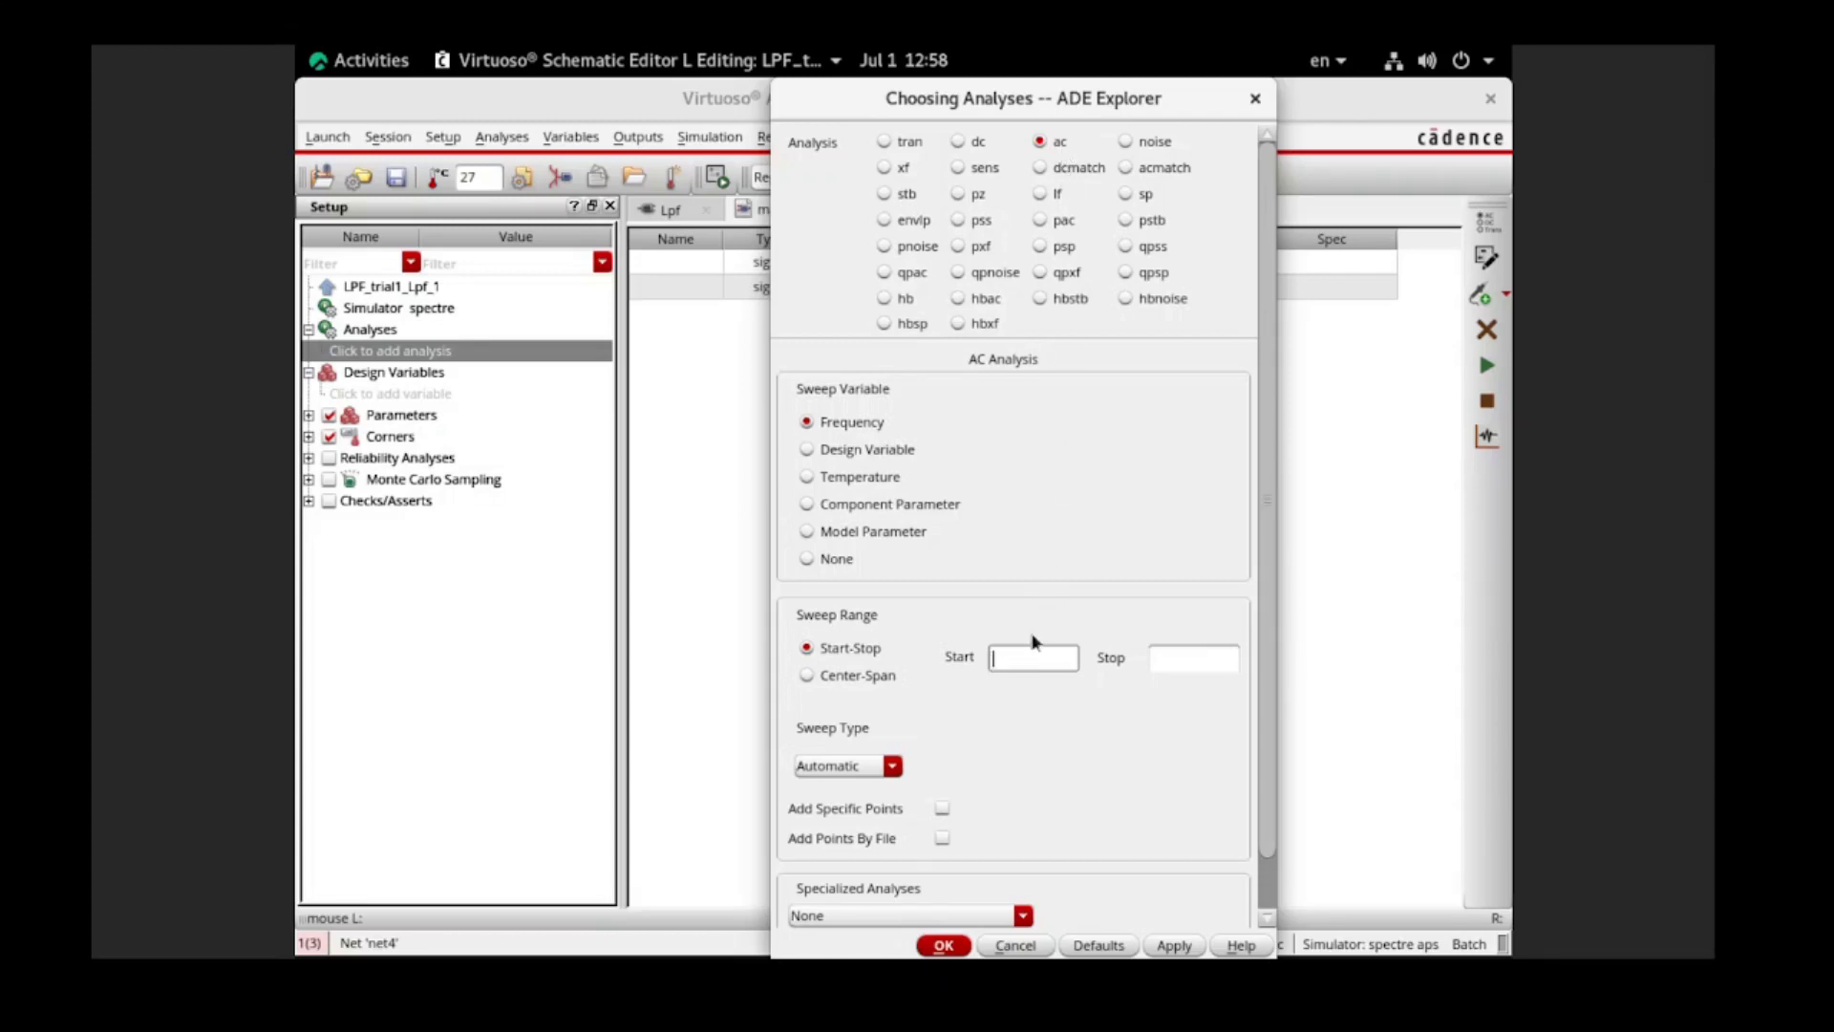
text(0.001)
click(1200, 658)
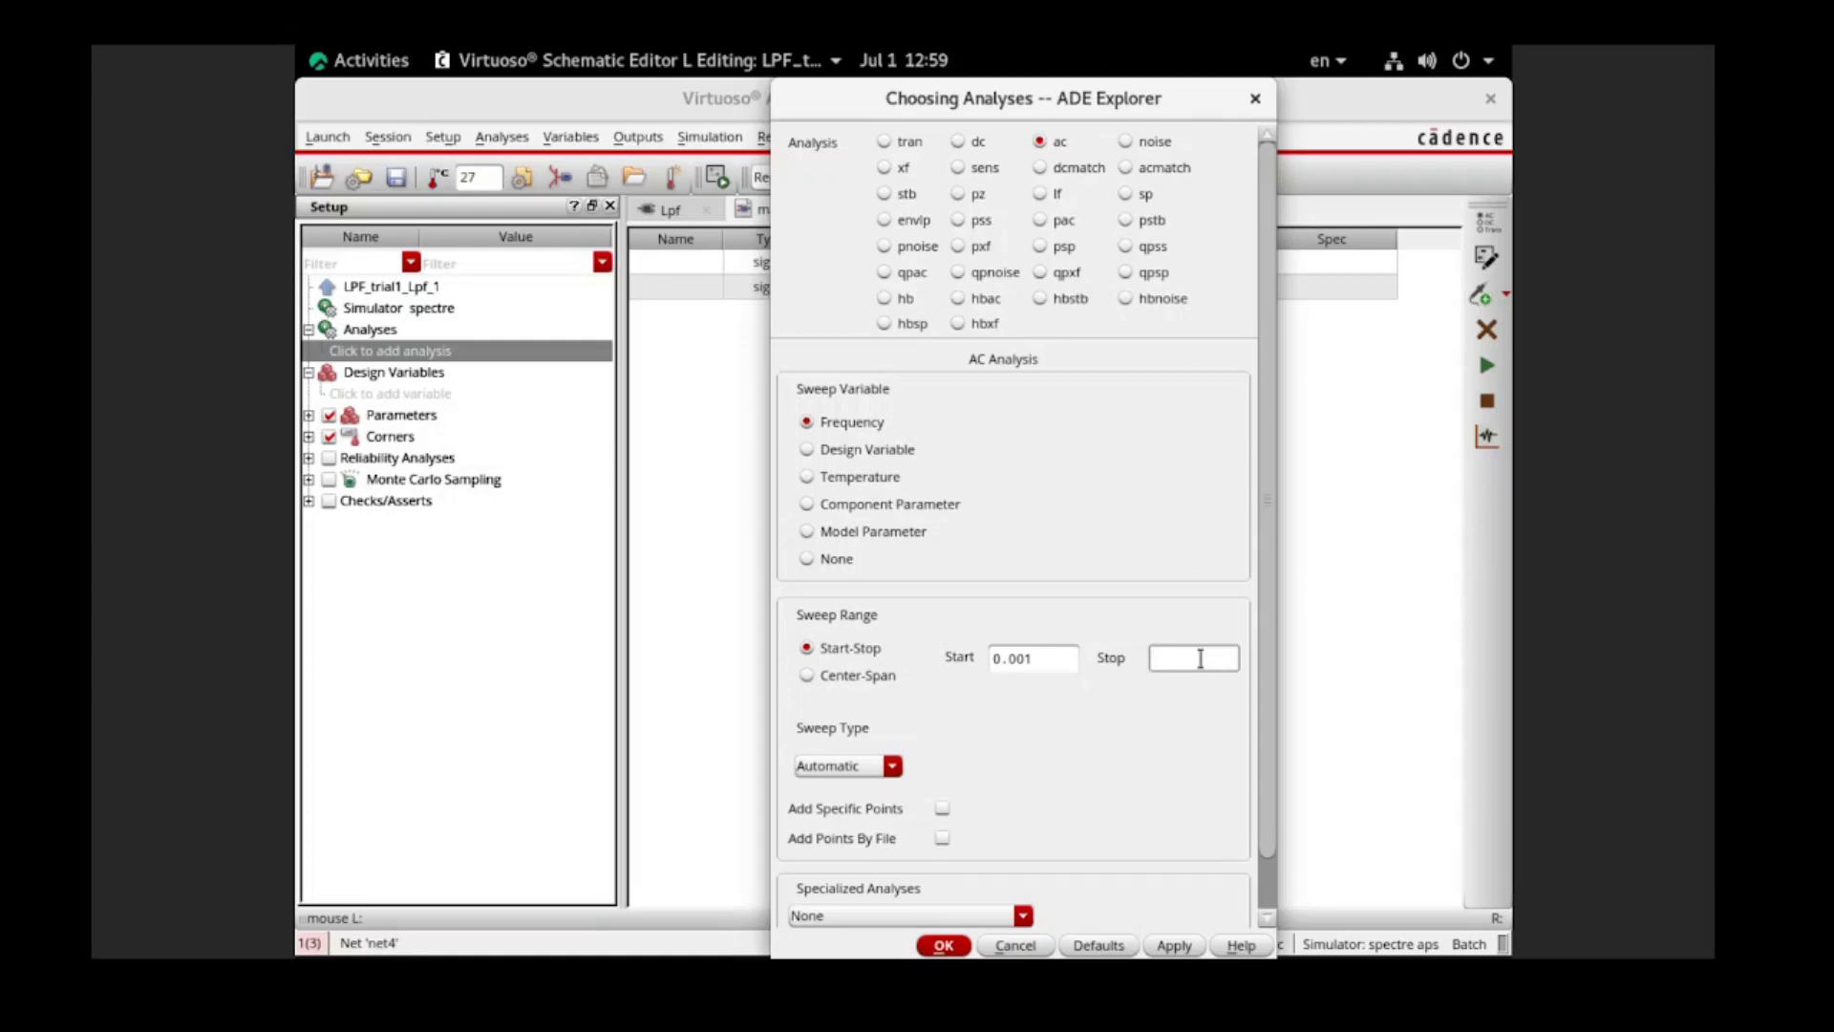
text(100e+6)
drag(1200, 658, 1180, 666)
click(943, 946)
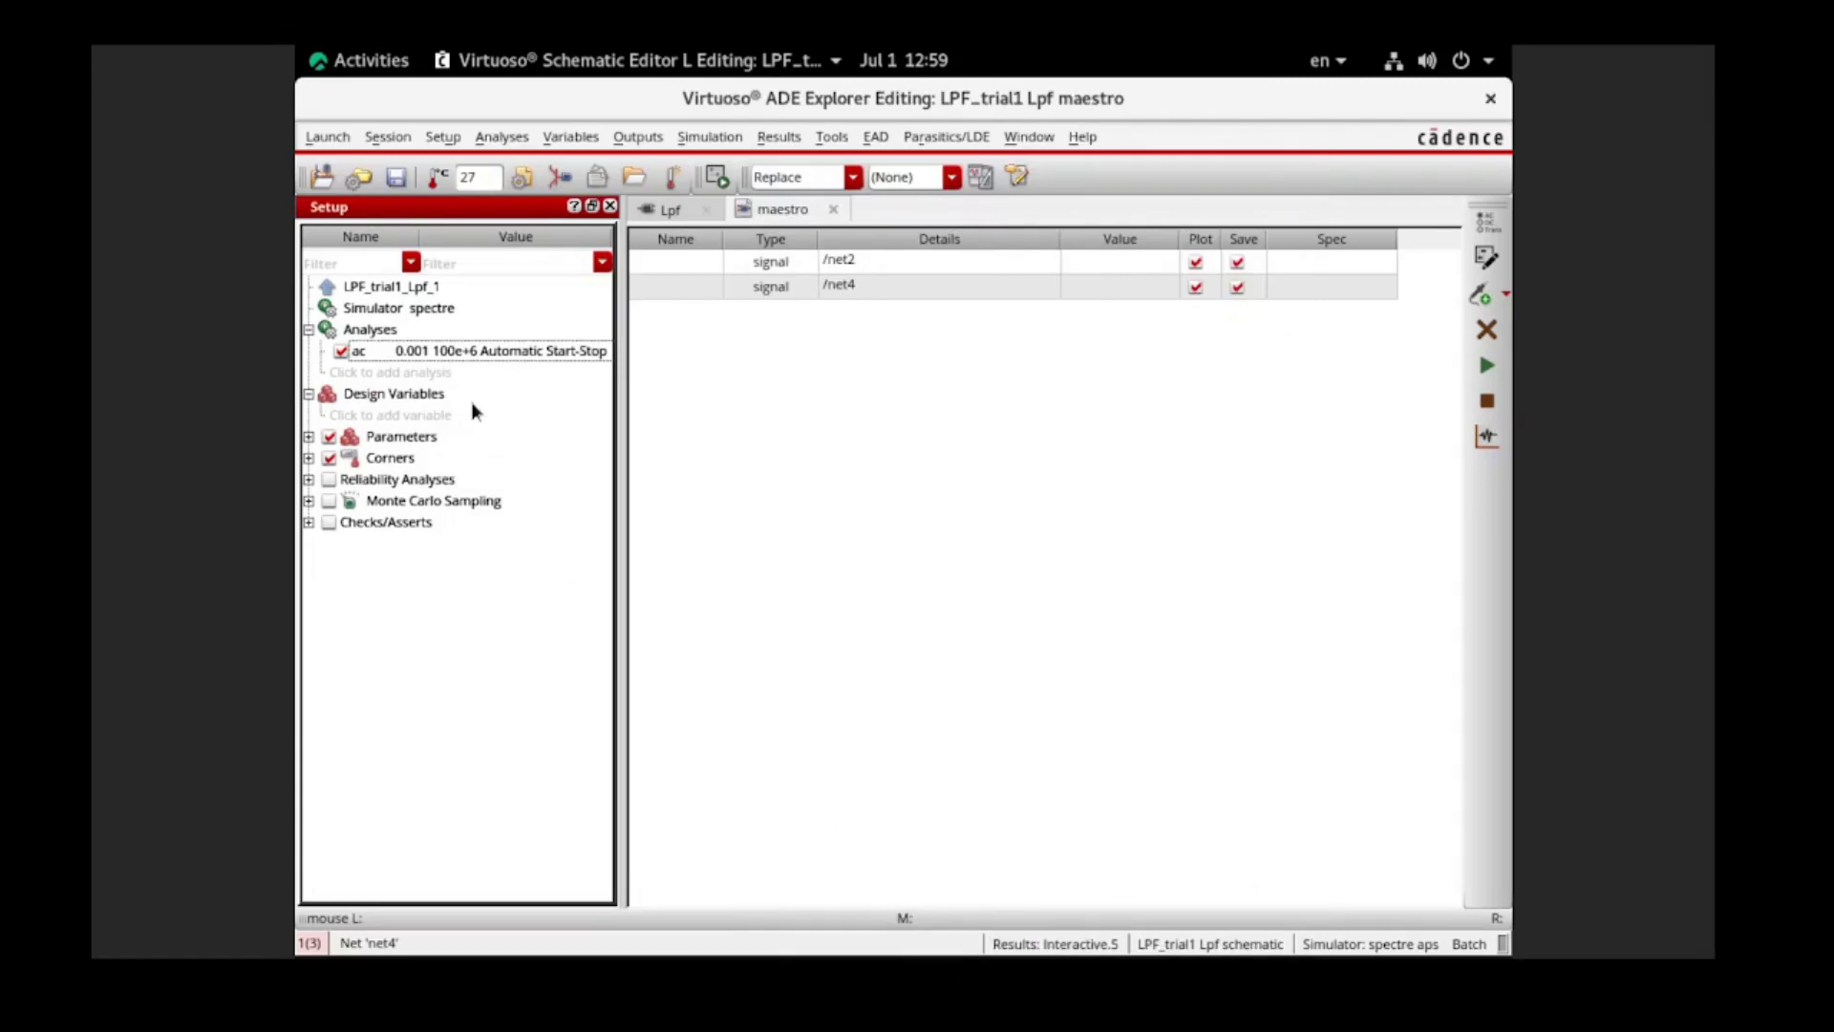
double_click(416, 353)
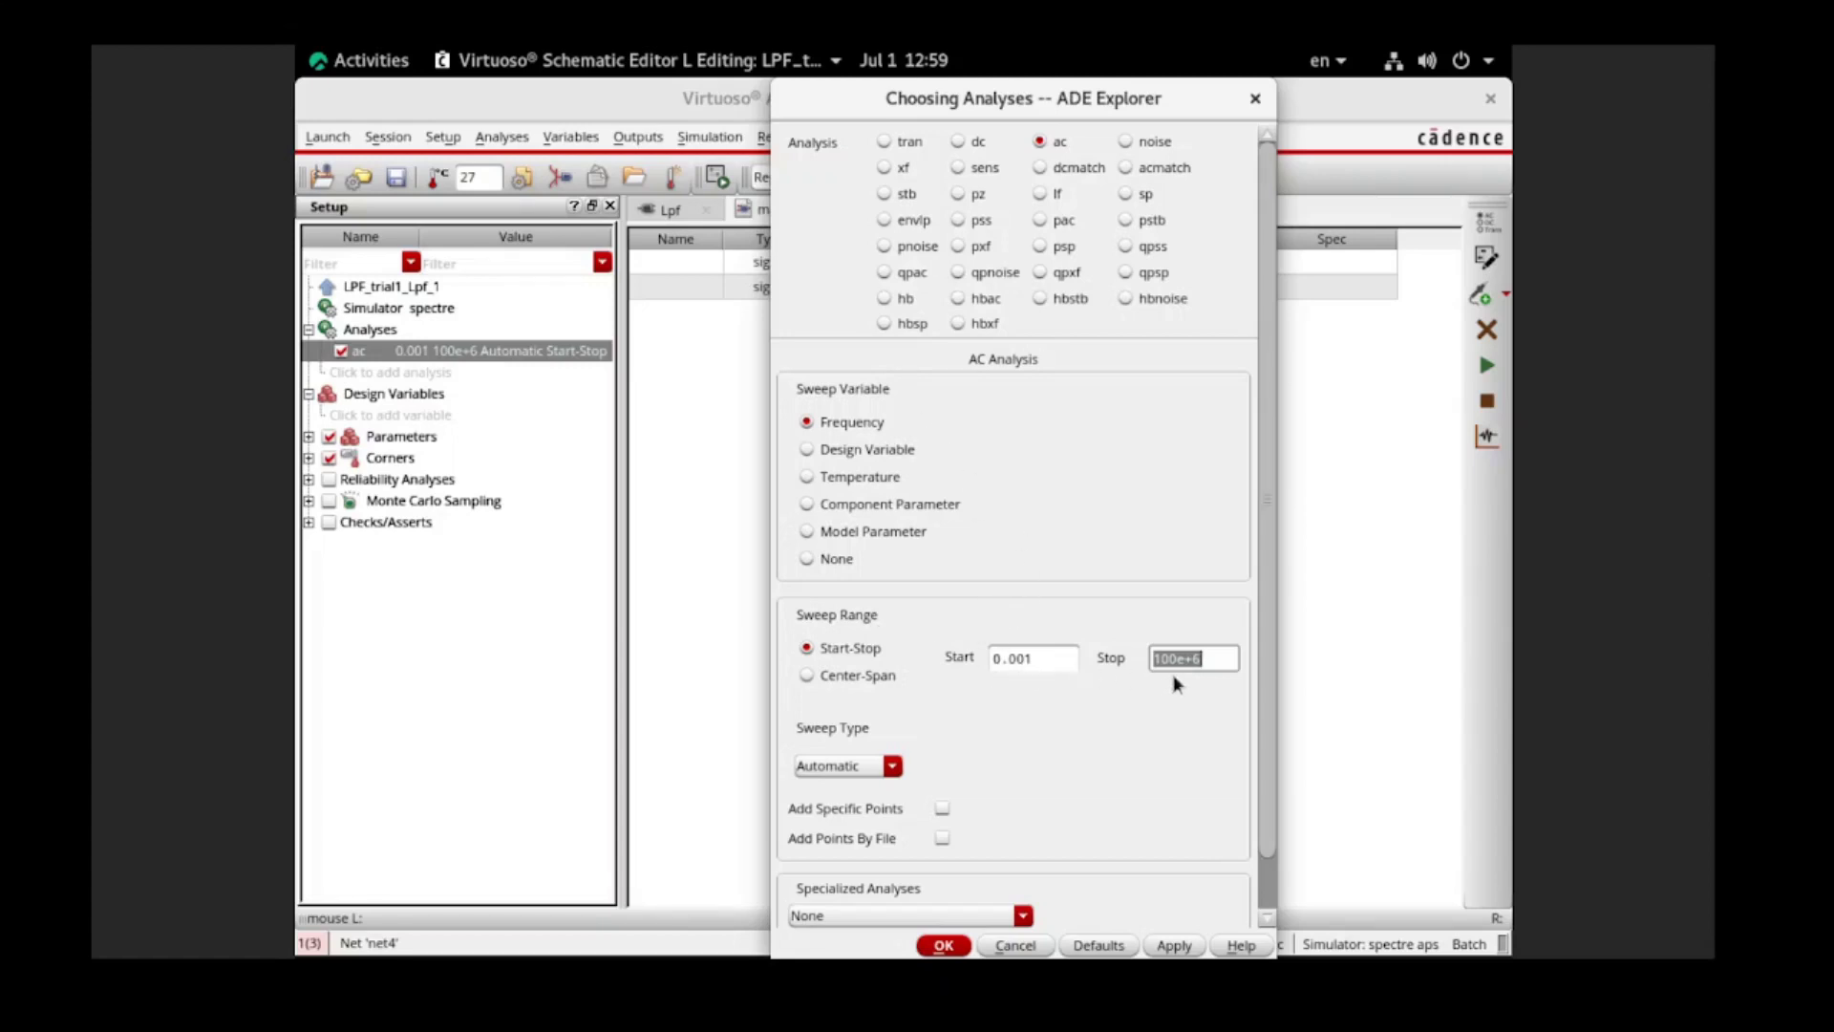
click(944, 945)
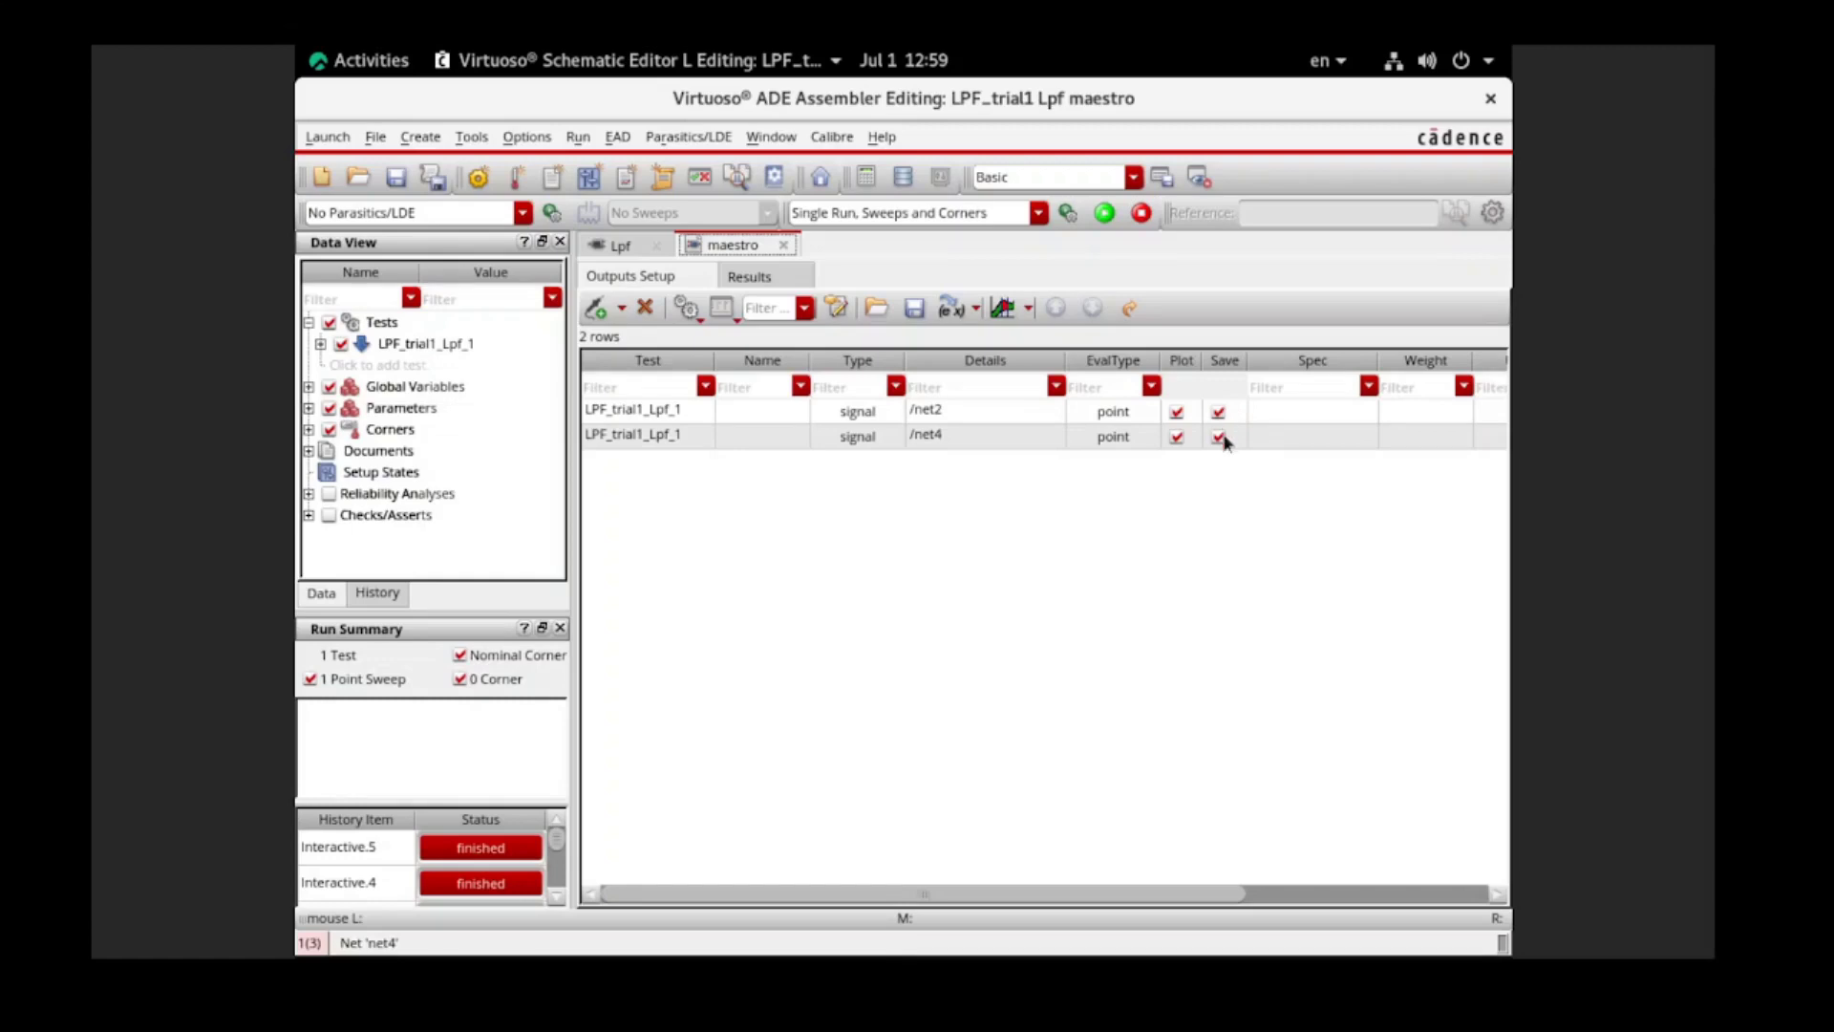
Run the simulation and close all result histories except Interactive.6, bringing the maestro window back in front of the log.
click(1108, 216)
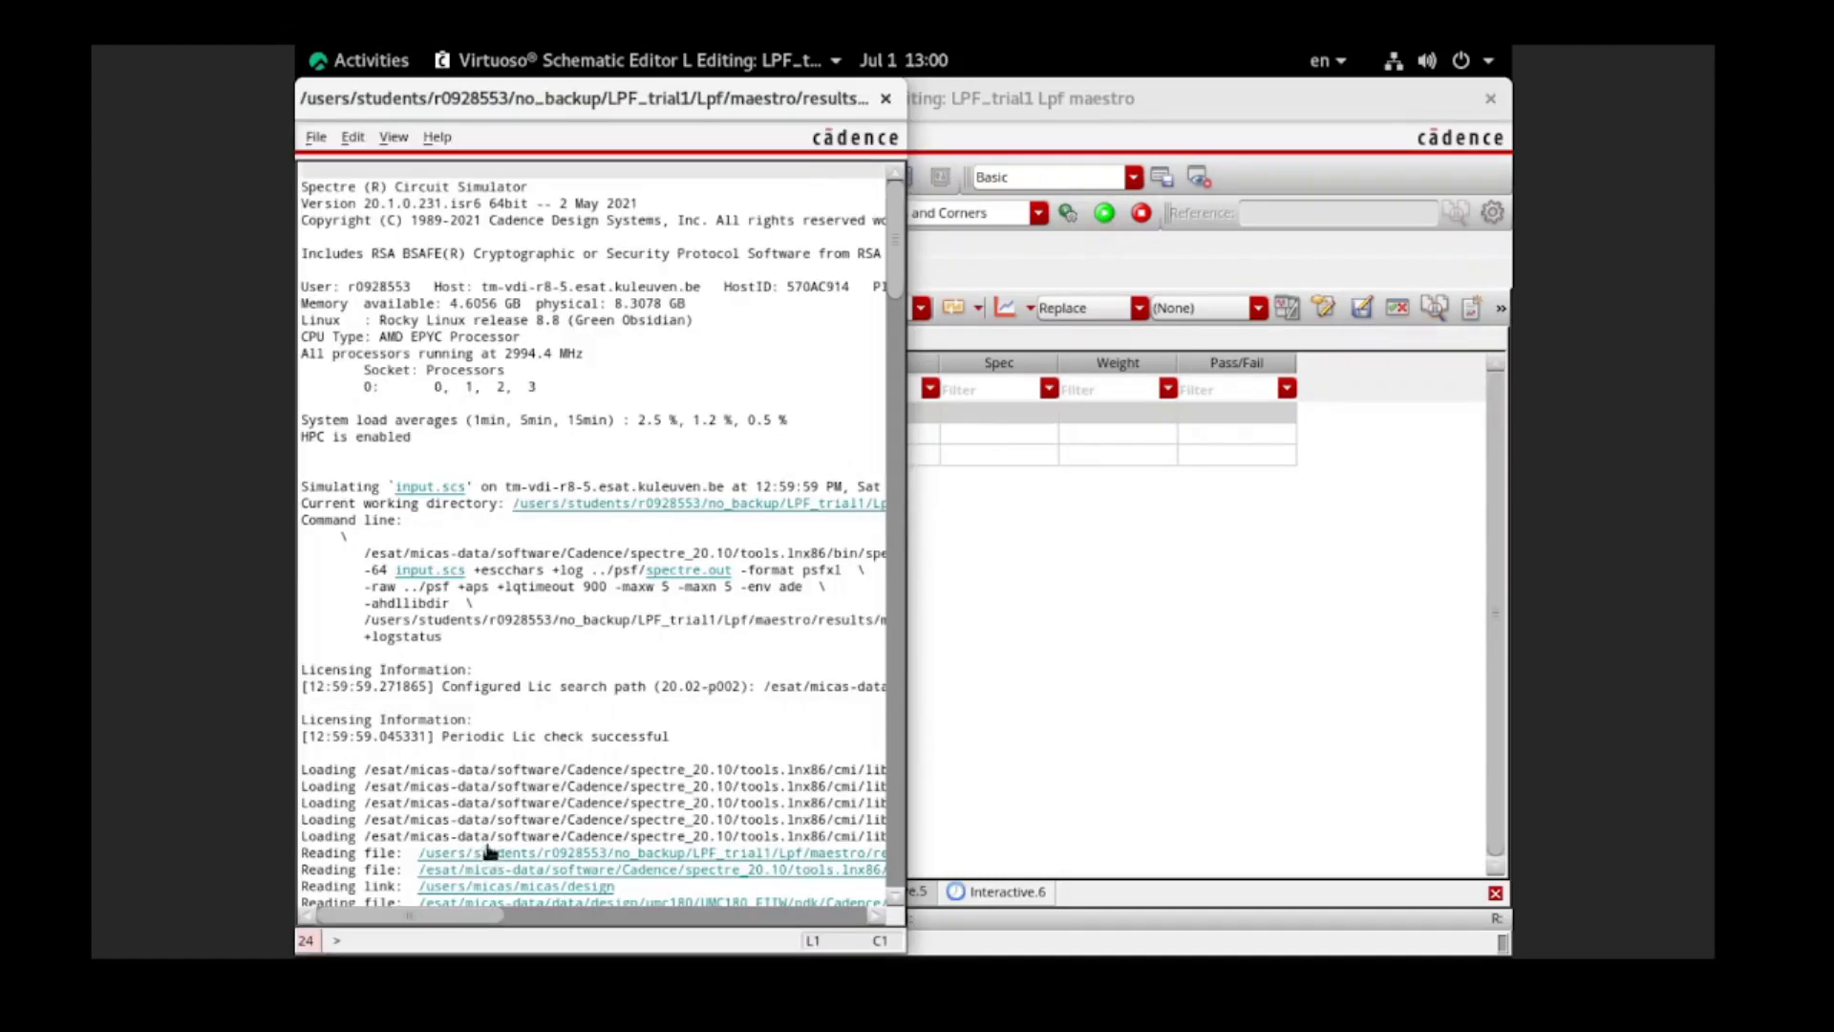
click(942, 808)
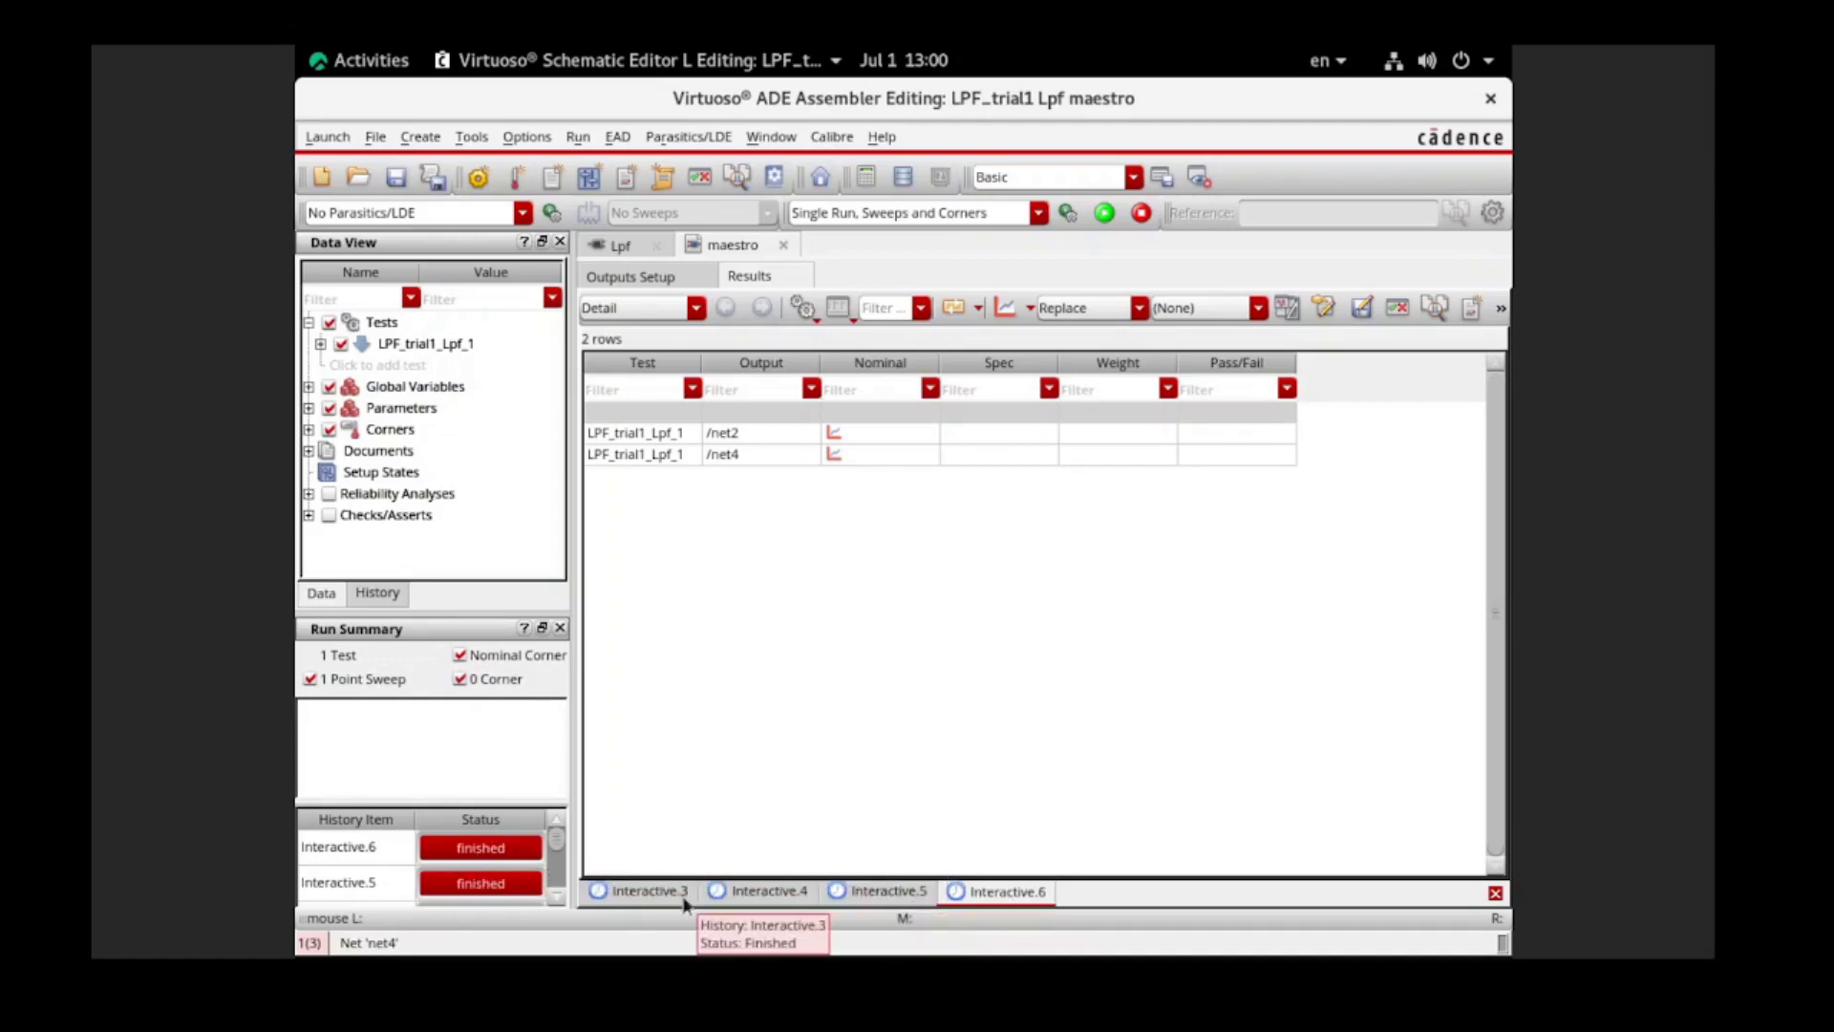
right_click(956, 895)
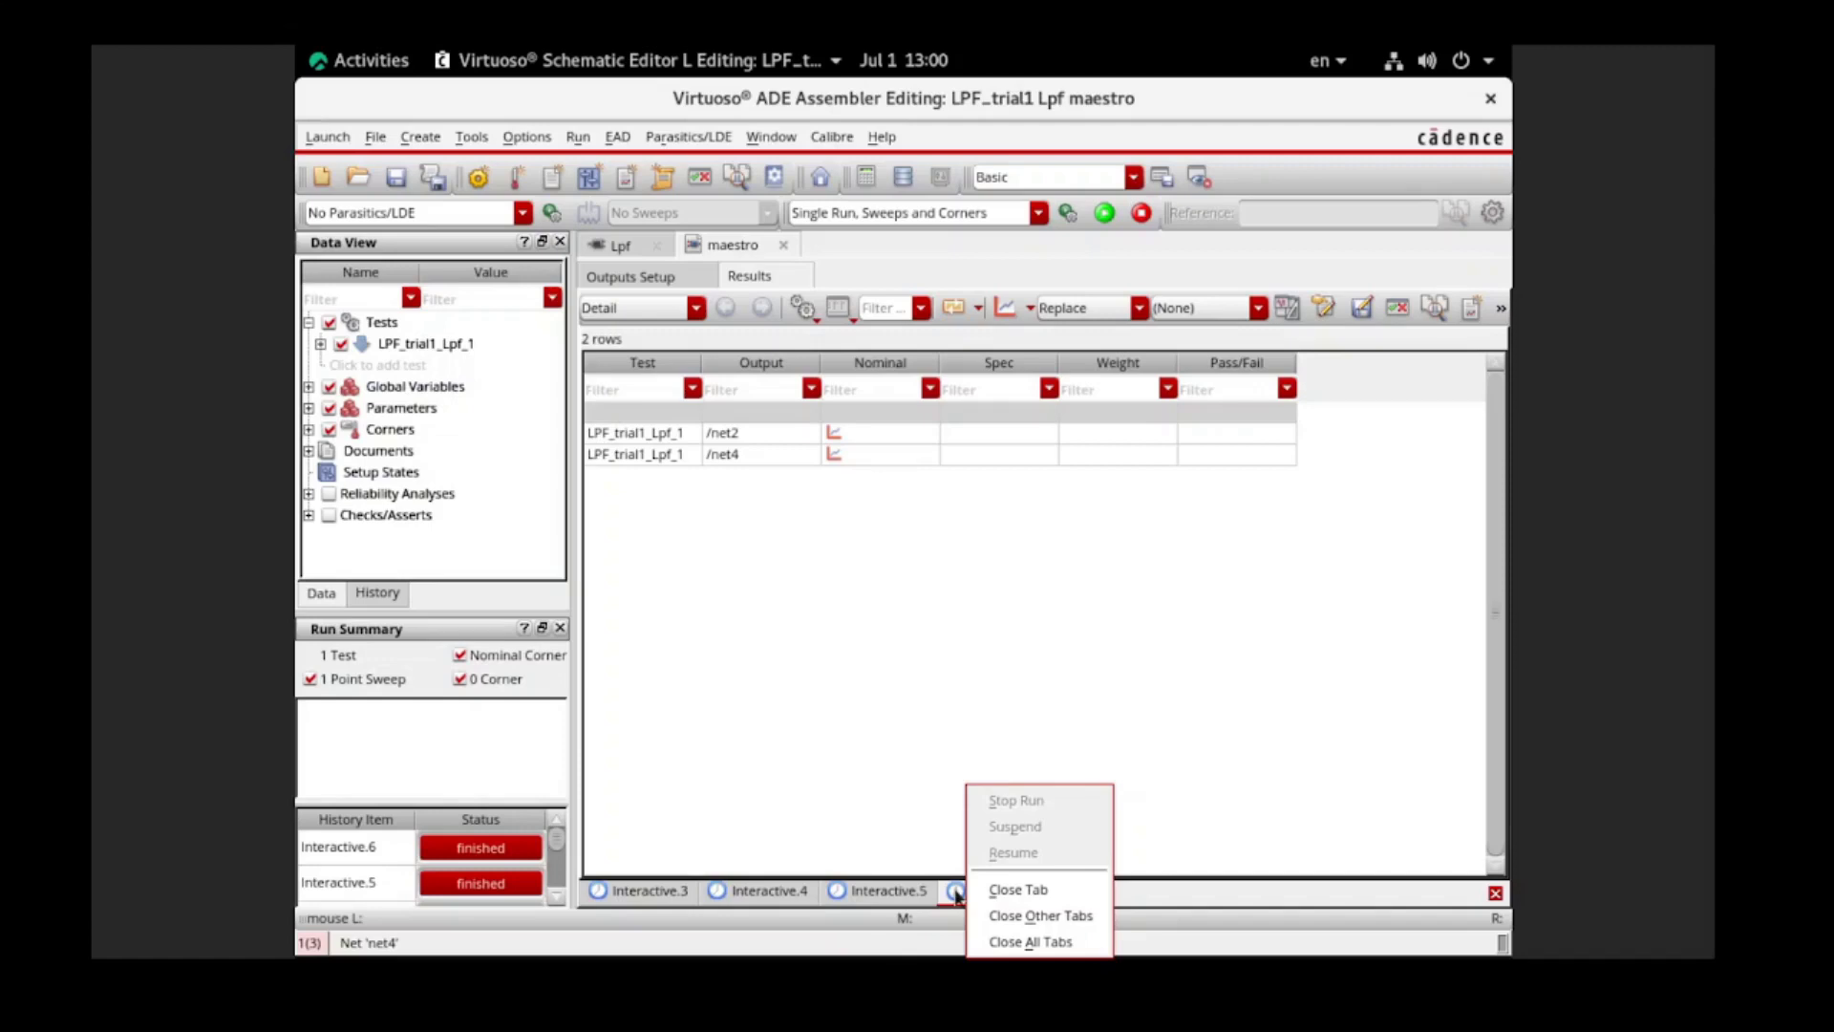
click(1014, 916)
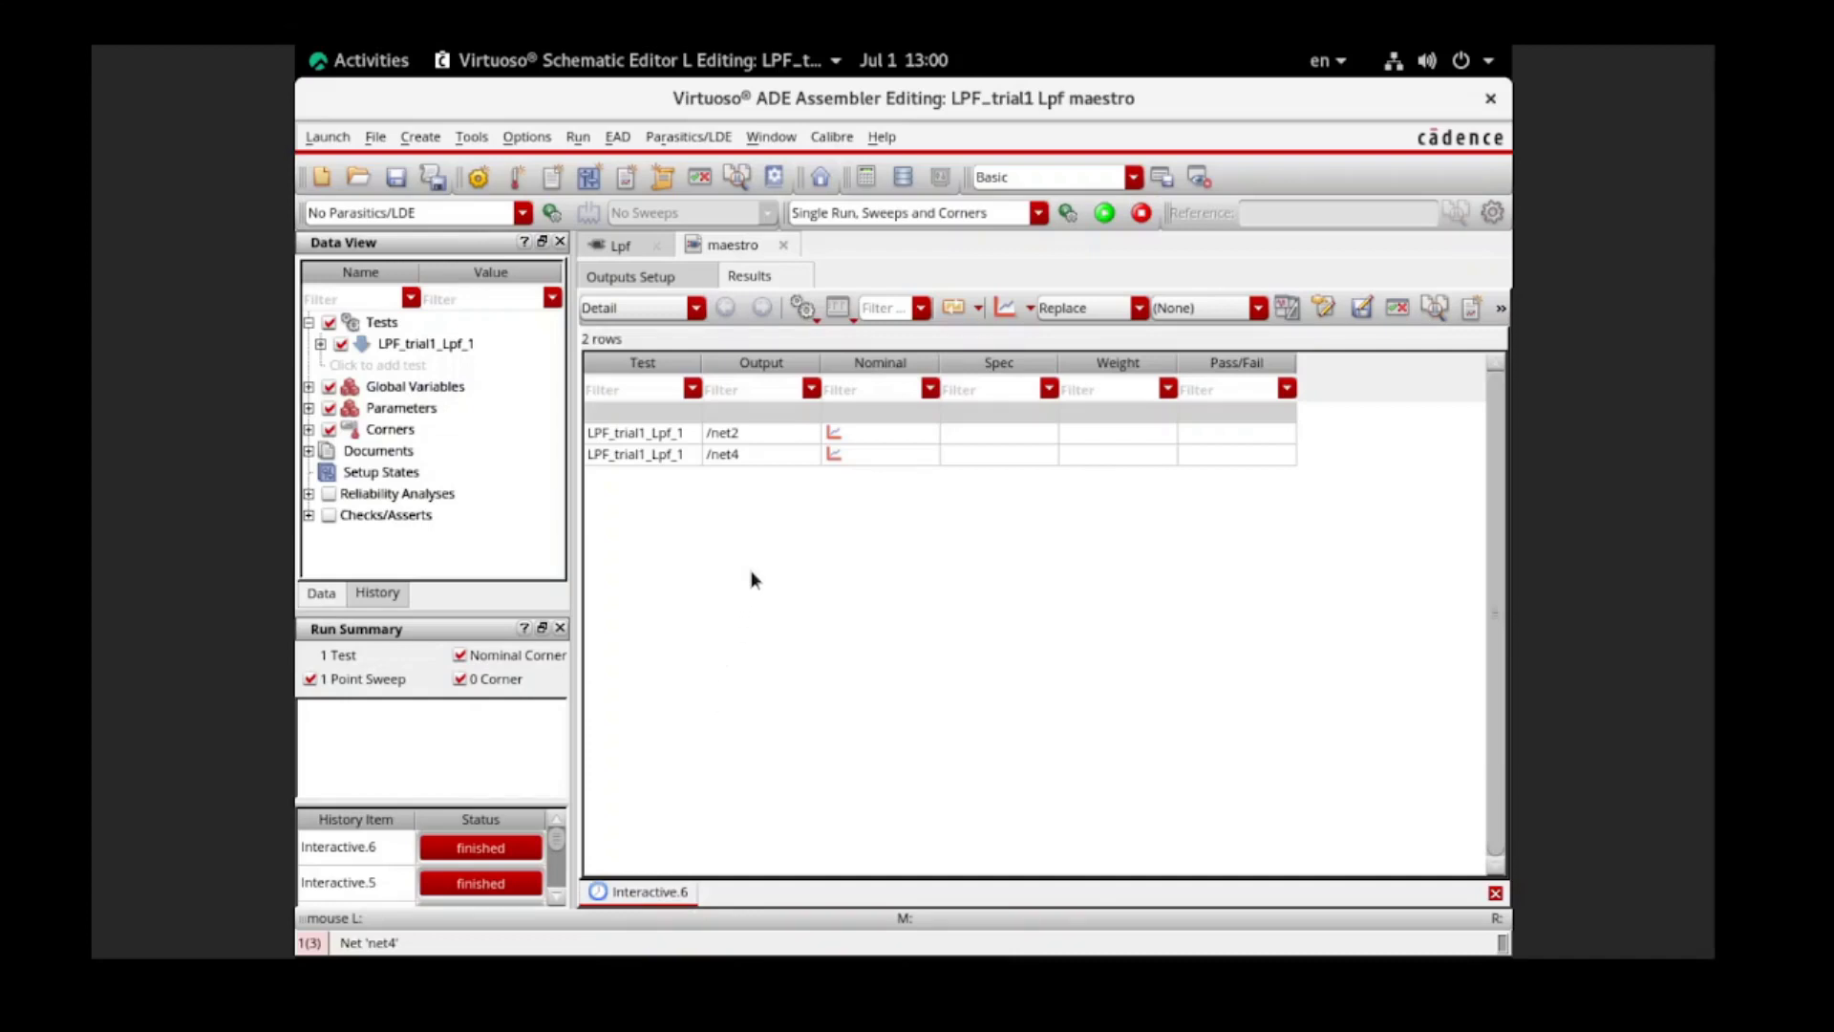
Compare the /net2 and /net4 results with the Lpf schematic to identify which nets are the filter's input and output.
click(852, 456)
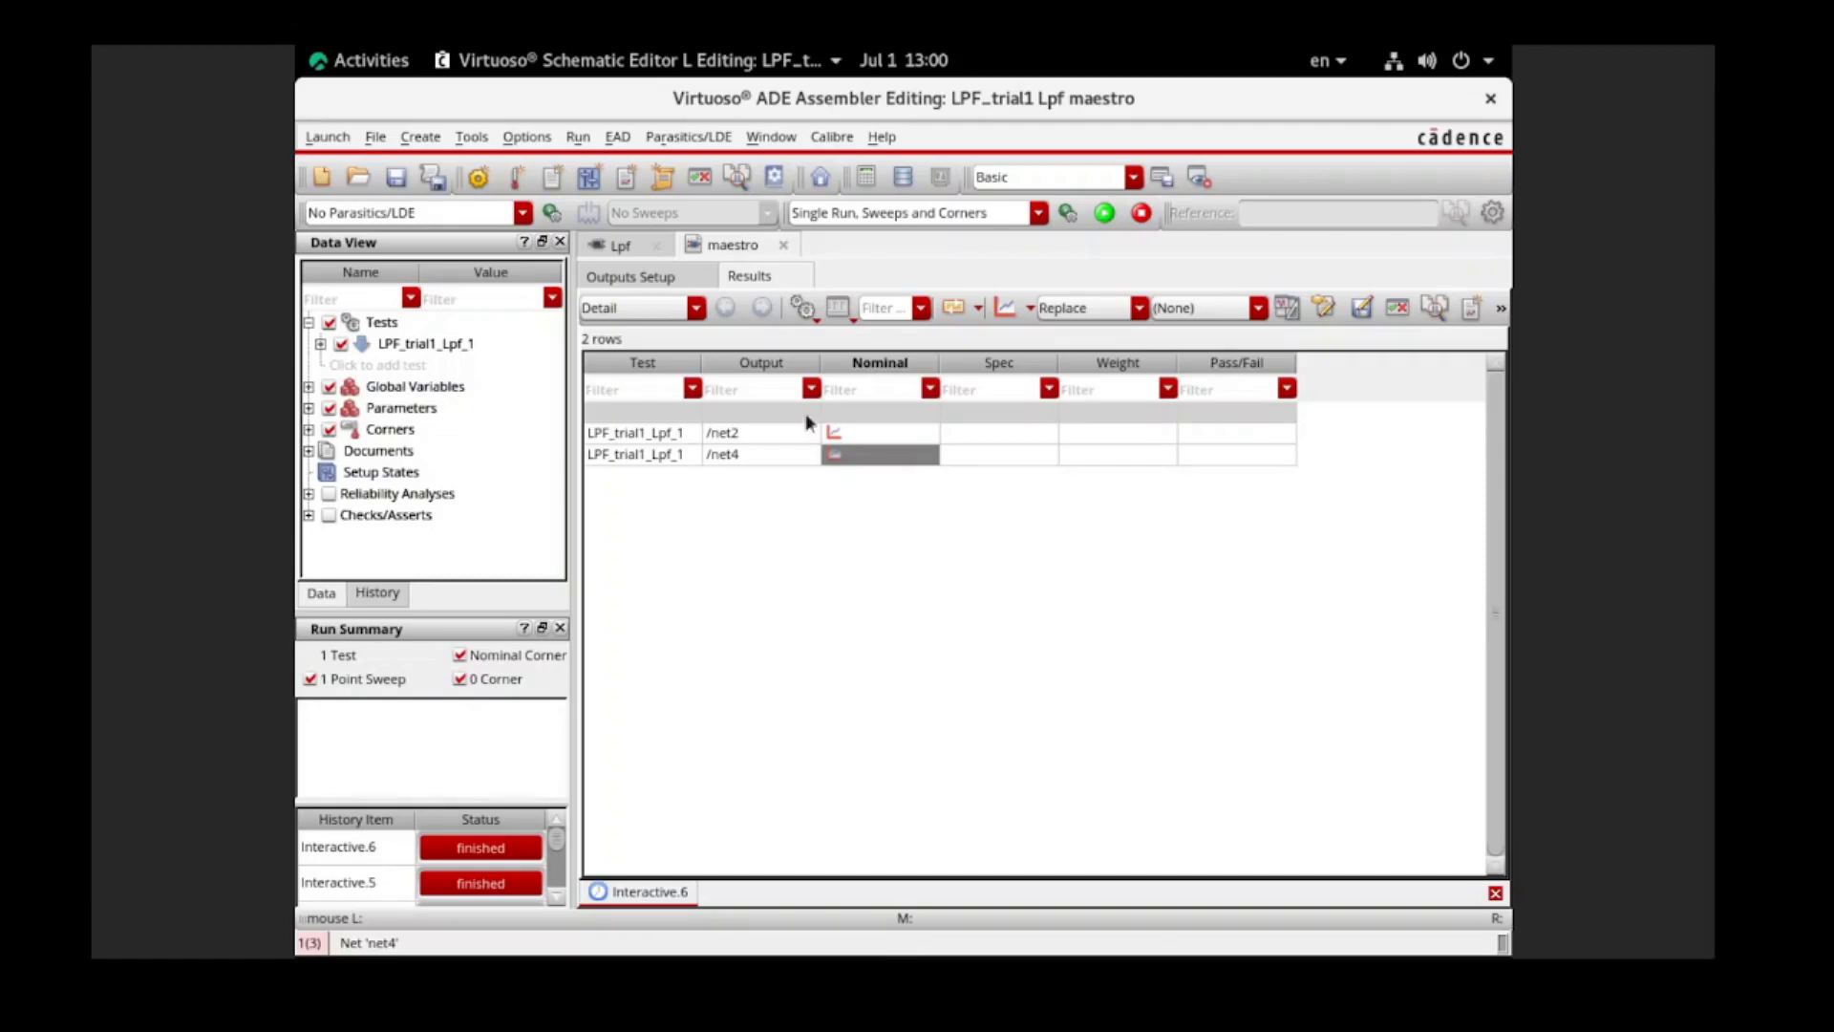
click(631, 253)
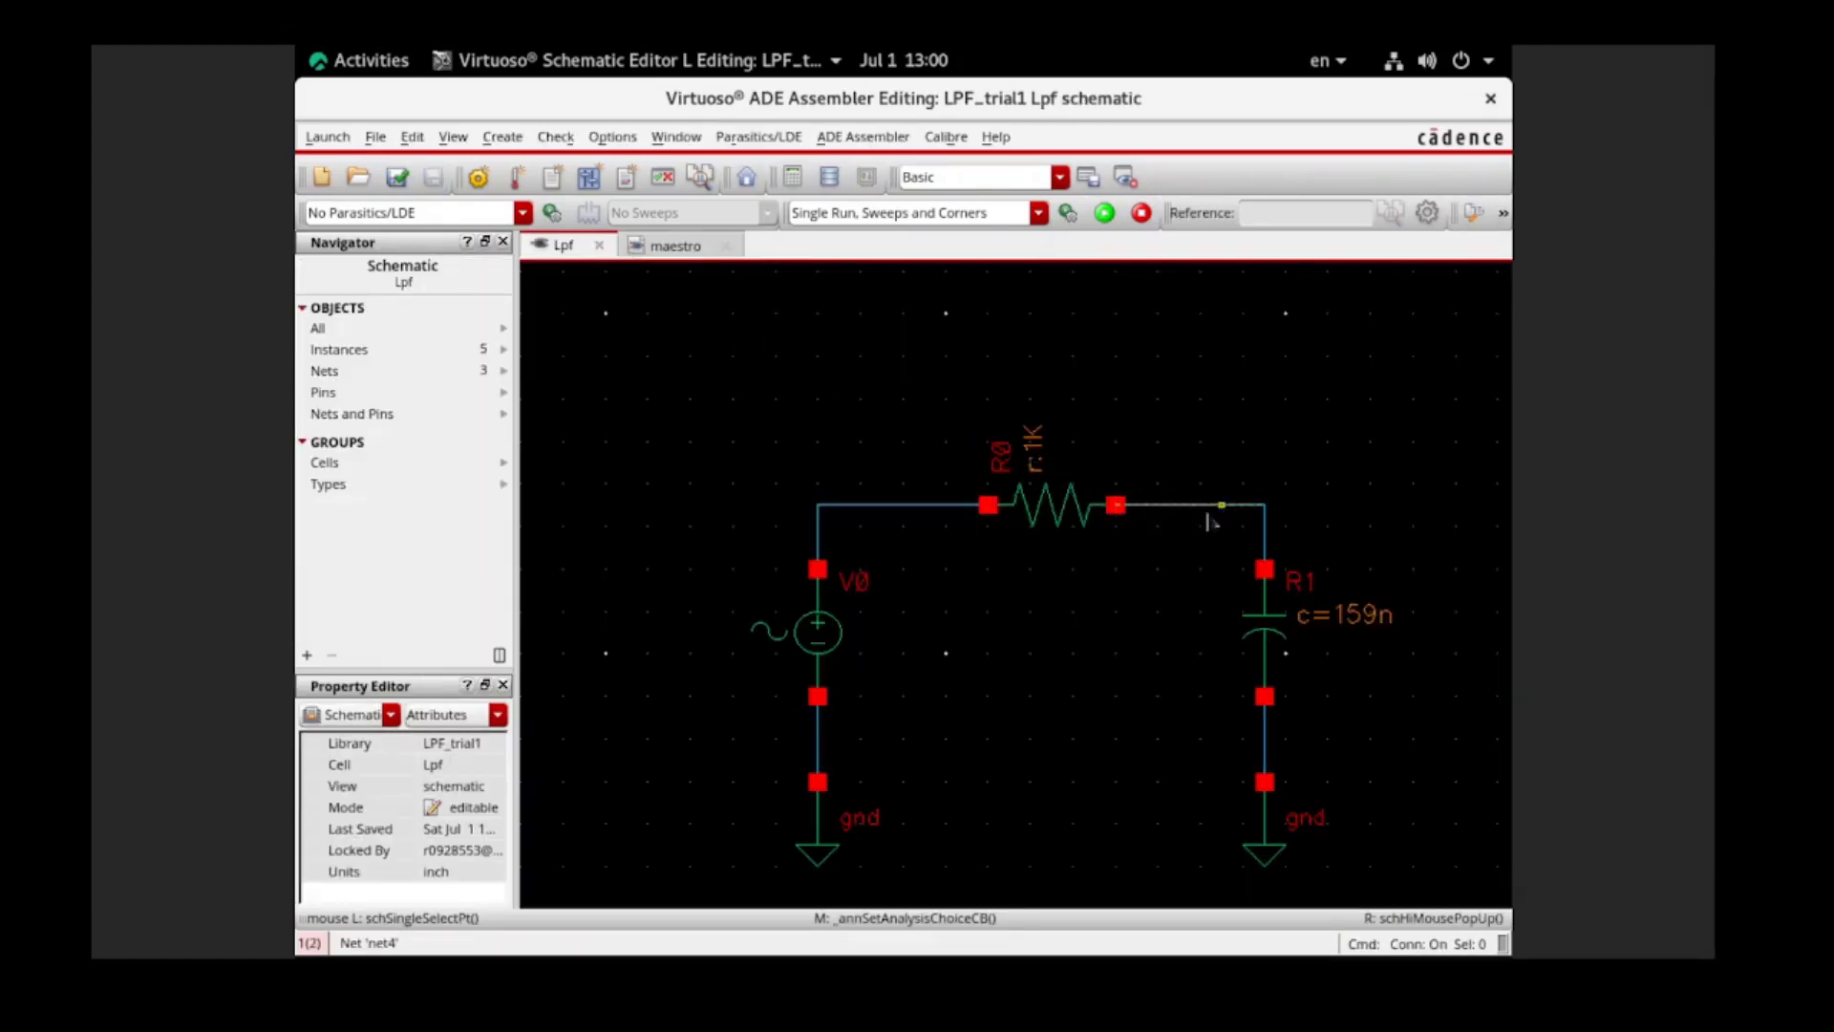
click(651, 251)
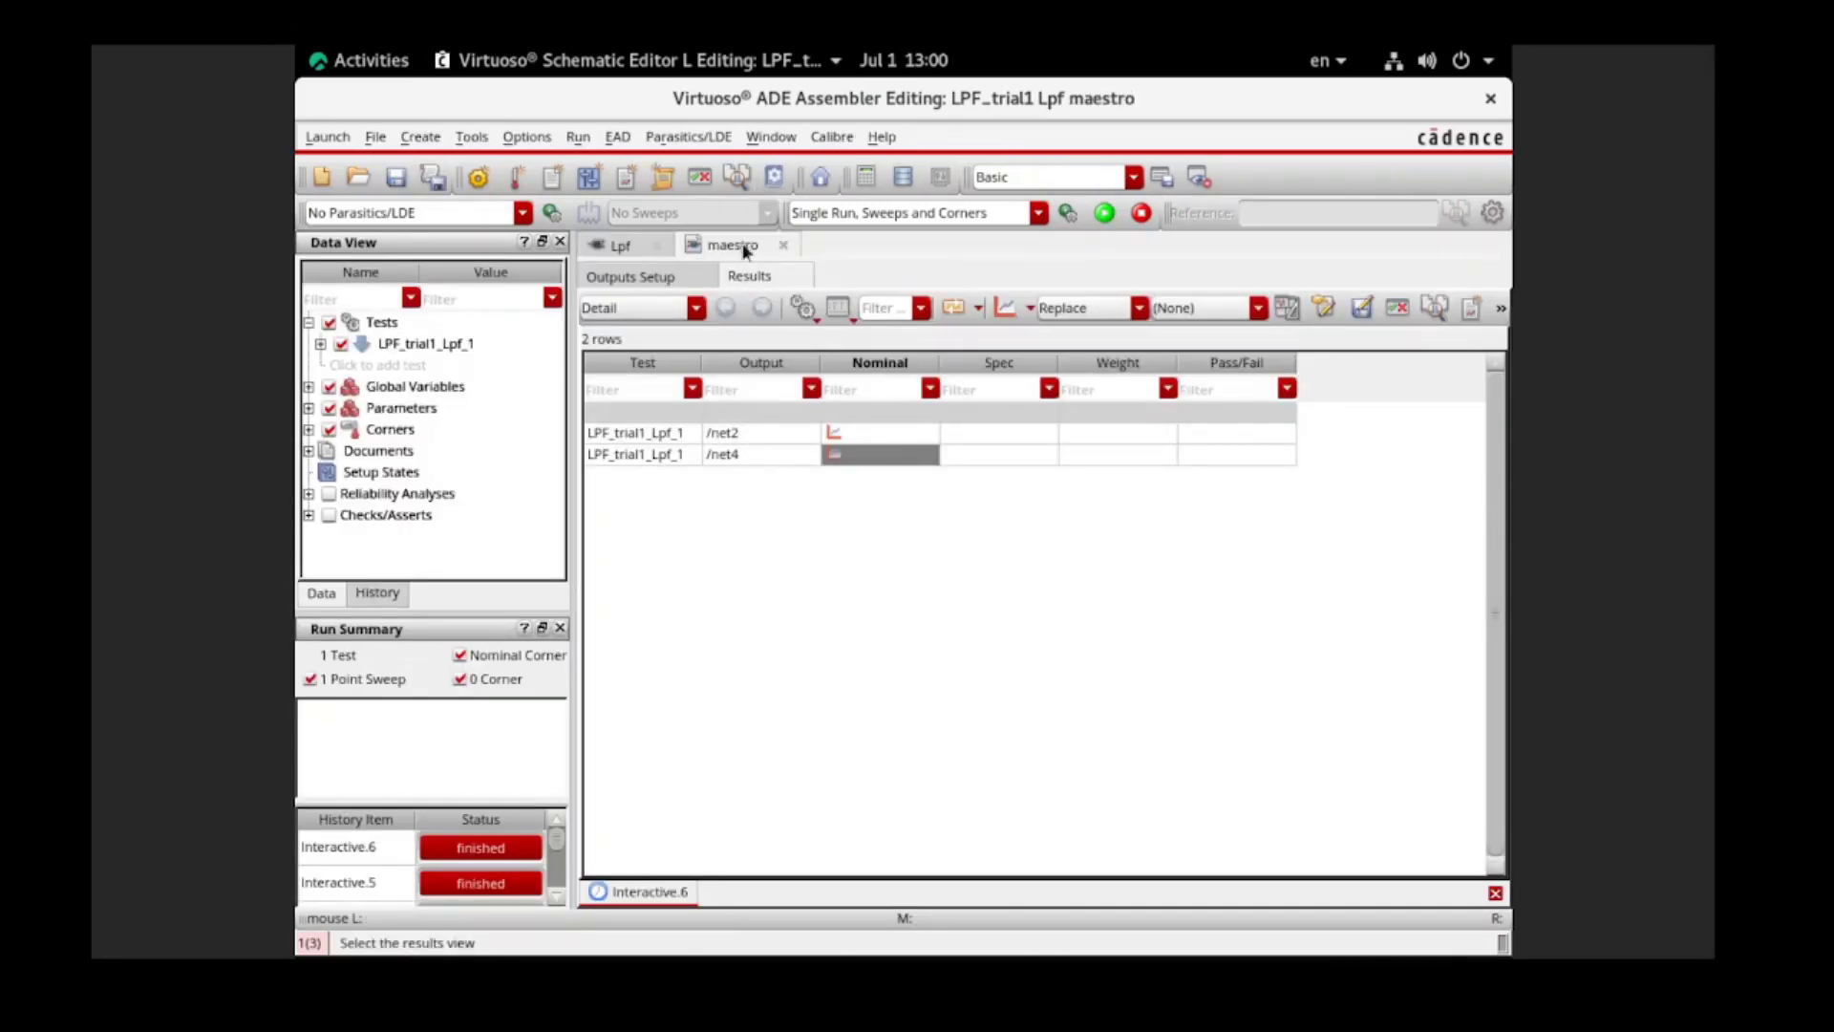
click(620, 246)
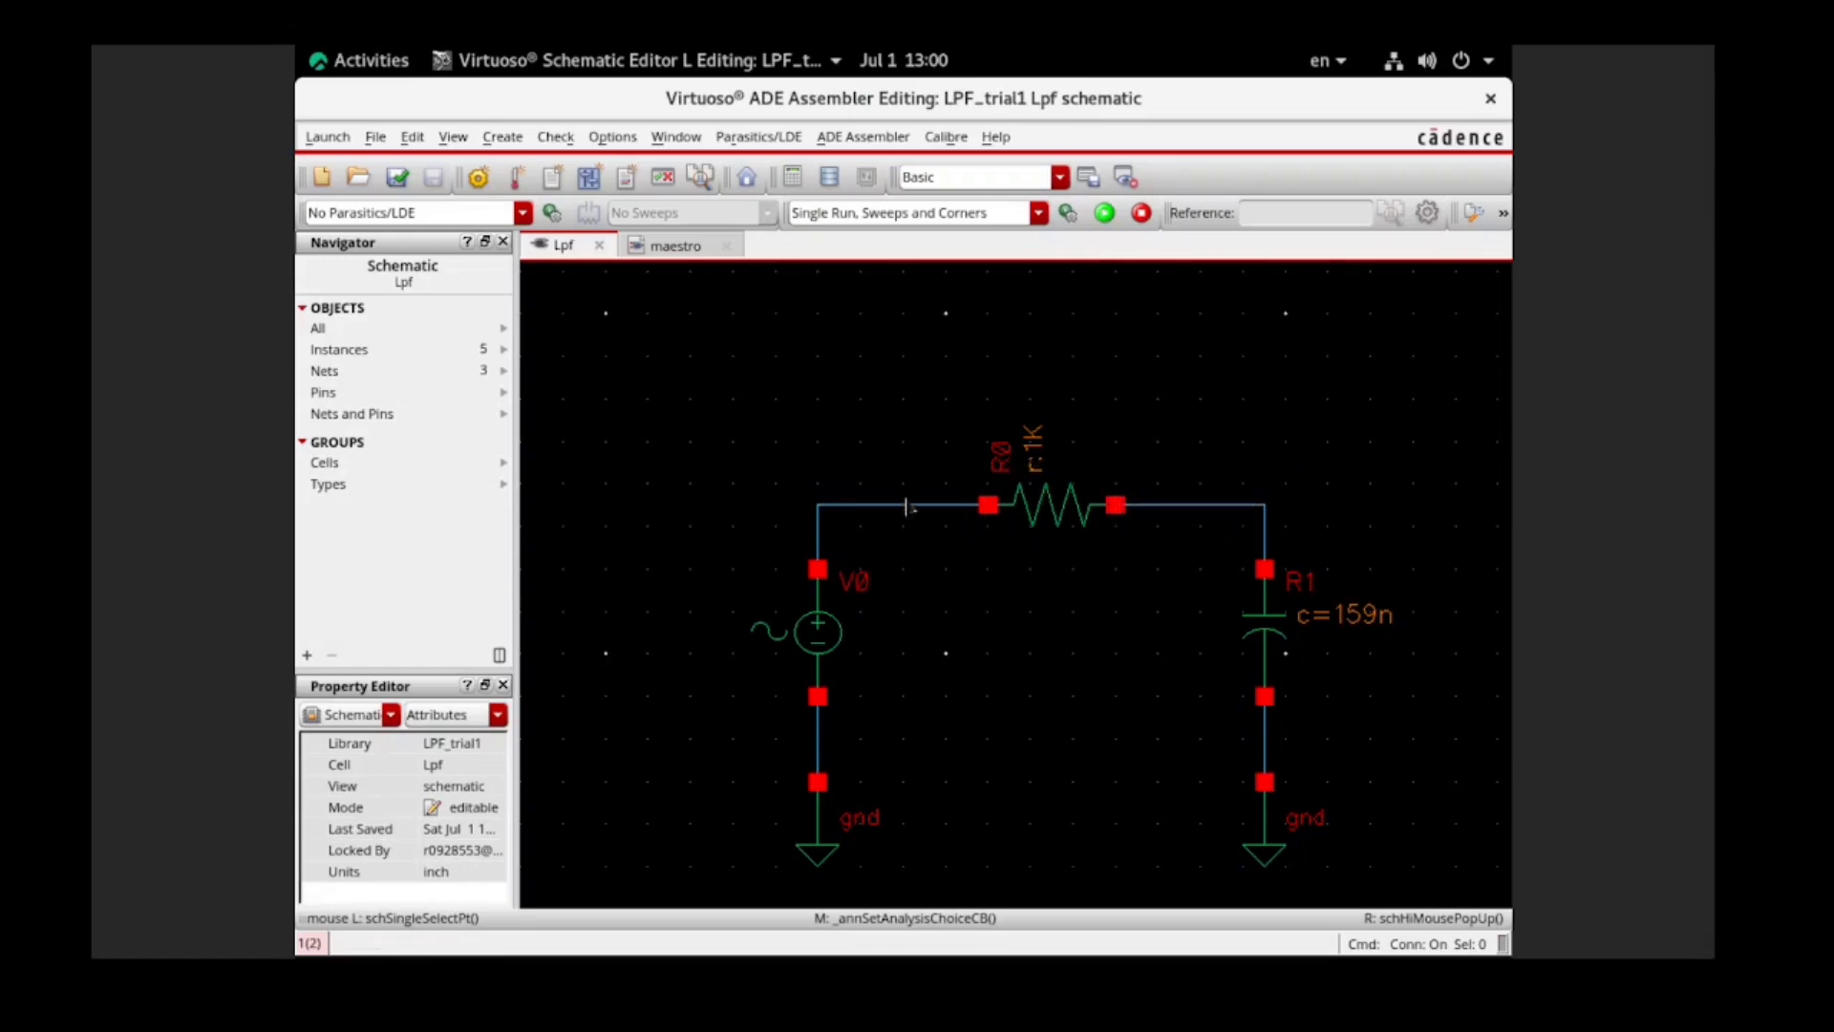
click(661, 247)
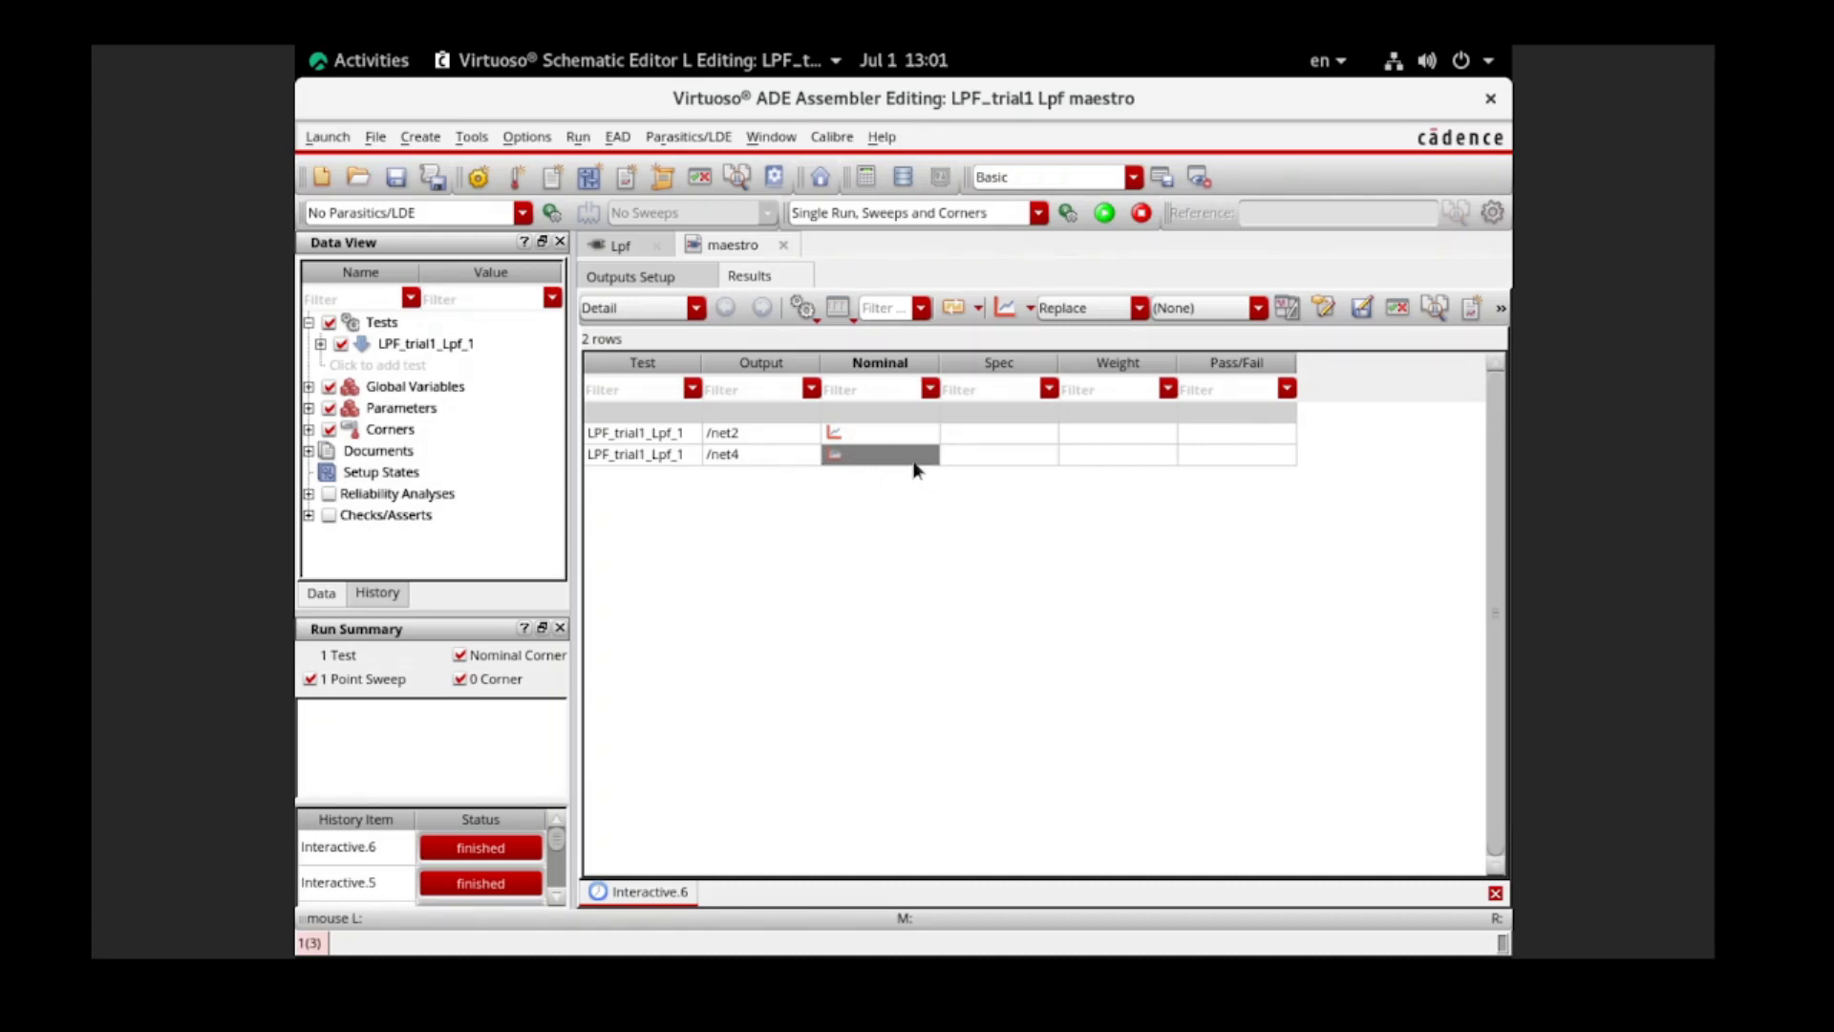
click(955, 464)
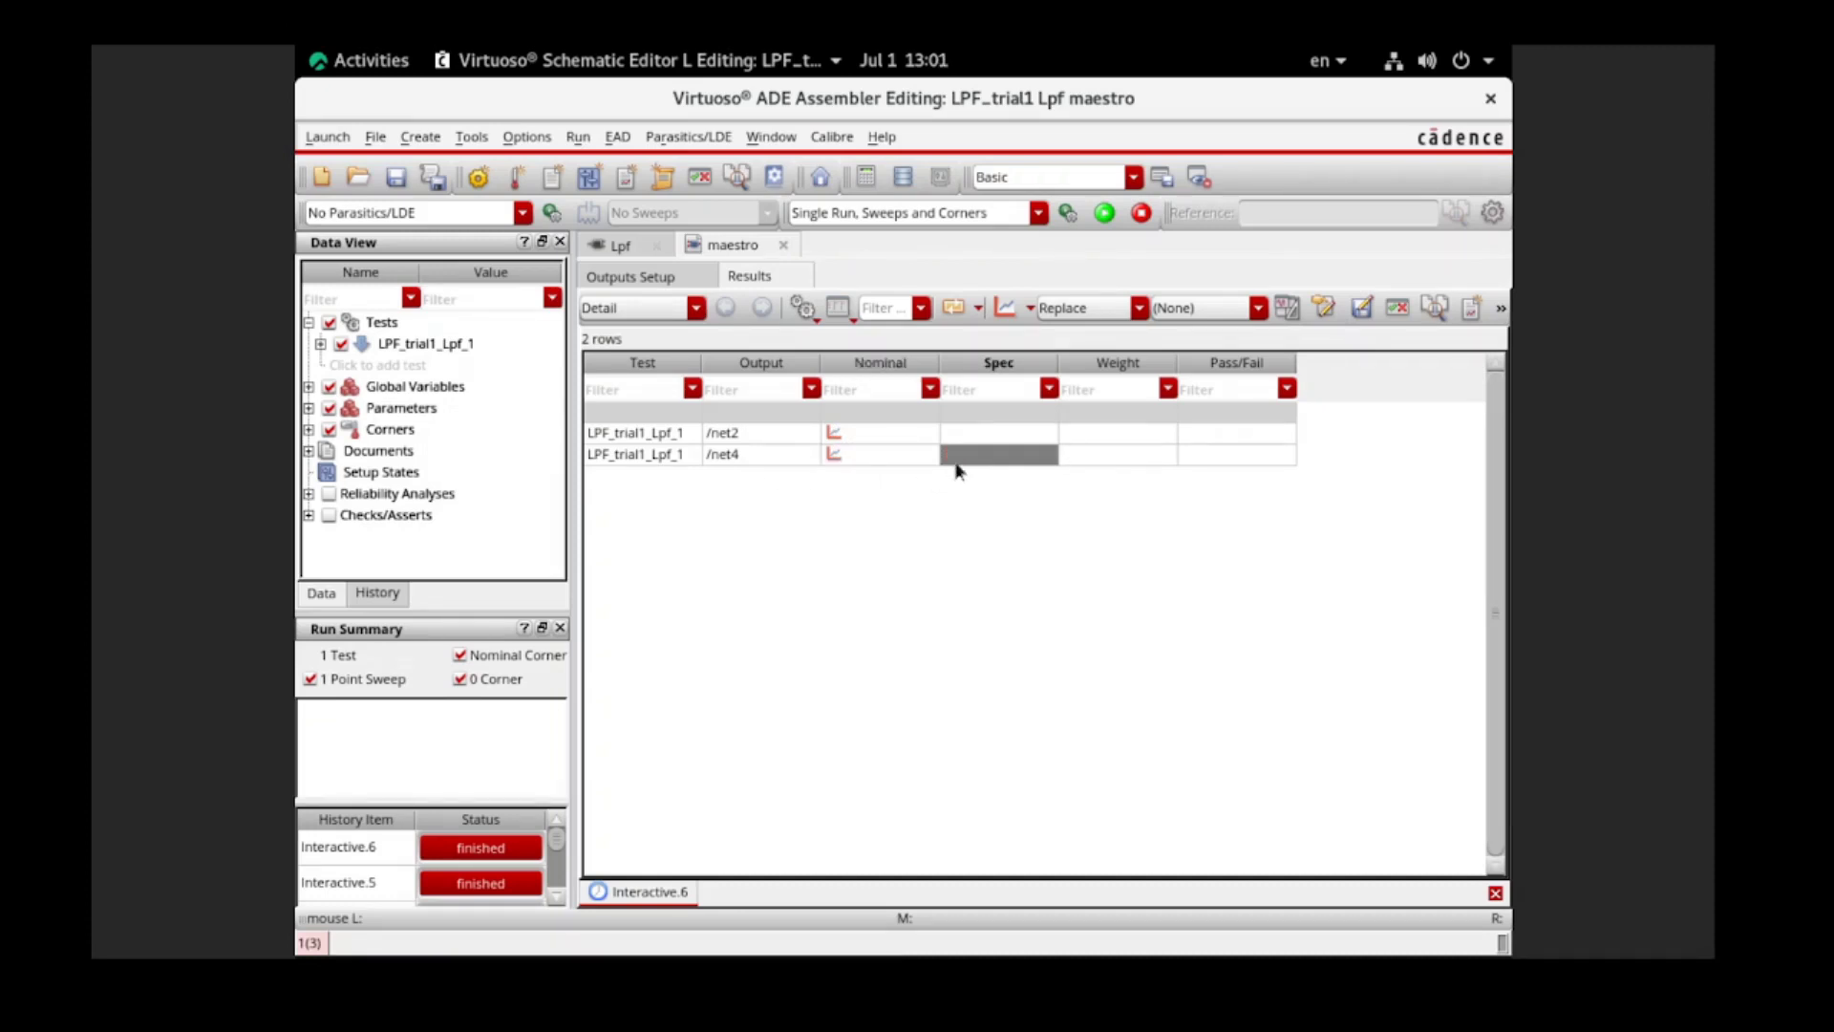
Direct-plot AC Magnitude & Phase for the net between the resistor and the capacitor, and bring the plot window to the front.
click(845, 458)
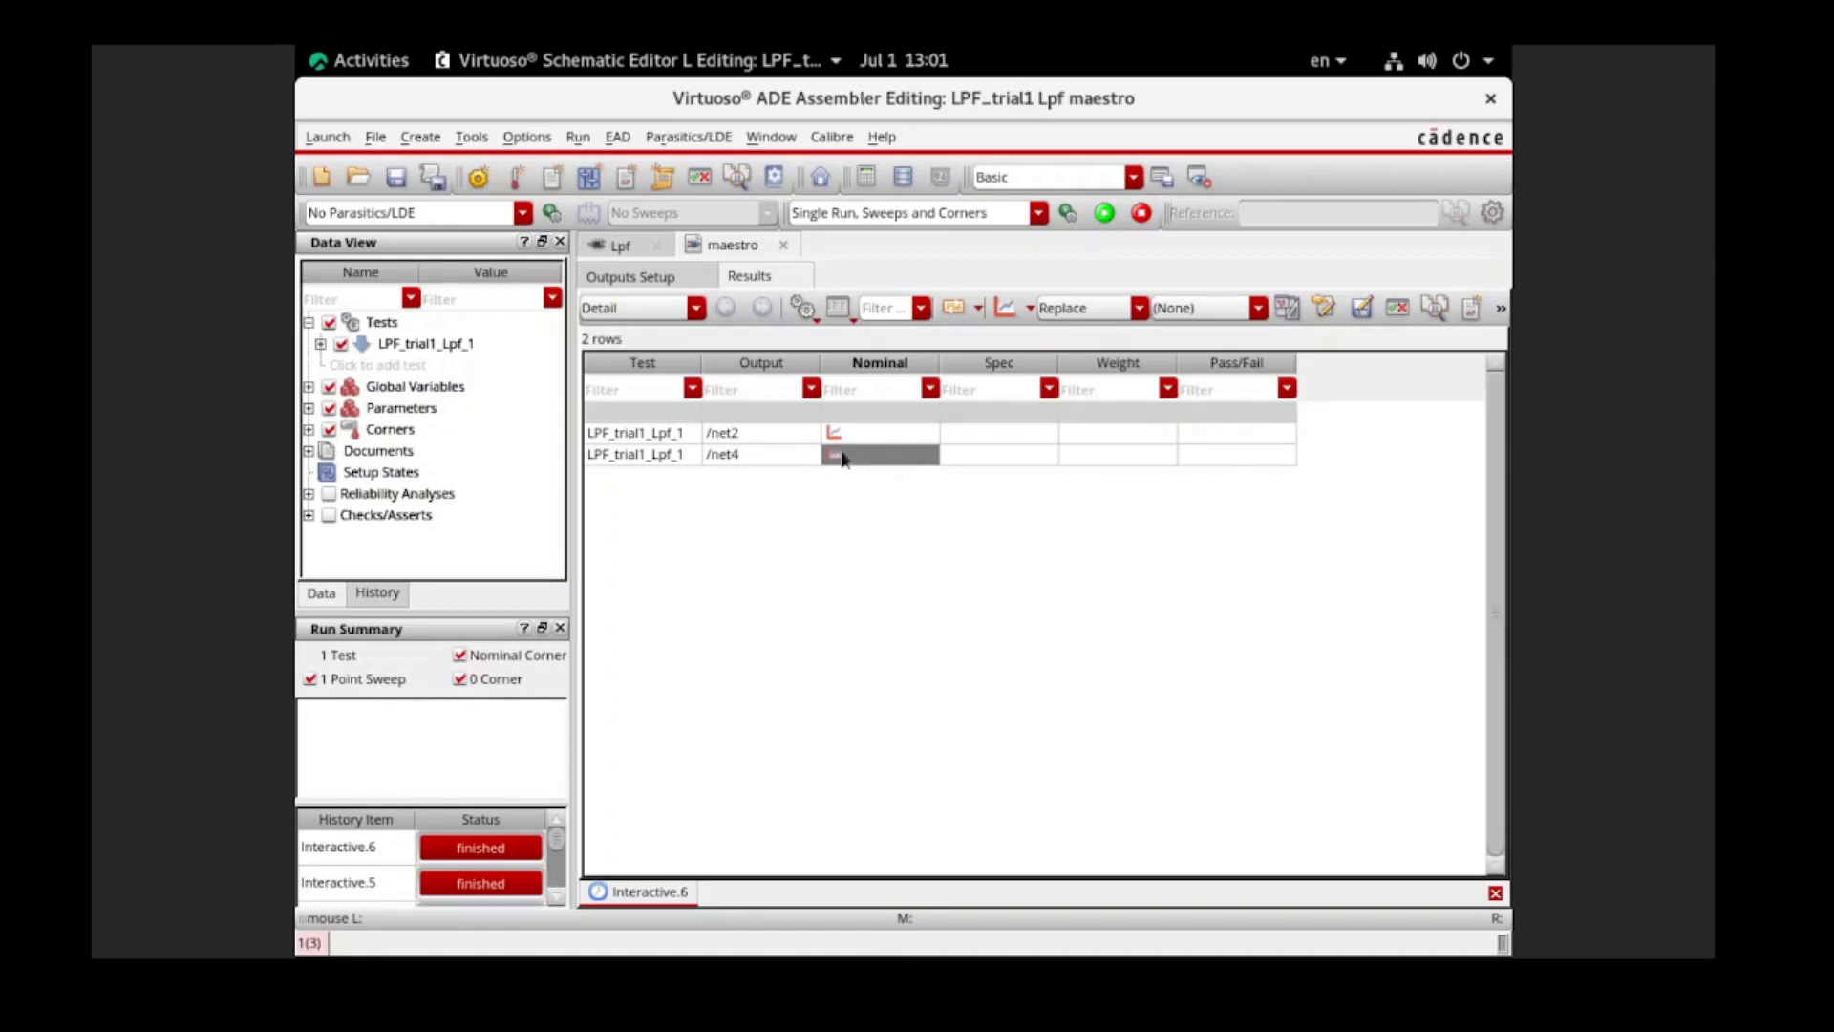
right_click(843, 463)
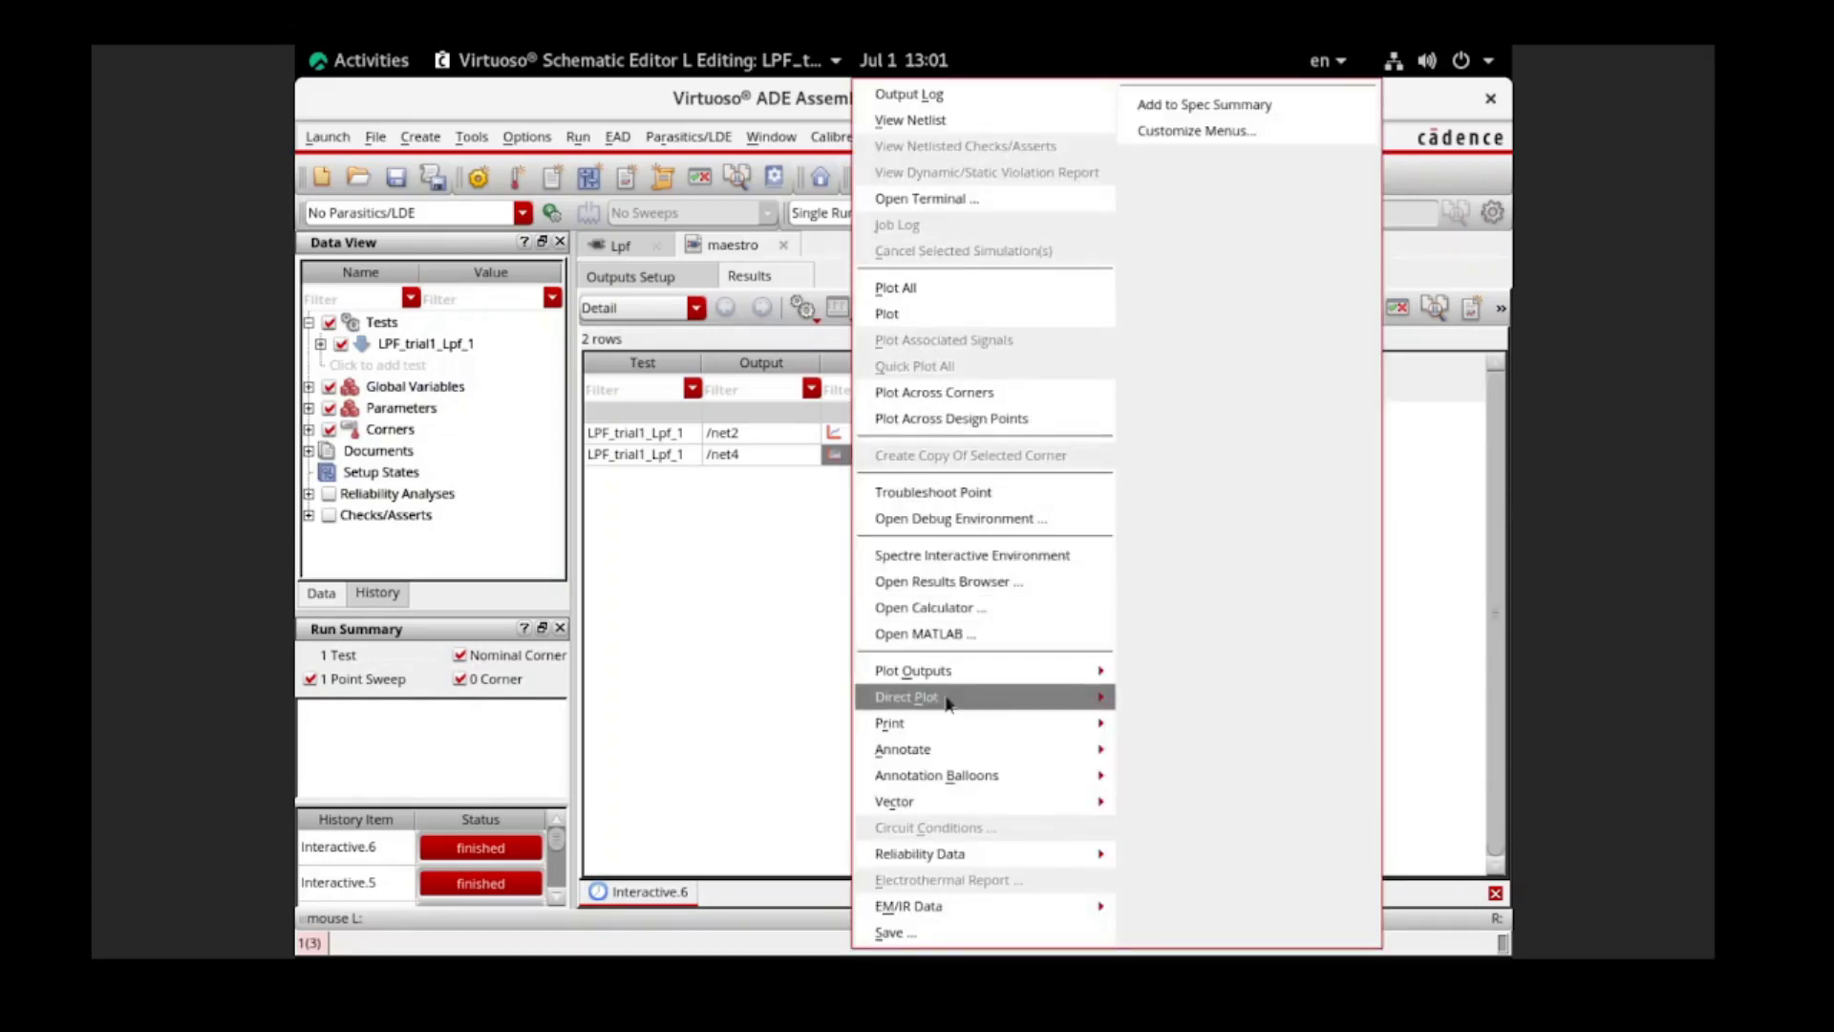
mouse_move(949, 704)
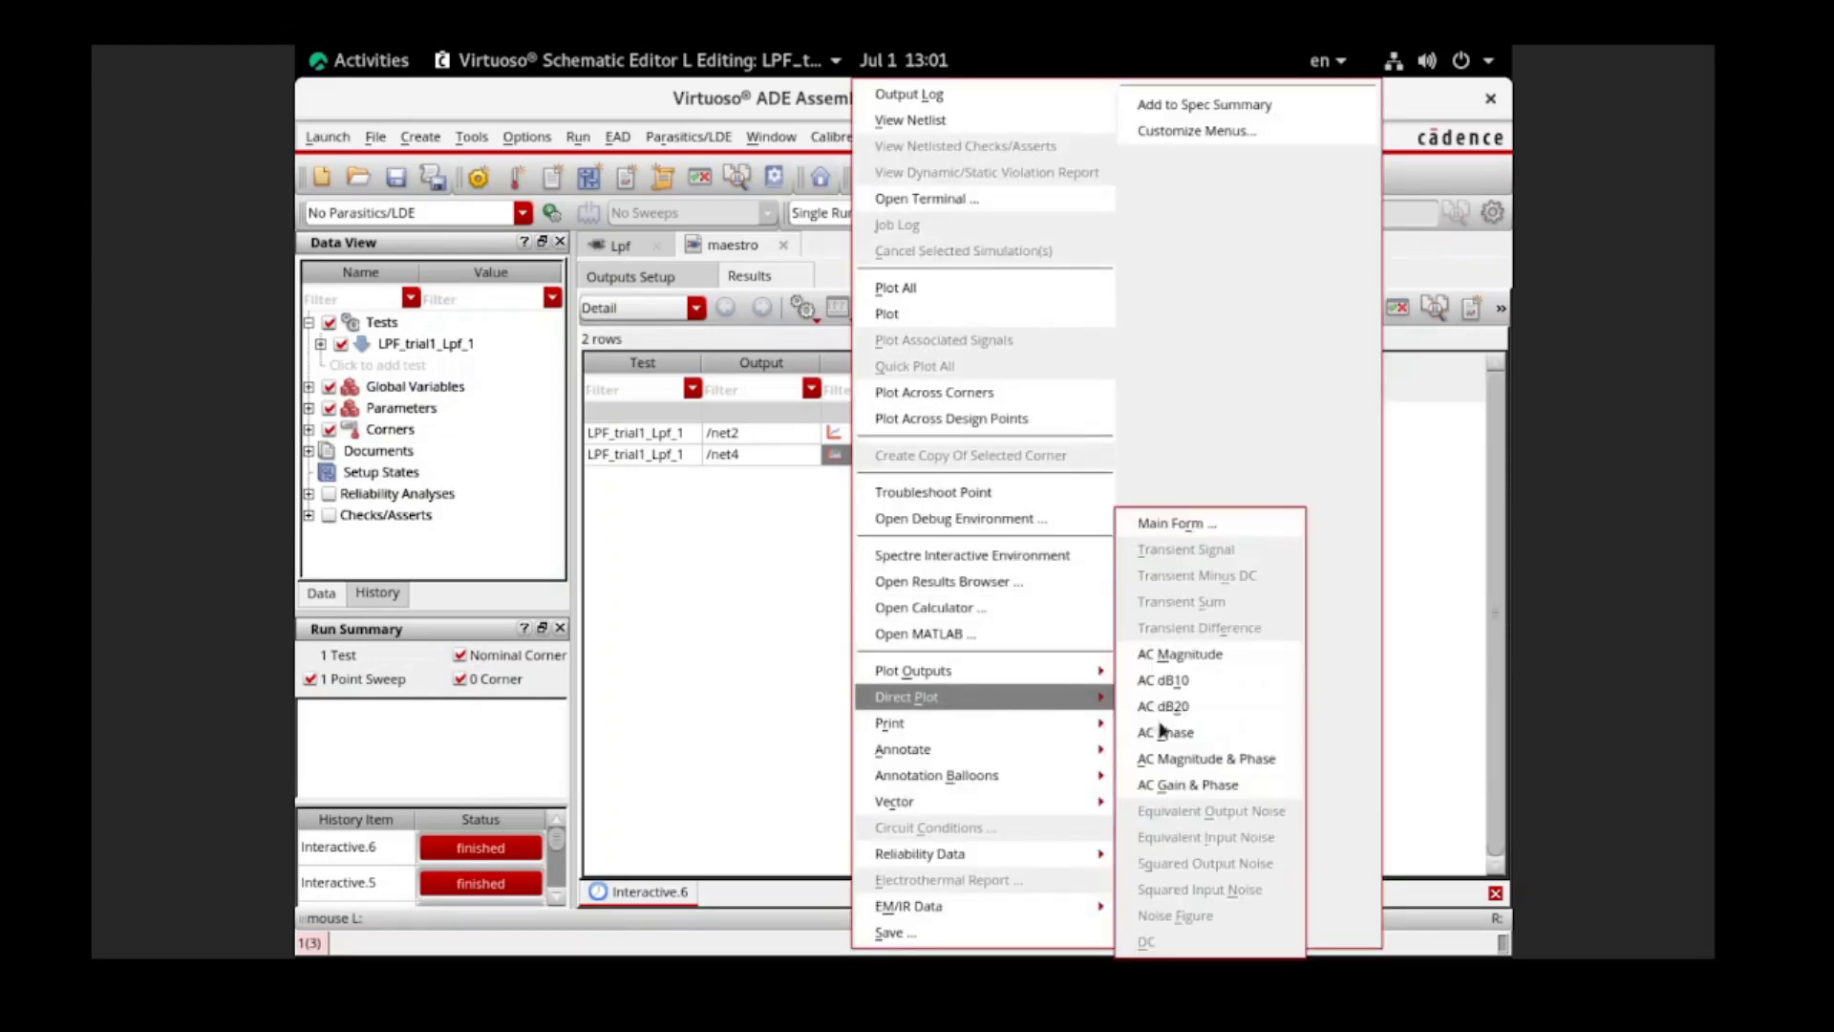
click(1193, 761)
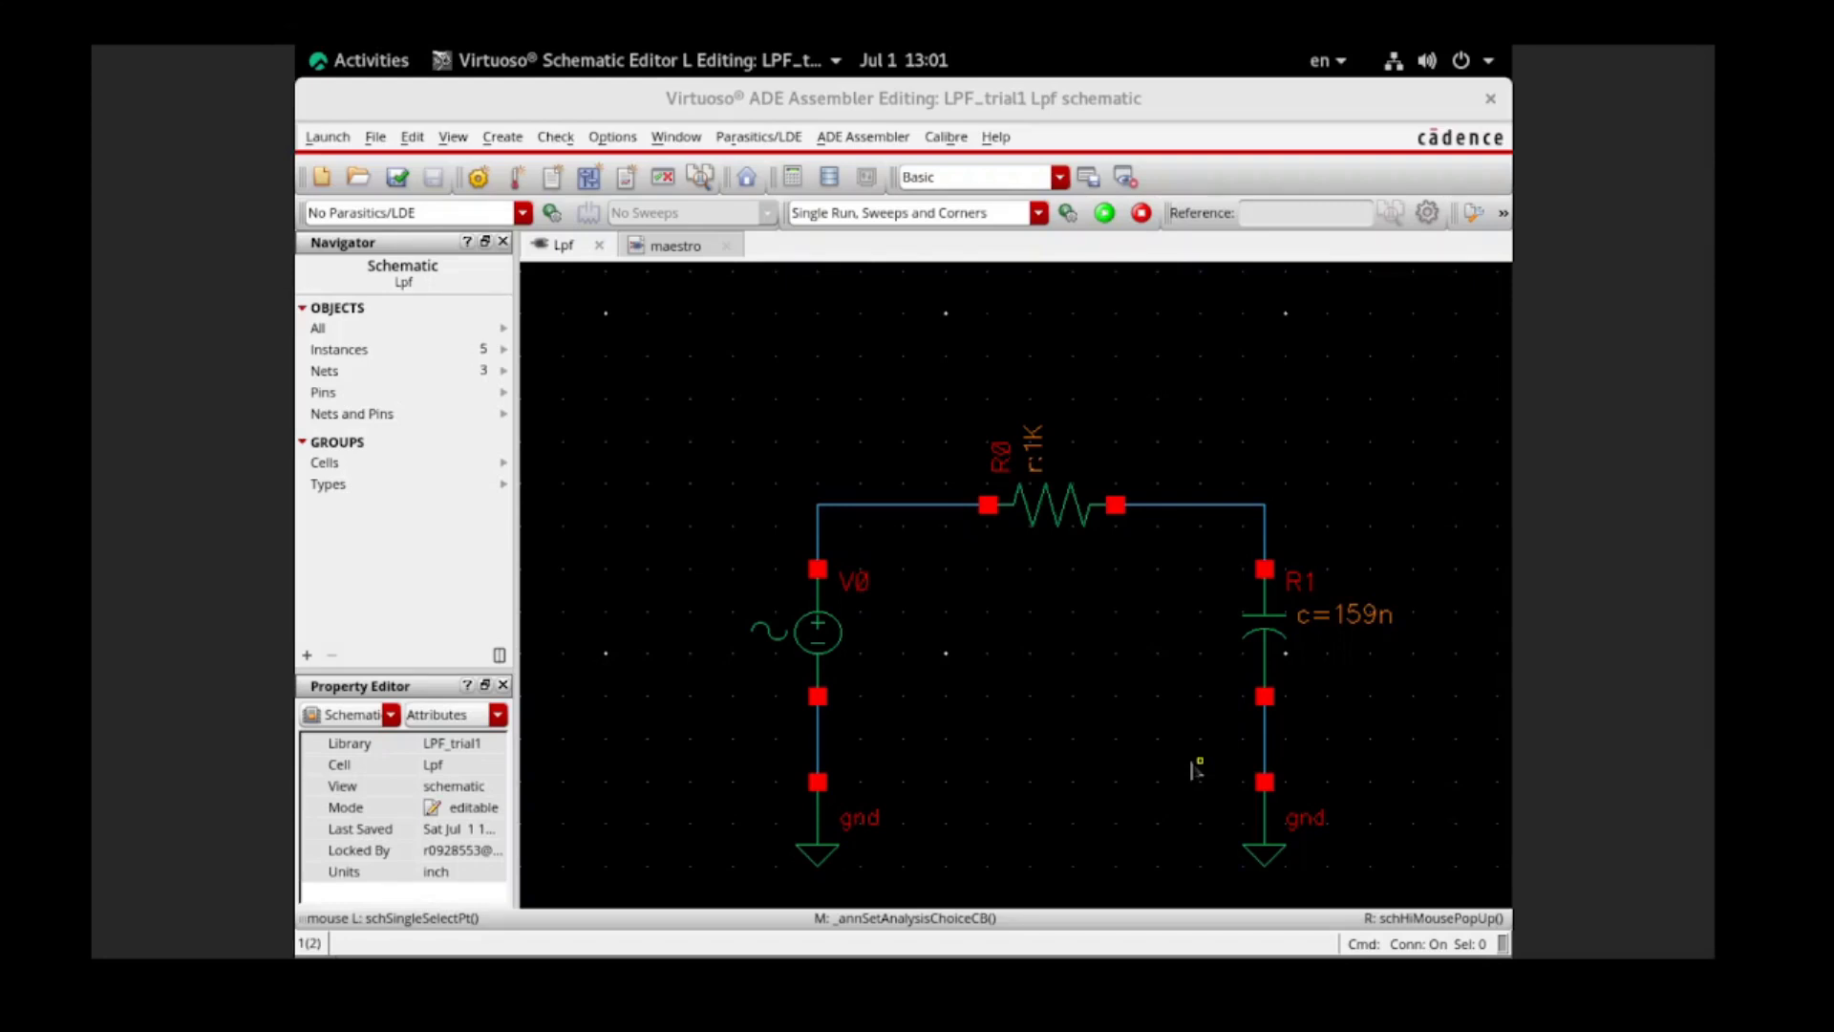
right_click(1236, 517)
click(1226, 510)
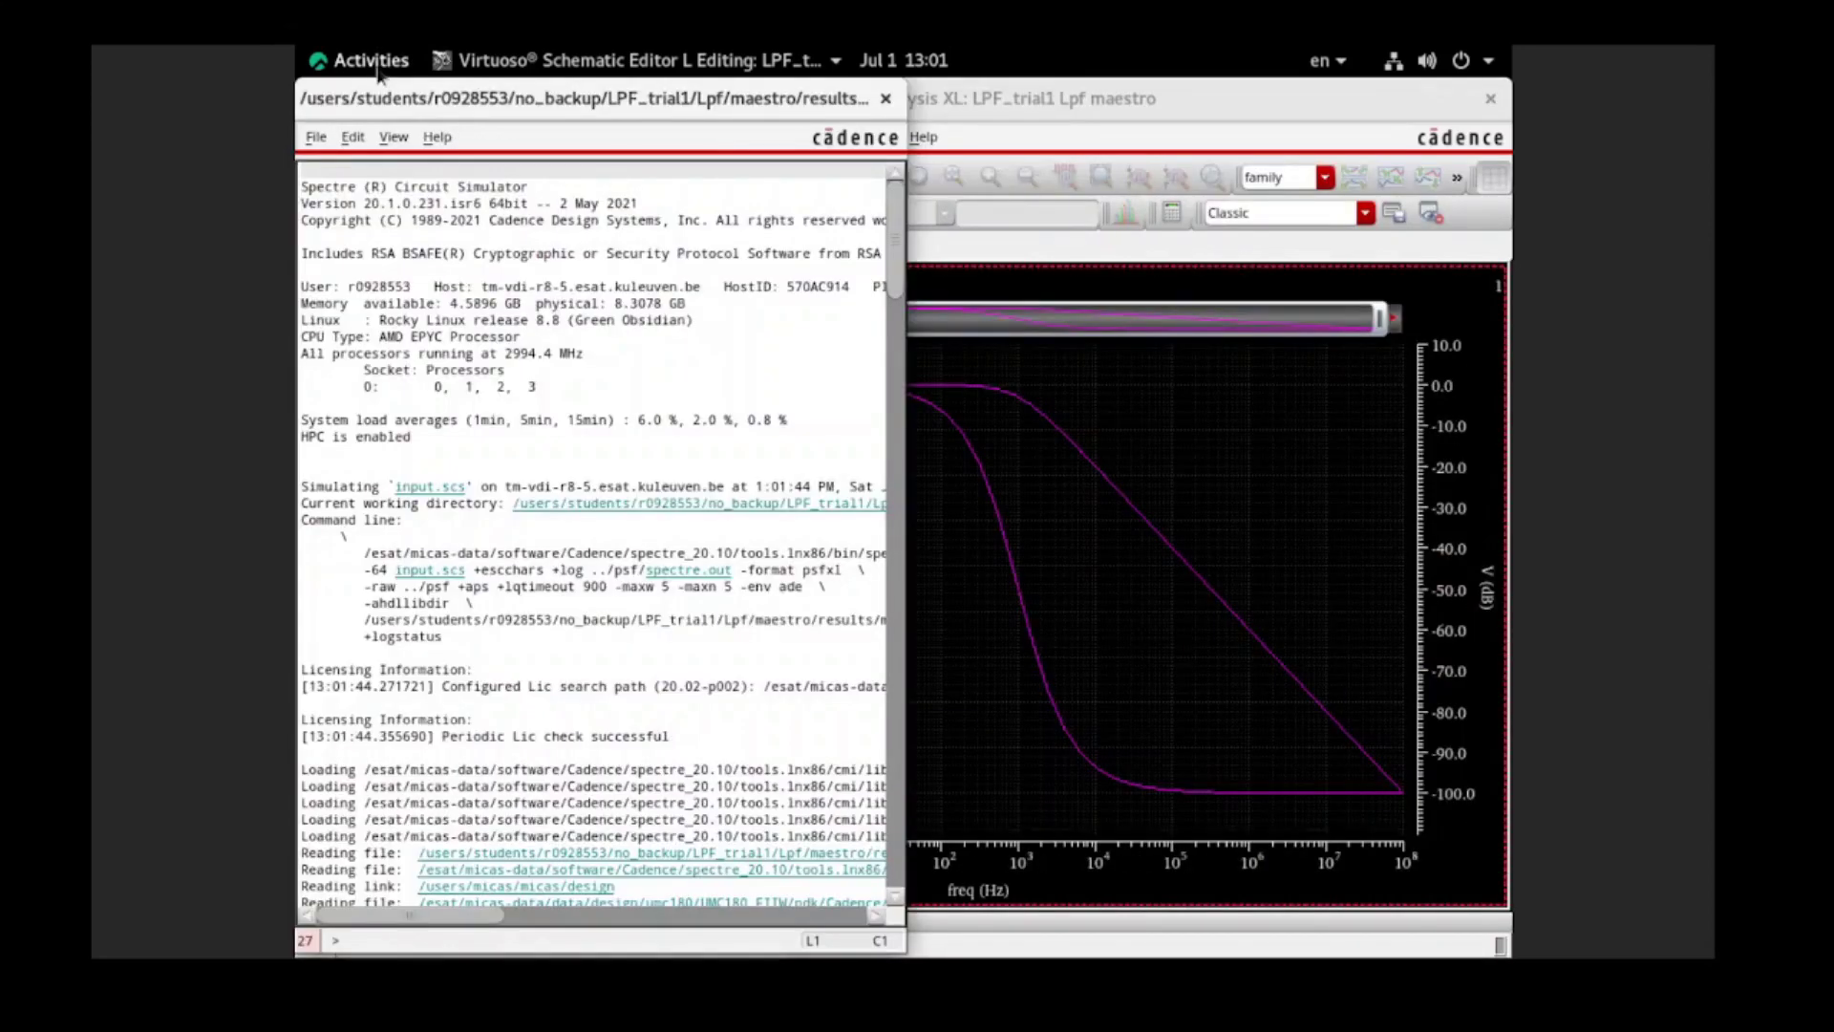
click(1142, 414)
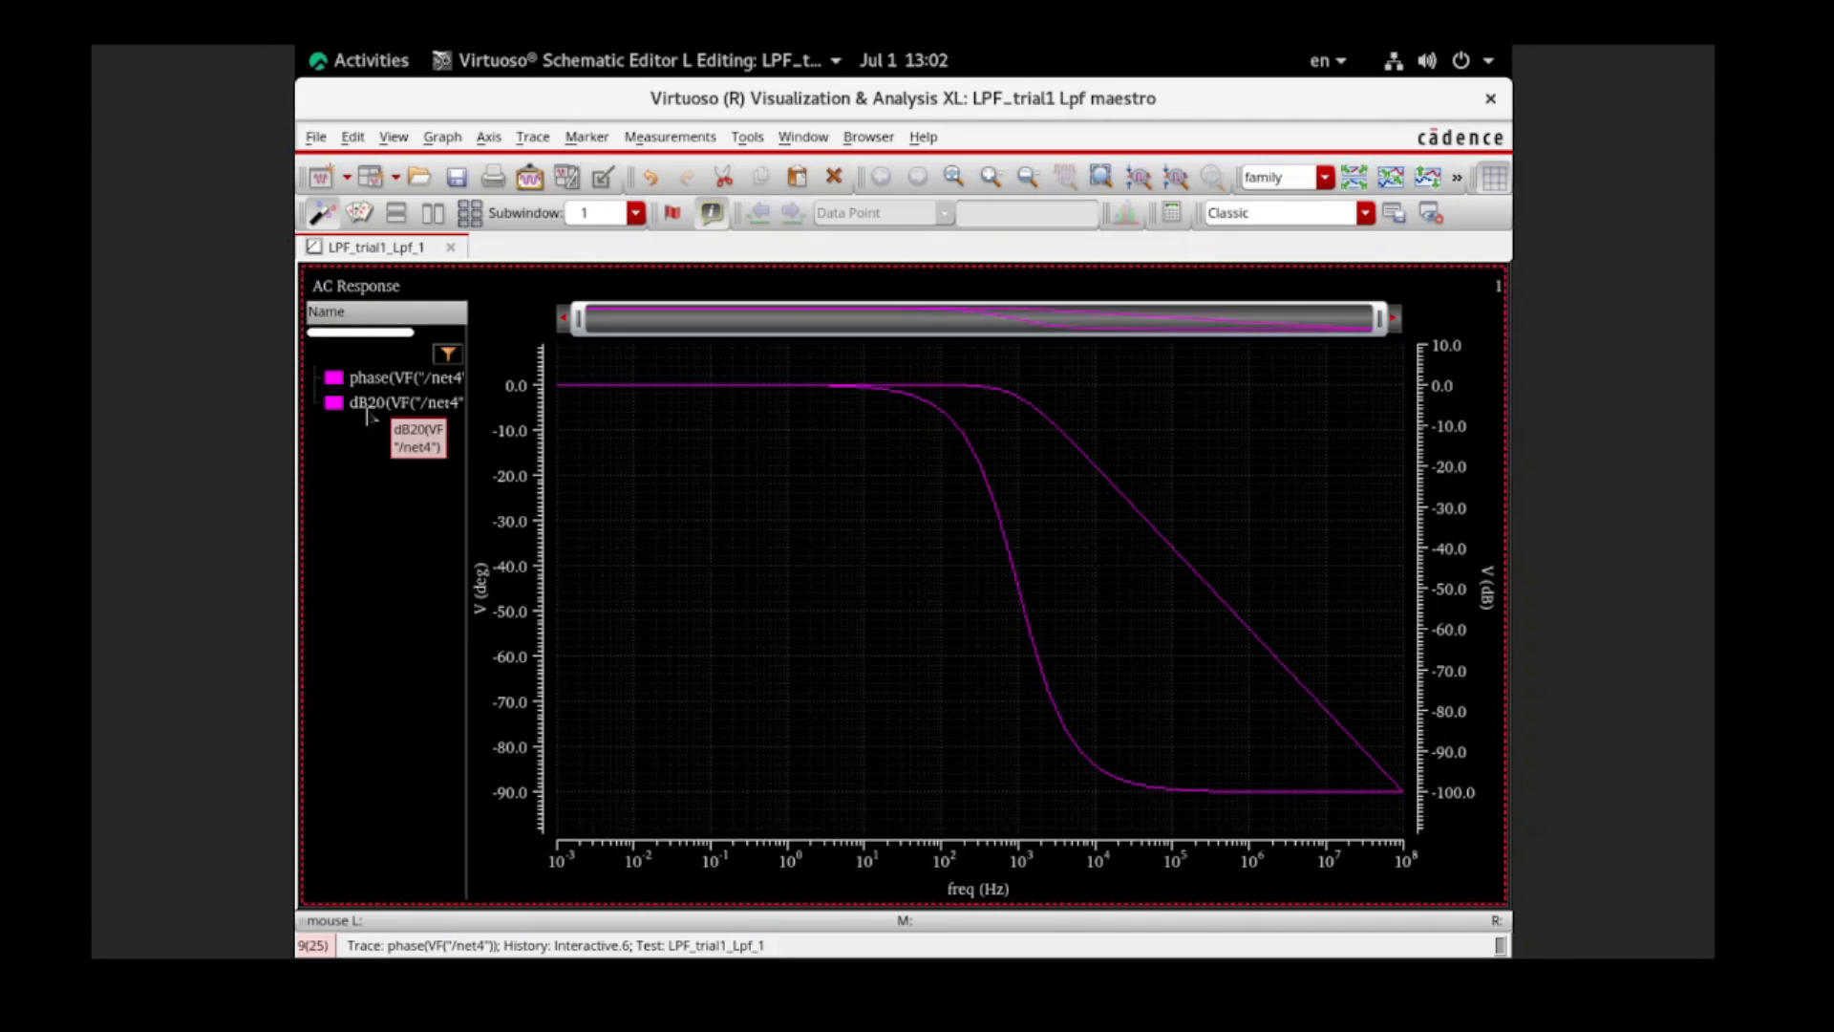
Split the combined AC Response strip by trace so phase and dB20 magnitude have separate strips.
right_click(640, 436)
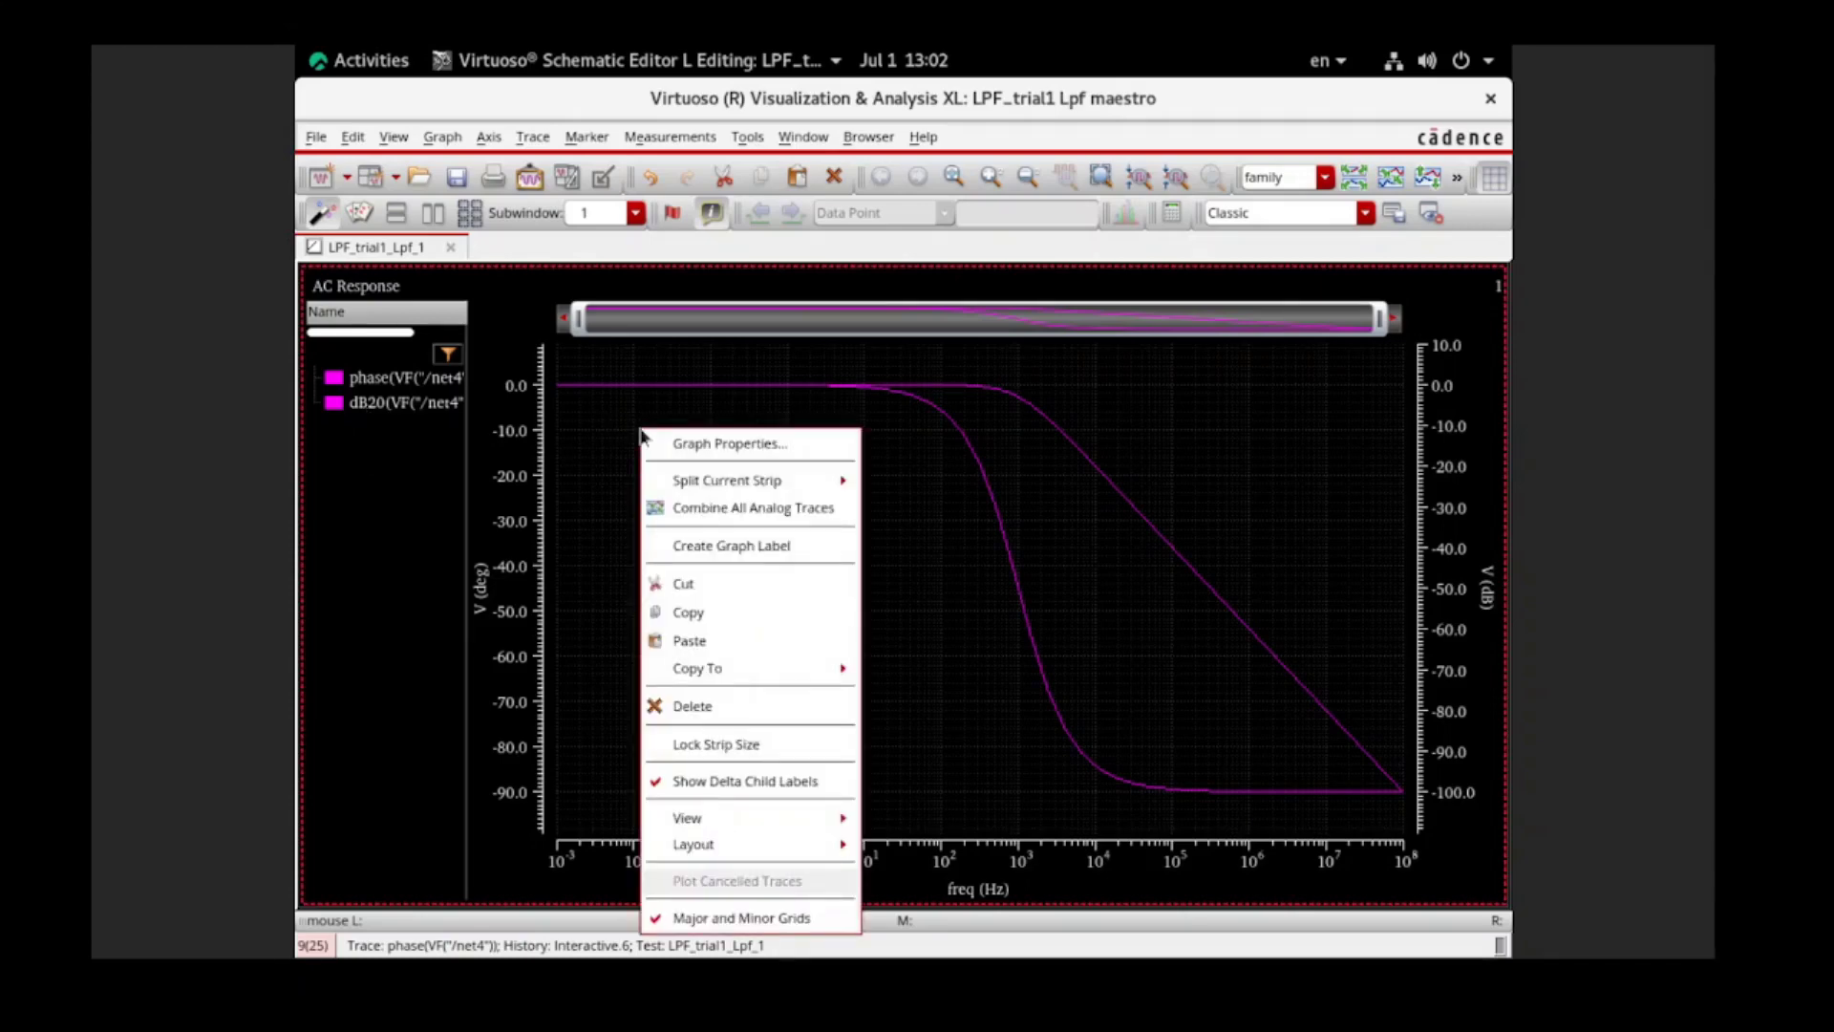
mouse_move(692, 483)
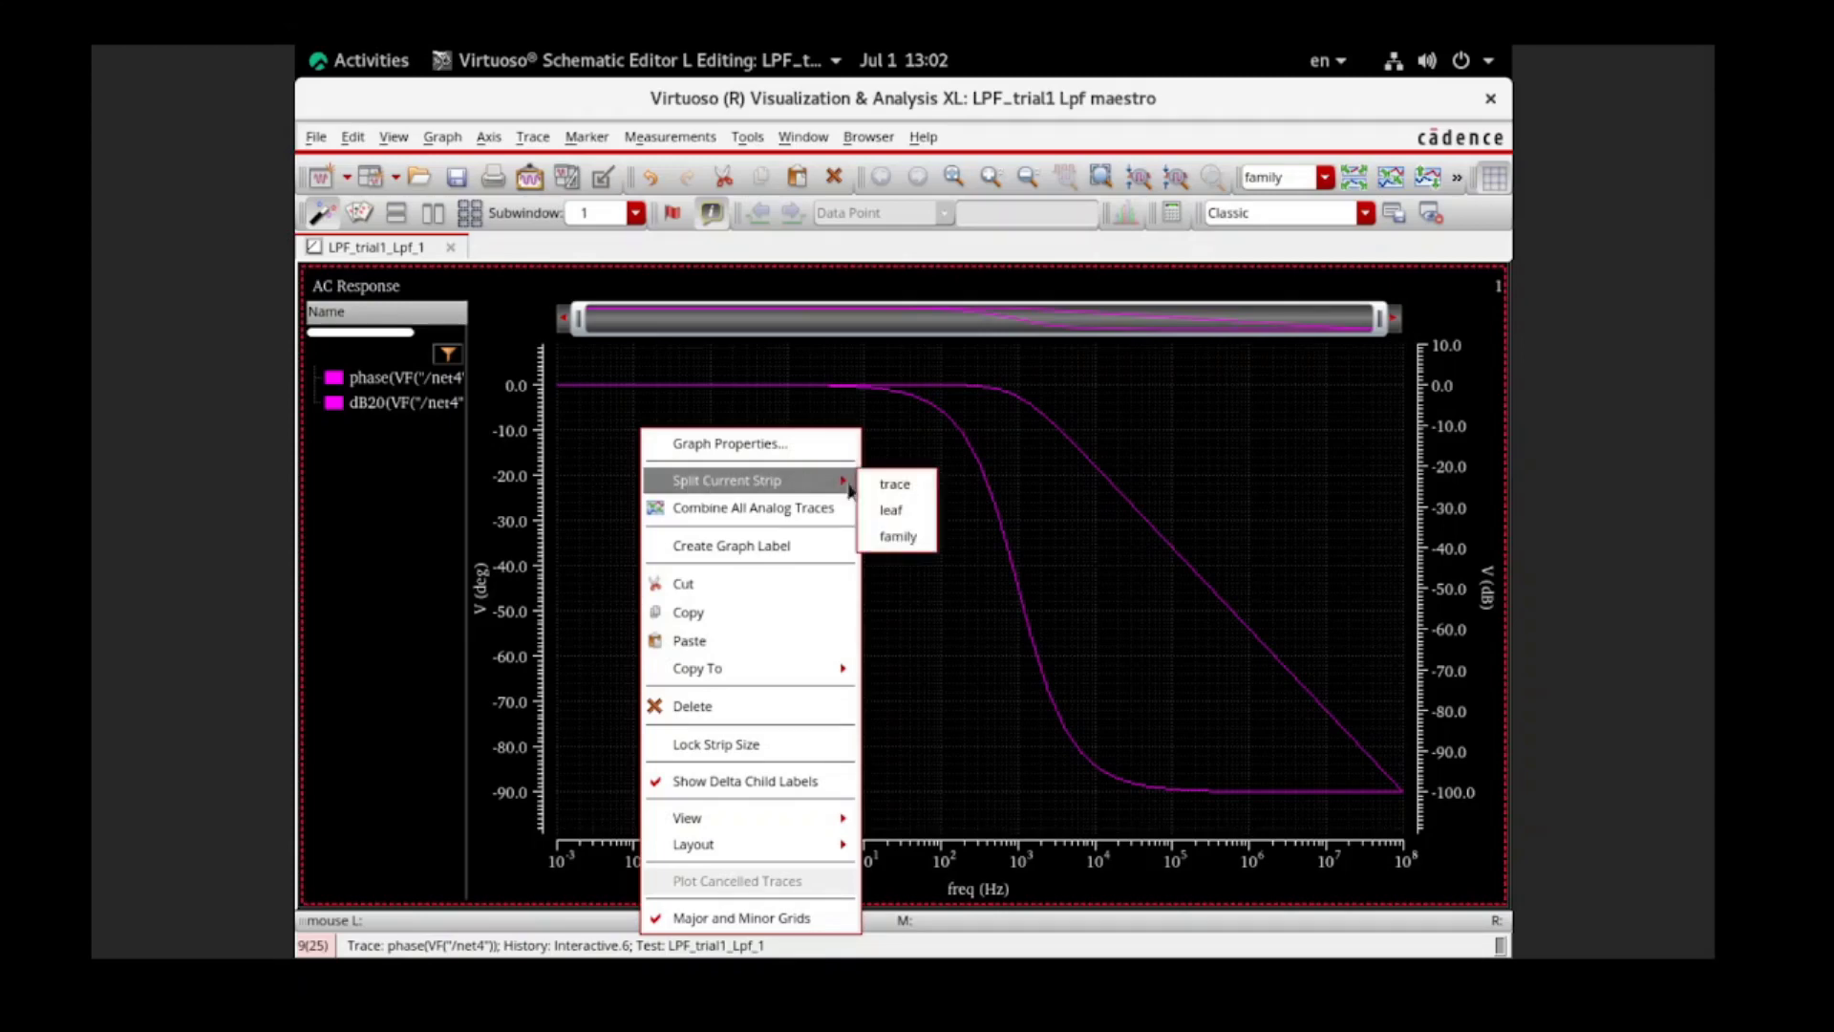
click(883, 487)
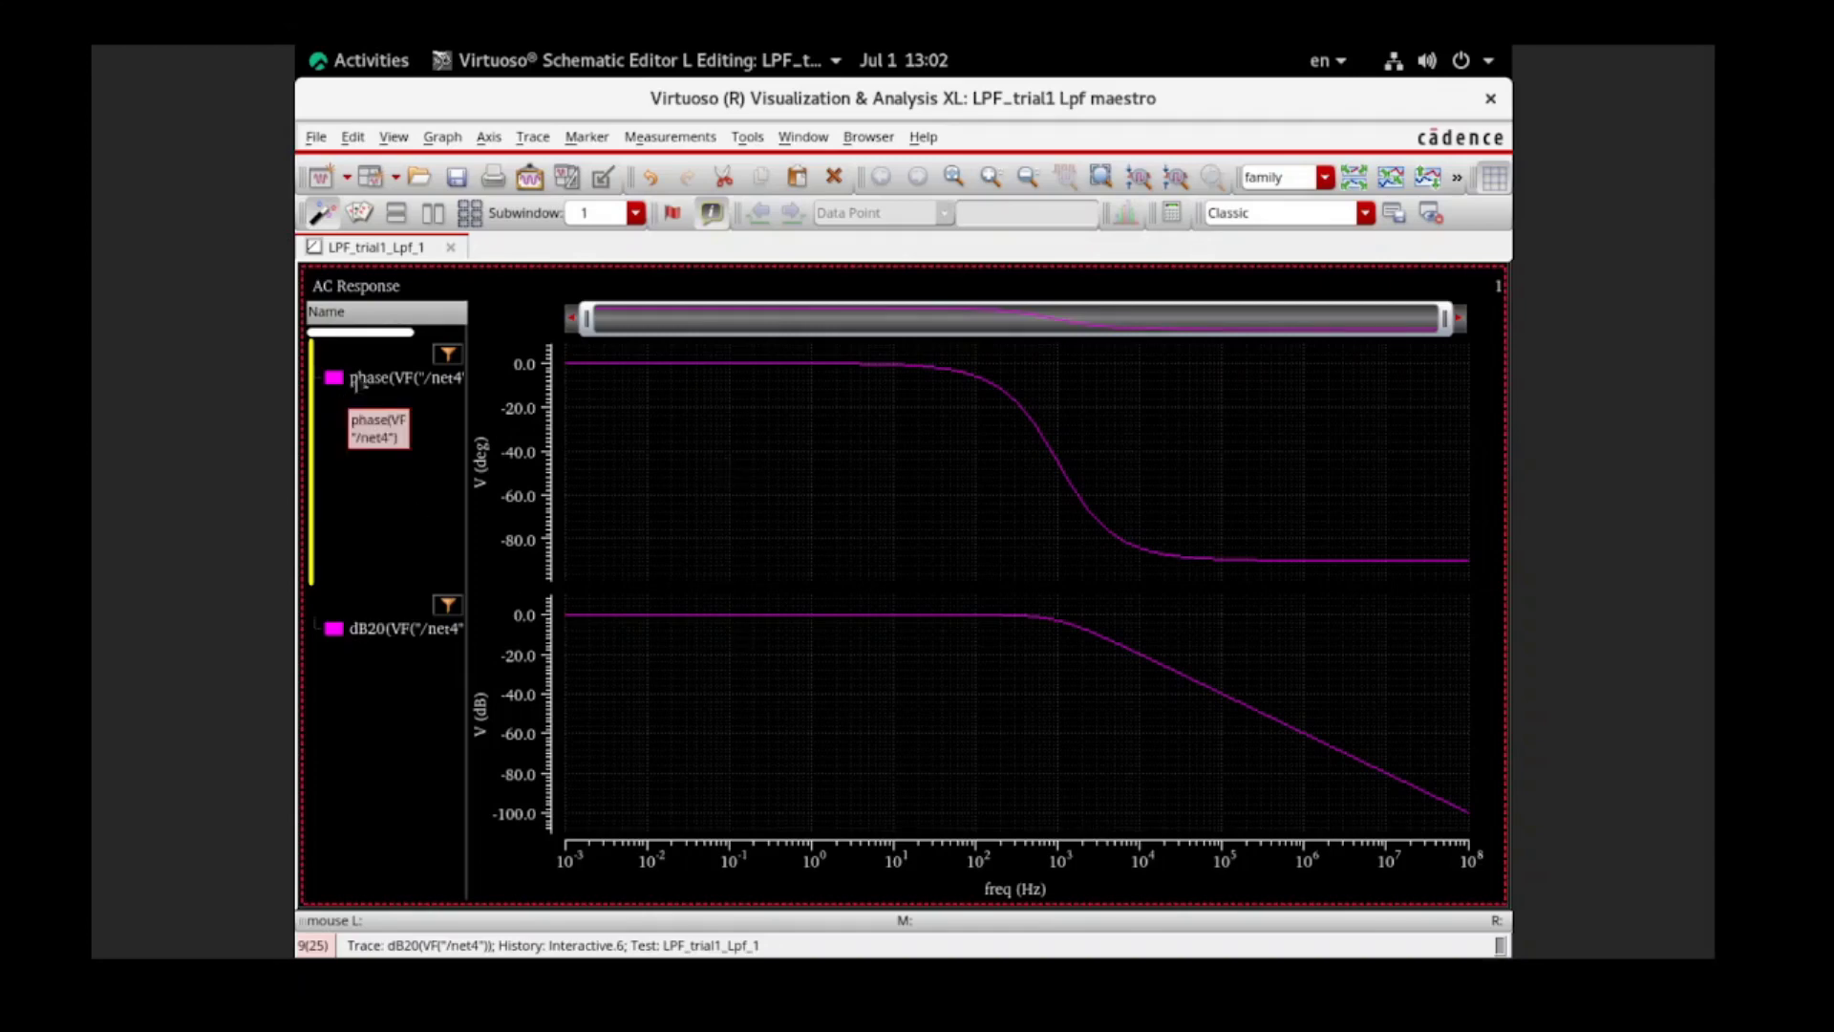
Merge the phase trace into the dB20 strip and split the strip by trace again, placing magnitude above phase.
drag(355, 380, 378, 693)
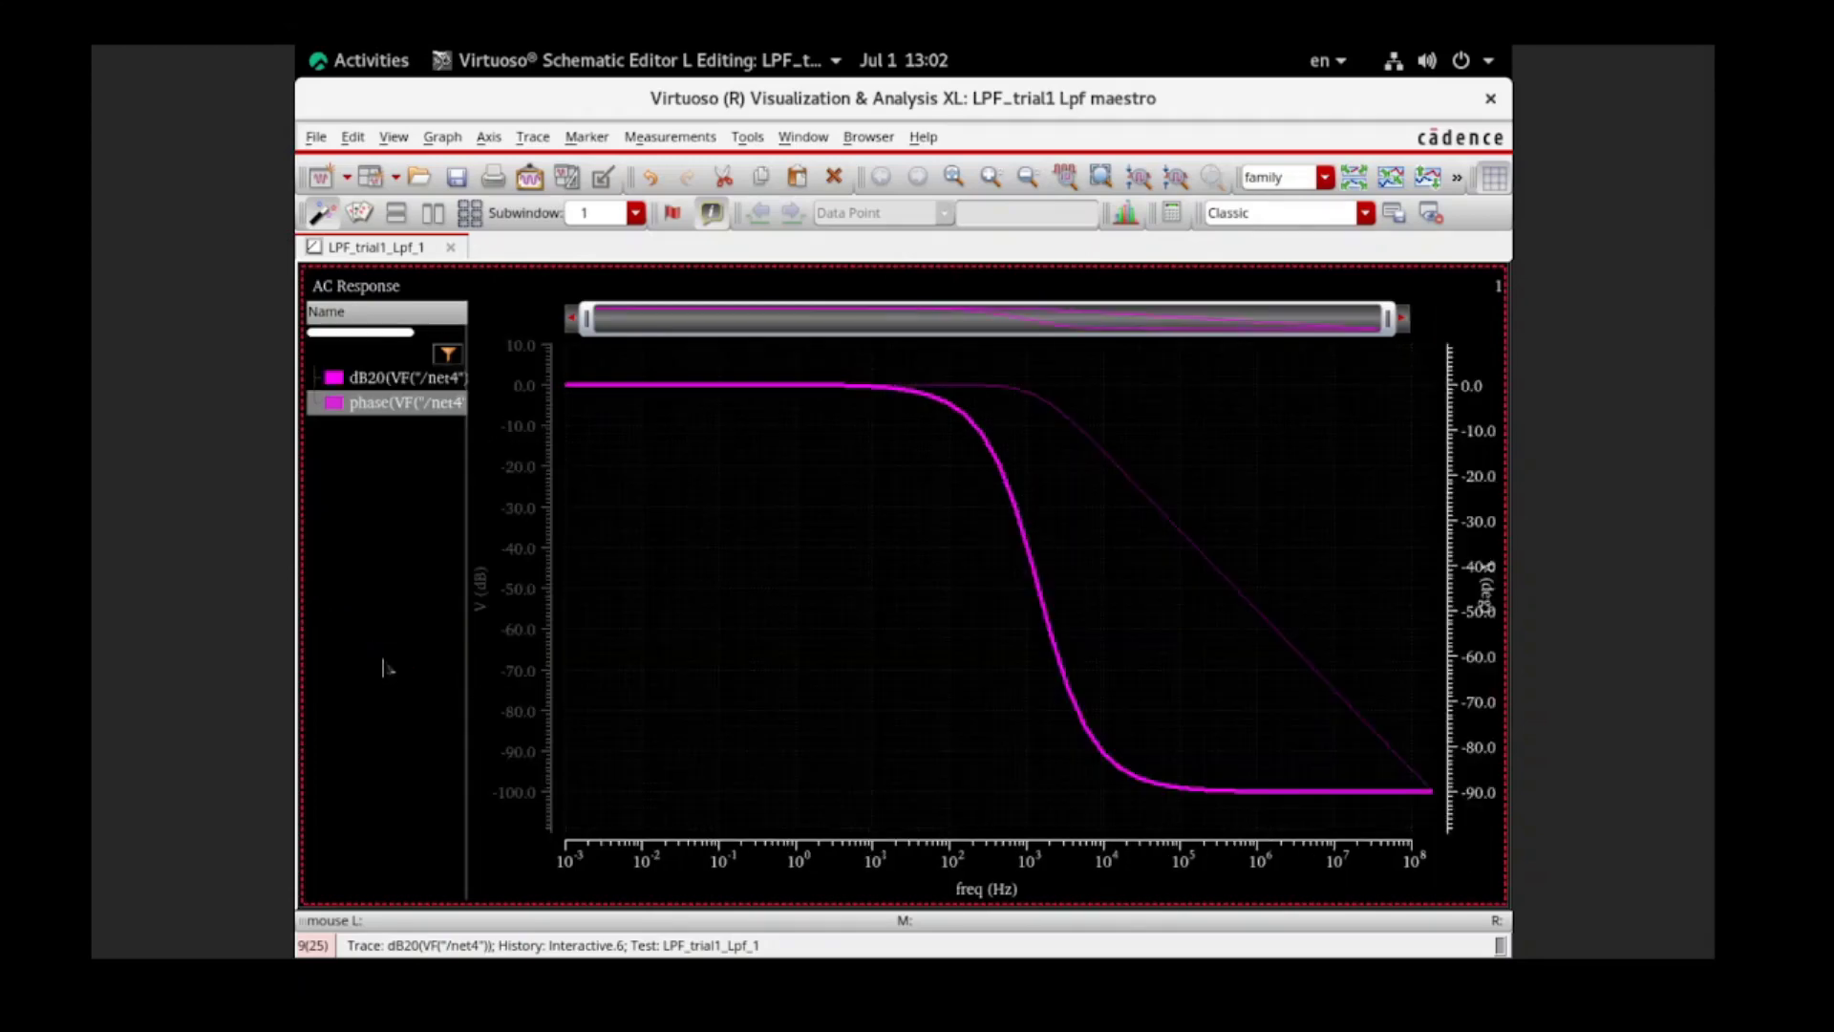
right_click(739, 421)
mouse_move(955, 467)
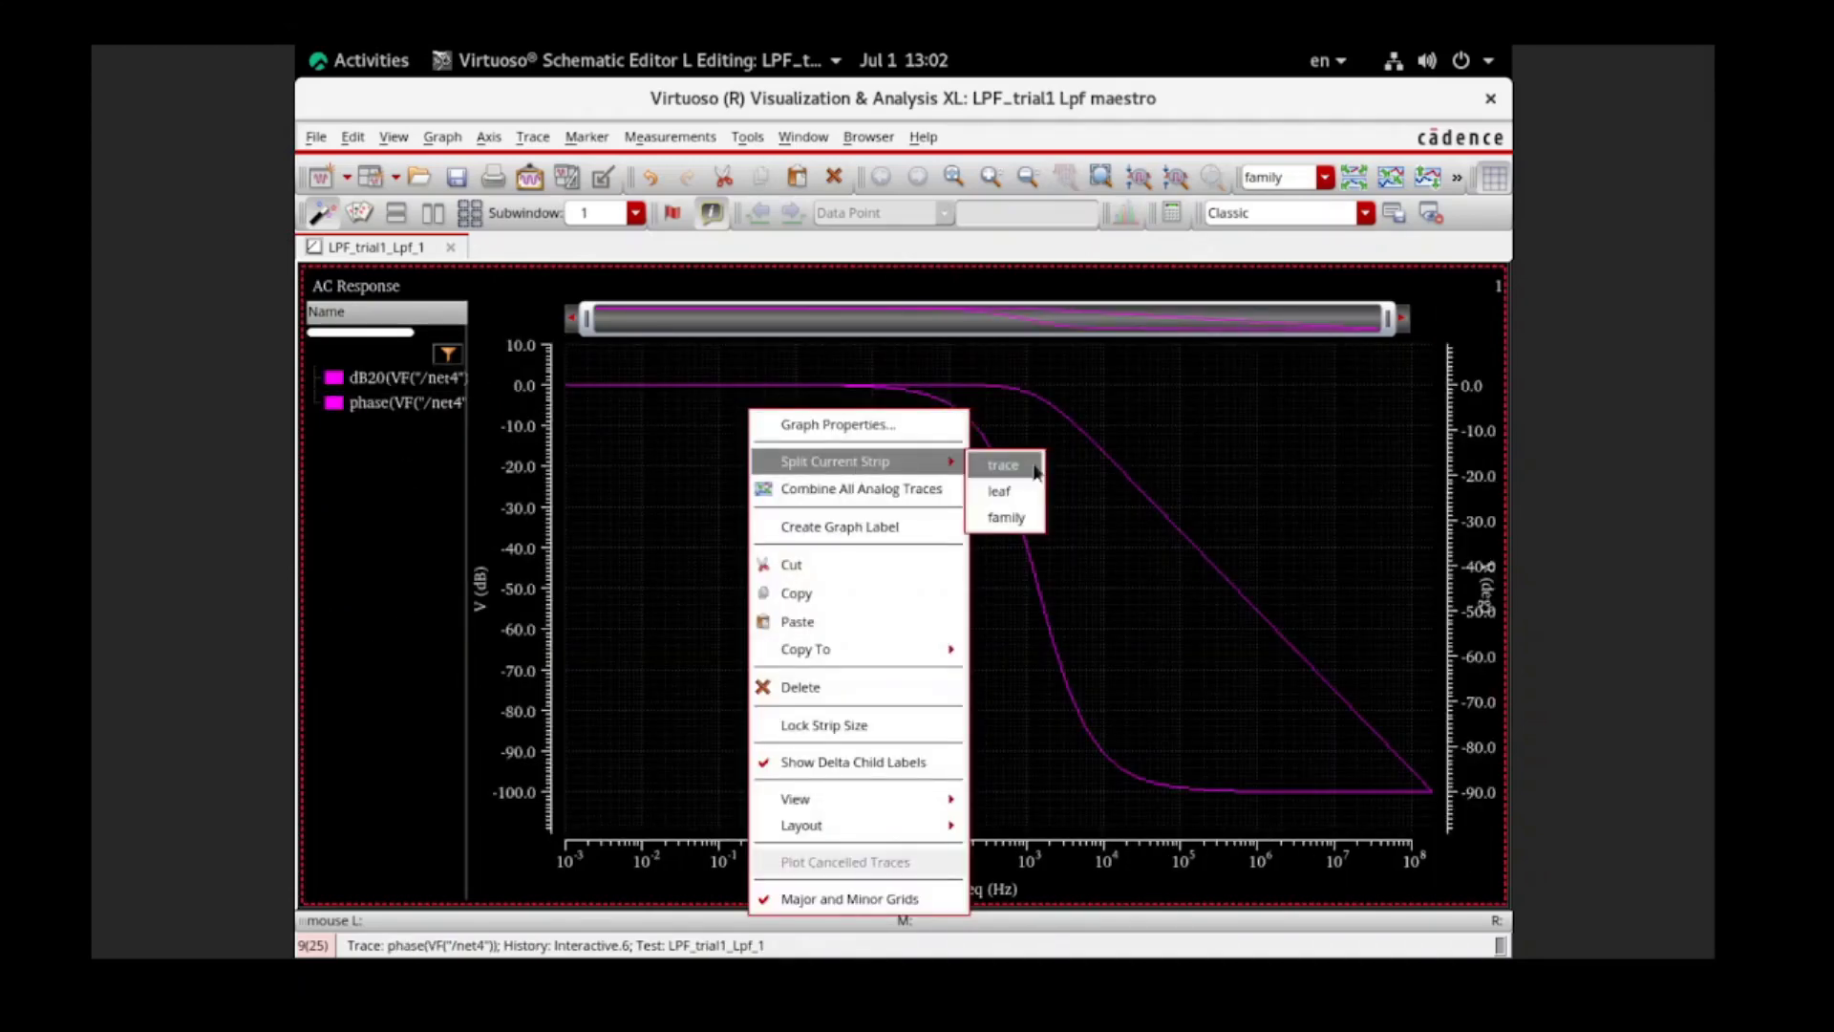
click(1032, 468)
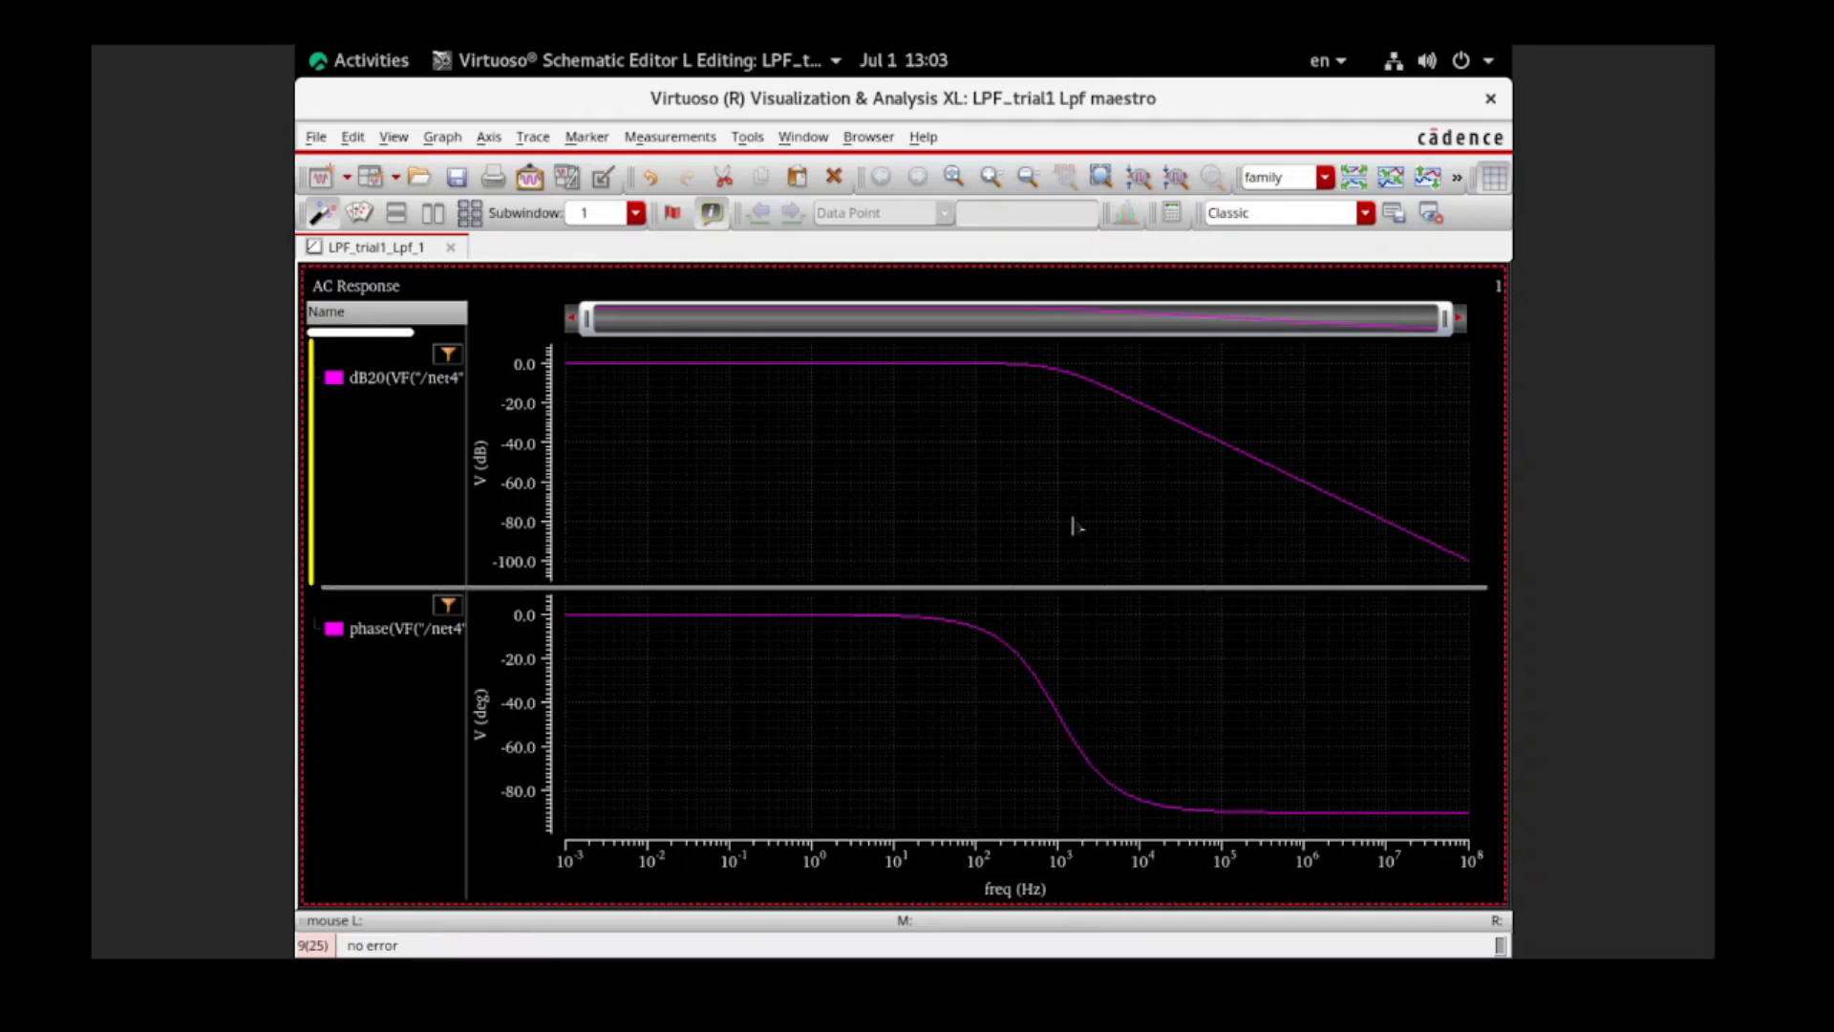
Add a vertical marker across the magnitude and phase strips and move it to about 1.004 kHz.
click(1075, 675)
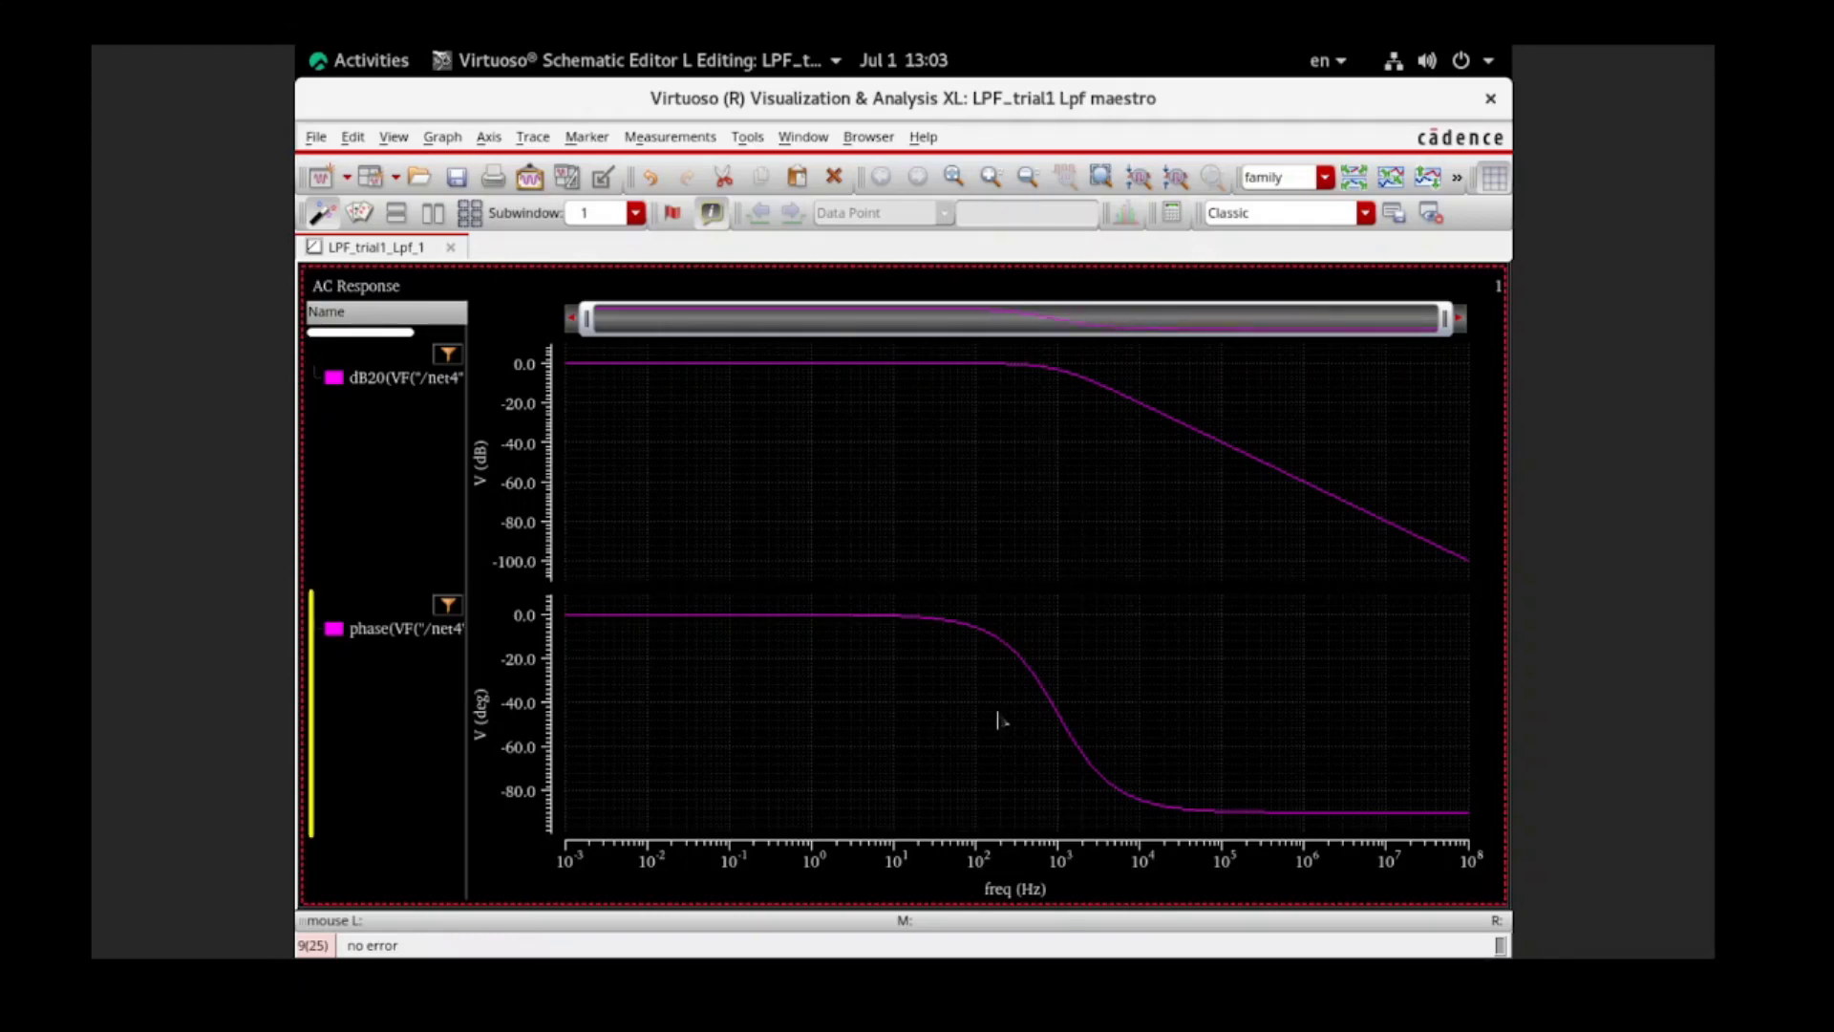
key(v)
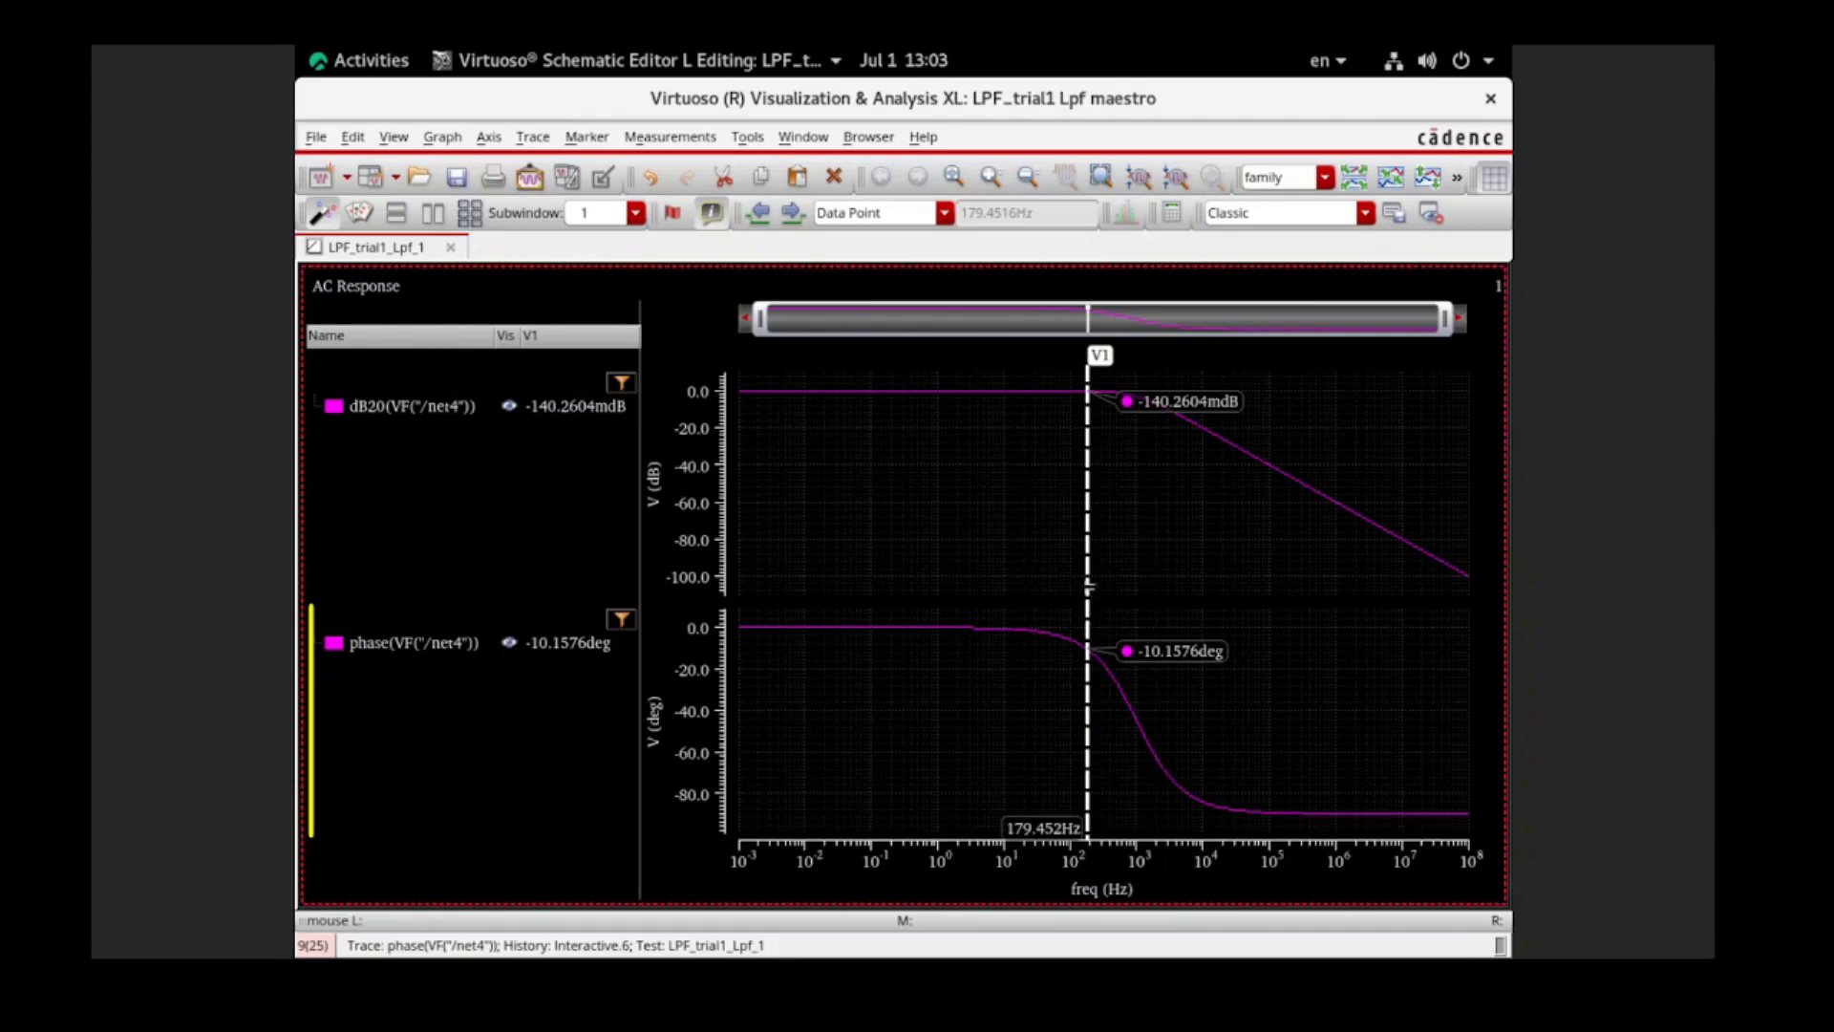
drag(1089, 587, 1140, 582)
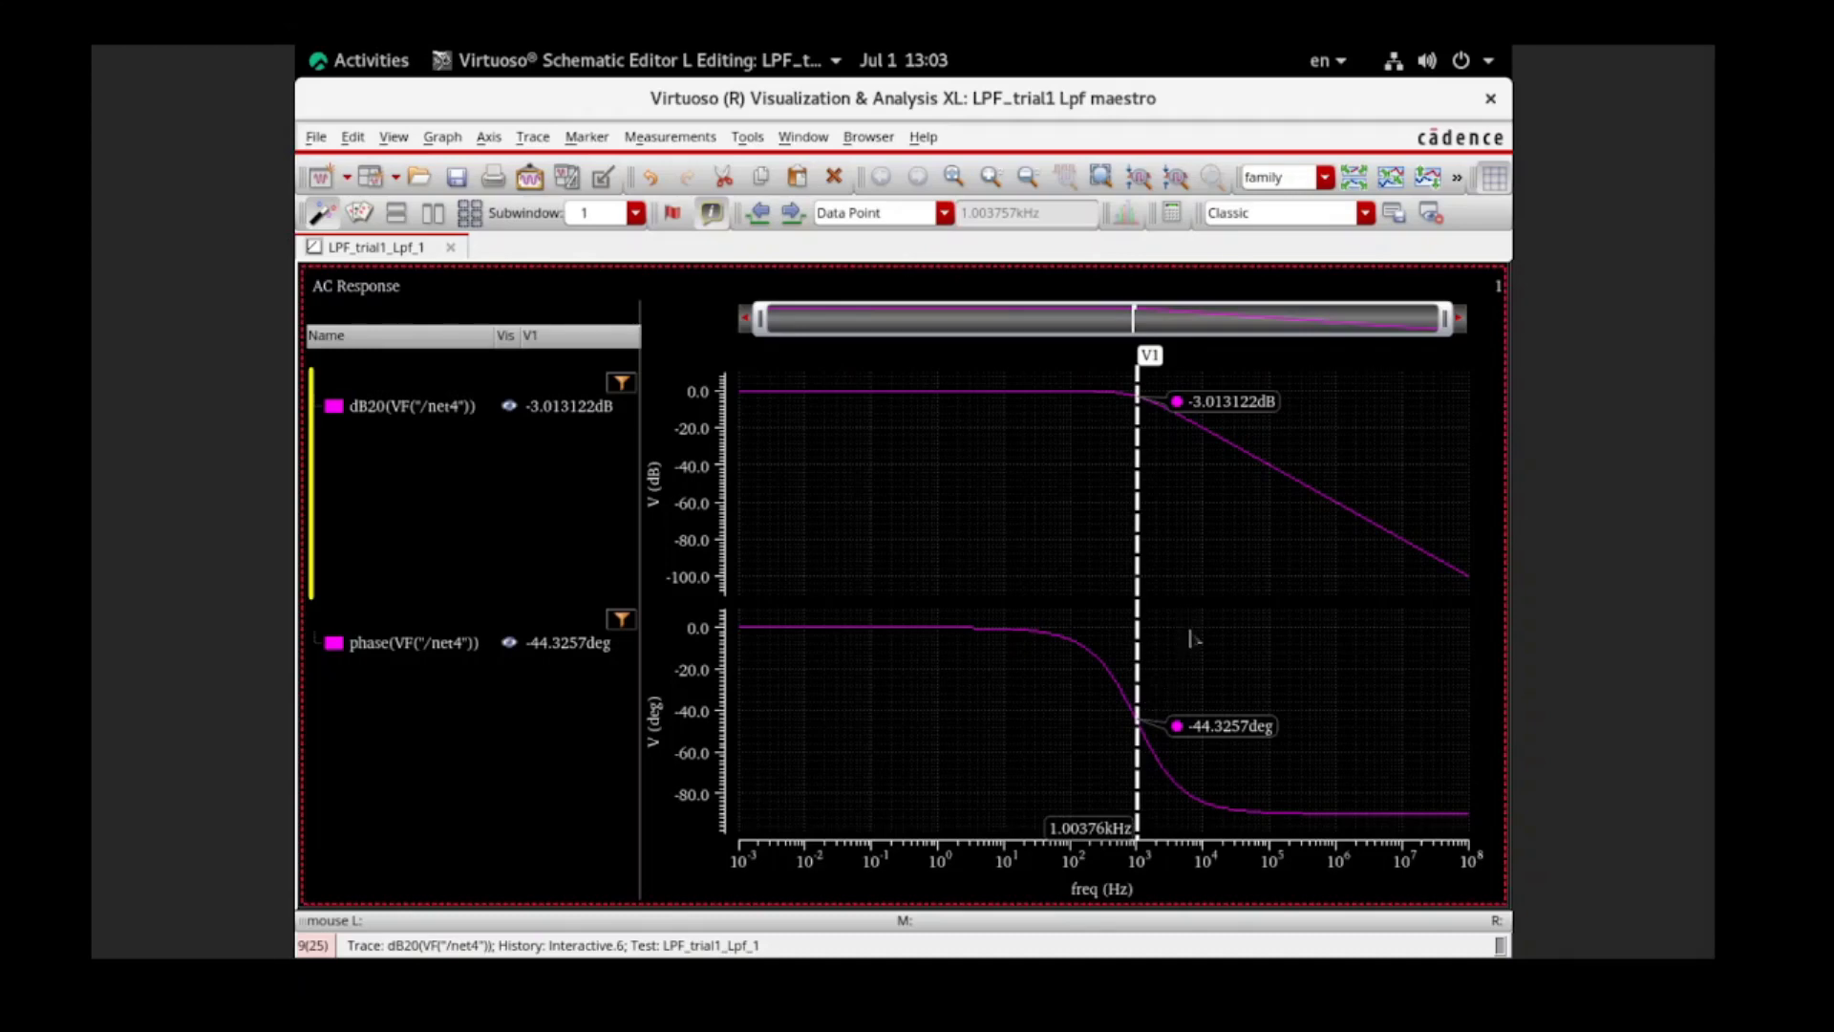
mouse_move(1154, 410)
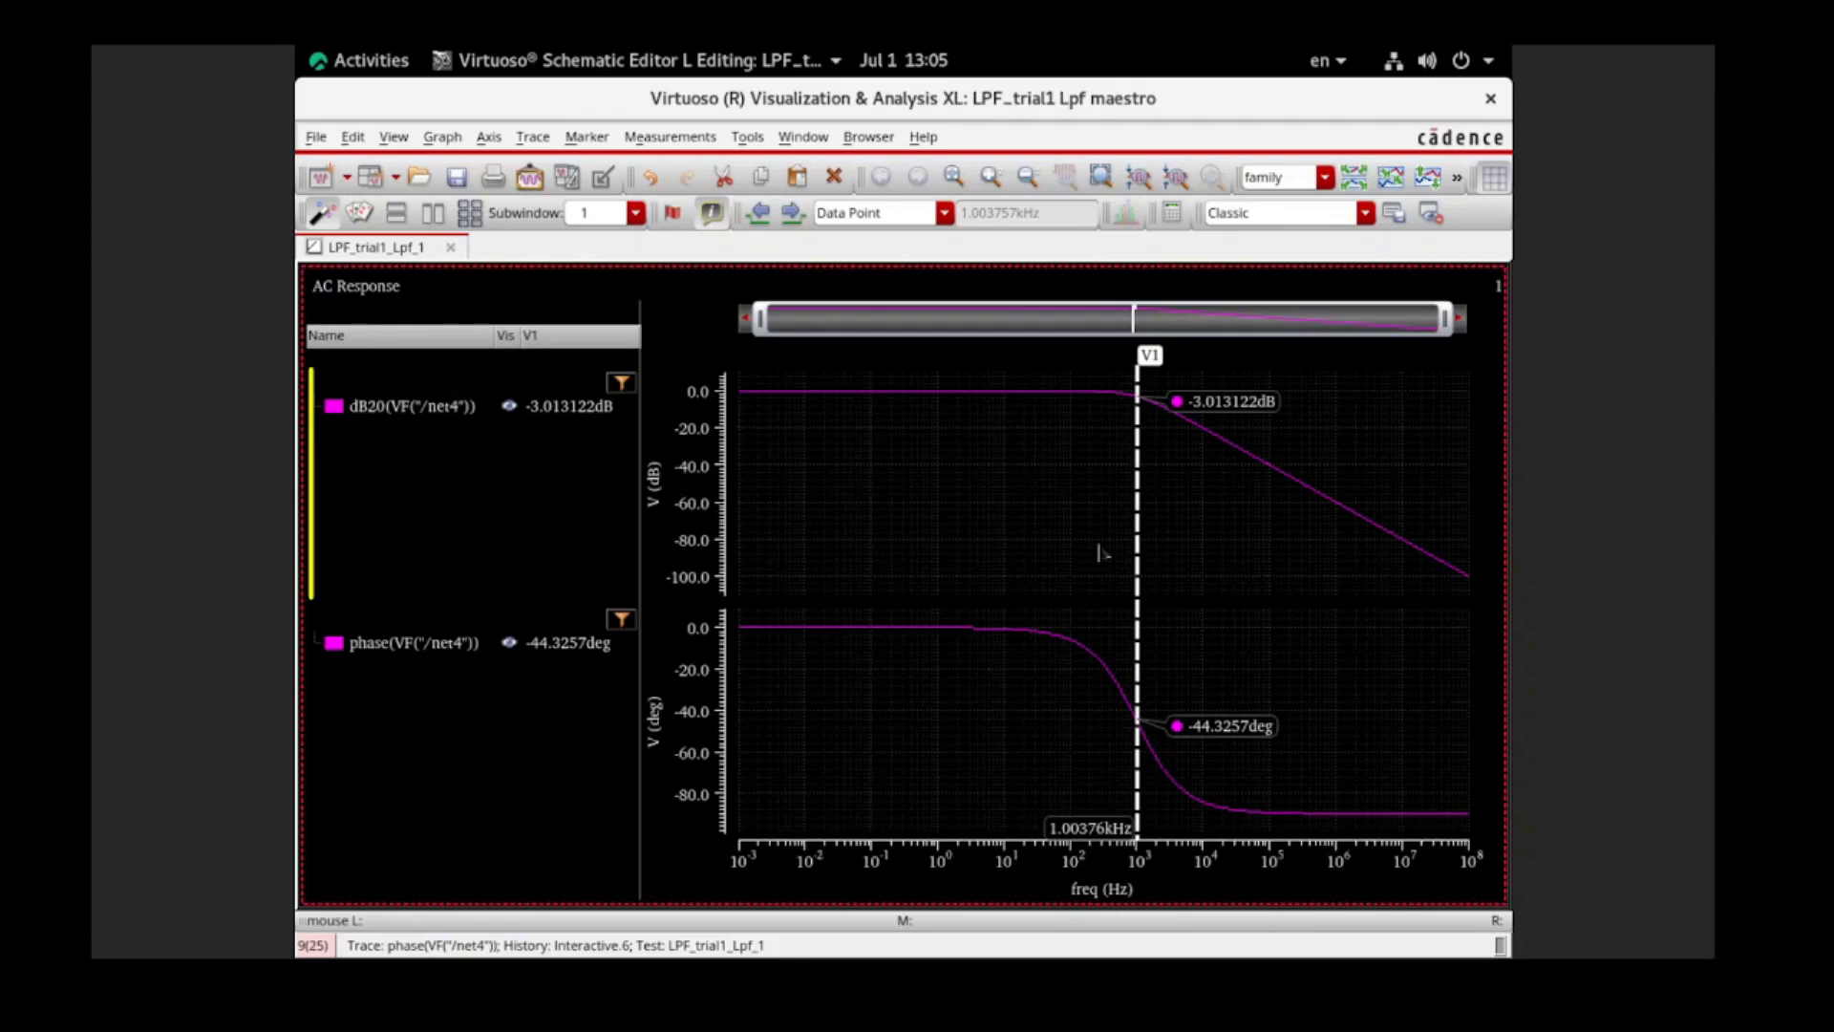
Return to the Lpf schematic and set the AC magnitude of voltage source V0 to 5 V.
click(391, 65)
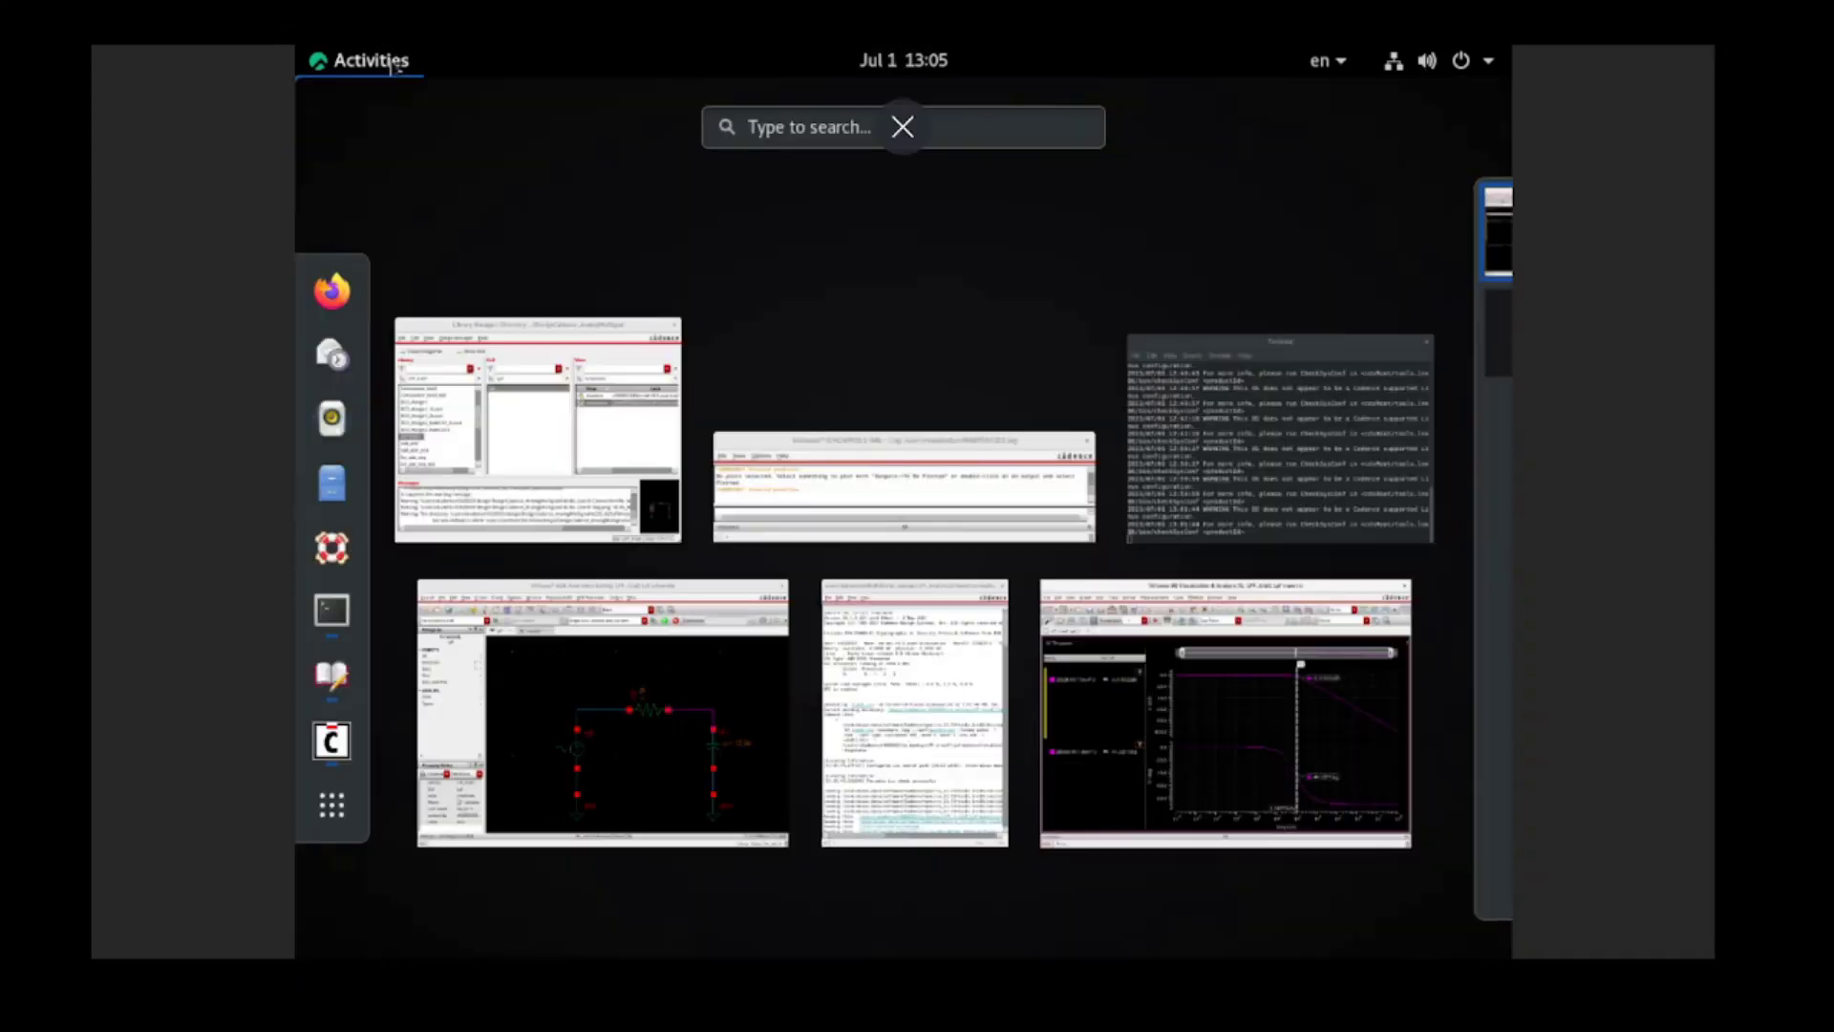
click(711, 659)
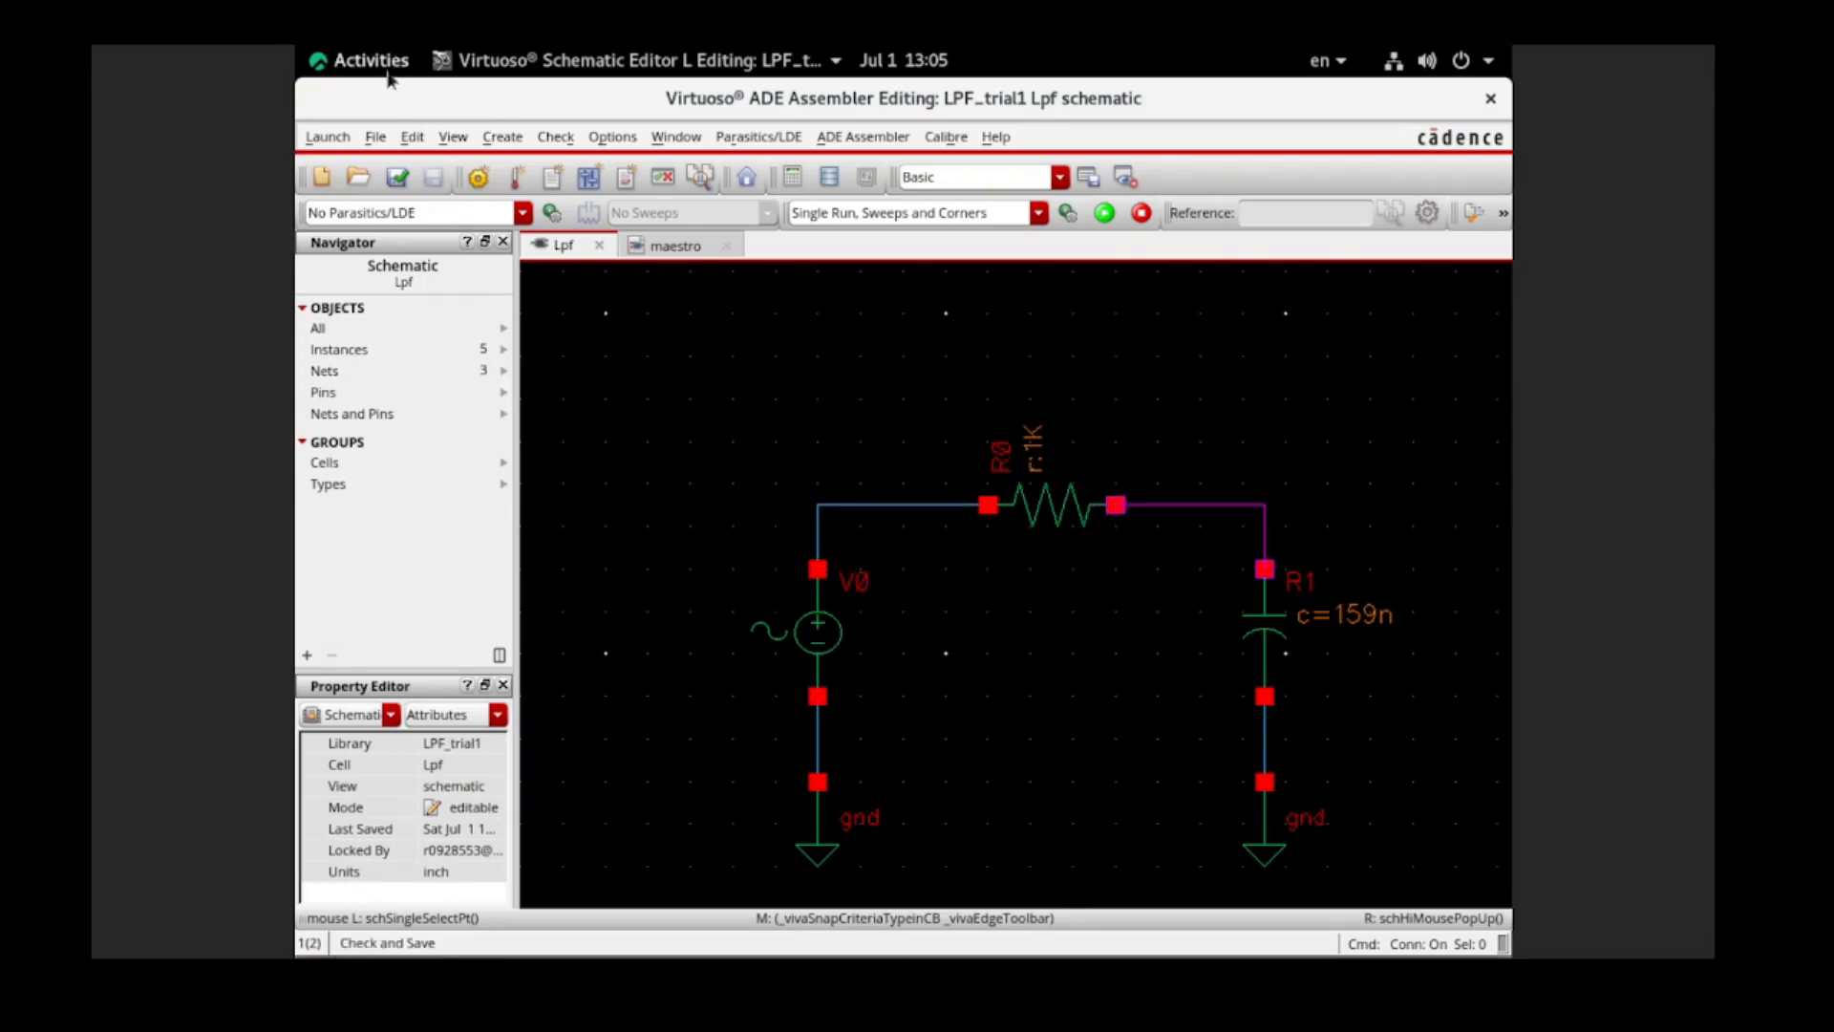
click(356, 63)
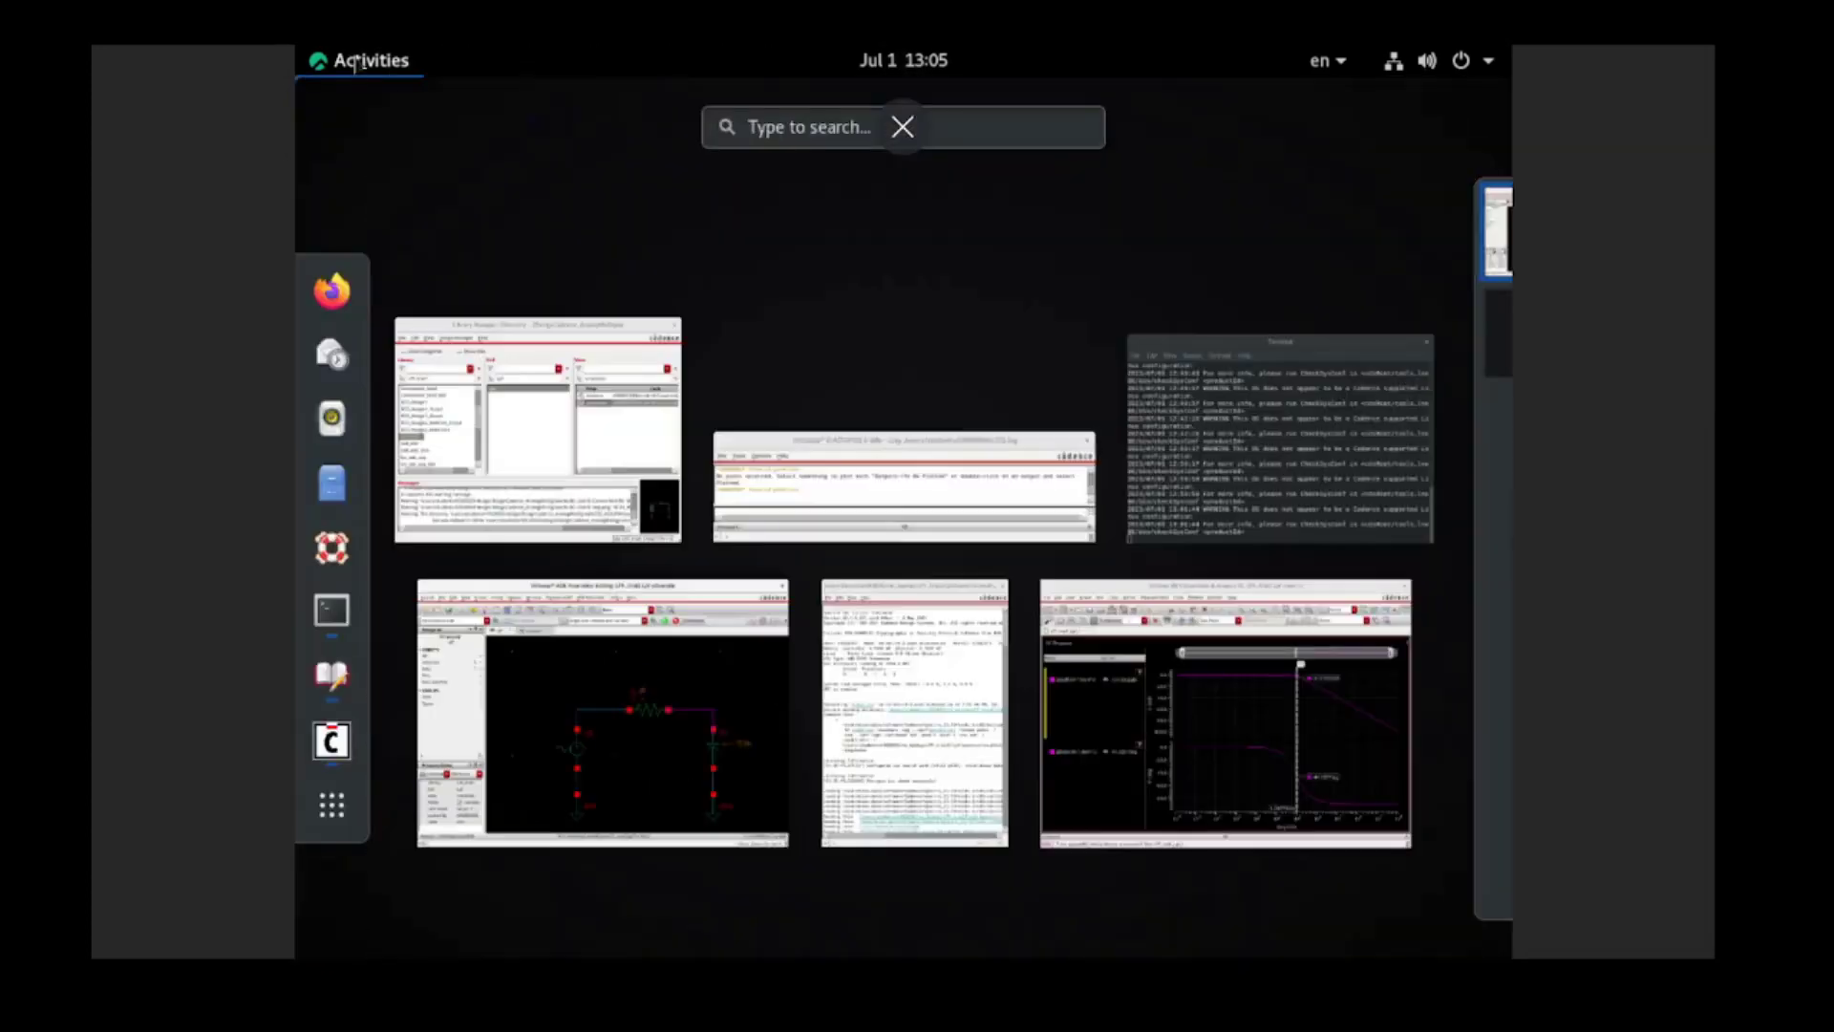
click(667, 738)
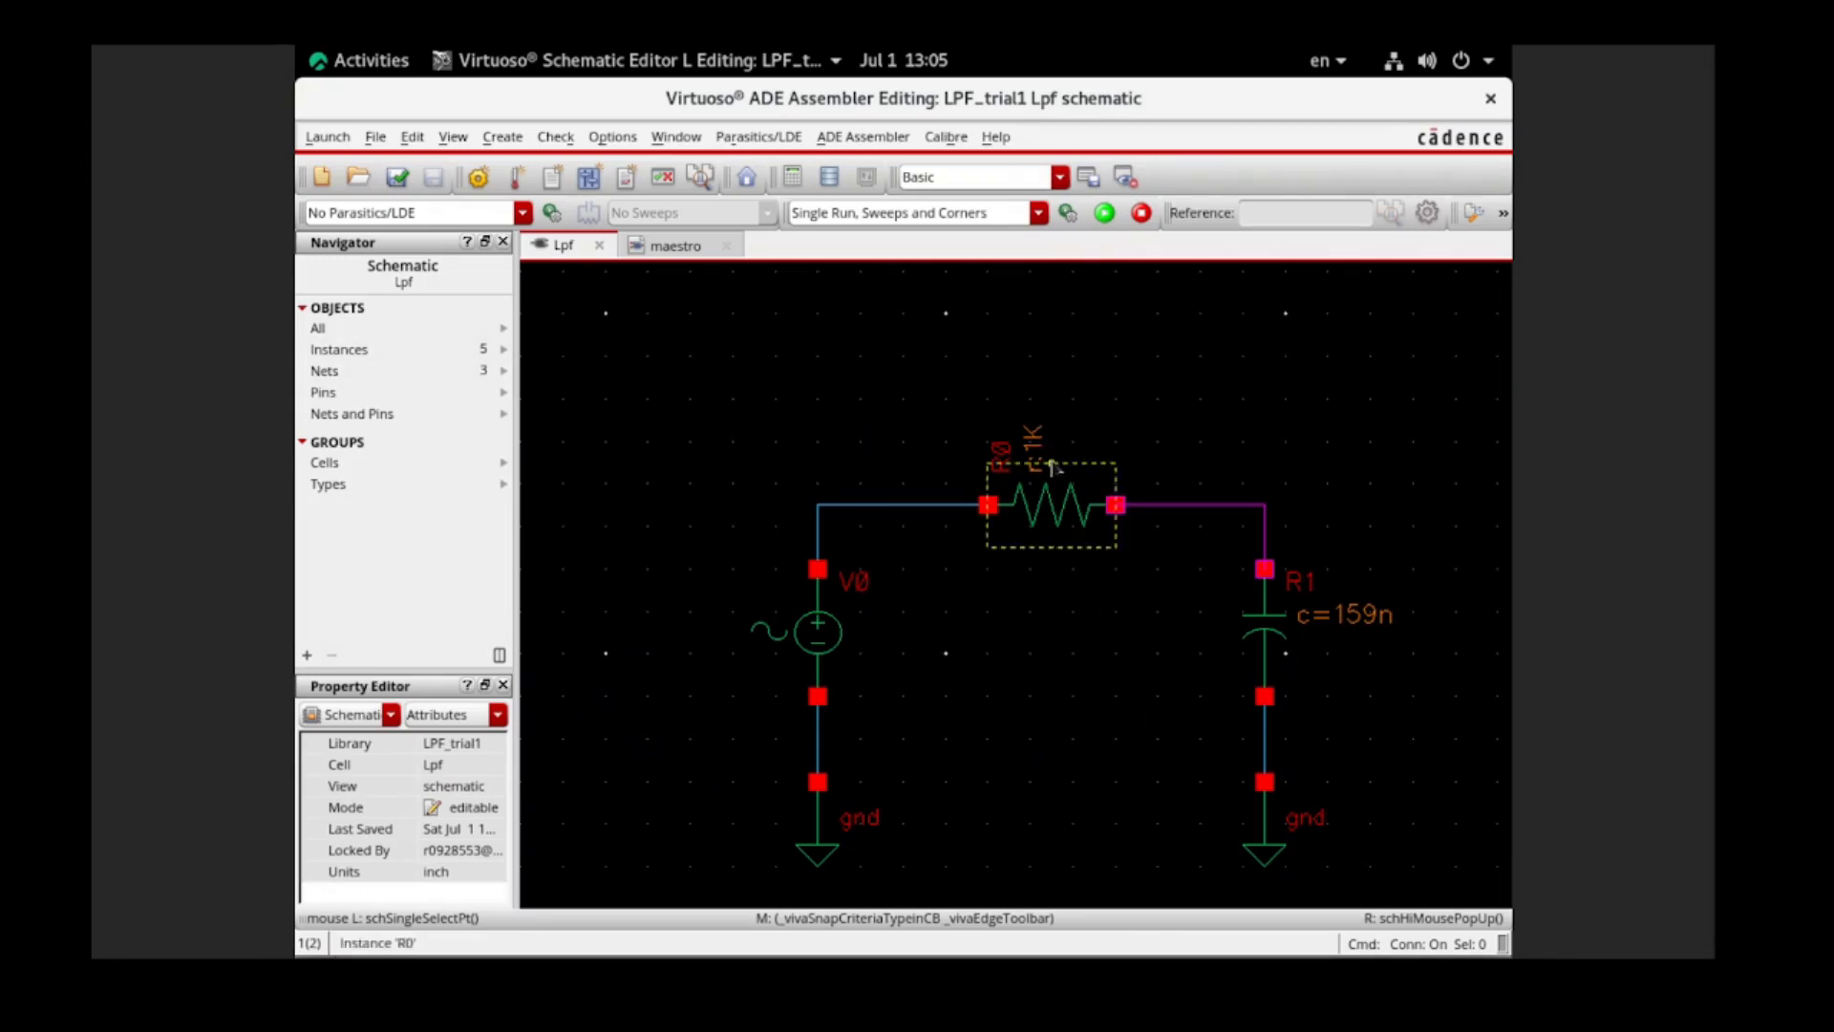
click(815, 635)
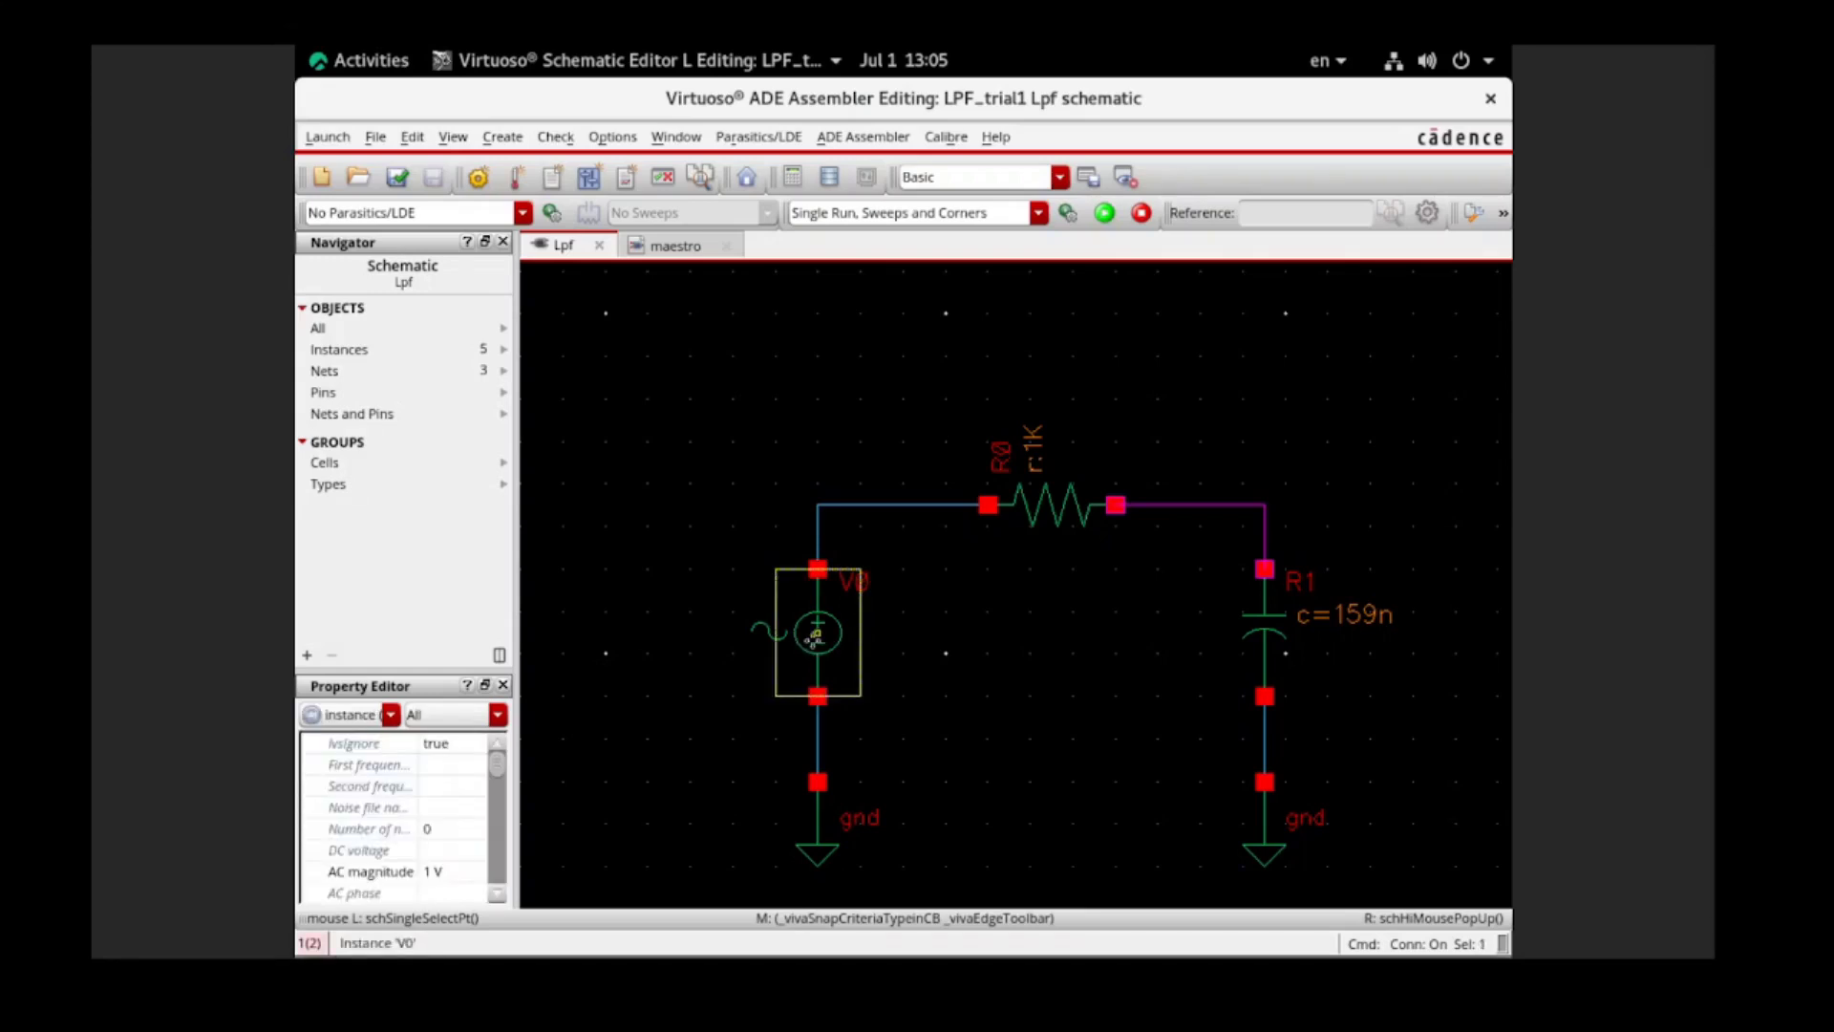
key(q)
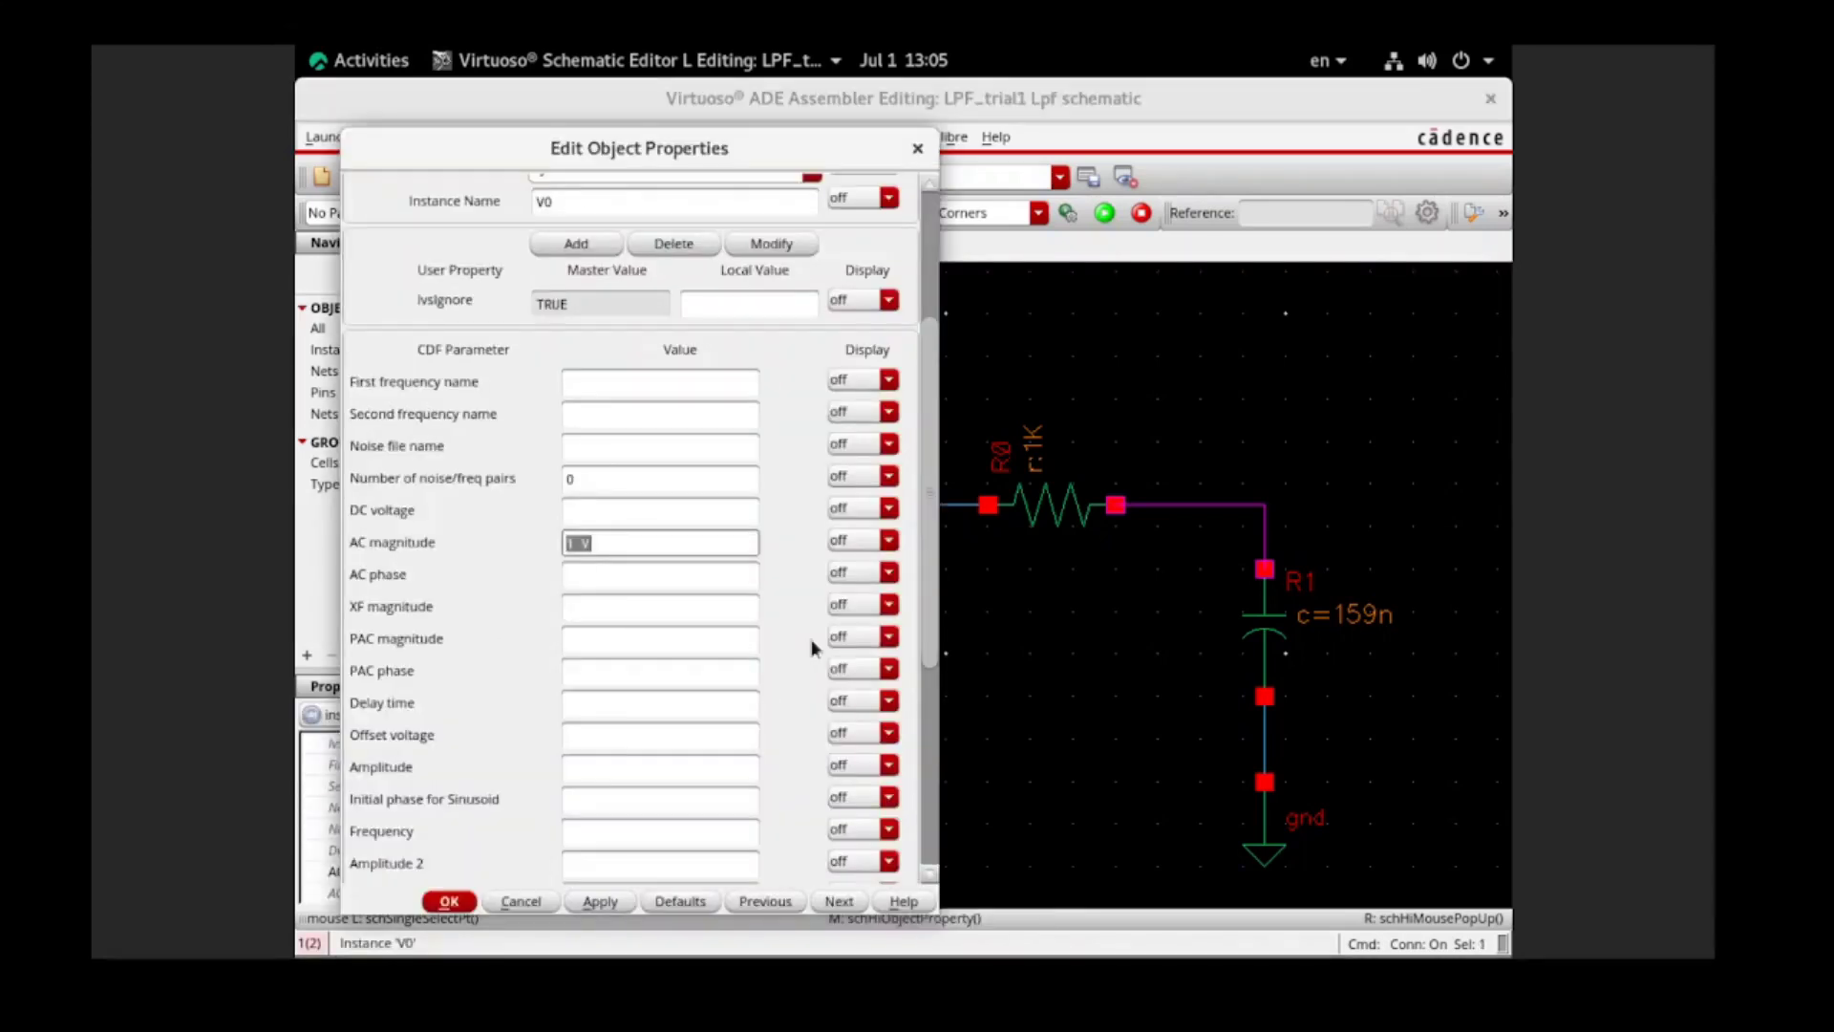
click(608, 543)
key(BackSpace)
key(BackSpace)
key(BackSpace)
text(5)
click(463, 900)
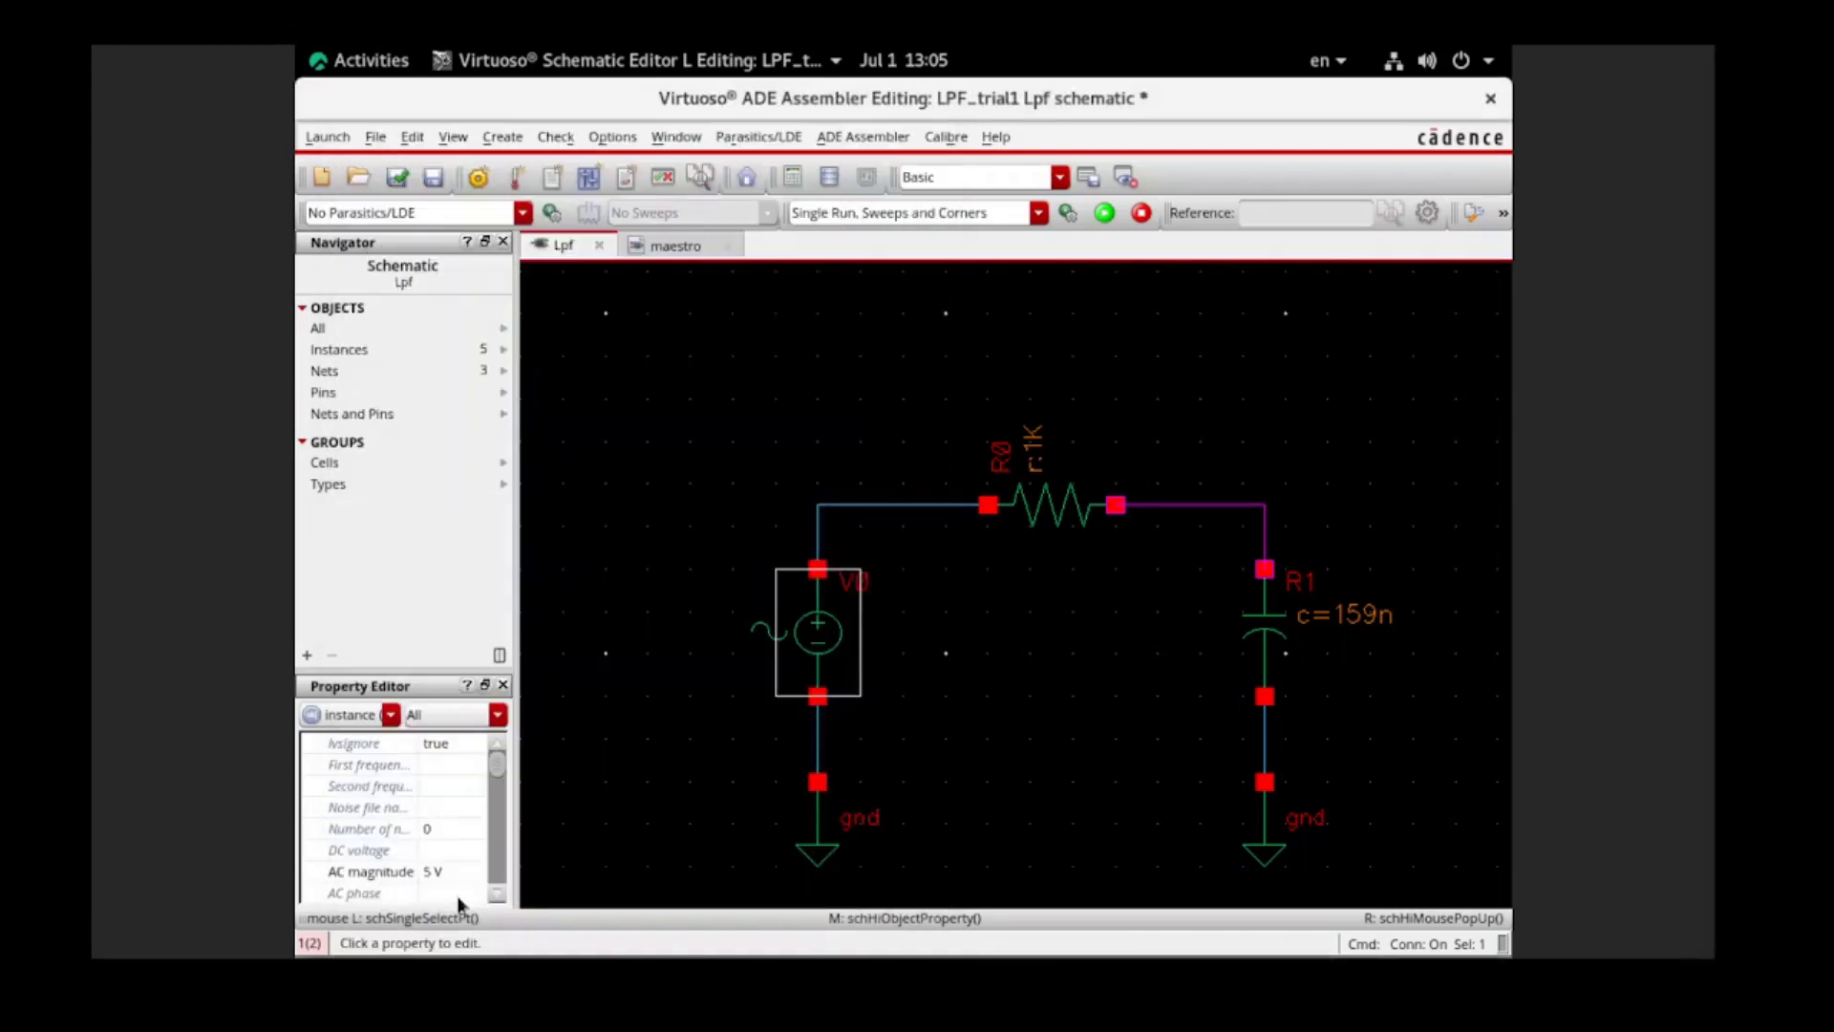
middle_click(839, 645)
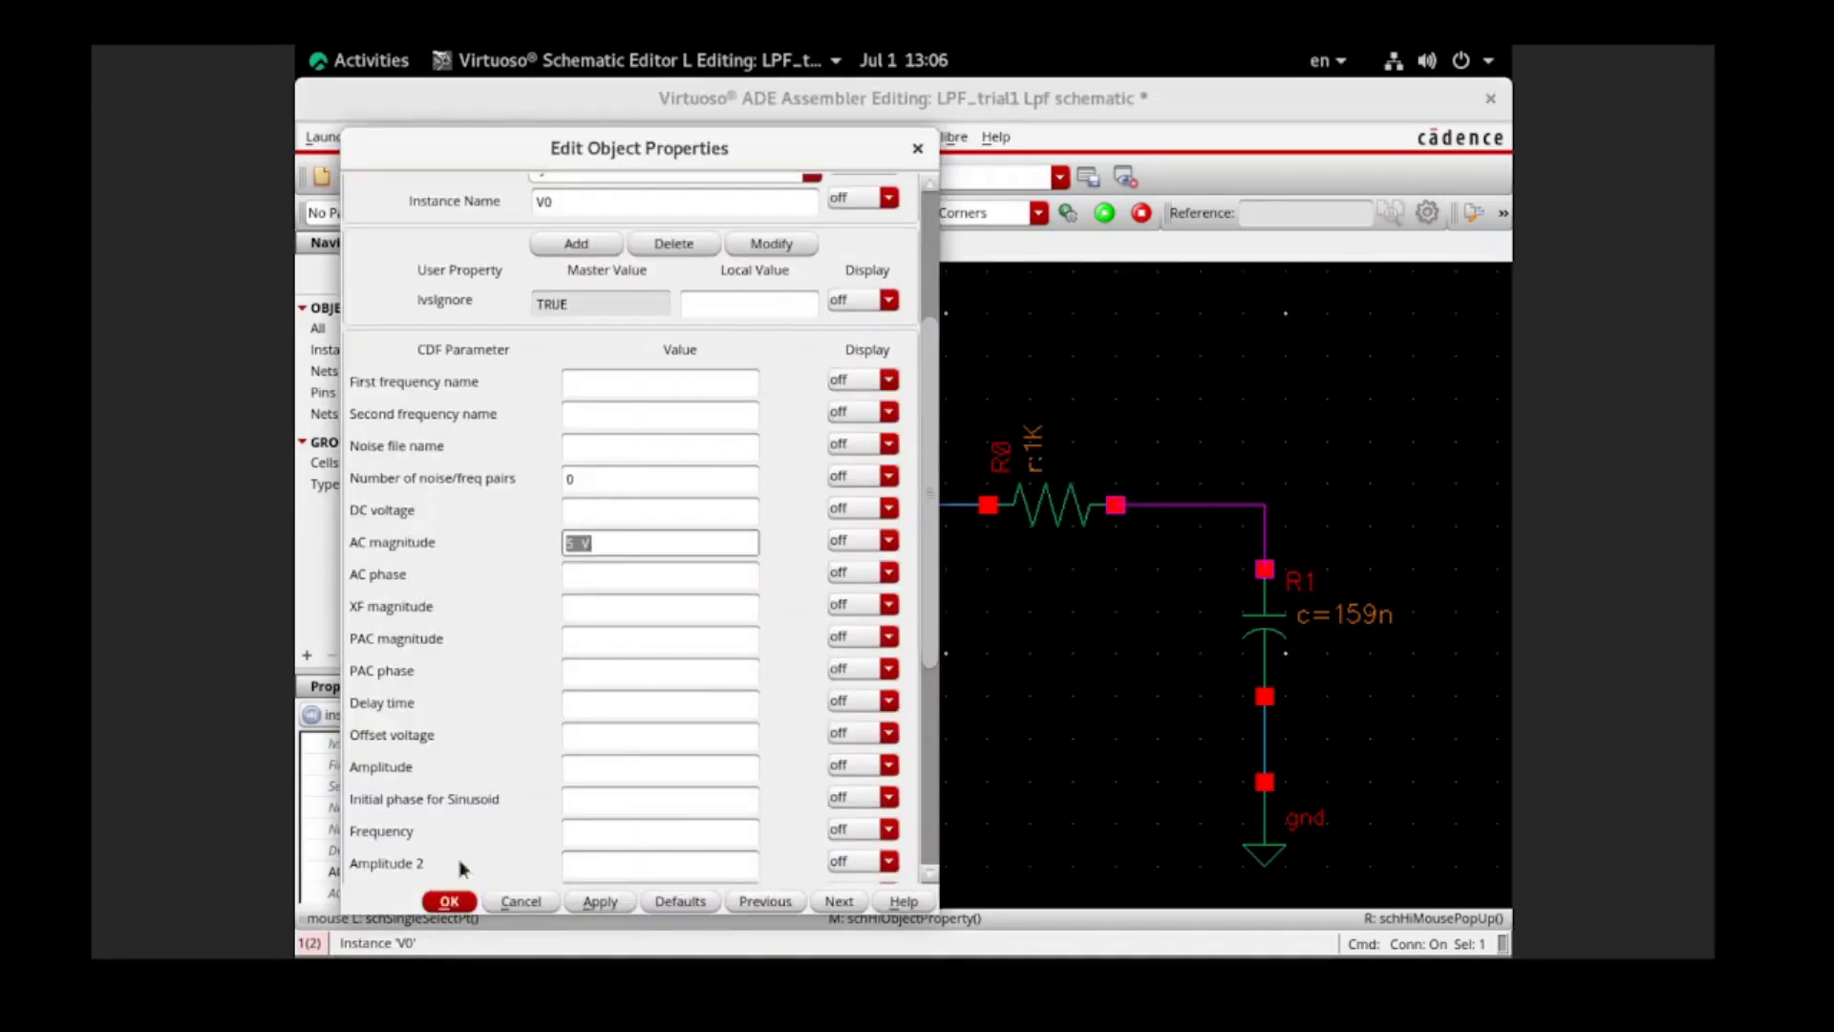
click(447, 904)
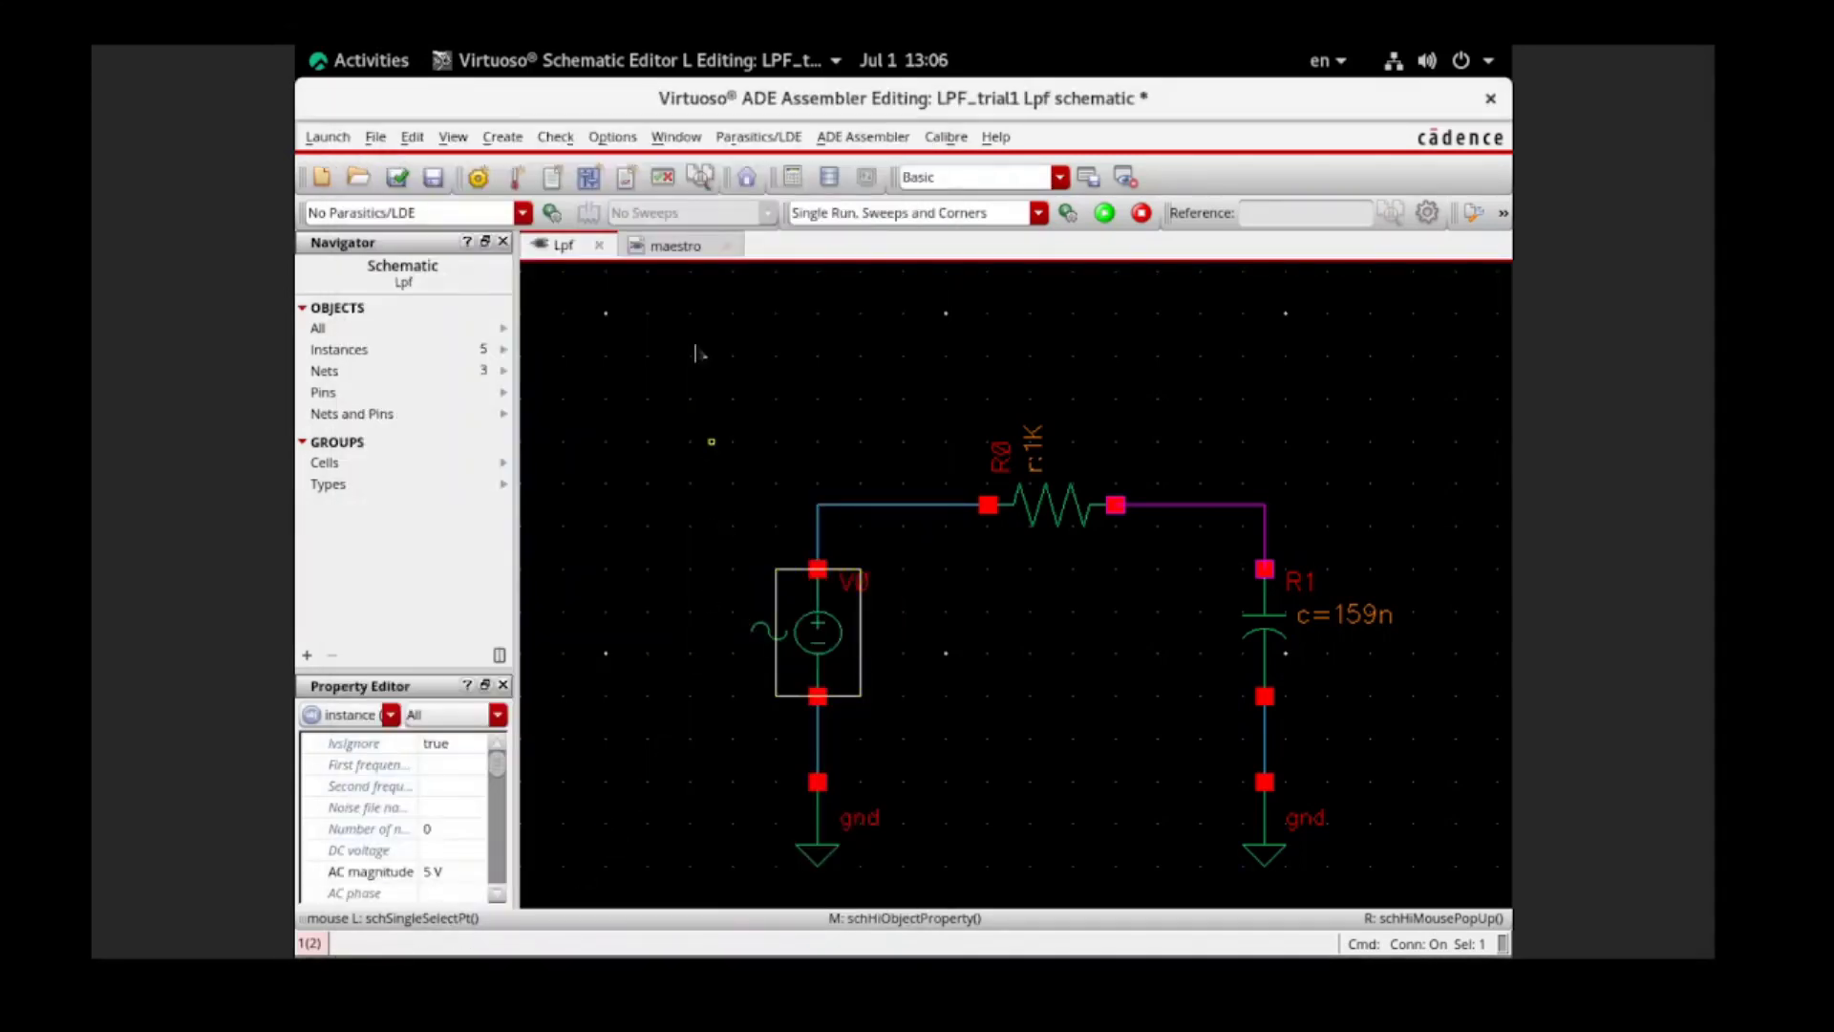
Check and save the schematic, and rerun the simulation from the maestro view.
click(433, 176)
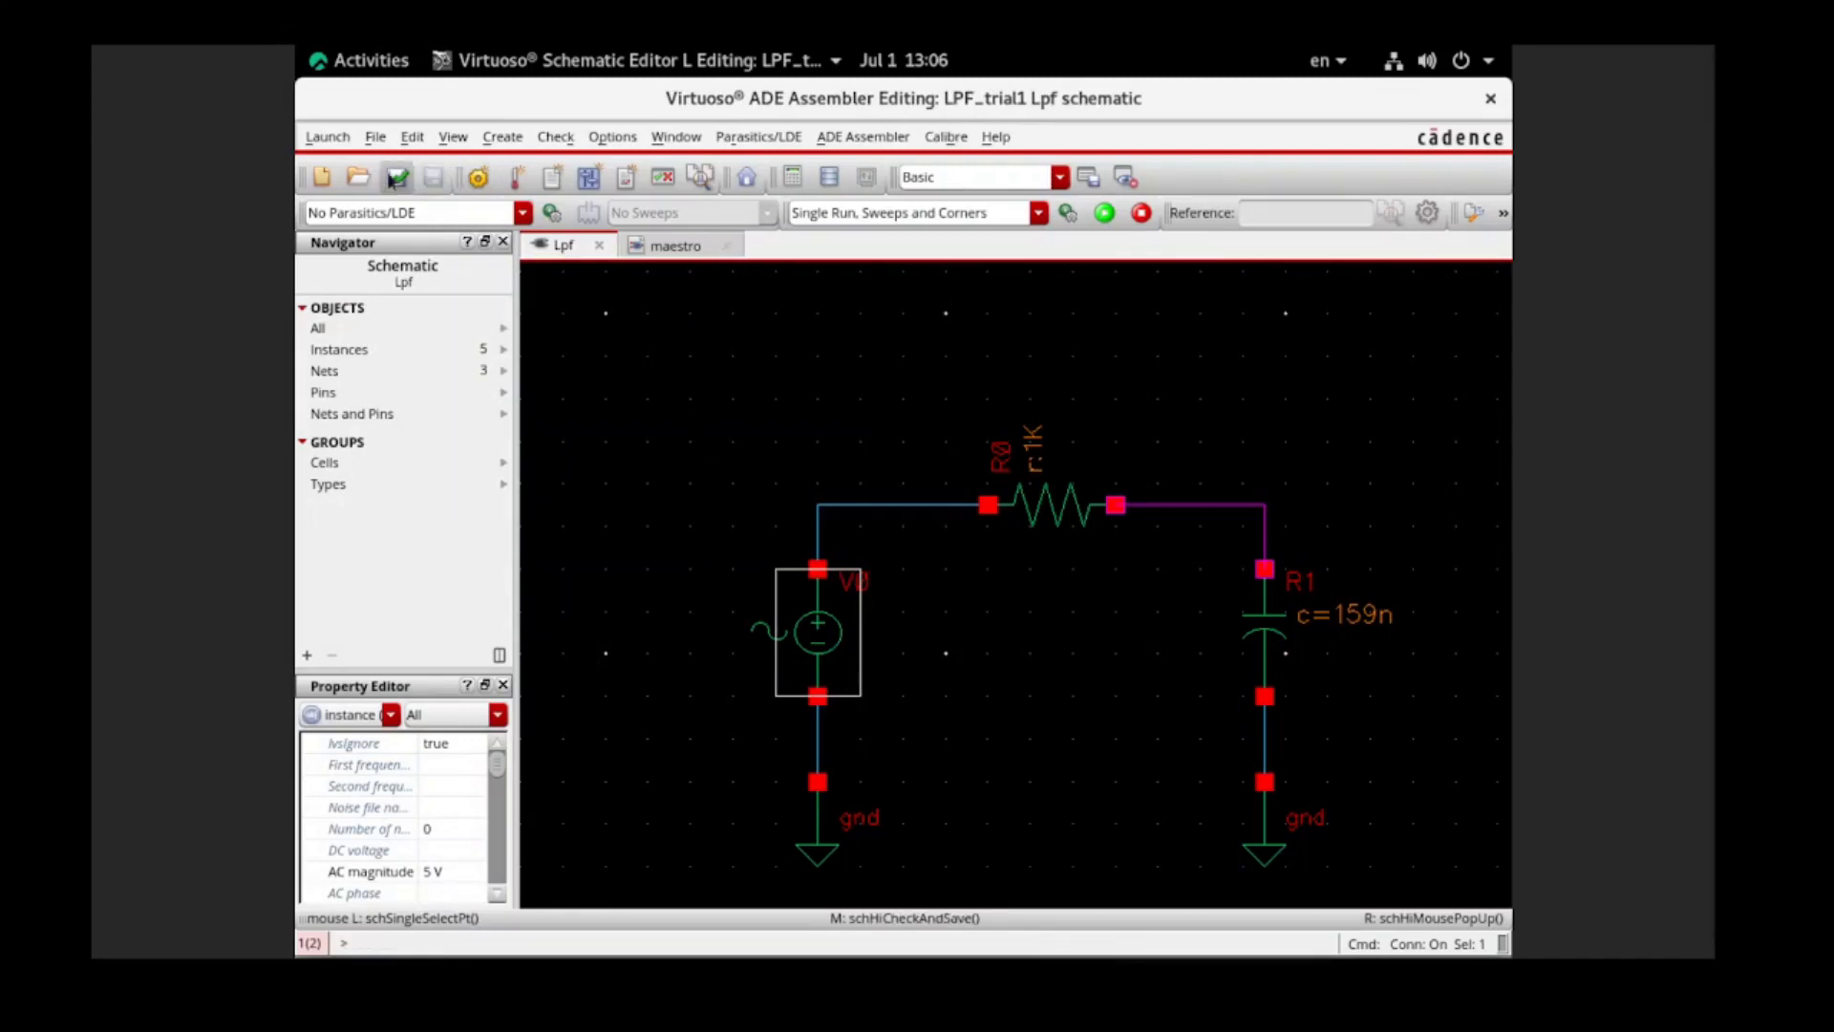
click(678, 246)
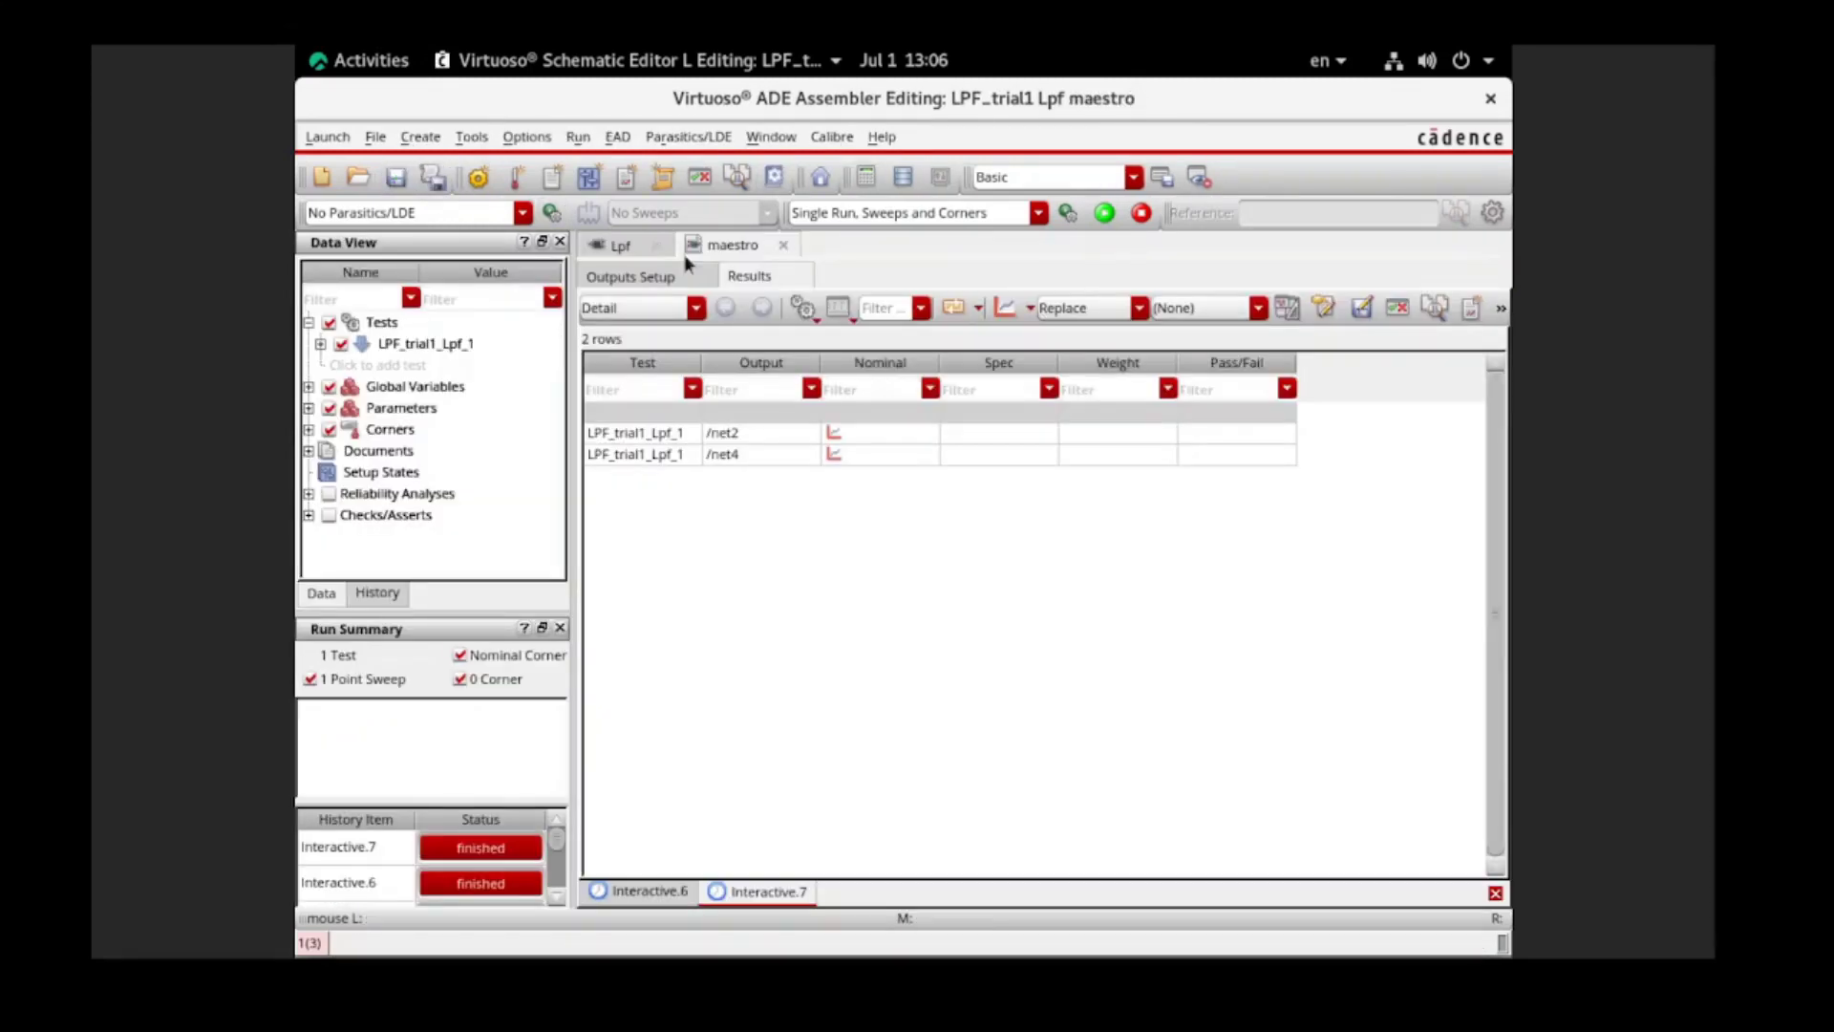
click(1105, 212)
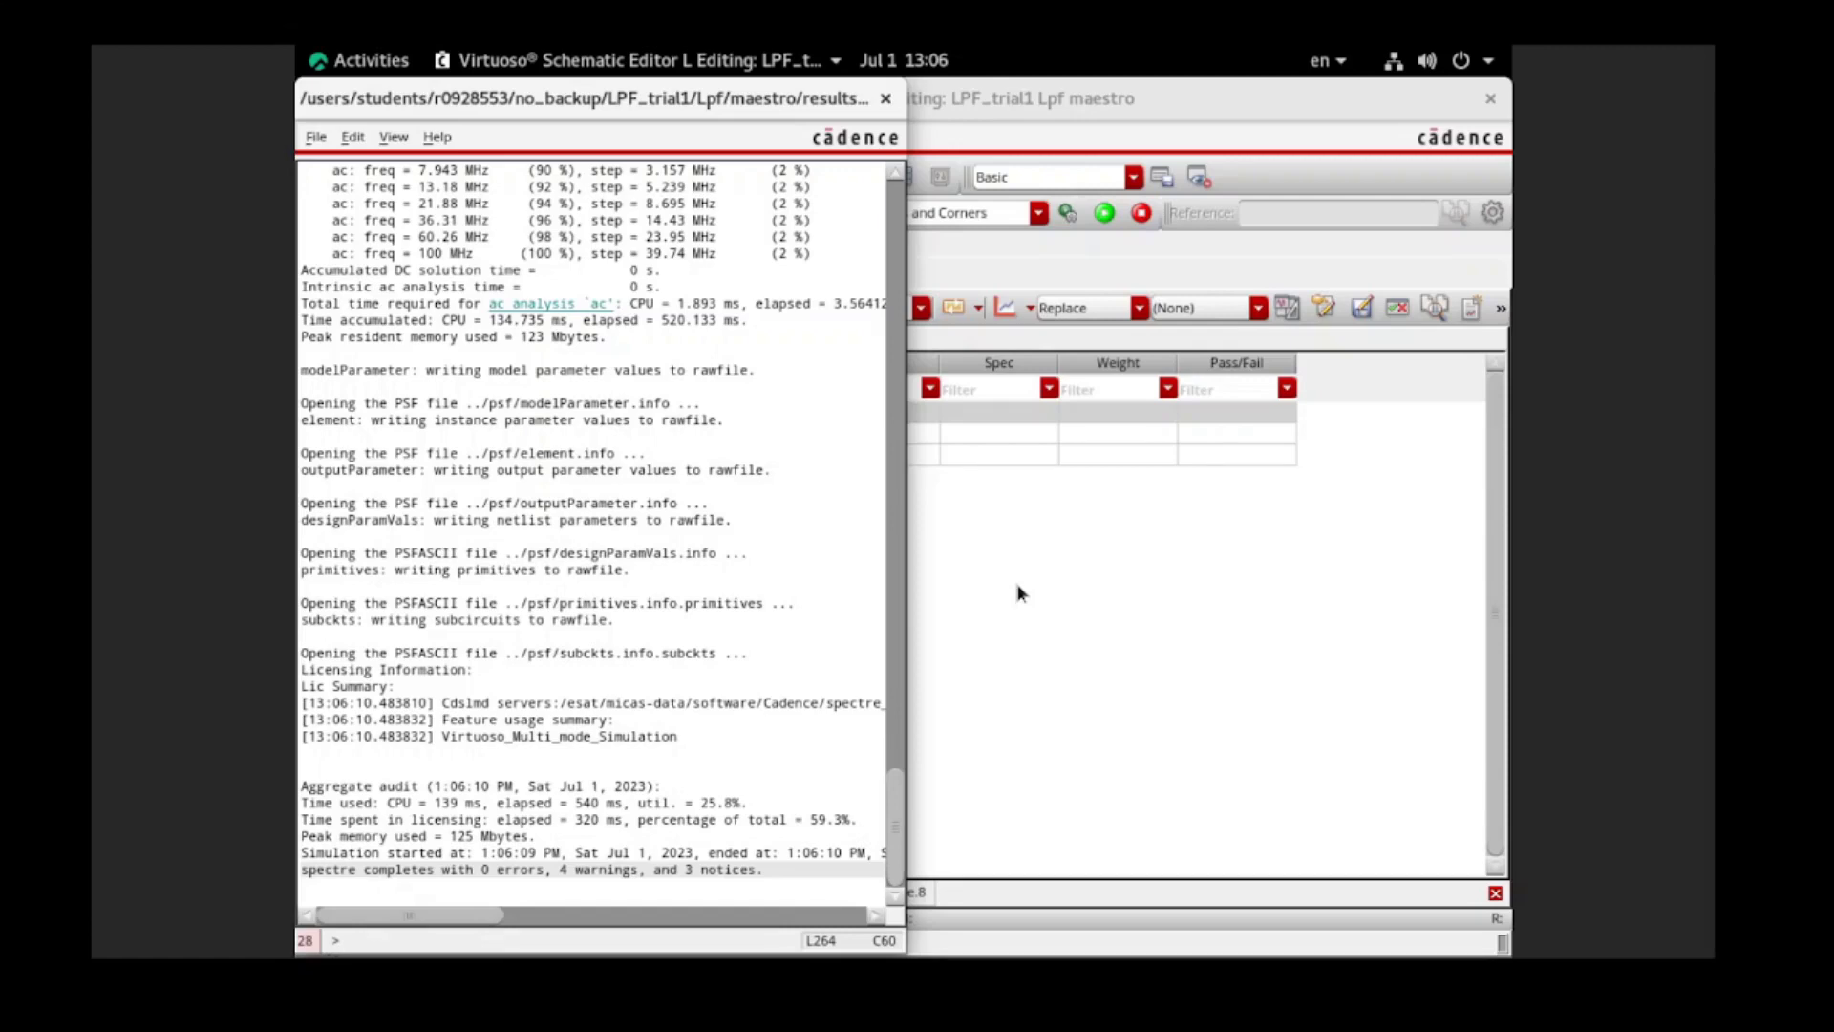
click(1017, 592)
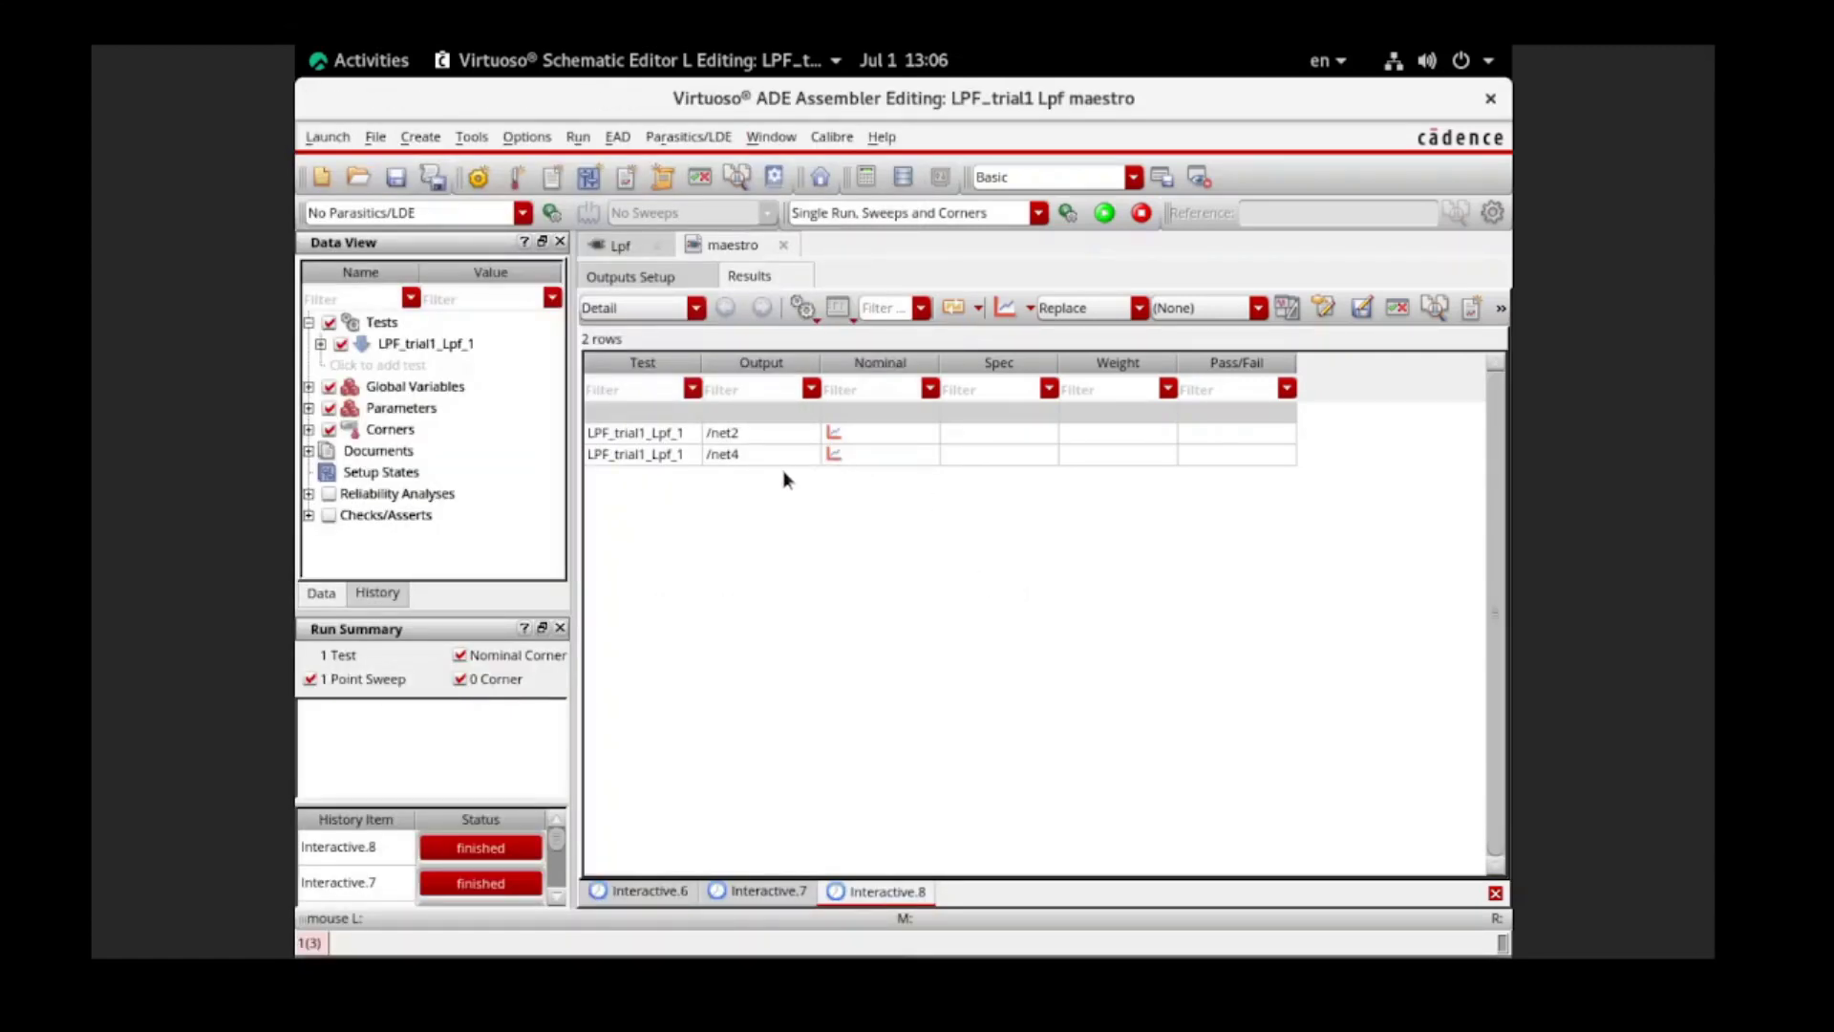
Direct-plot AC Magnitude & Phase from the new results for the net between resistor R0 and the capacitor.
click(833, 463)
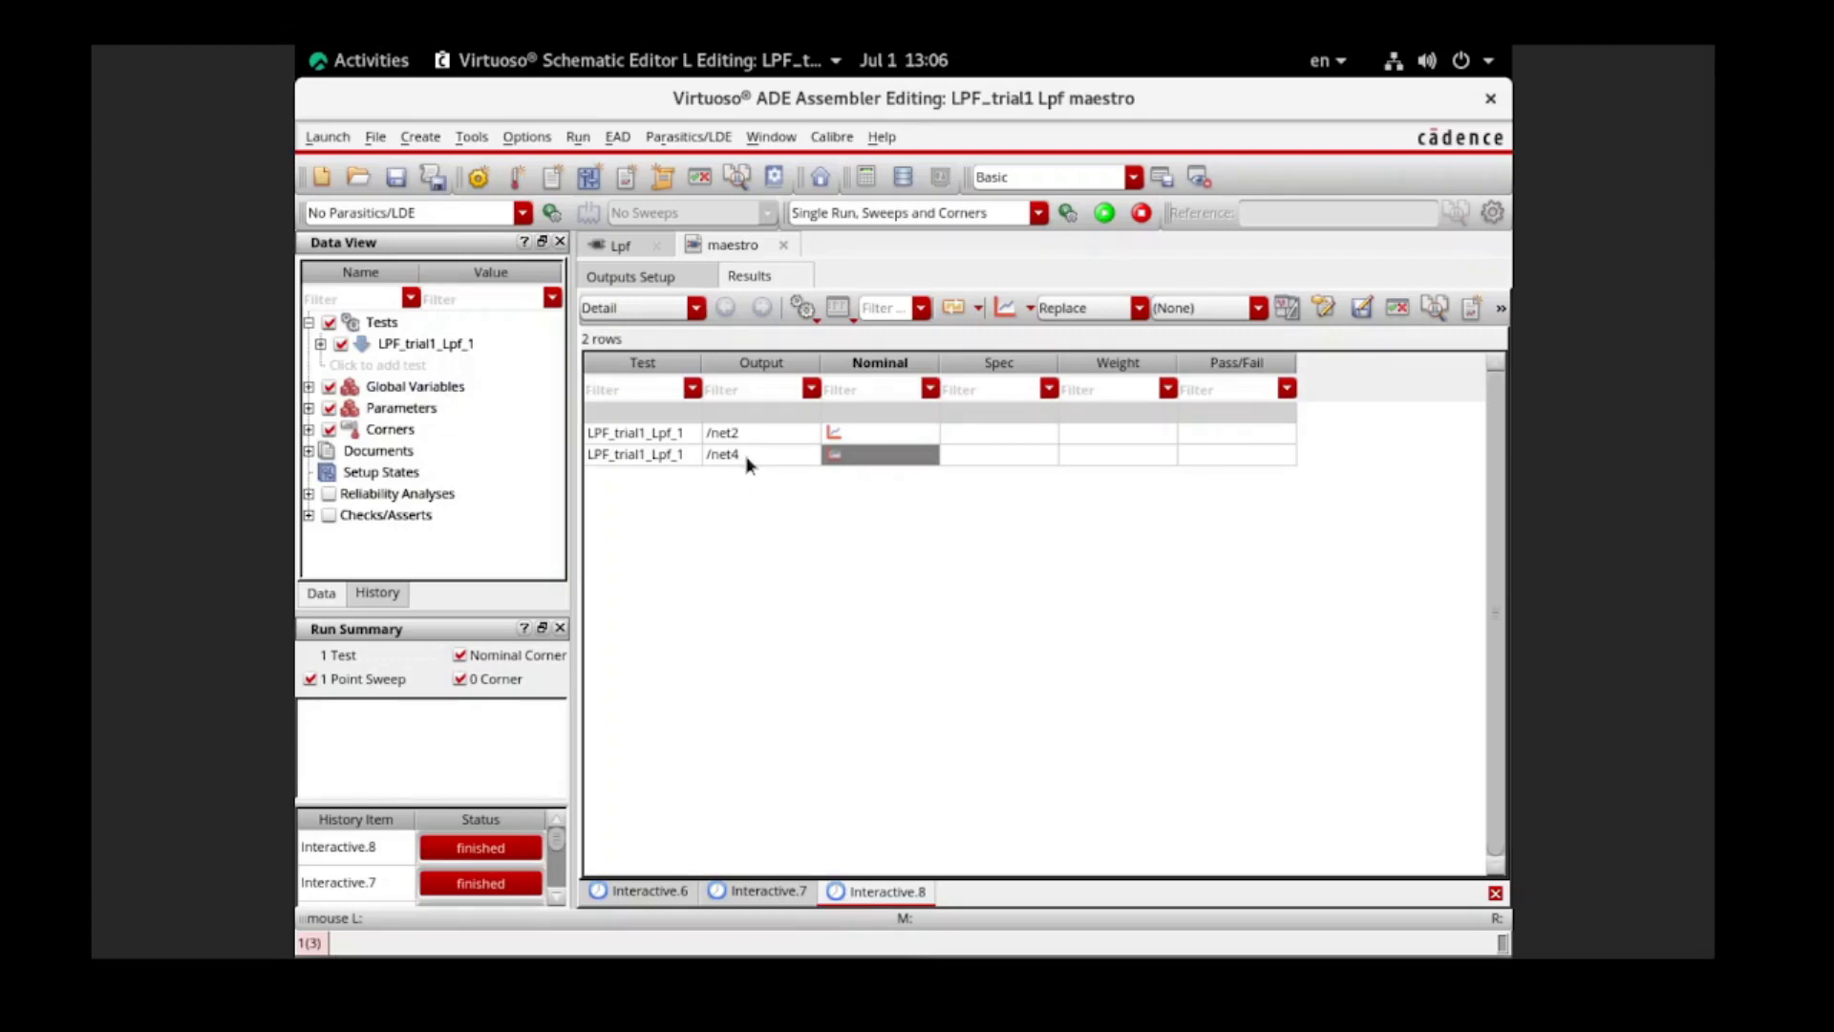
right_click(840, 462)
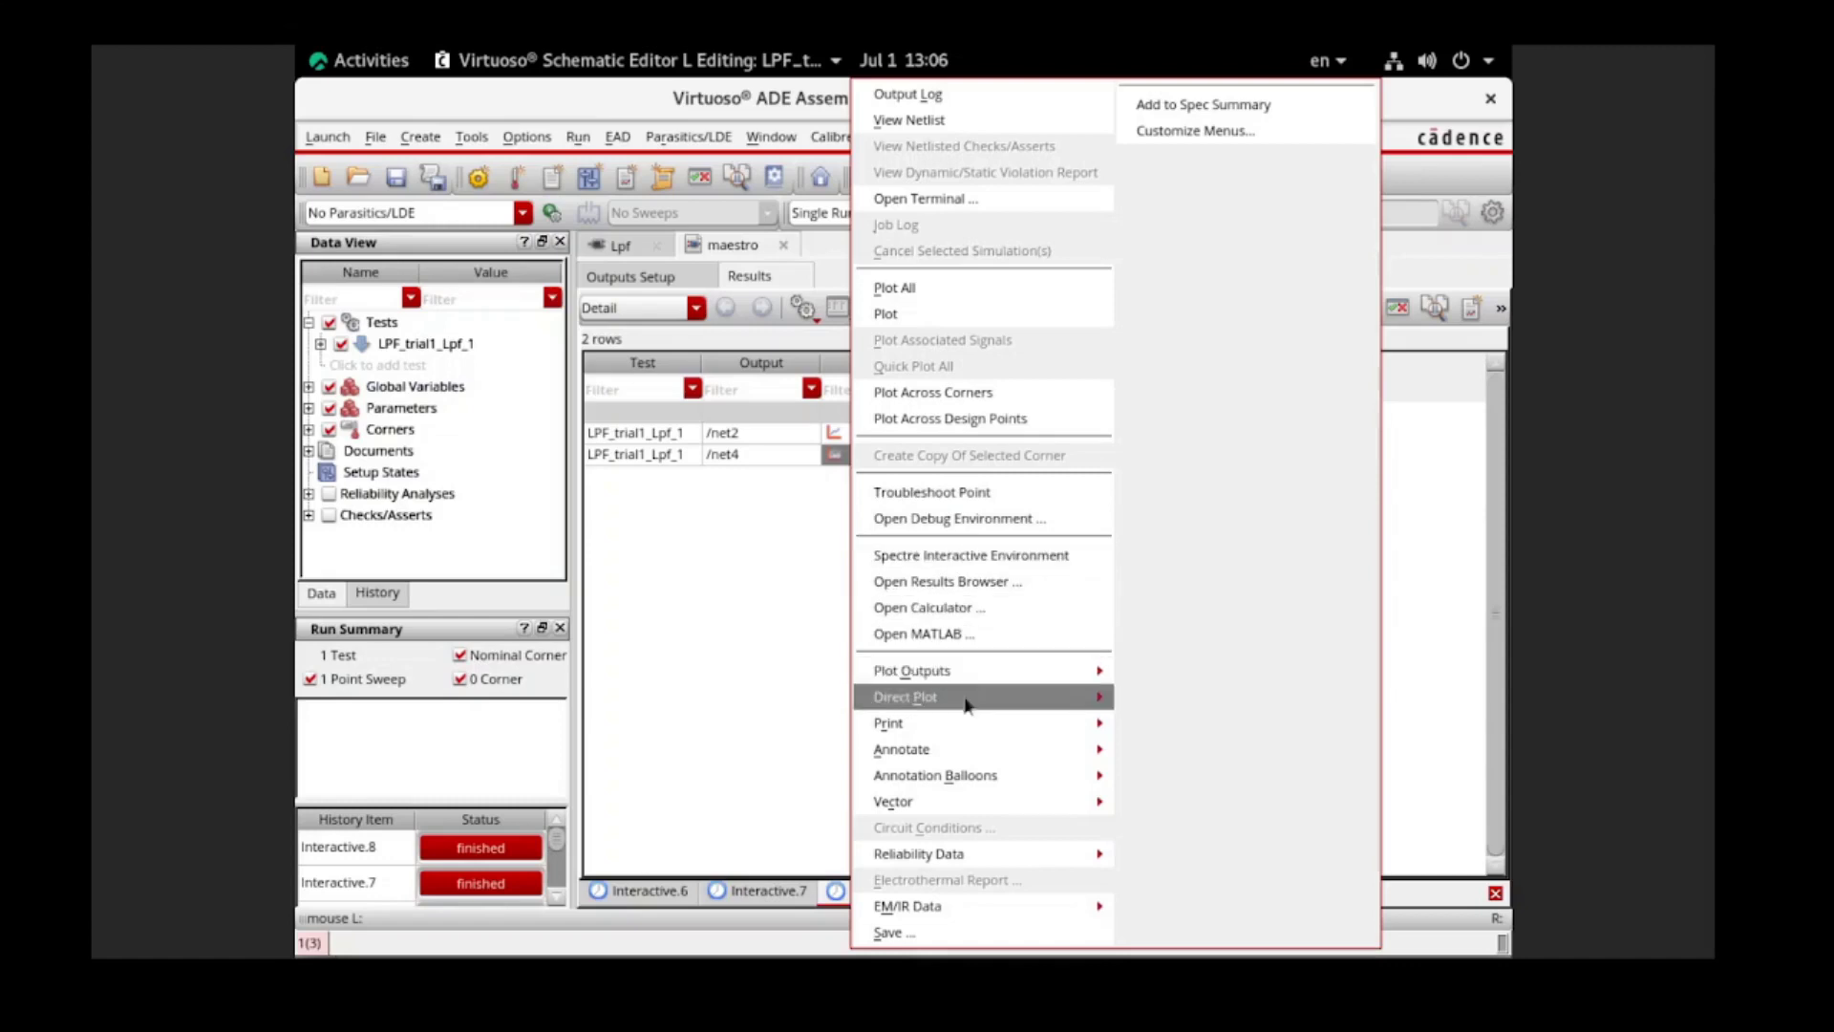
mouse_move(966, 705)
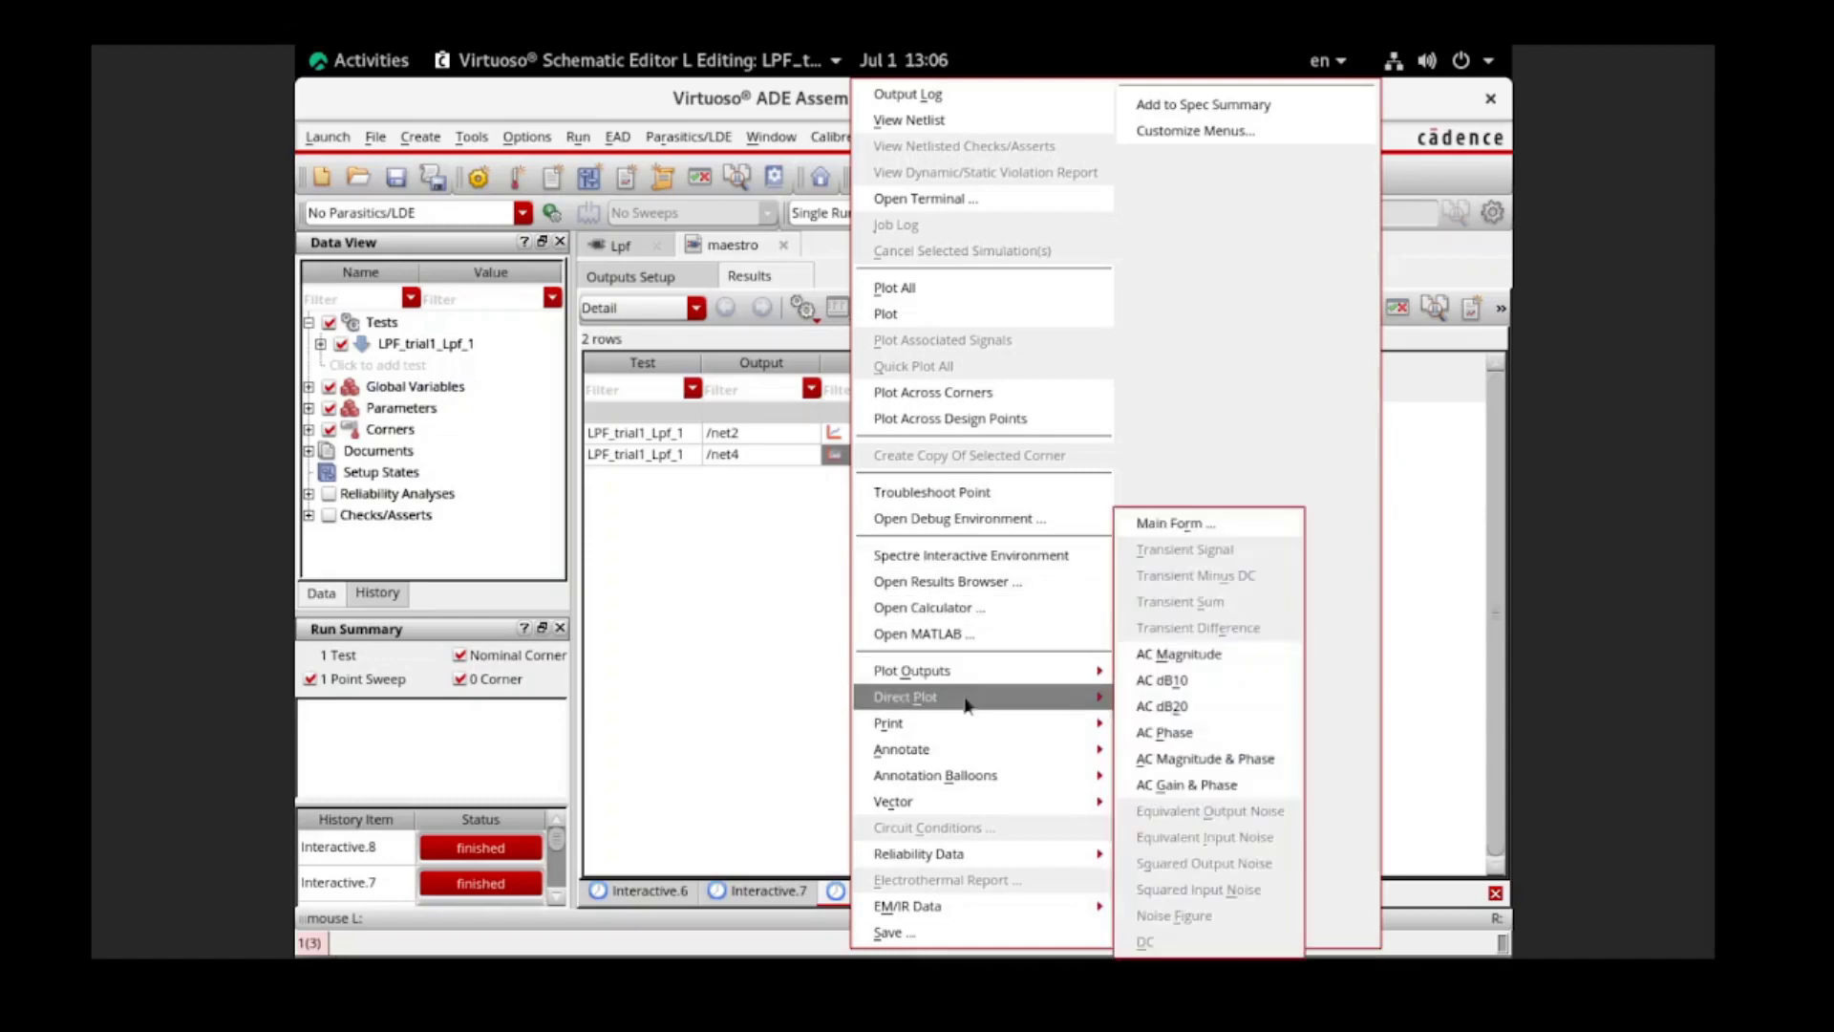
click(1177, 760)
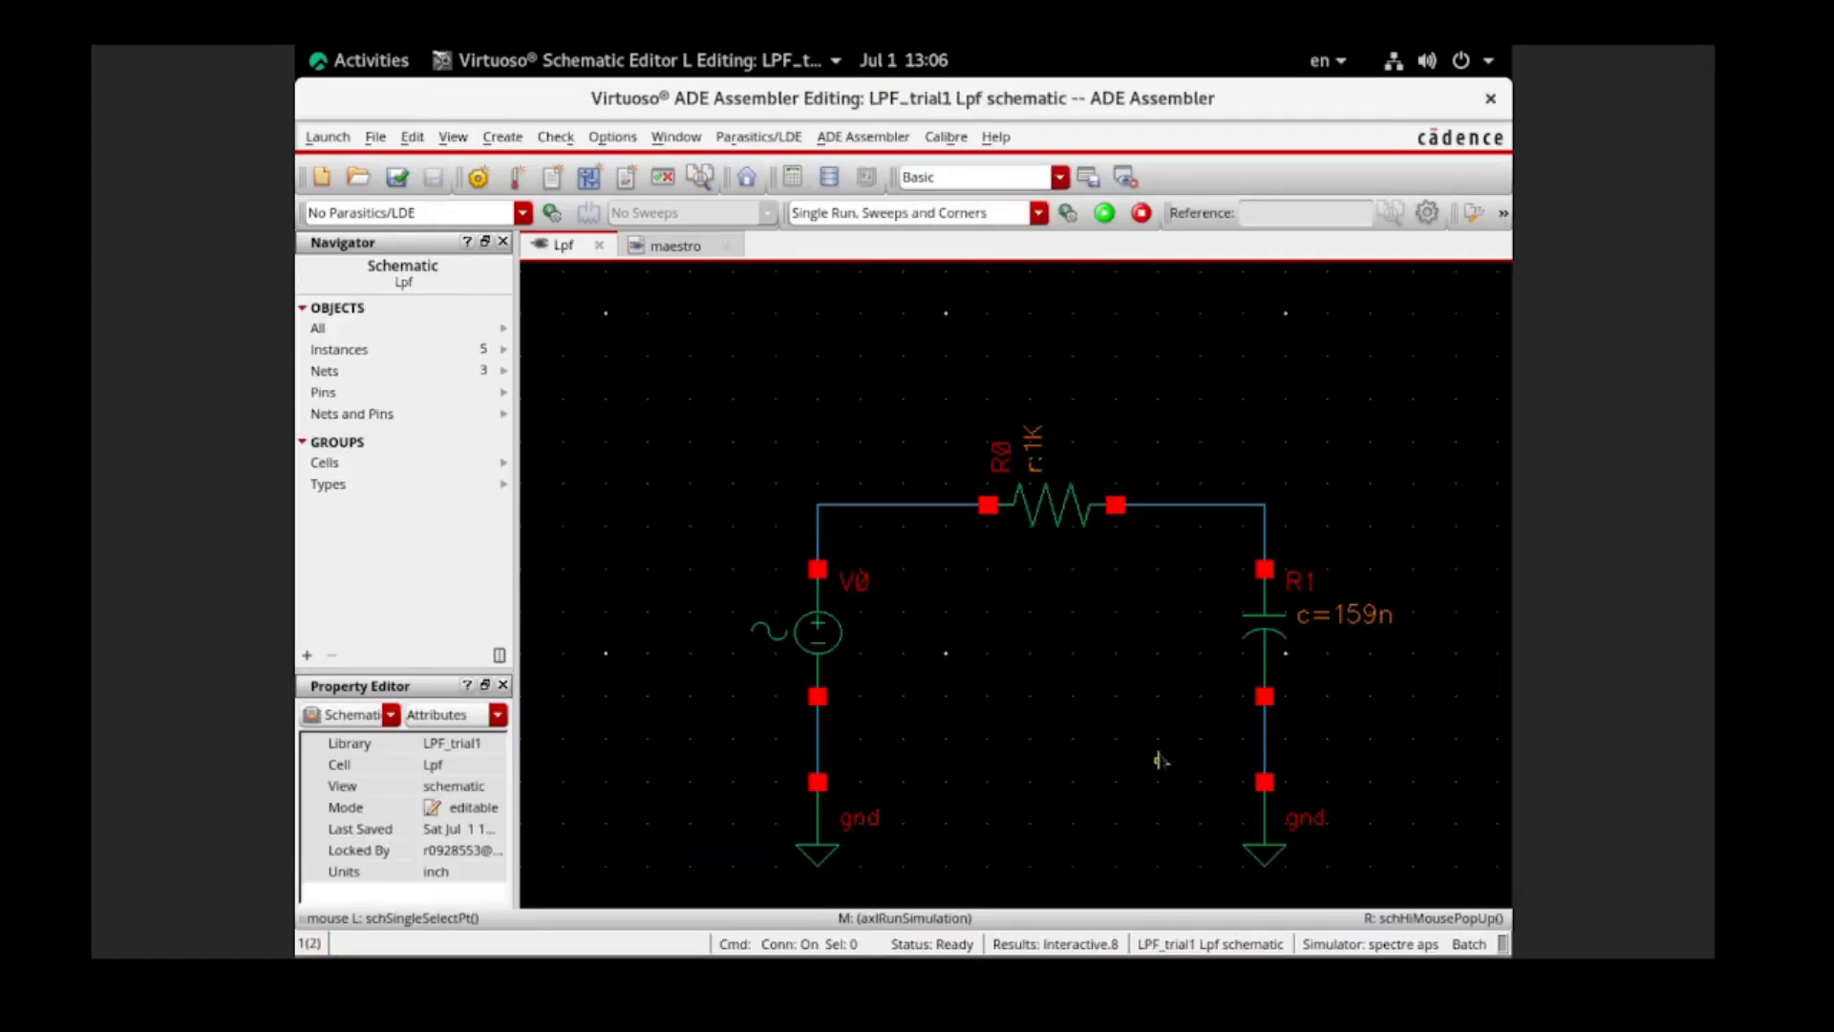
click(1219, 521)
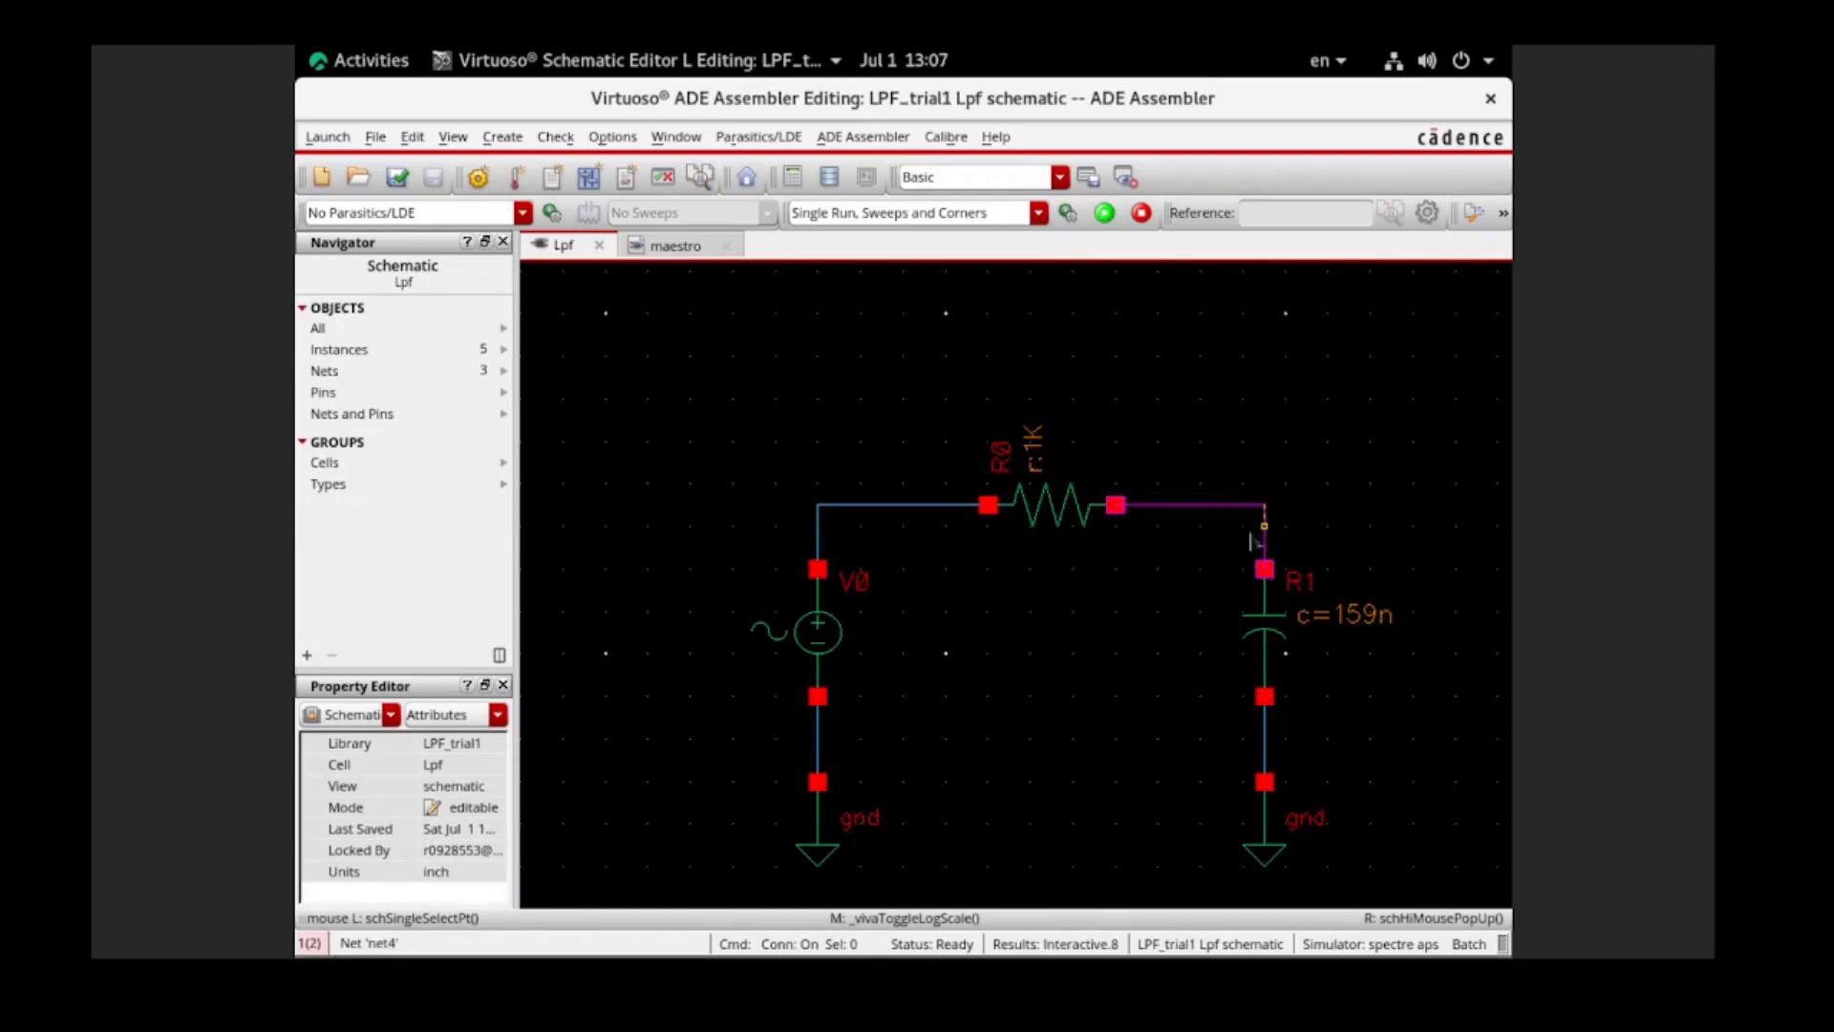
Run the simulation once more and split the new AC Response strip into separate phase and dB20 magnitude strips.
click(1105, 214)
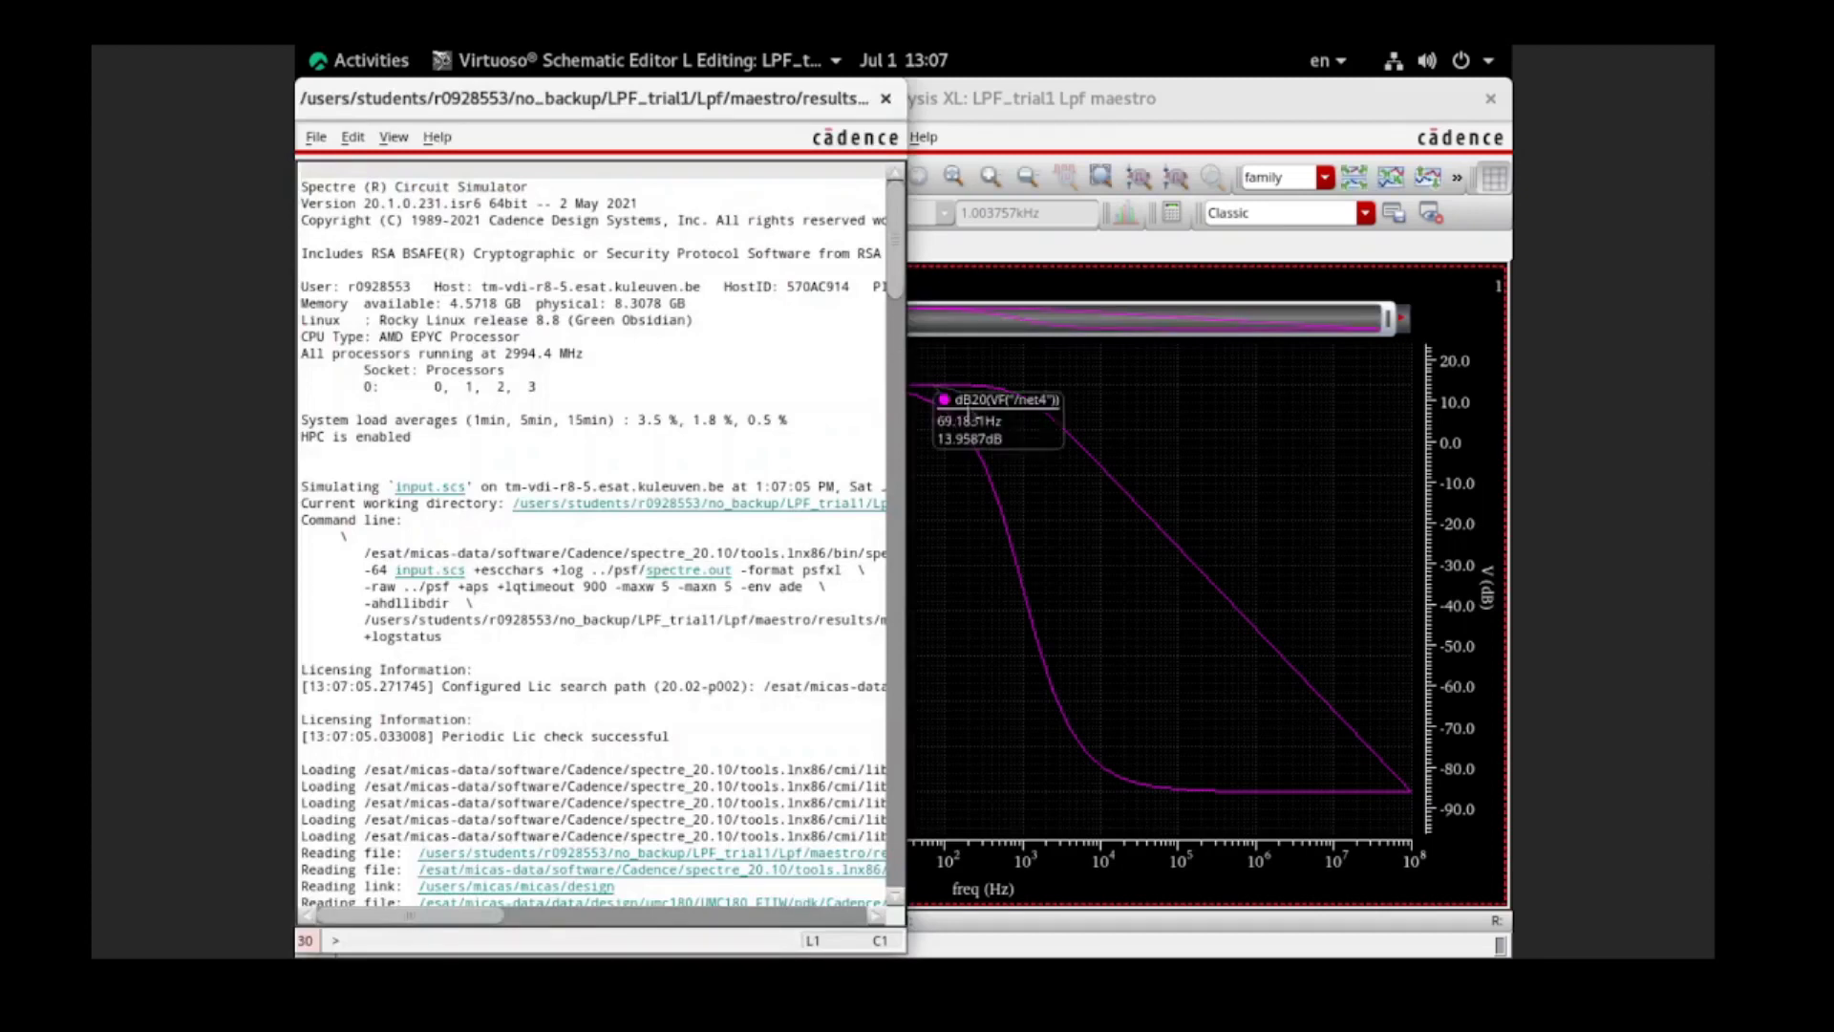
click(1120, 430)
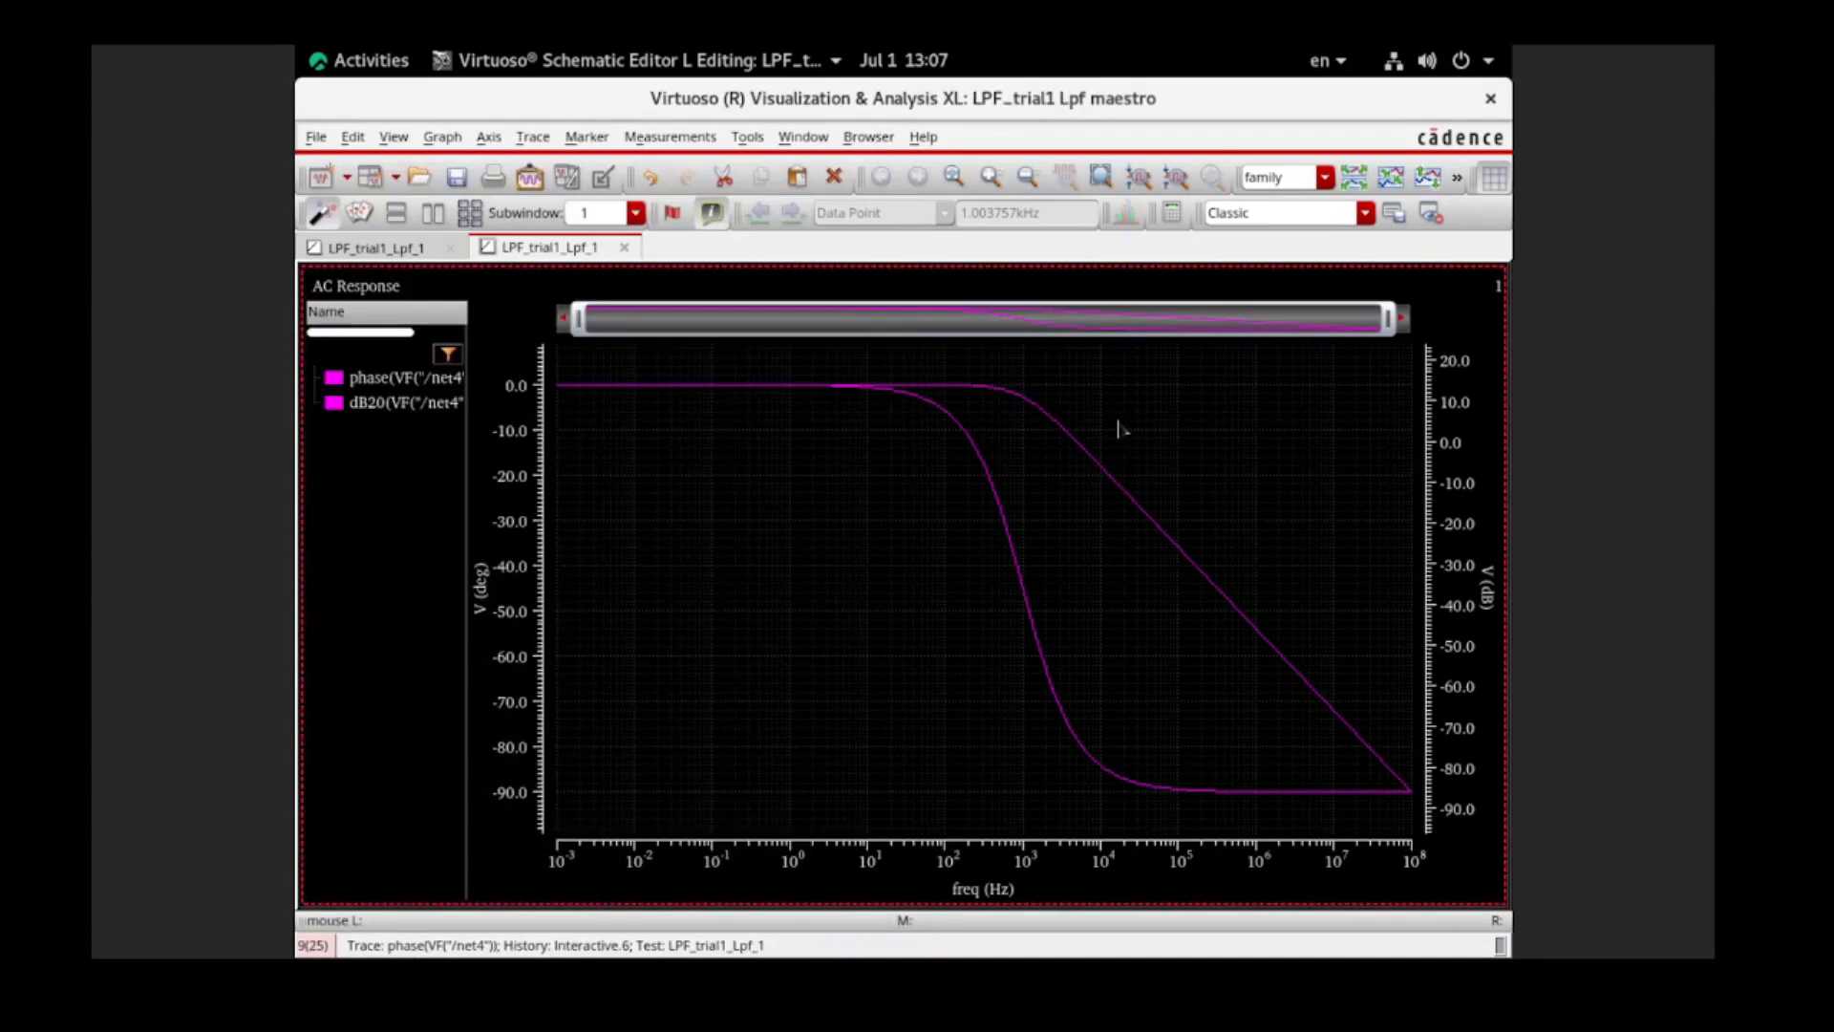
right_click(867, 464)
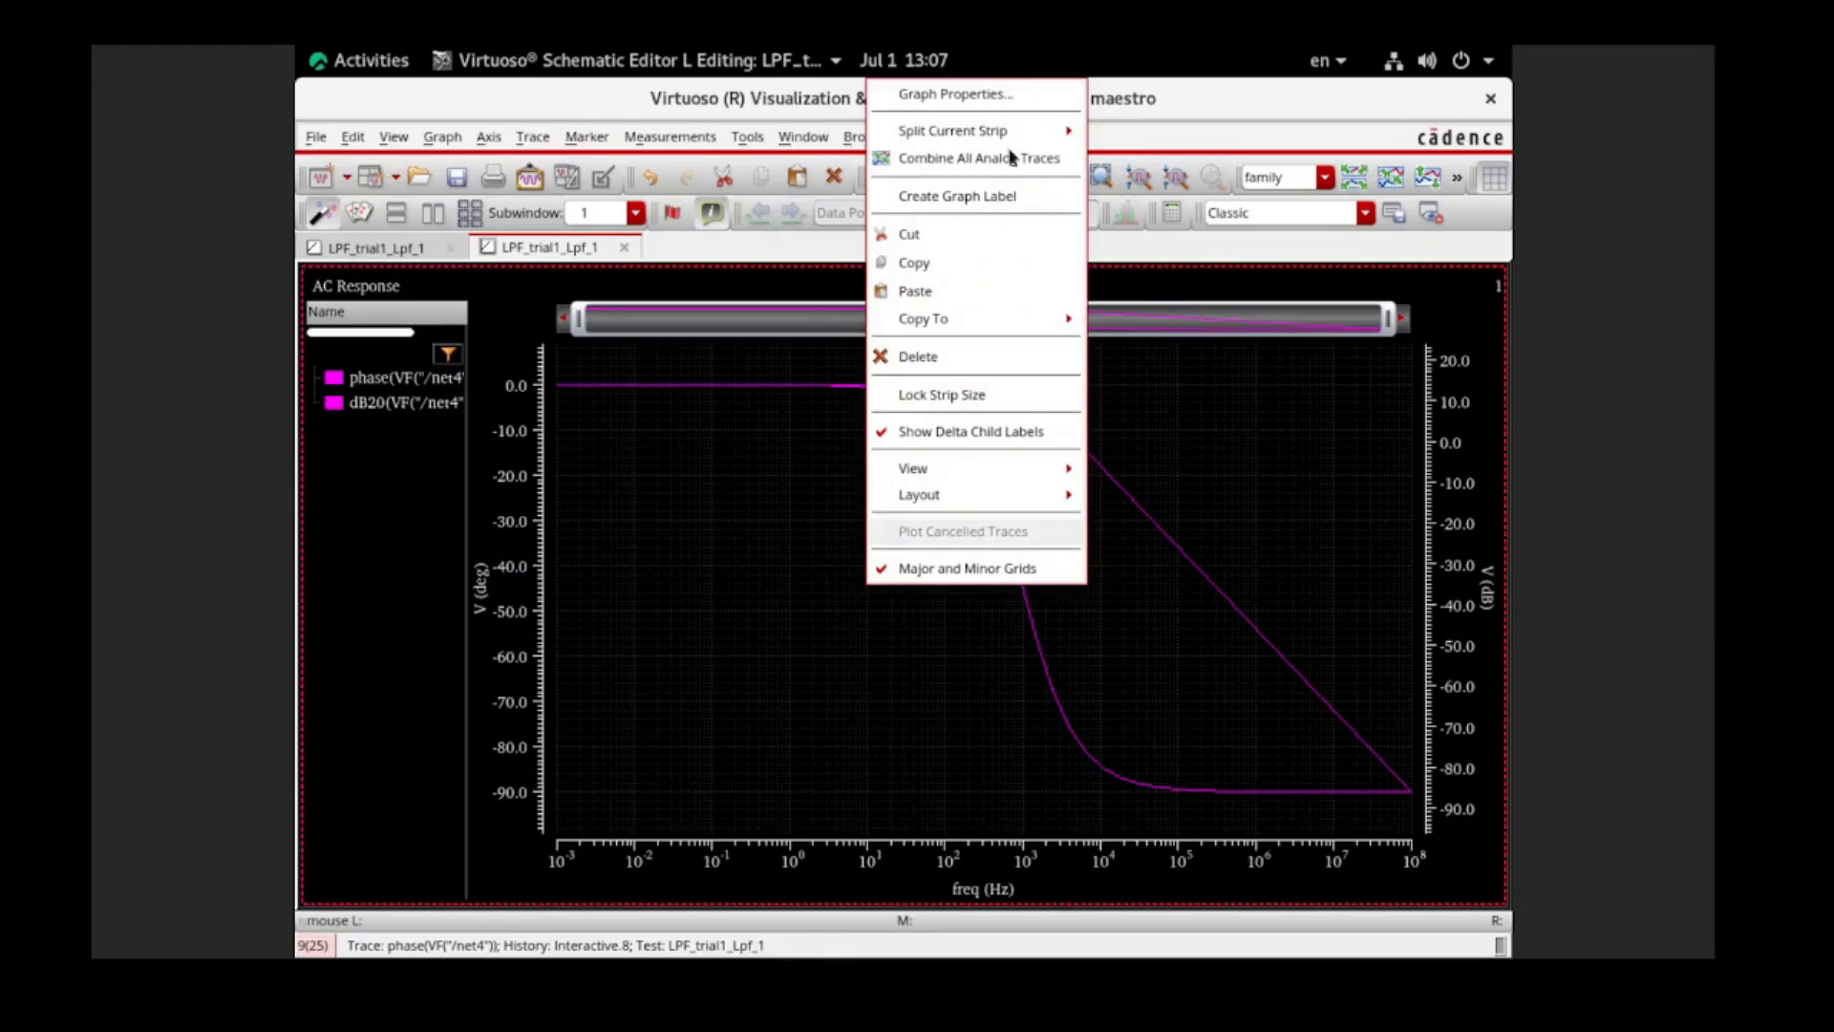
click(1108, 132)
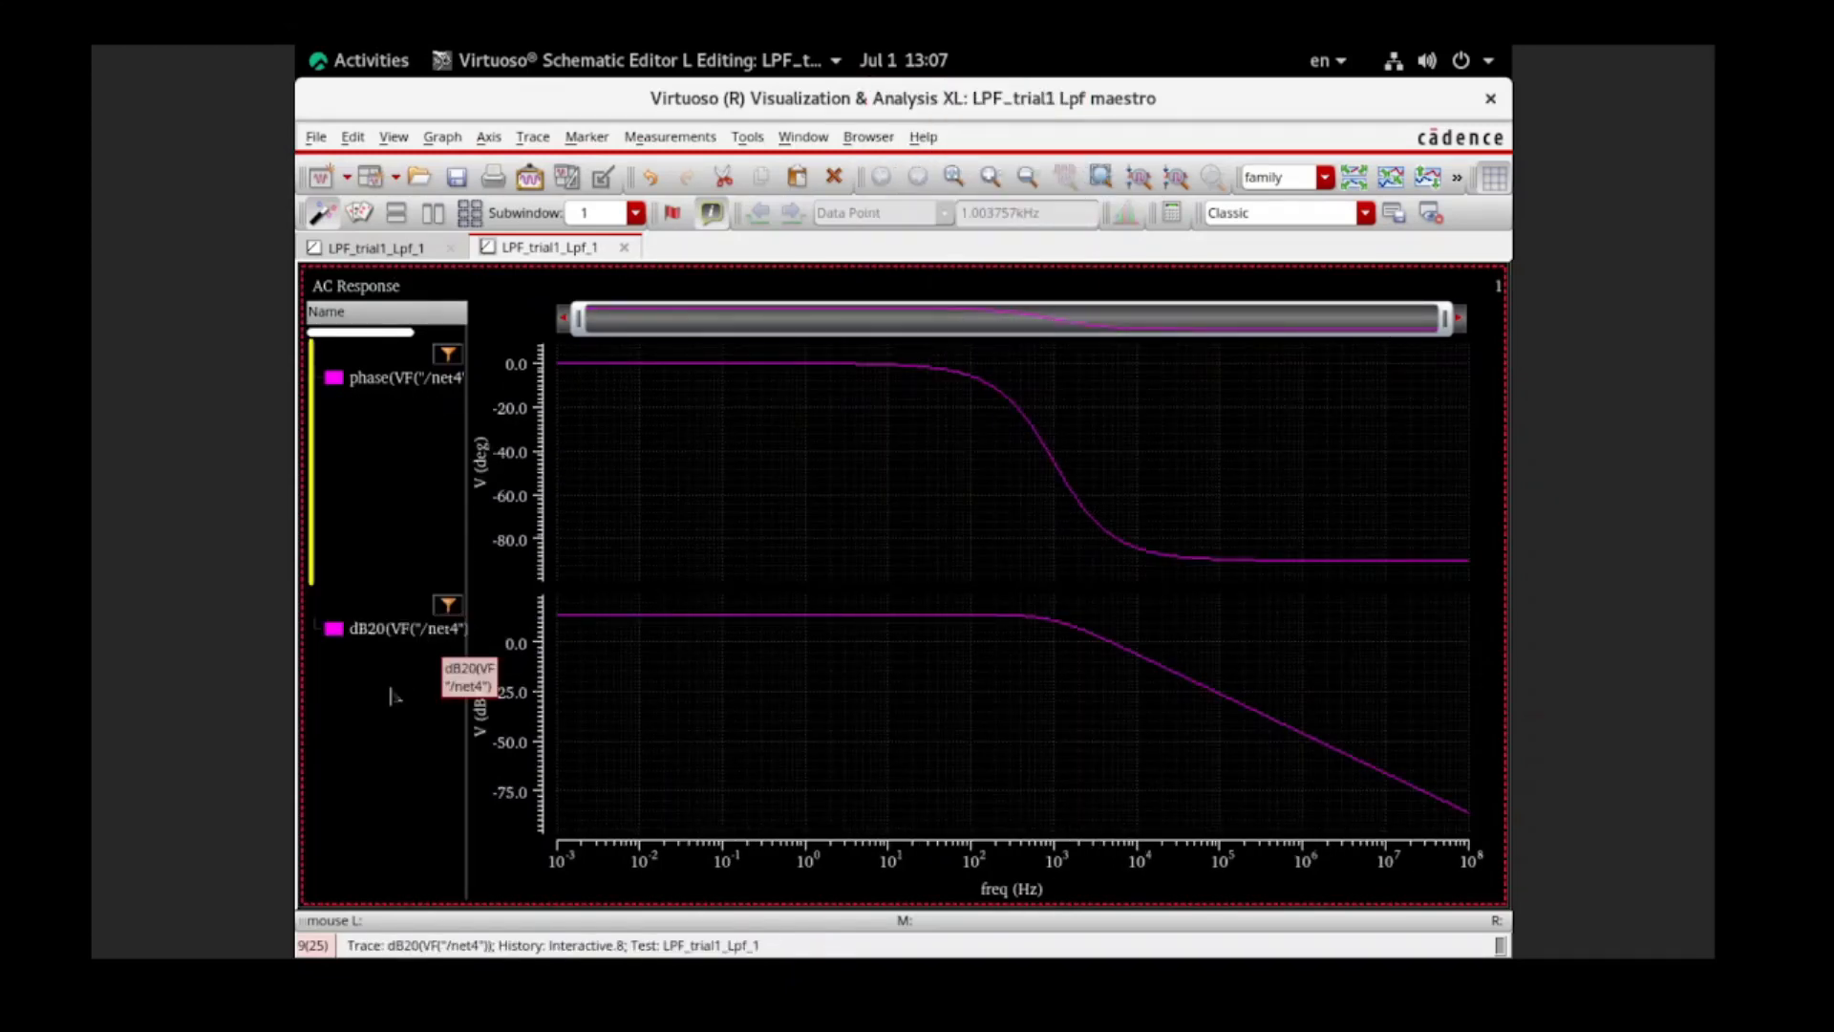
Add a vertical marker across the new phase and dB20 strips and move it to about 1.03 kHz.
mouse_move(679, 370)
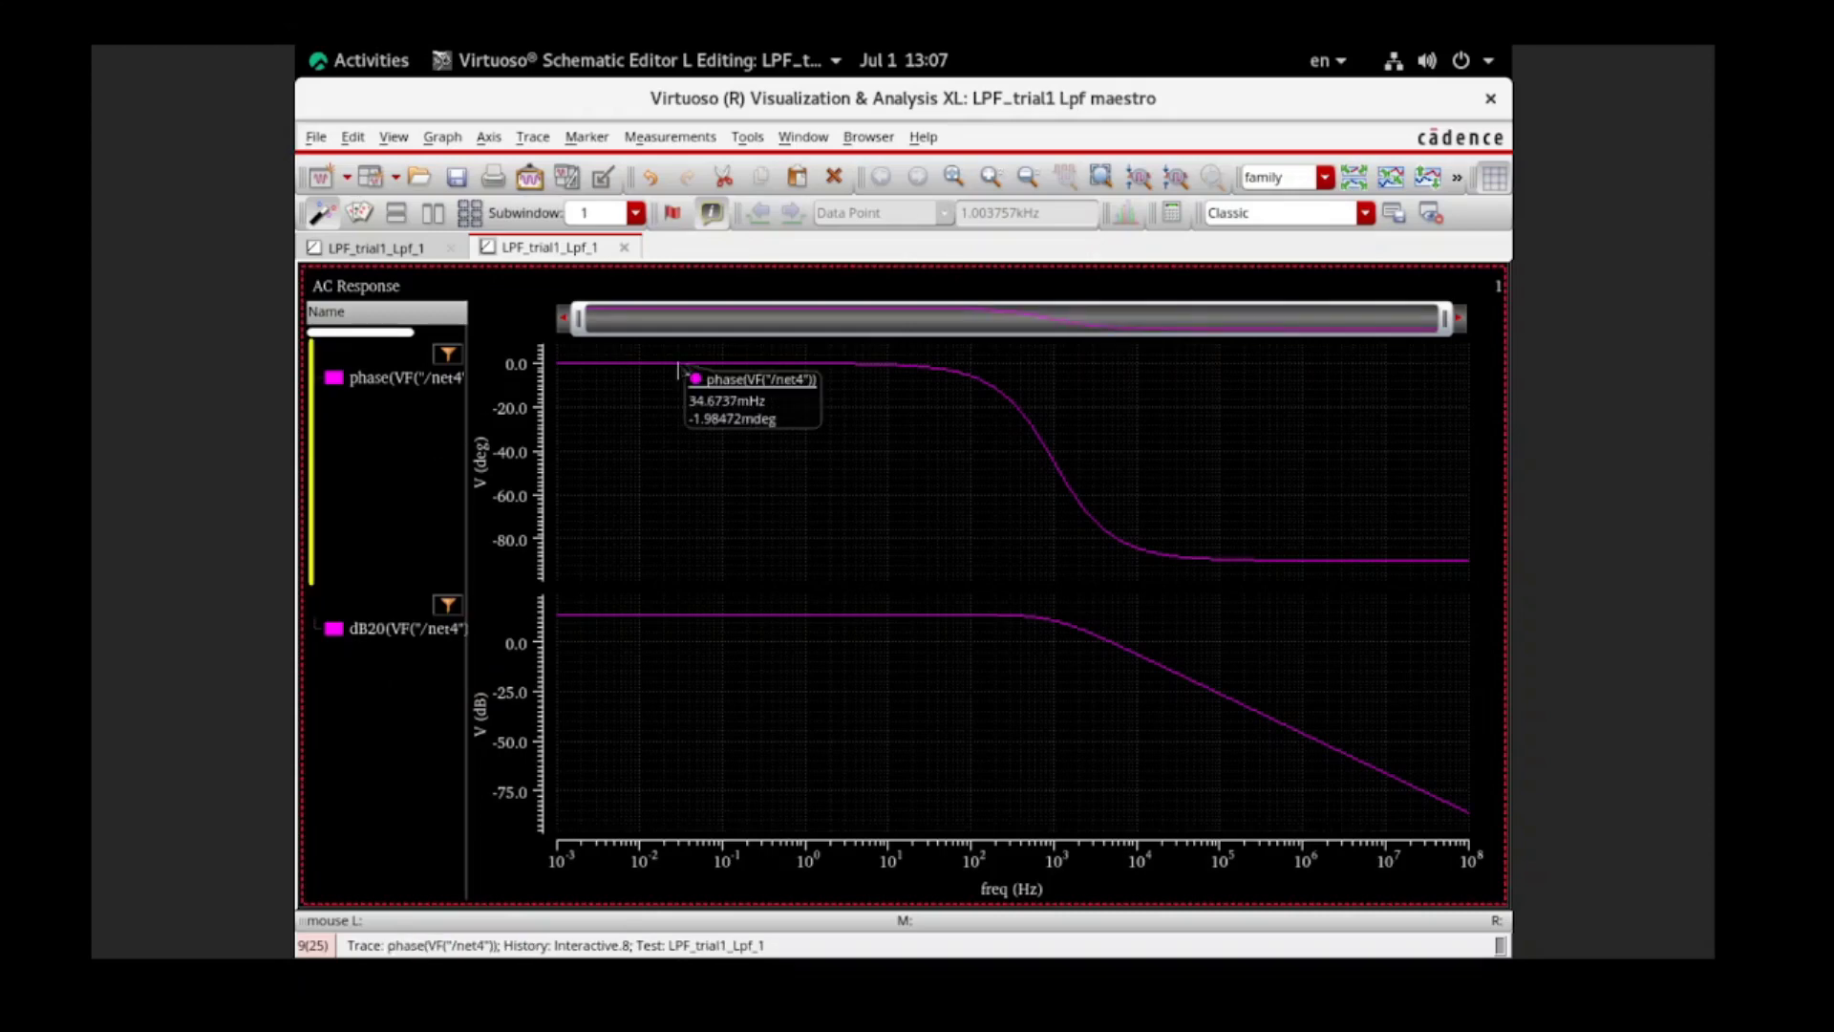
mouse_move(907, 616)
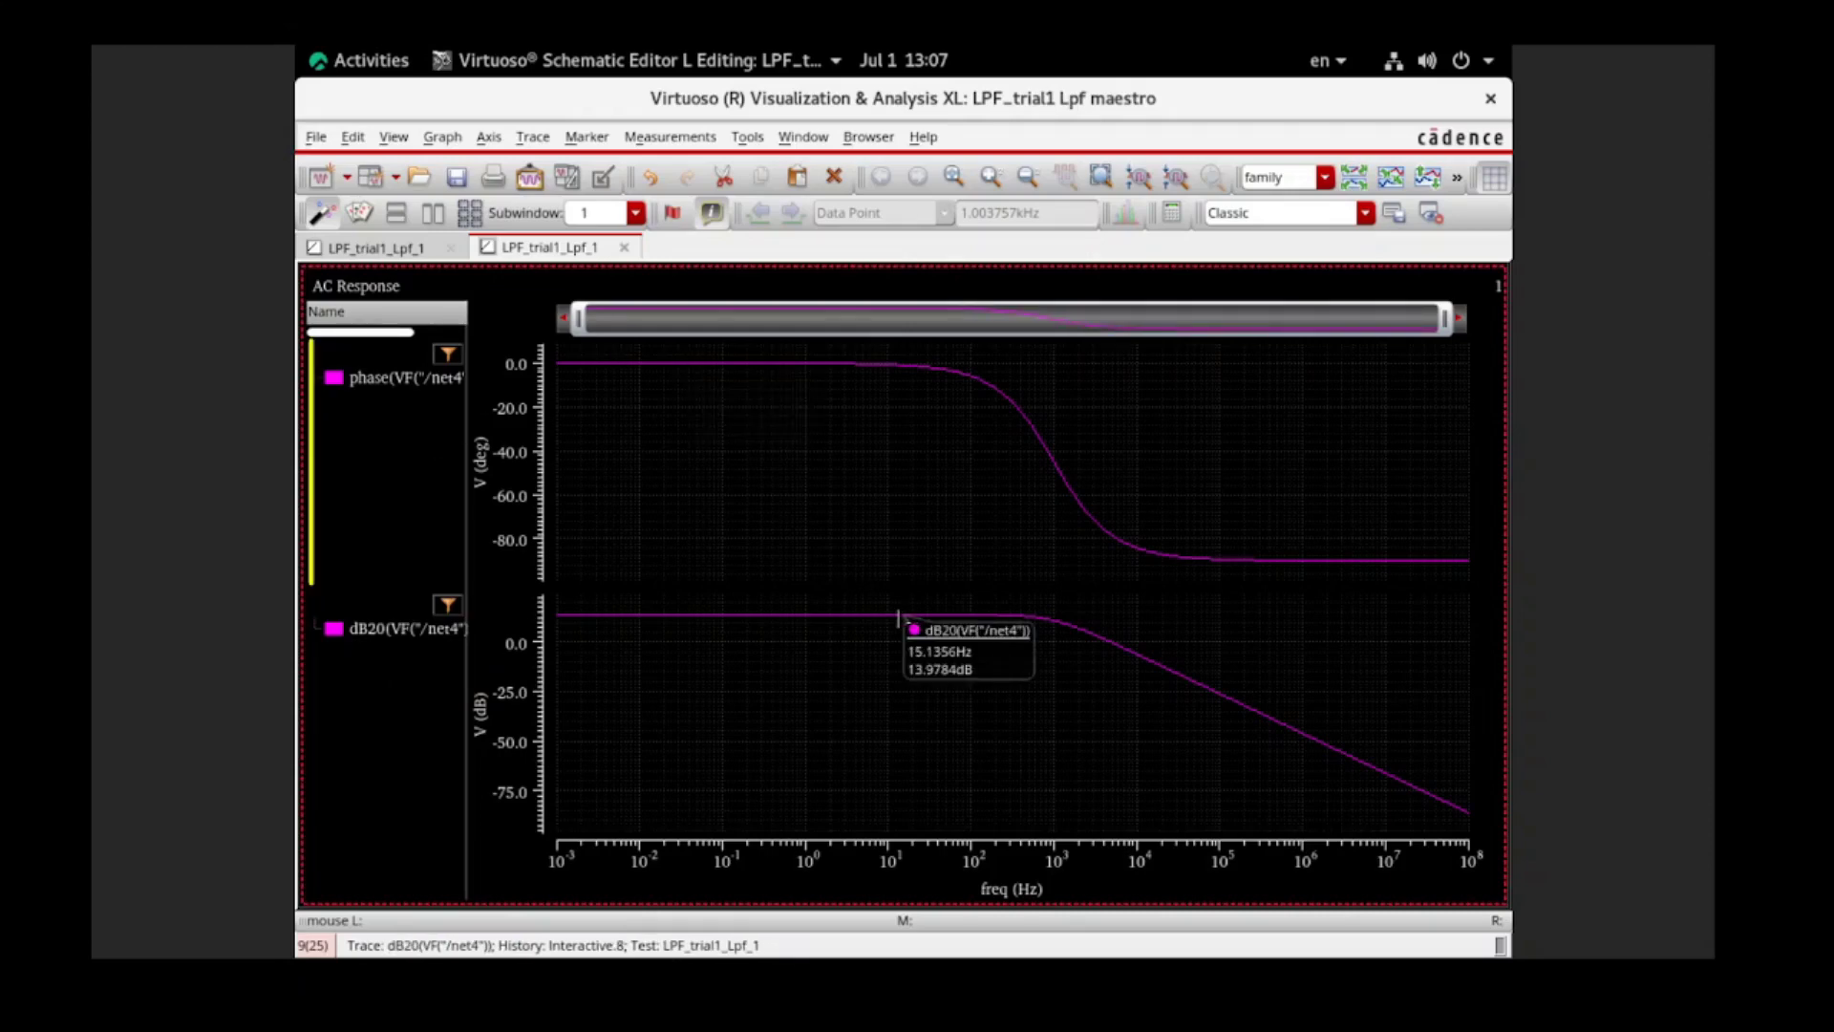
click(898, 616)
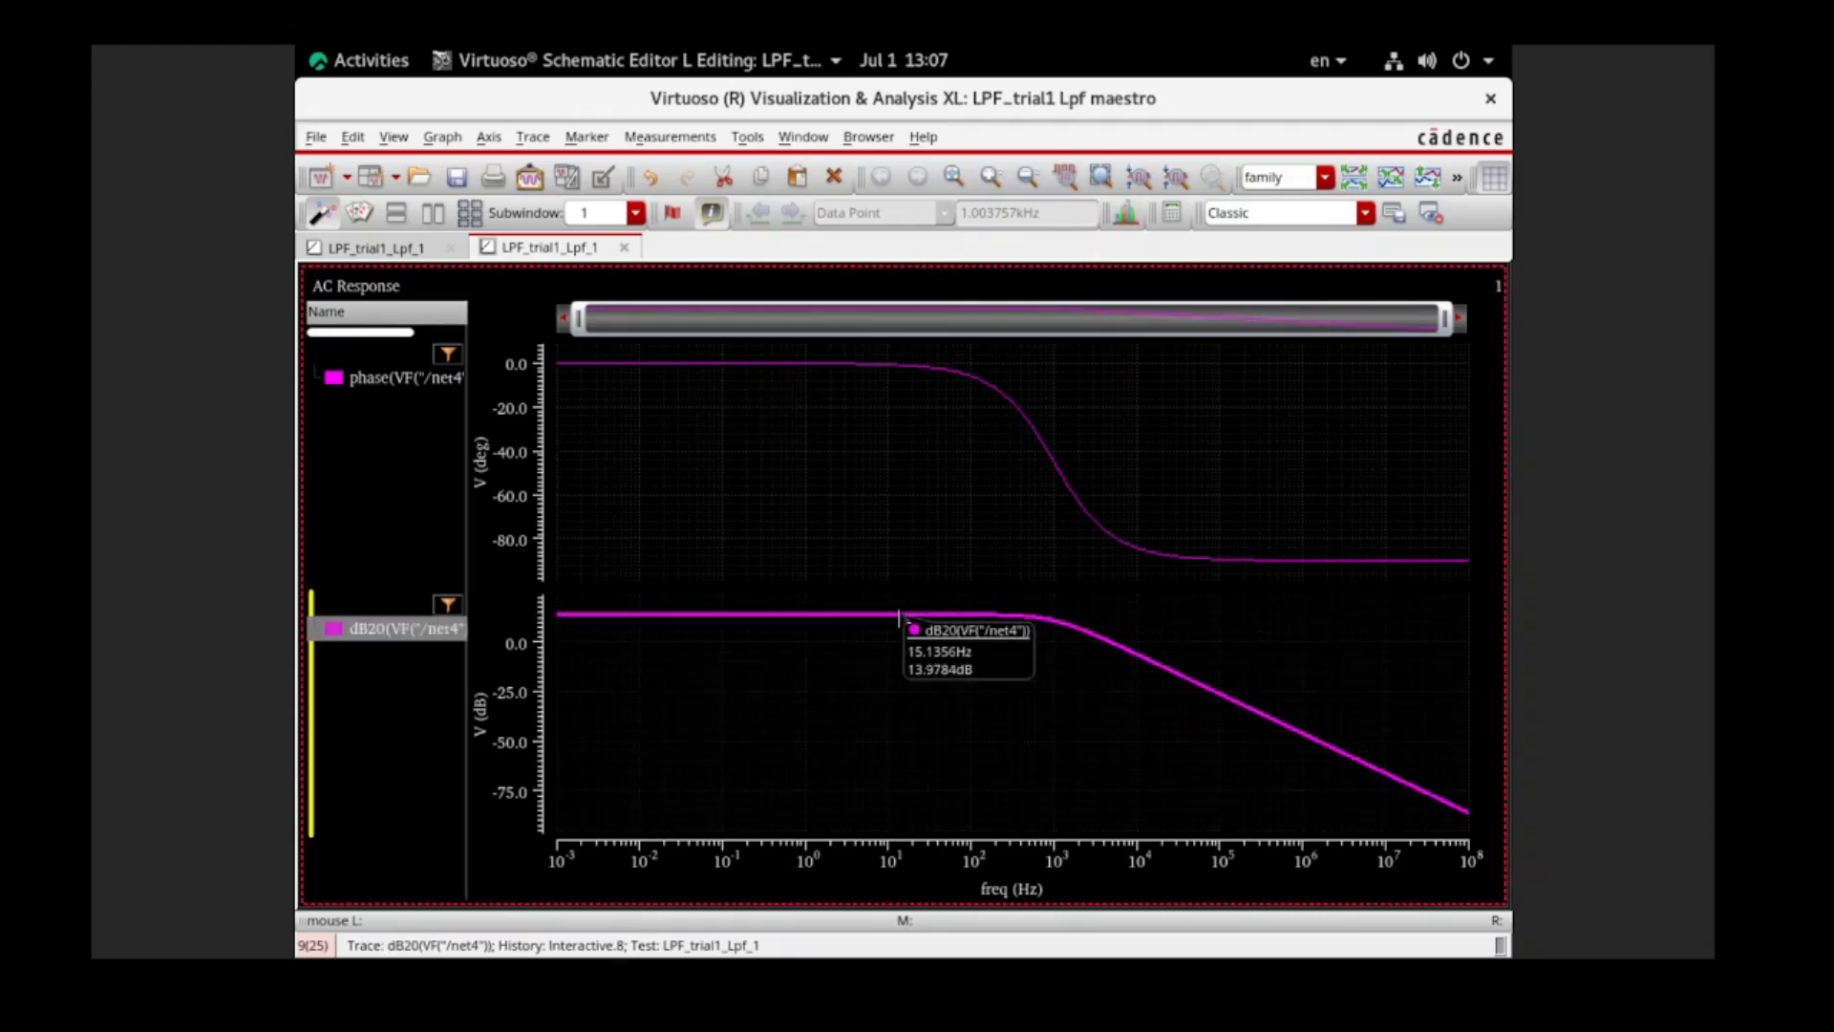
key(v)
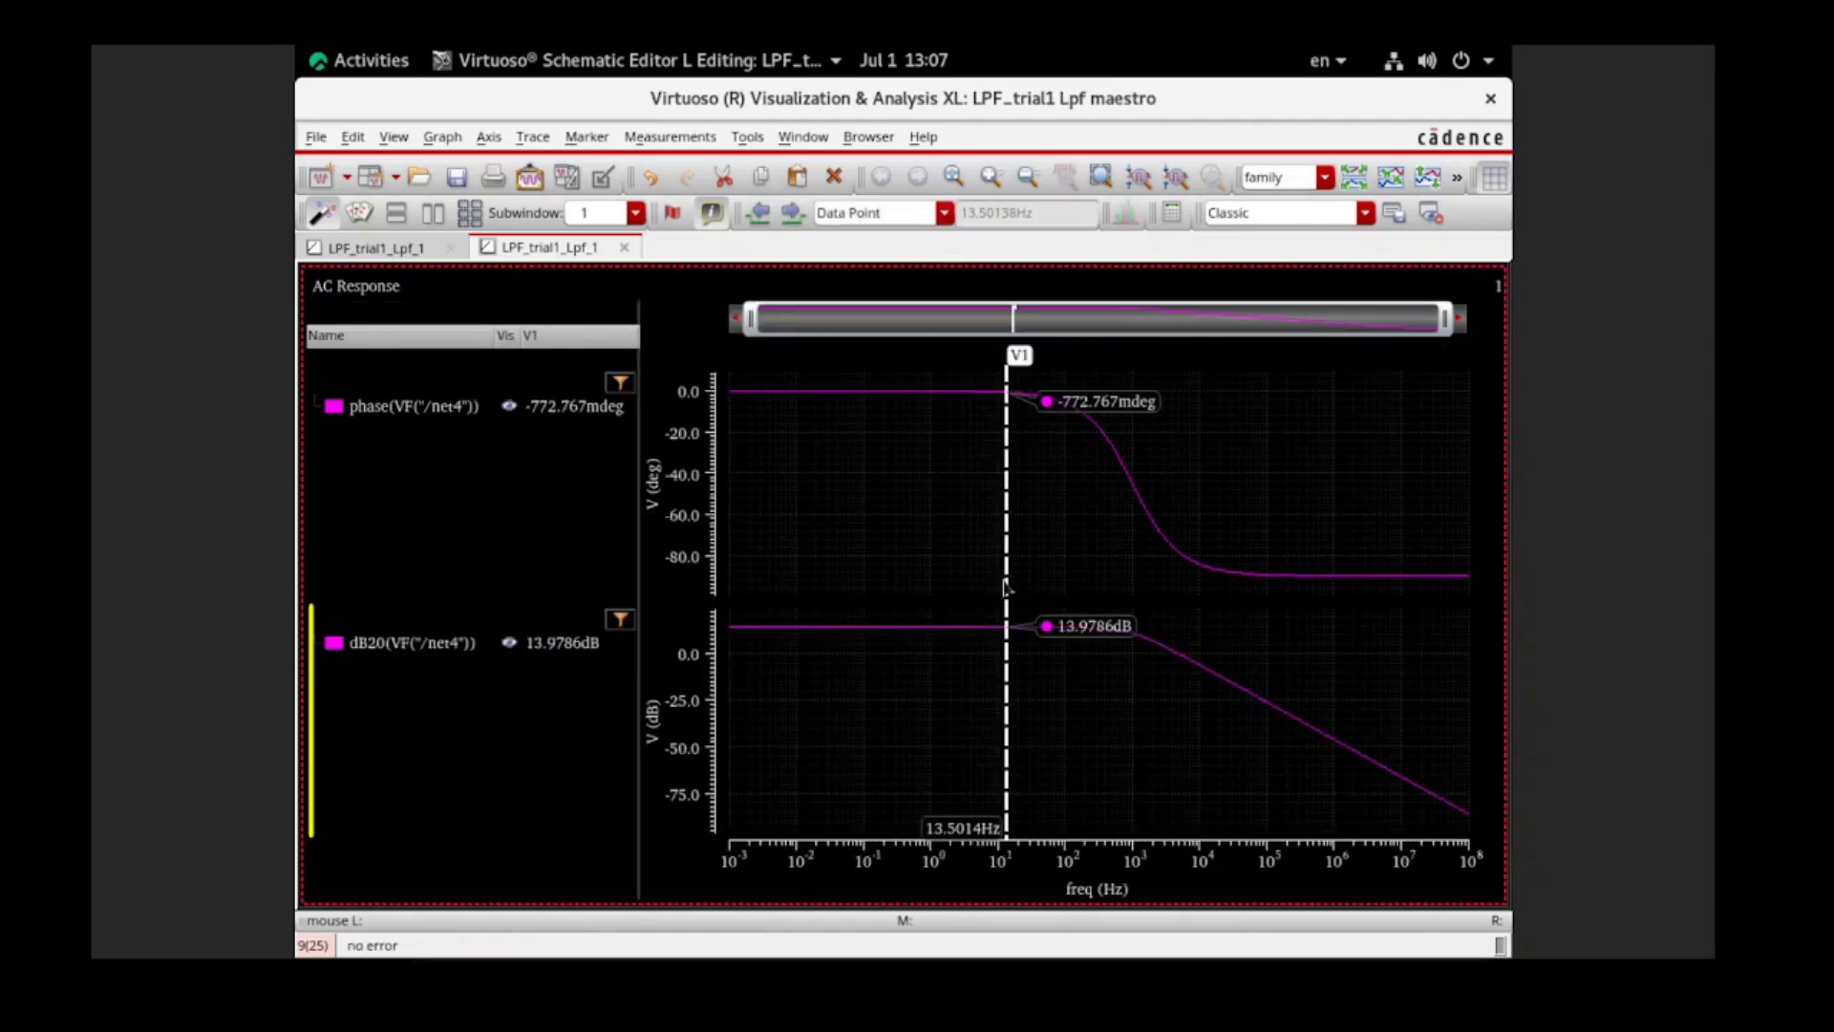
mouse_move(1006, 586)
mouse_down()
mouse_move(920, 573)
mouse_move(1131, 549)
mouse_up()
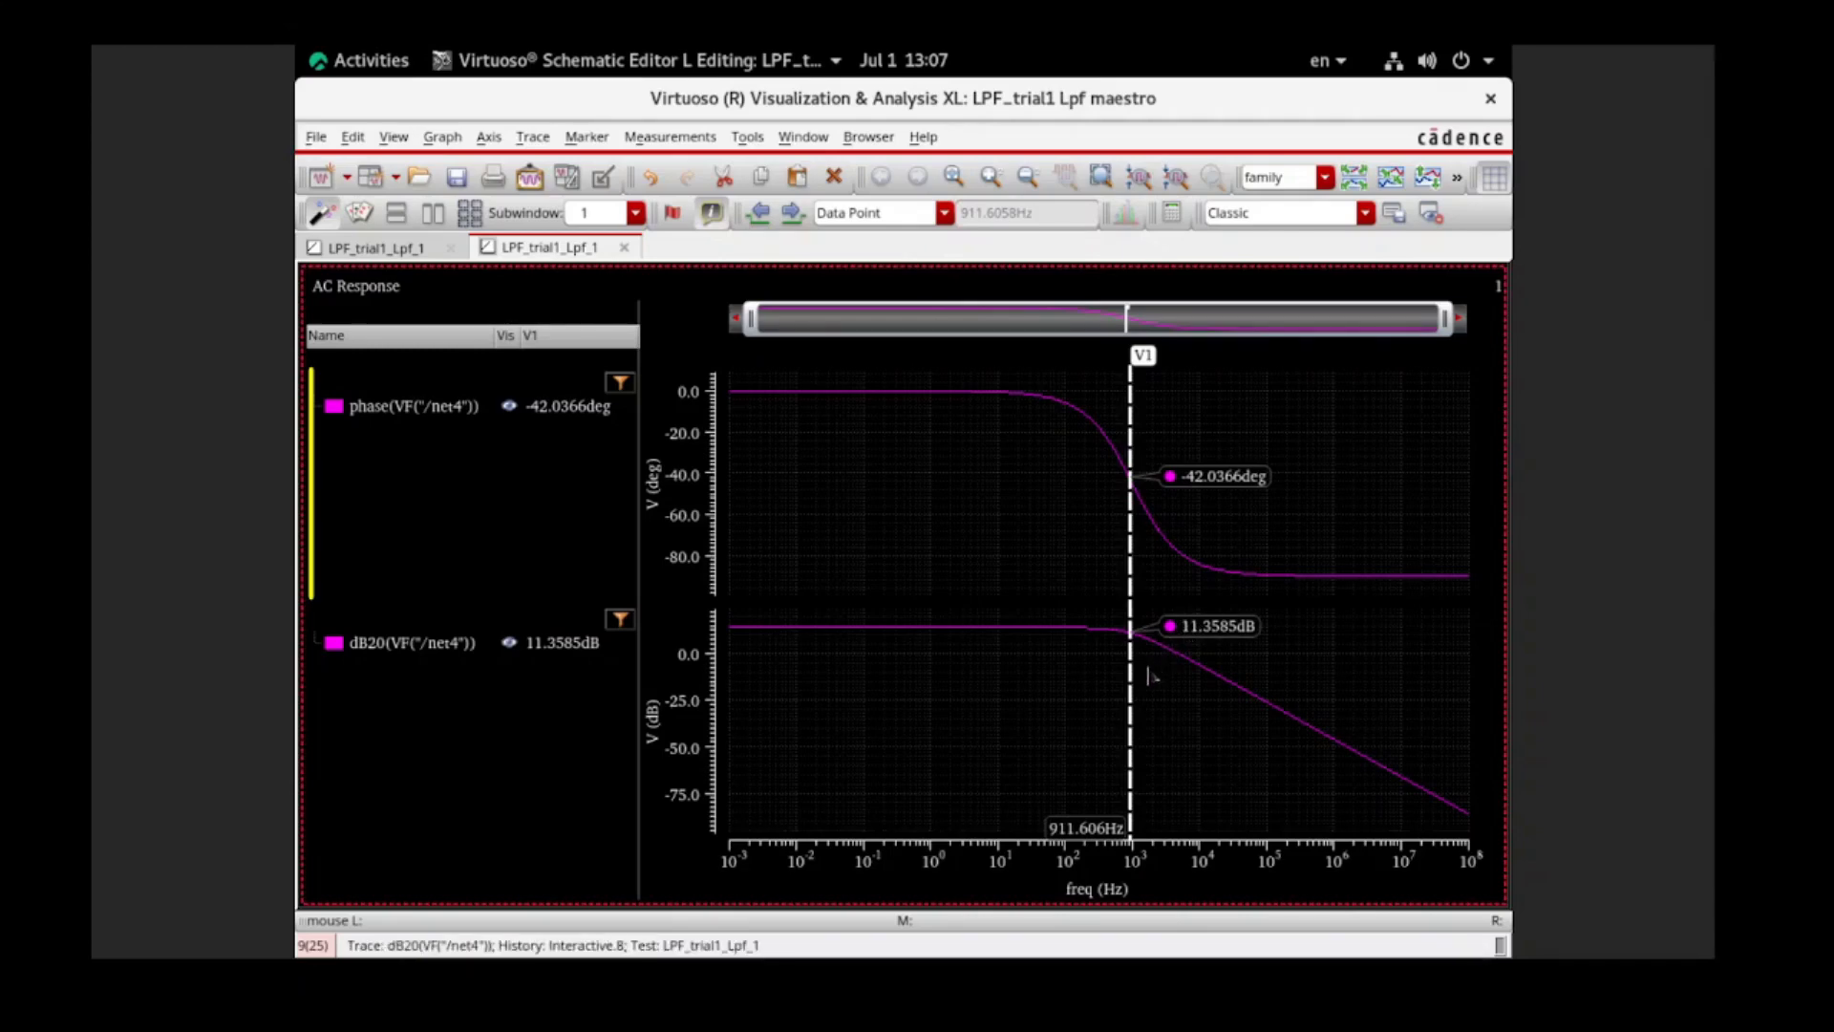
mouse_move(1184, 665)
mouse_move(1131, 720)
mouse_down()
mouse_move(846, 756)
mouse_move(1133, 800)
mouse_up()
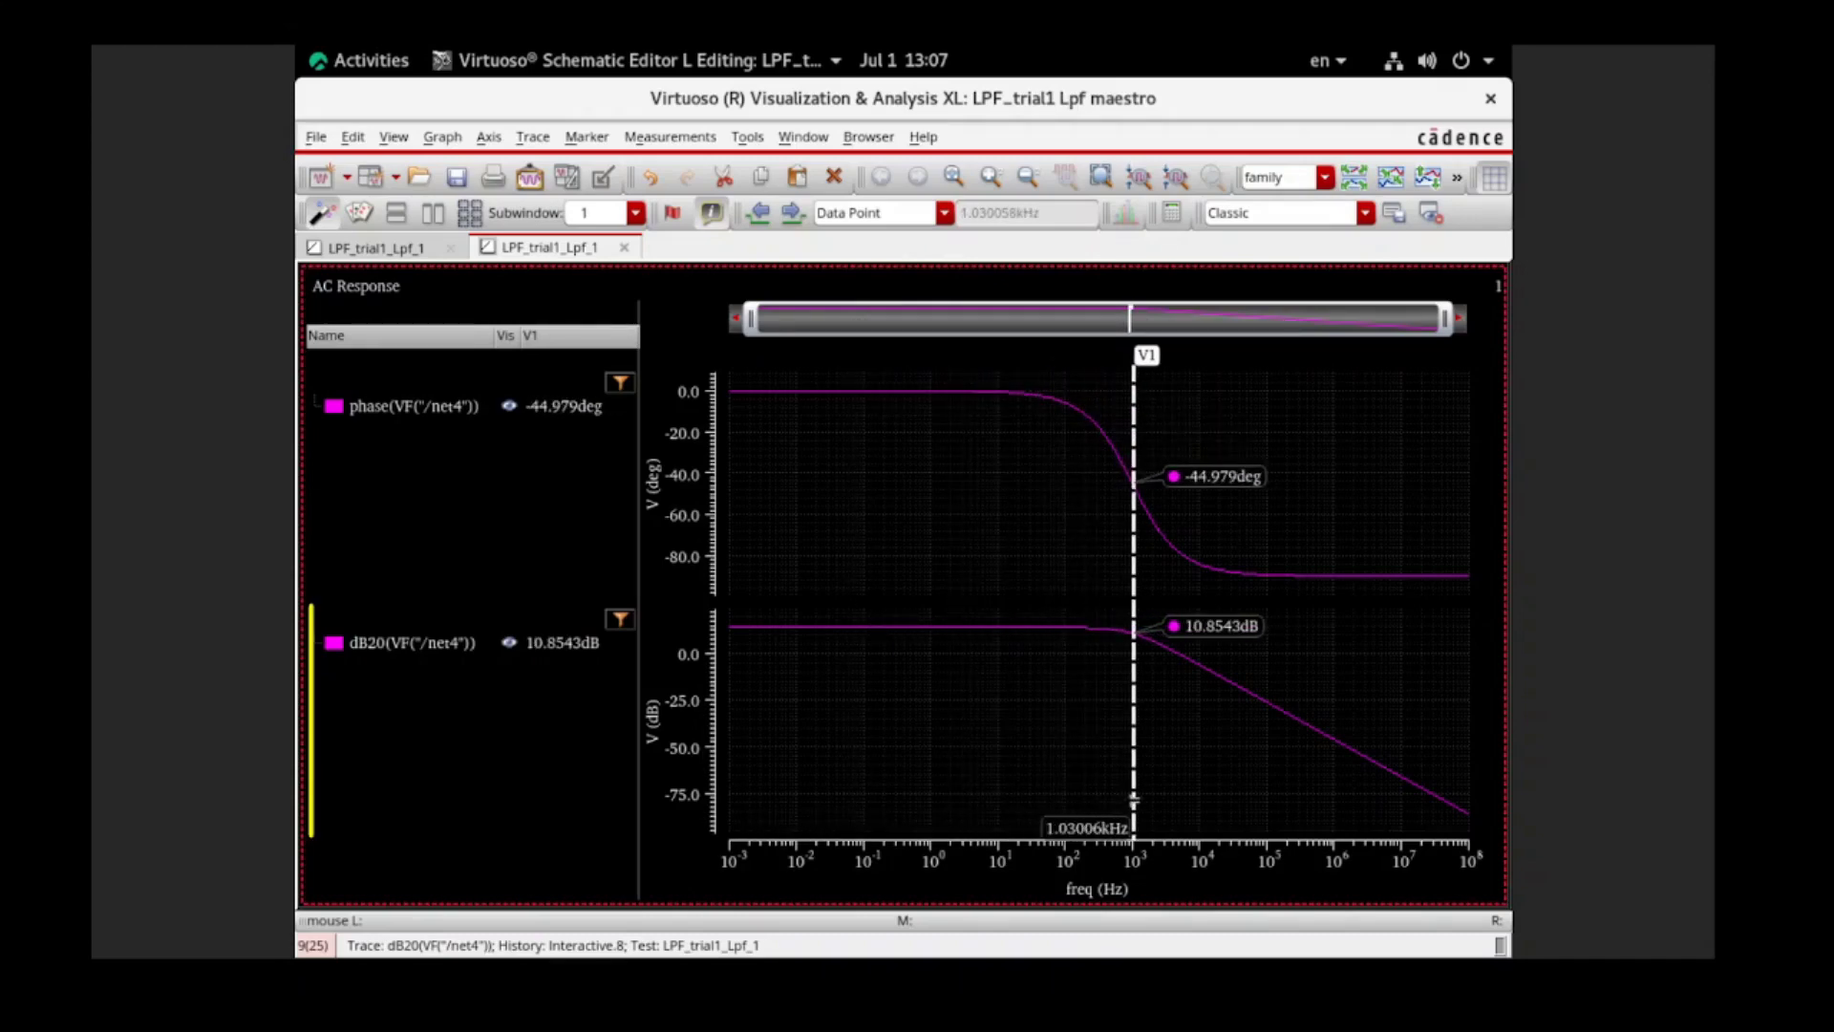
Move the vertical marker into the flat passband at about 1.65 Hz and inspect the dB20 trace there.
drag(1133, 801, 947, 812)
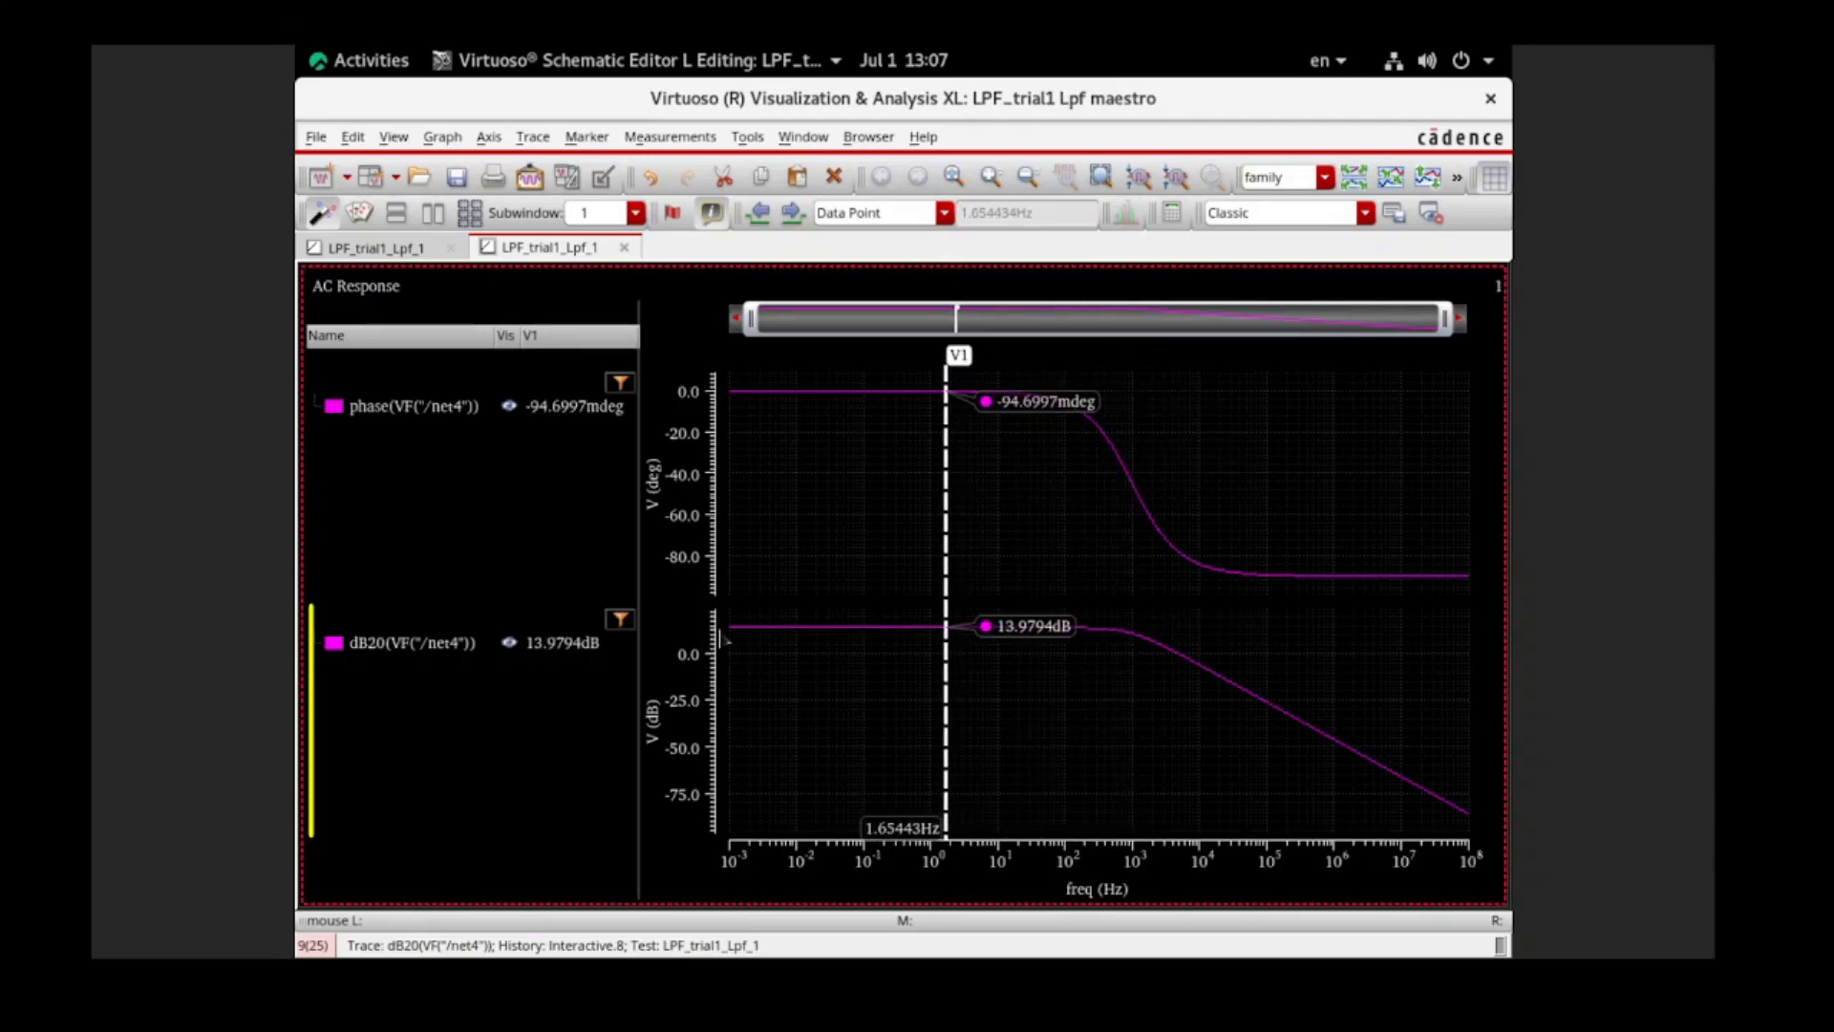
mouse_move(843, 638)
mouse_move(993, 638)
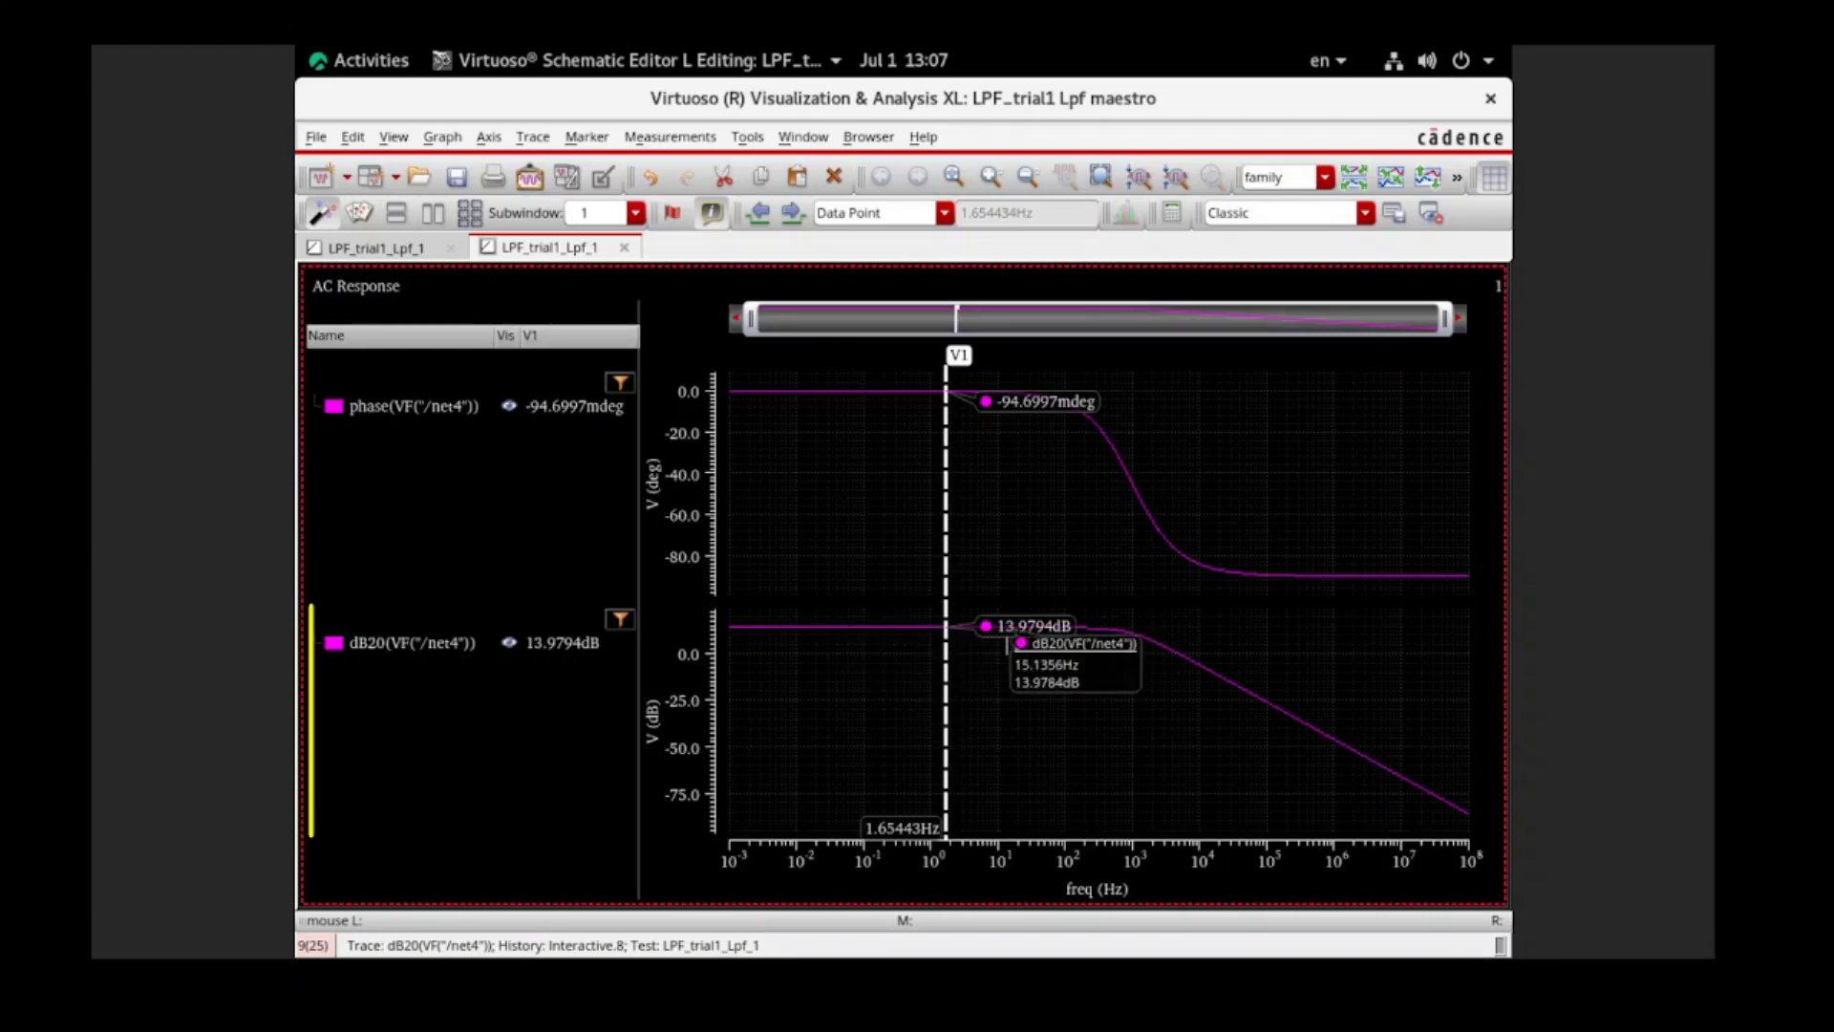